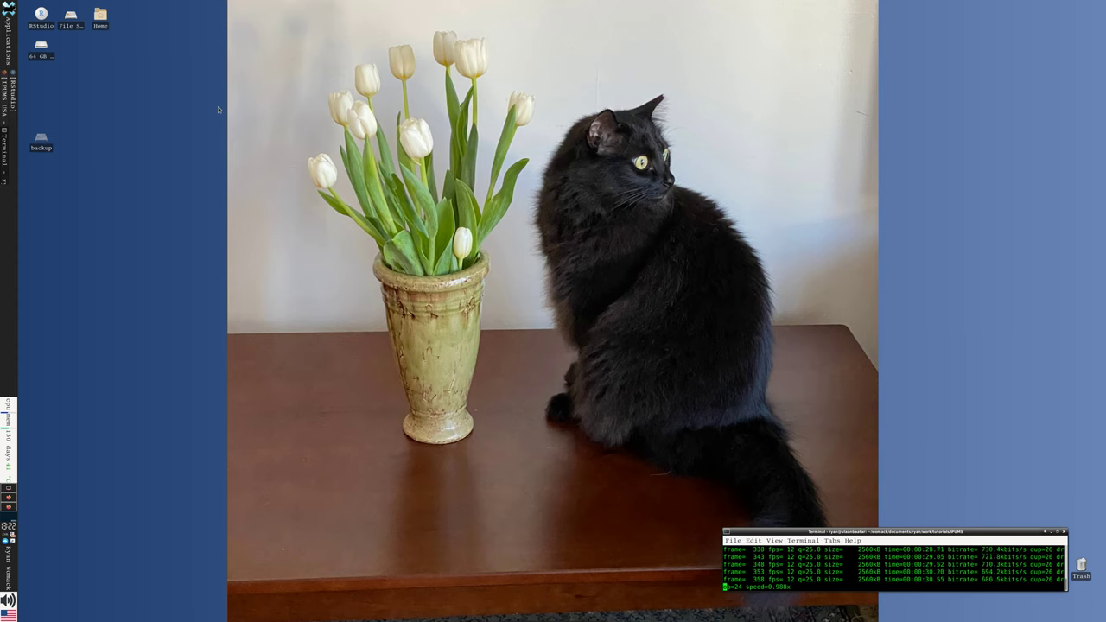
- Bring the minimized Firefox window with the IPUMS USA homepage back to the front
key(alt+Tab)
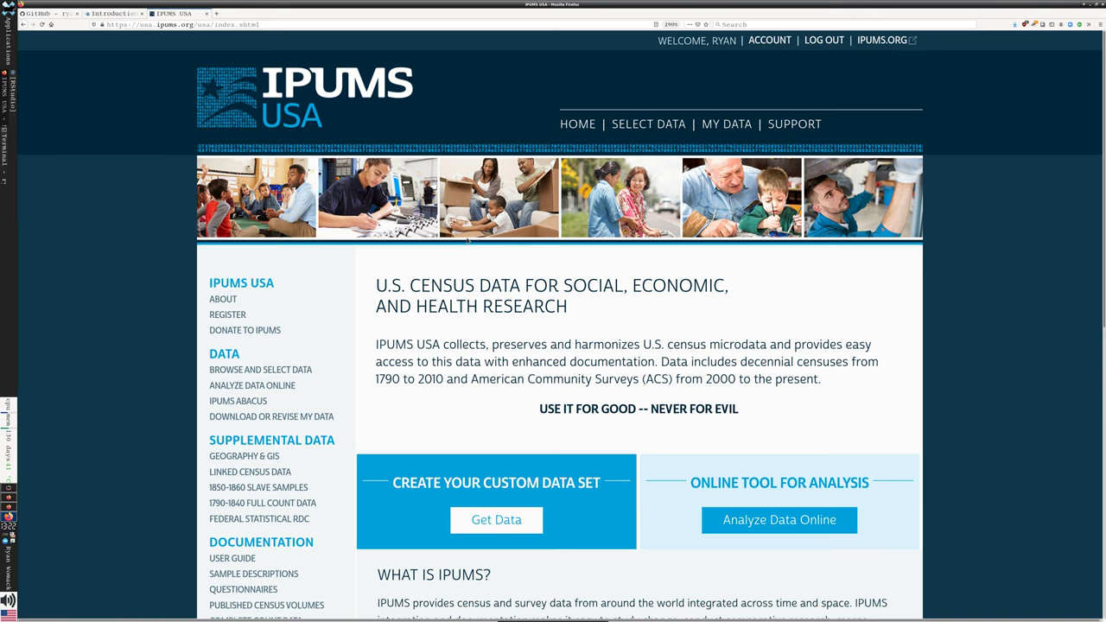
- Go to SELECT DATA, then MY DATA under PERSON to list the seven previous extracts
scroll(510, 359, down, 3)
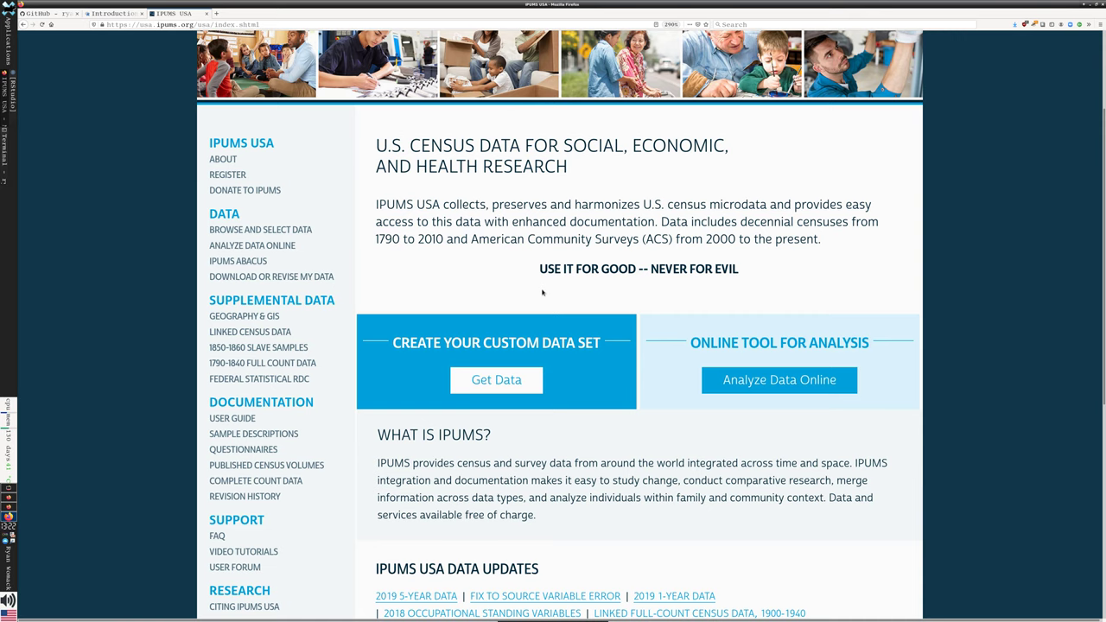
scroll(557, 280, up, 3)
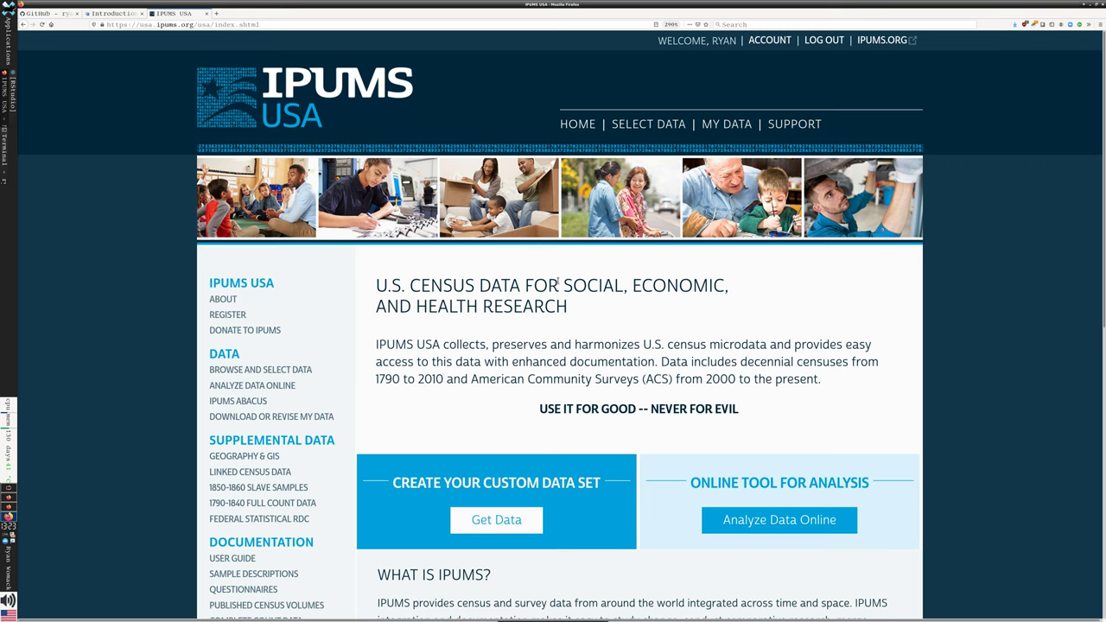
click(655, 125)
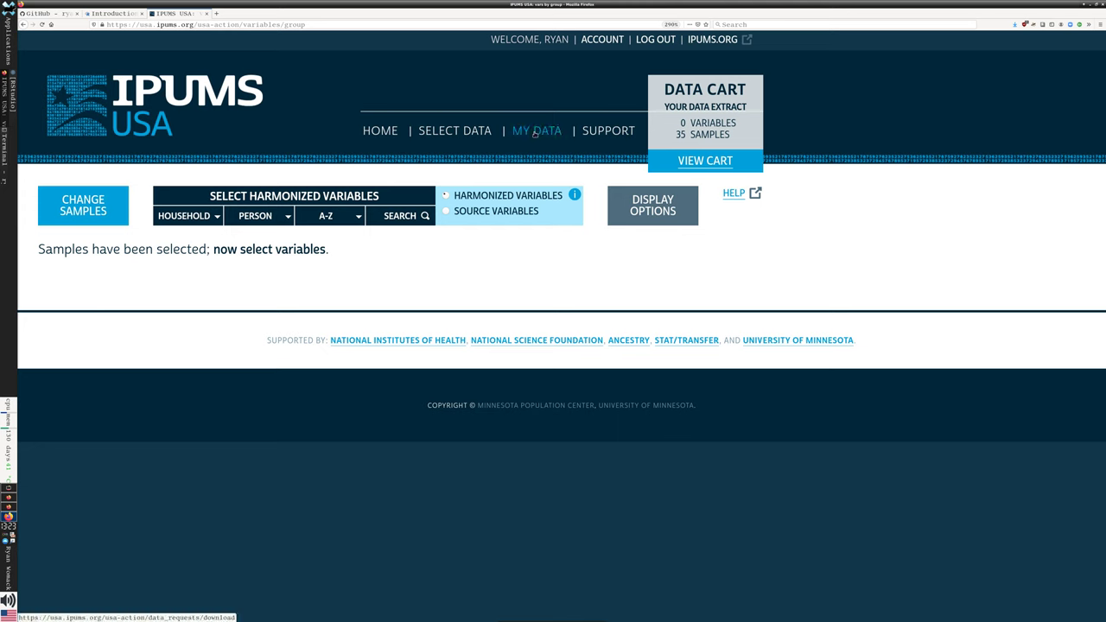
mouse_move(284, 218)
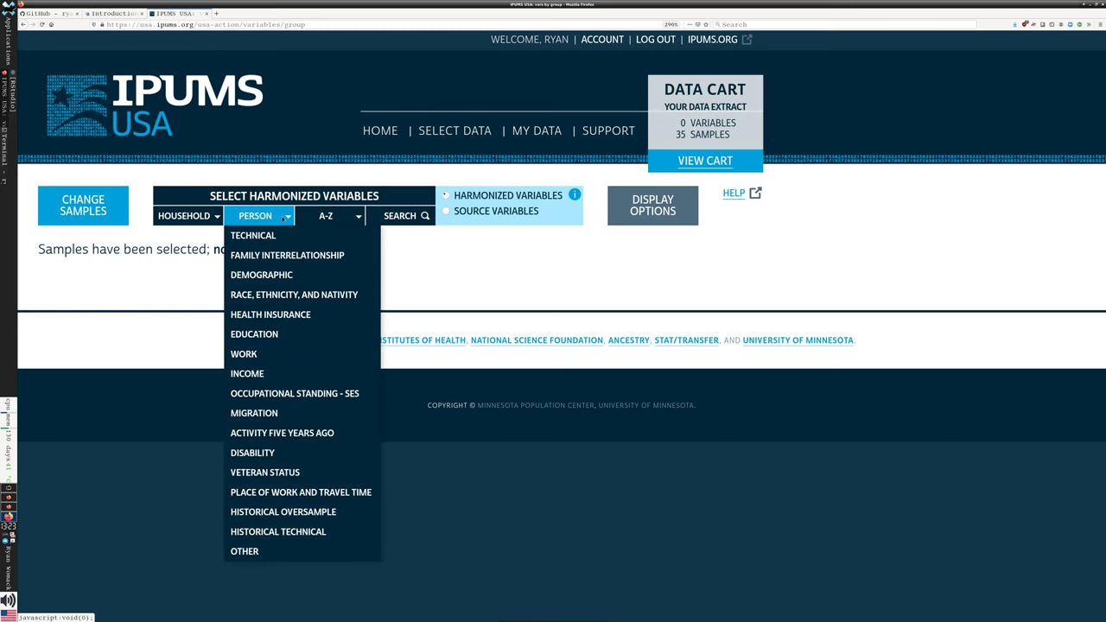
click(536, 131)
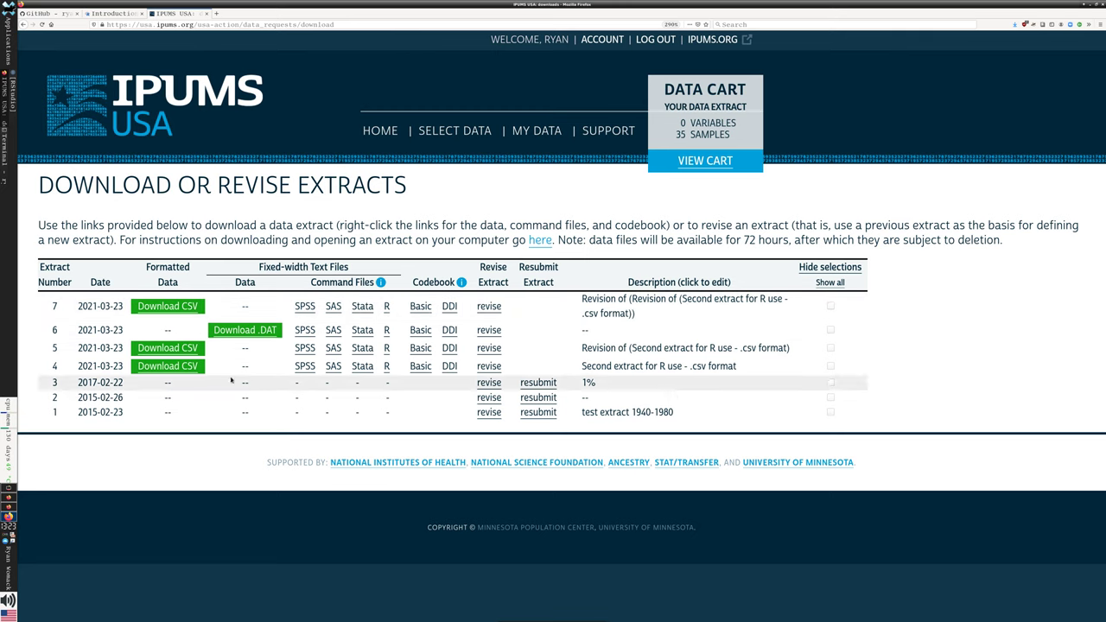
double_click(84, 330)
drag(99, 331, 498, 330)
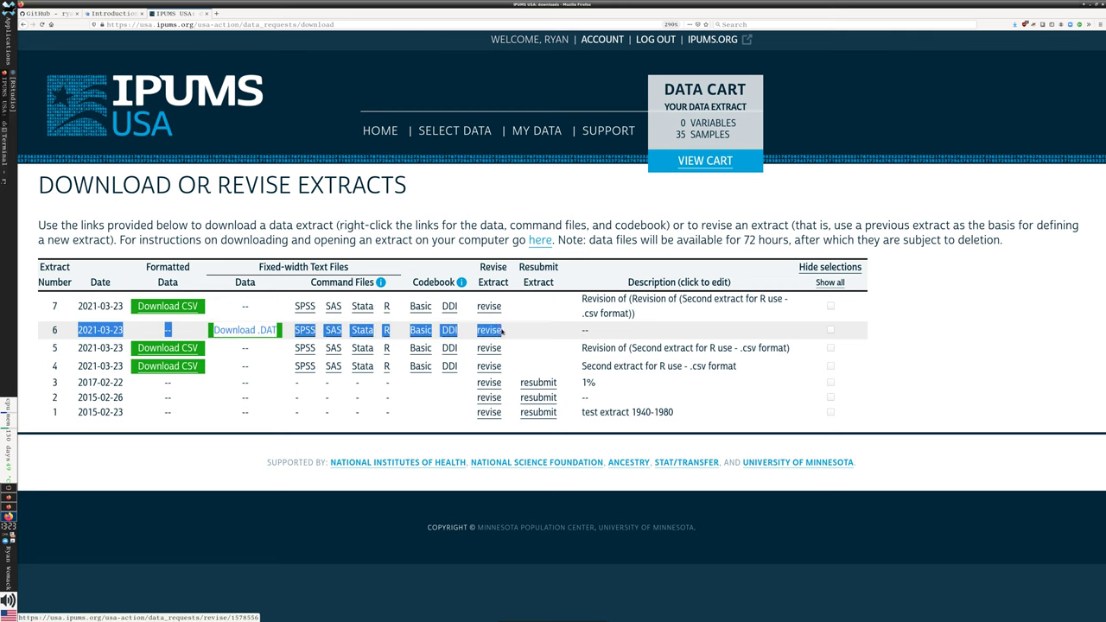
click(238, 416)
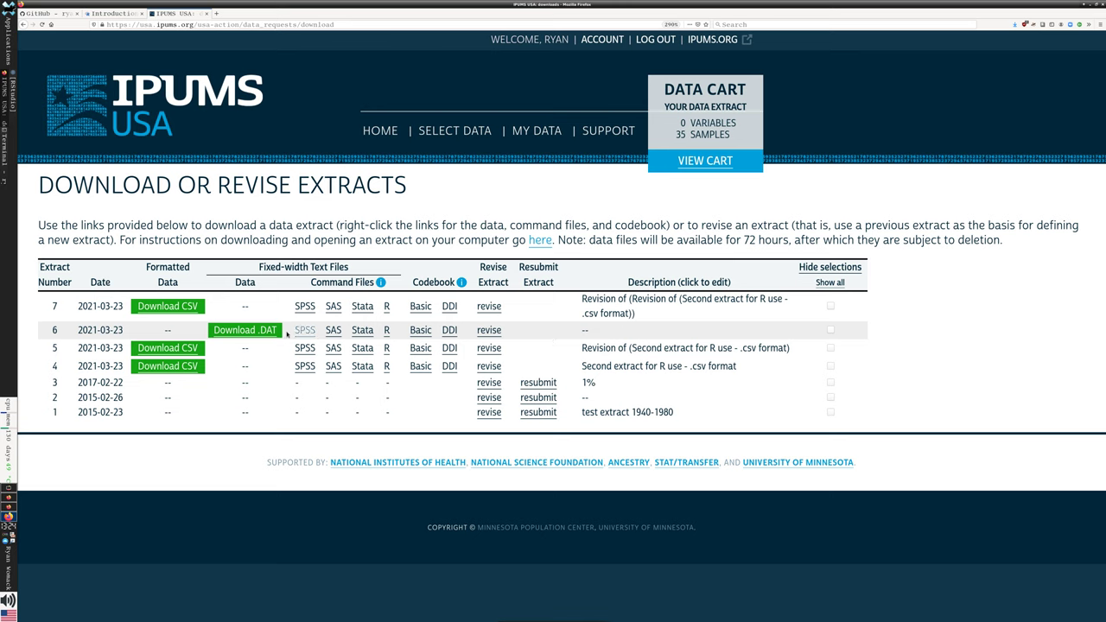
right_click(246, 331)
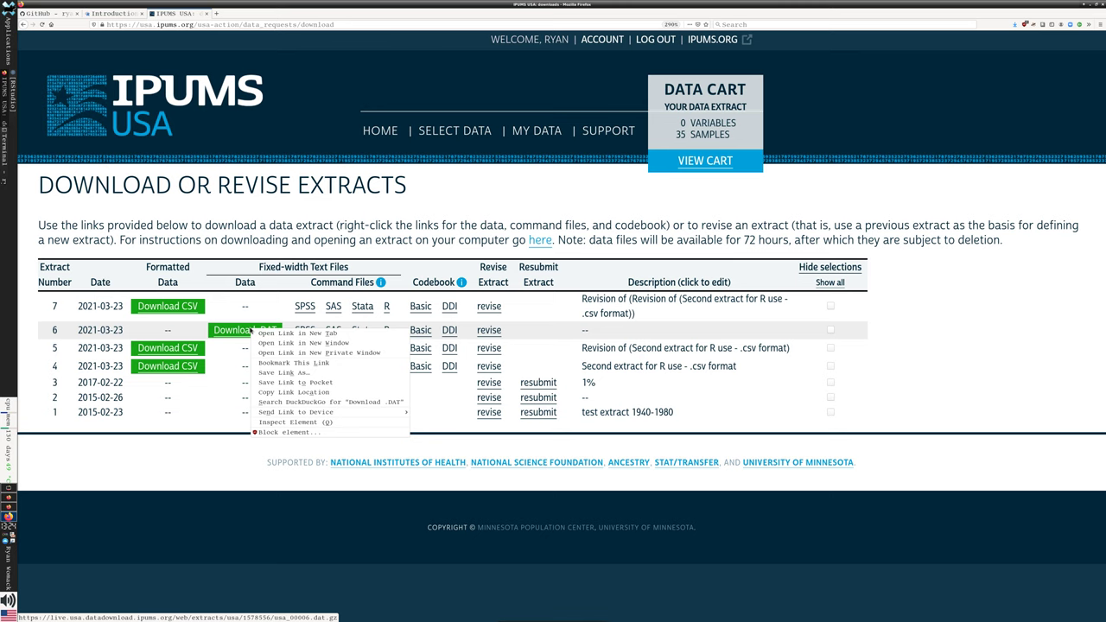
click(405, 234)
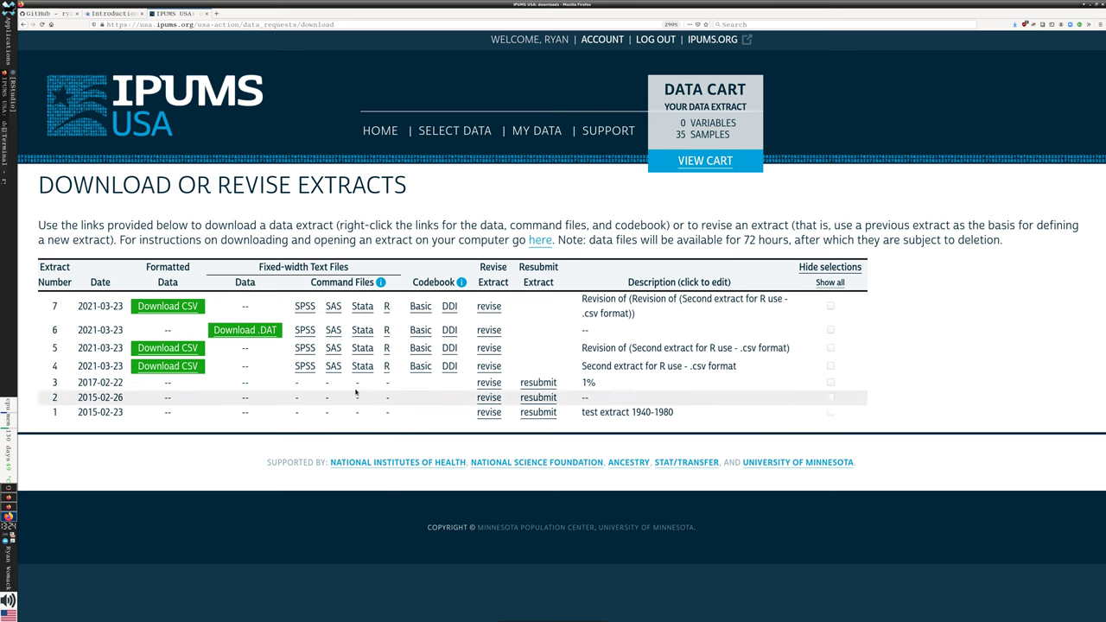
right_click(388, 332)
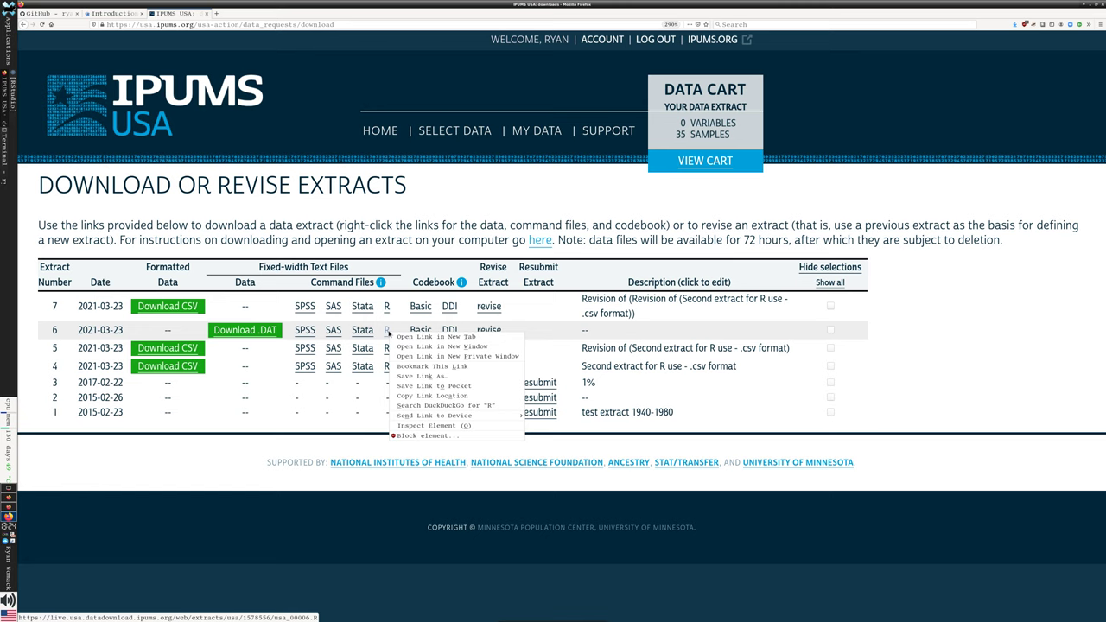
key(Escape)
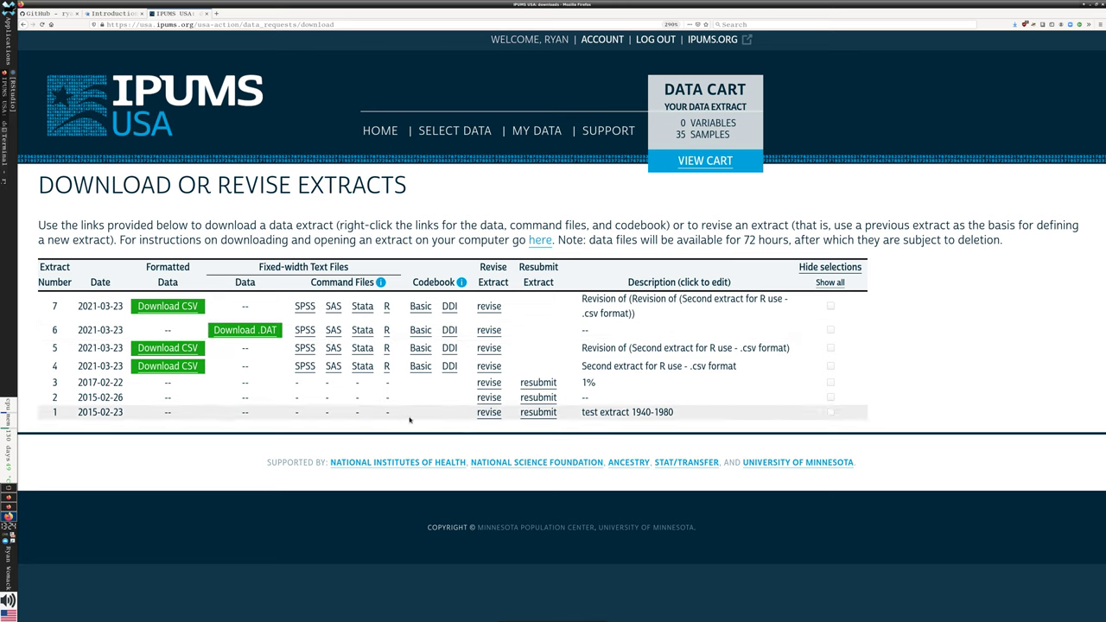
right_click(453, 334)
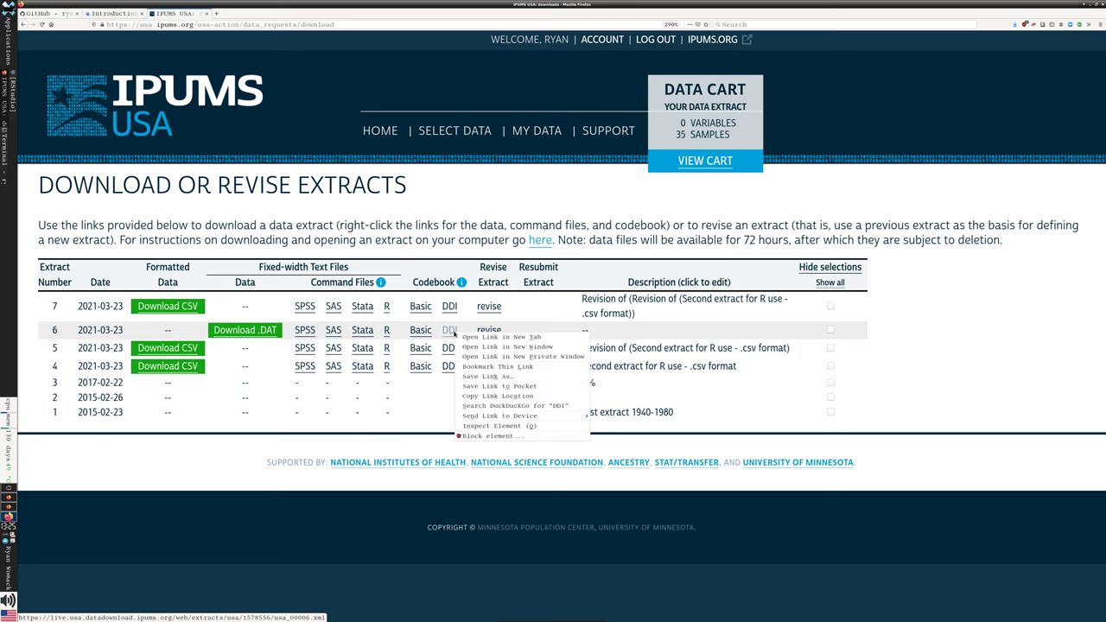
click(424, 403)
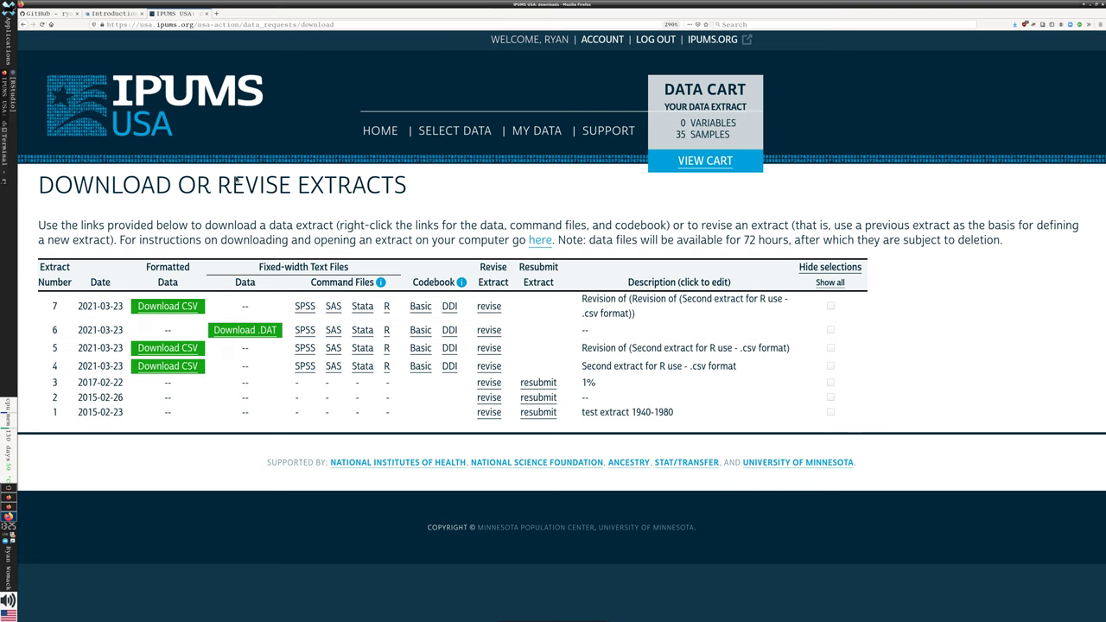
- Switch to the GitHub ipums repository and look over usa_00003.R, .cbk, .xml and usa_sample files
click(47, 13)
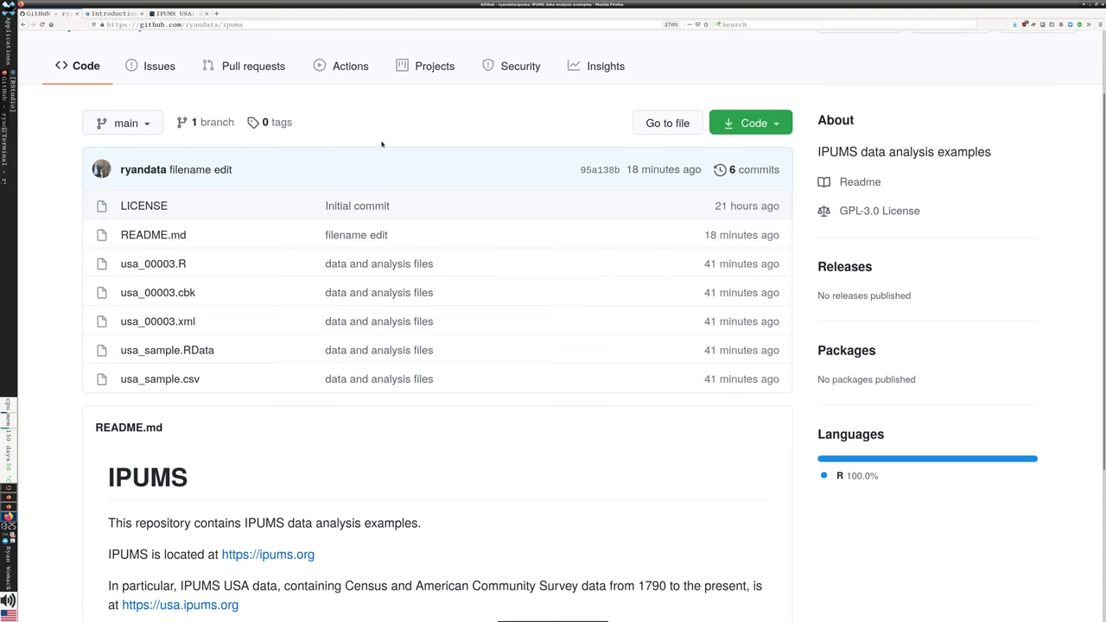
scroll(422, 187, down, 1)
scroll(422, 187, up, 3)
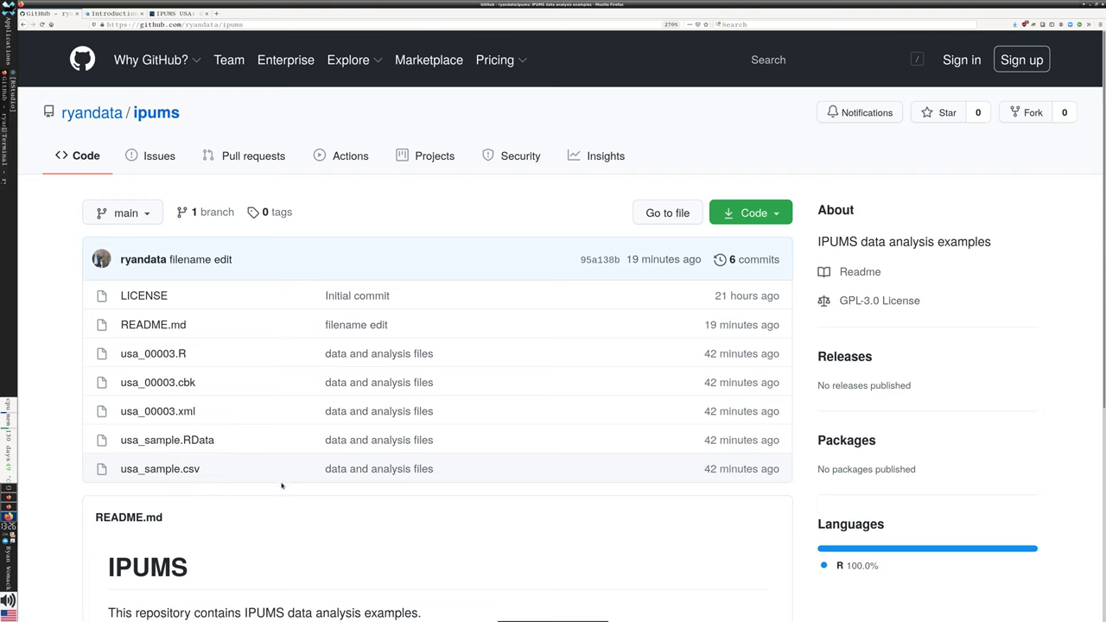
scroll(285, 482, down, 2)
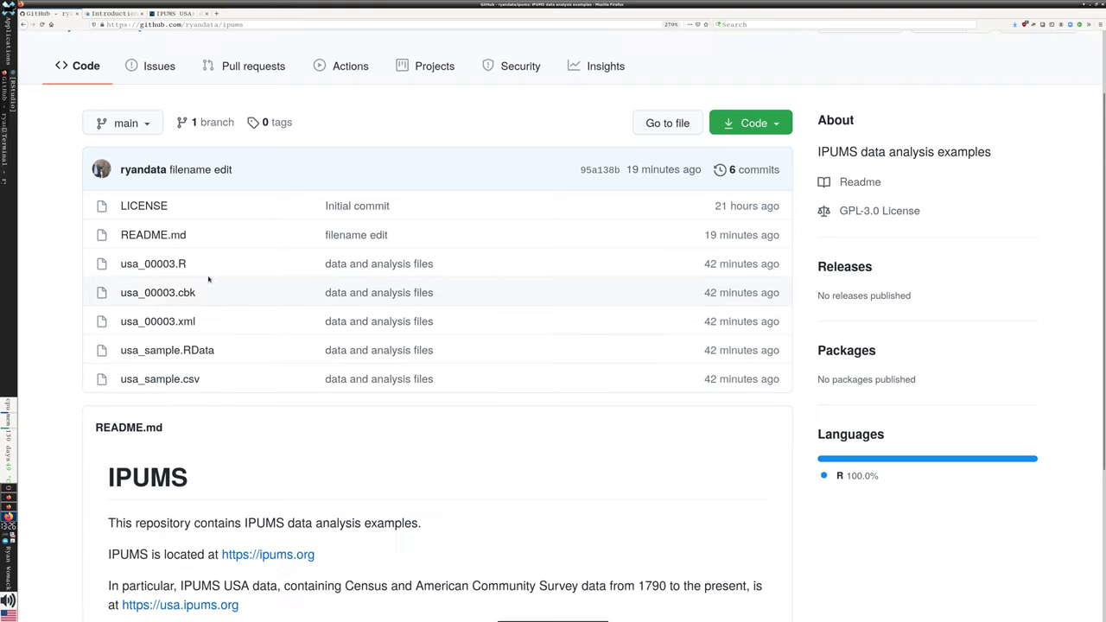
- Open usa_00003.cbk and skim its 1870–2019 ACS sample listings, returning to the top
click(153, 294)
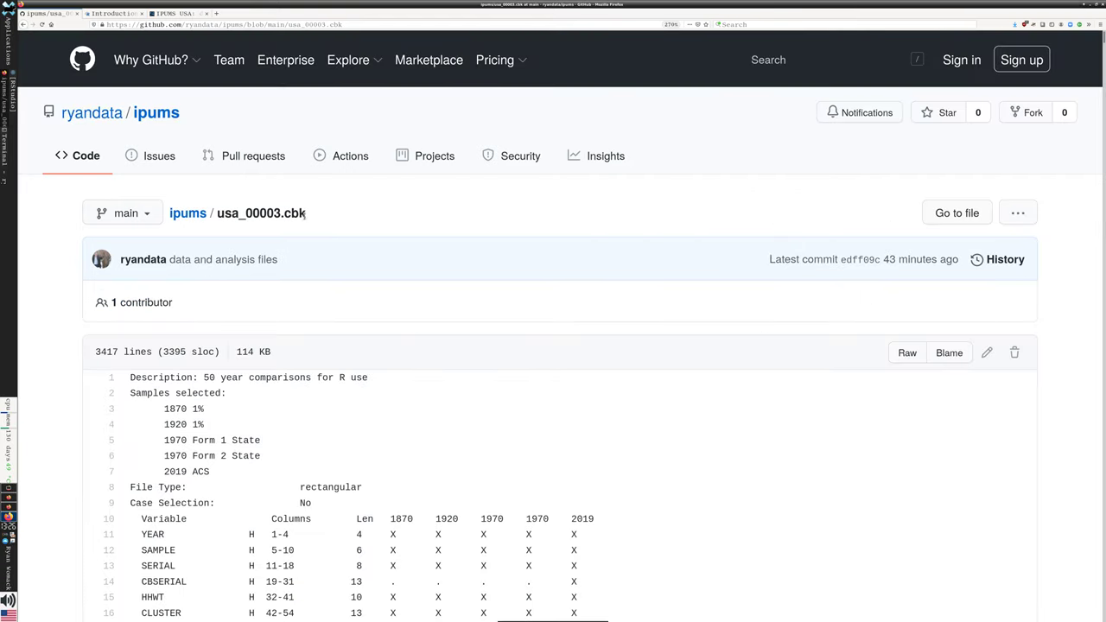
scroll(393, 352, down, 3)
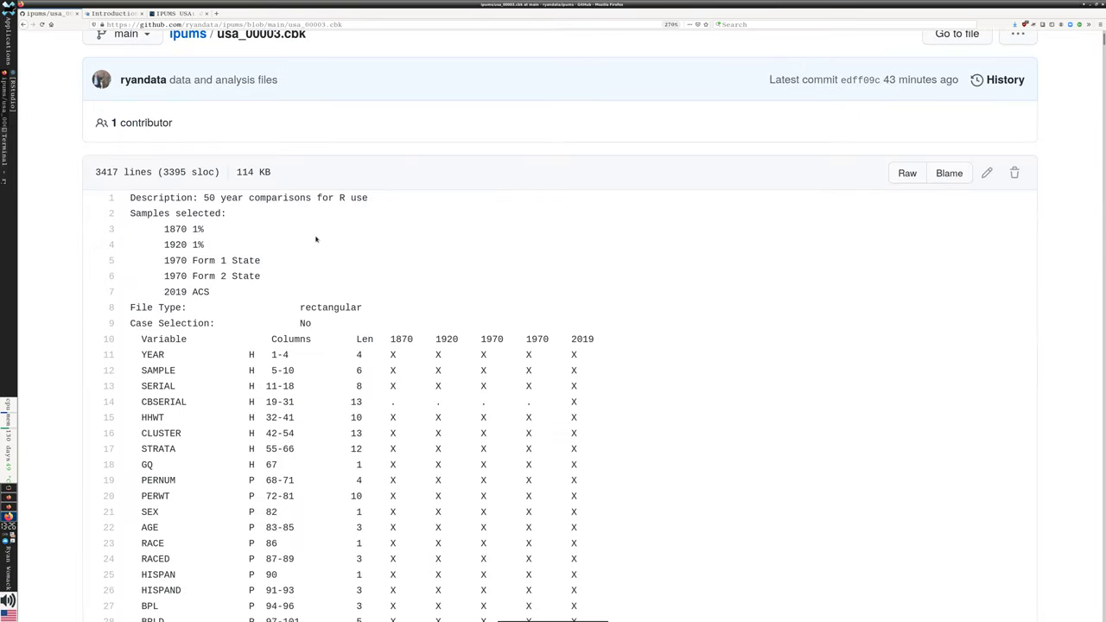
scroll(259, 285, down, 2)
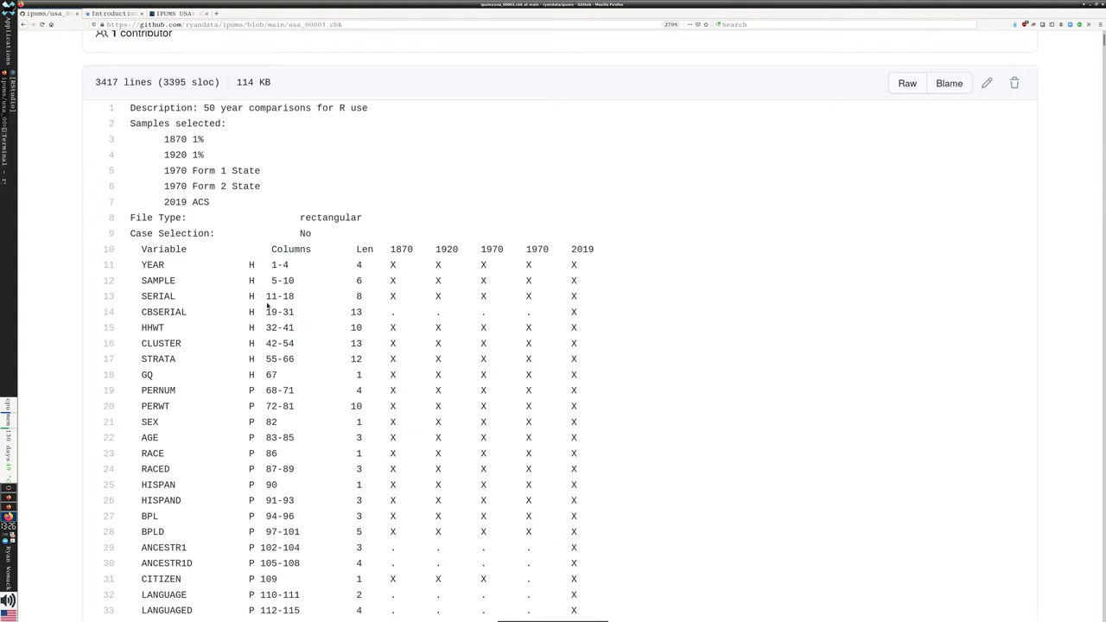
scroll(273, 307, down, 3)
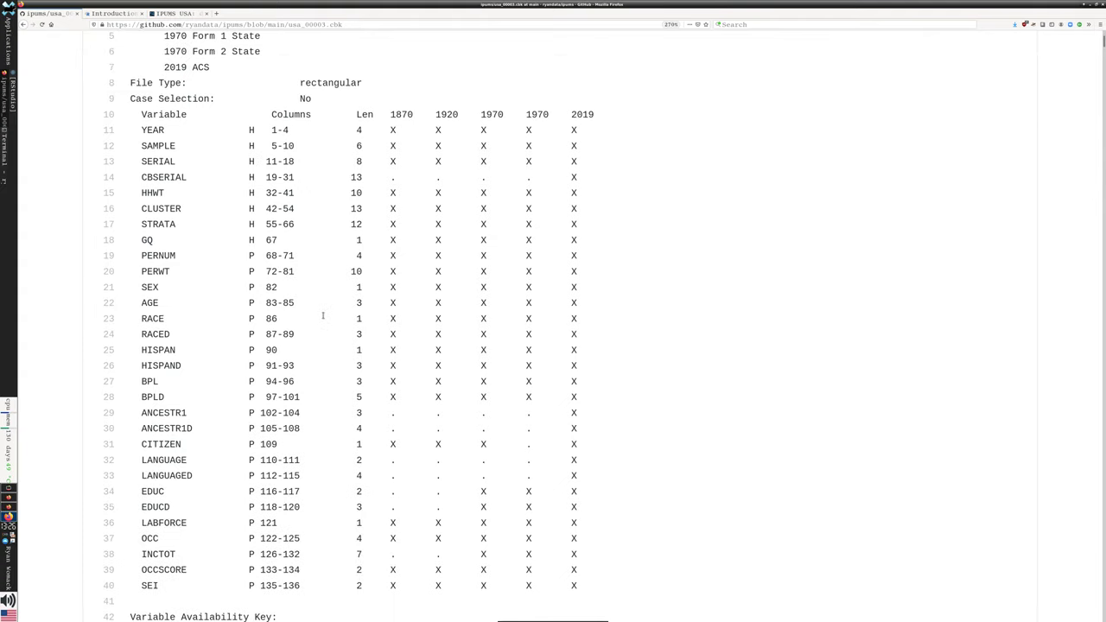
scroll(327, 324, down, 8)
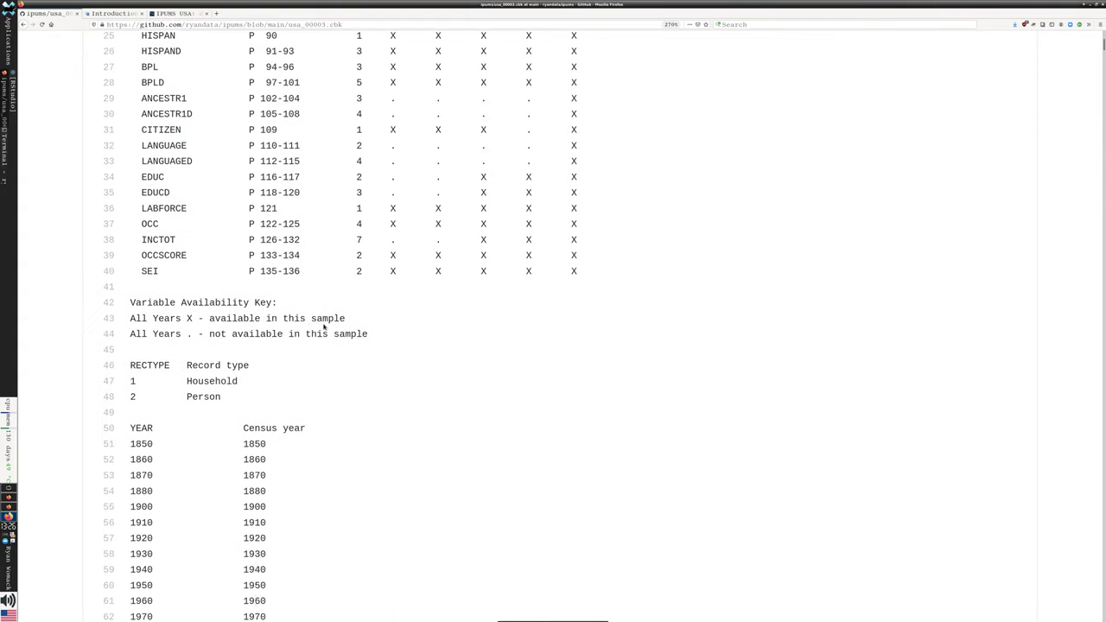
scroll(314, 328, down, 8)
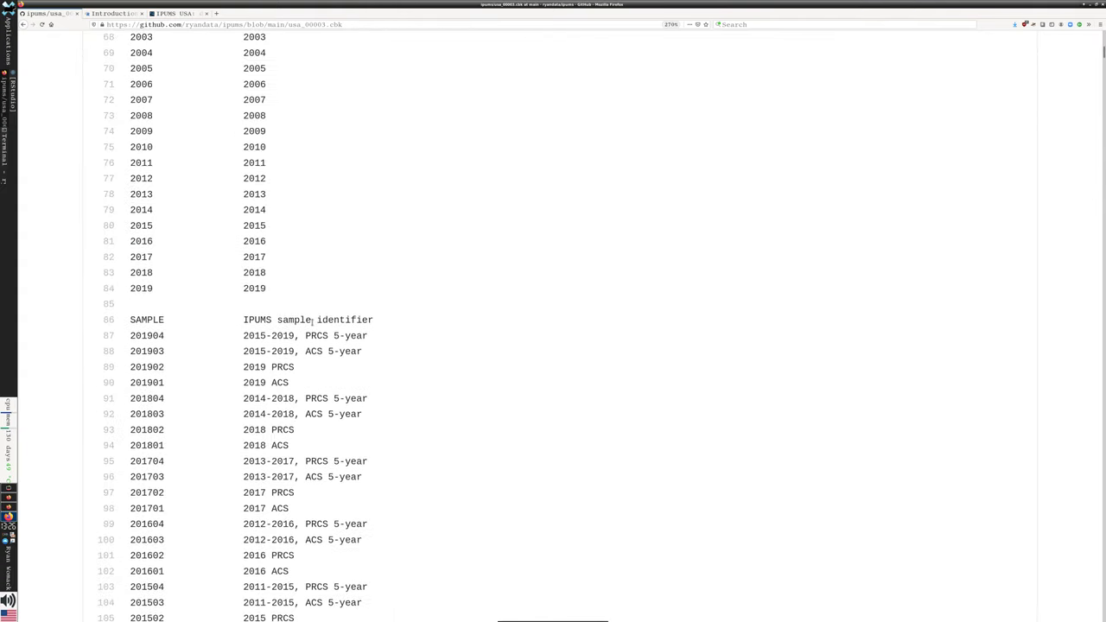
scroll(313, 323, down, 9)
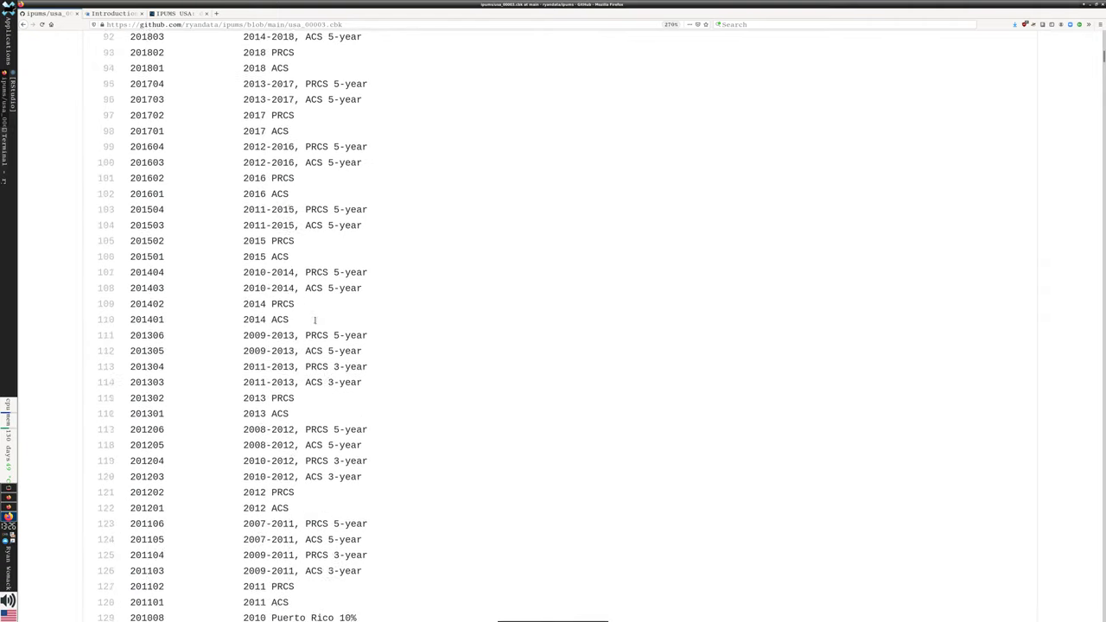
scroll(315, 322, up, 5)
scroll(316, 323, up, 17)
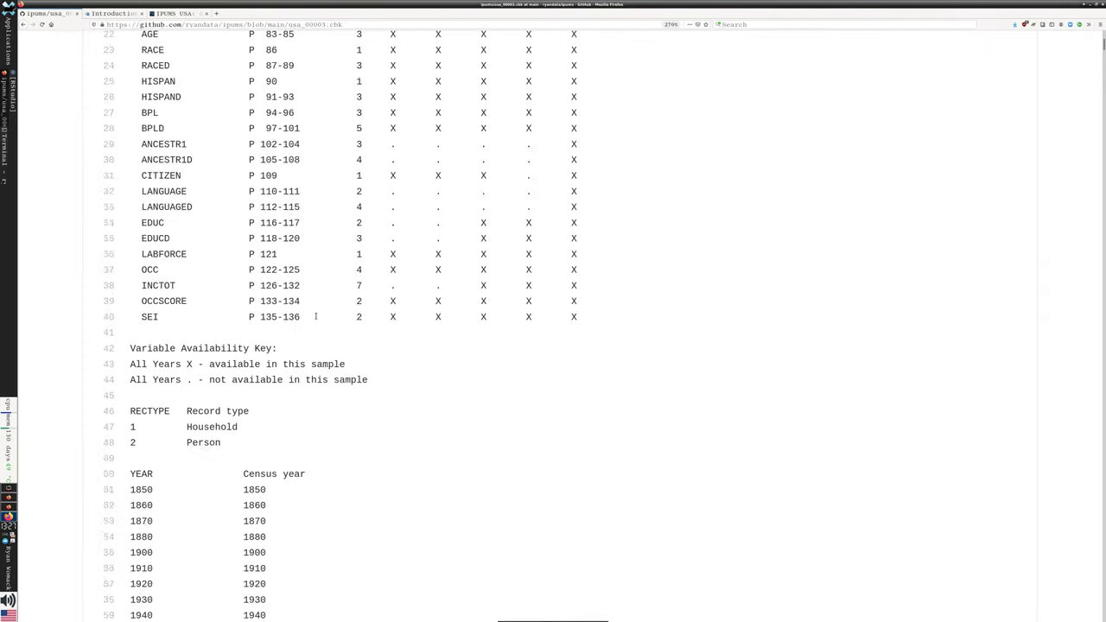
scroll(315, 318, up, 8)
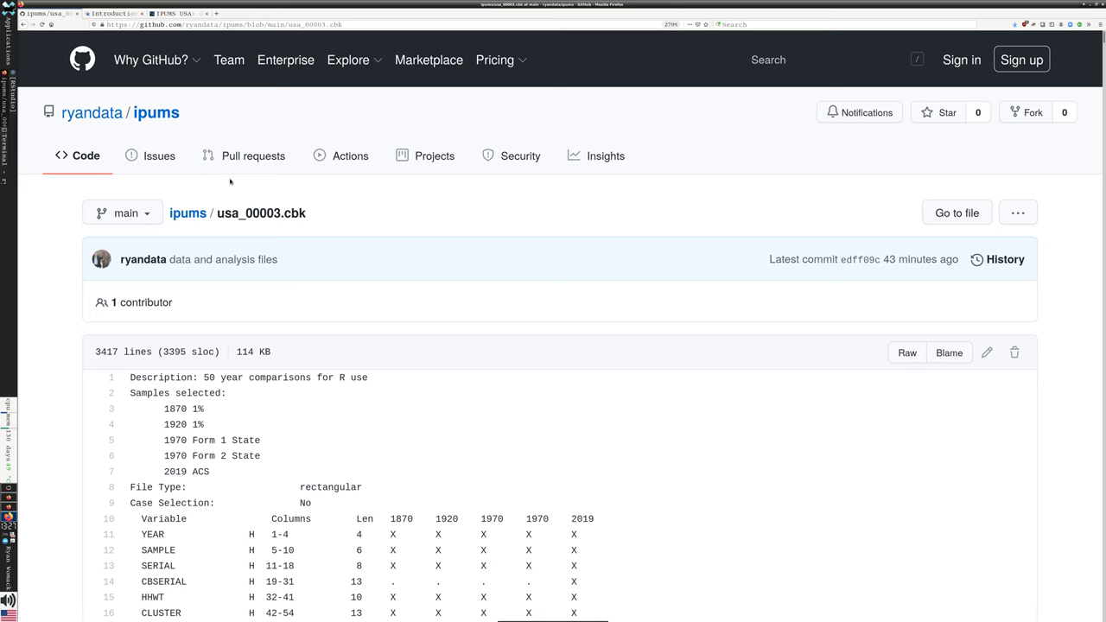
- Return to the repository file list and inspect the Code button's clone and Download ZIP options
click(24, 24)
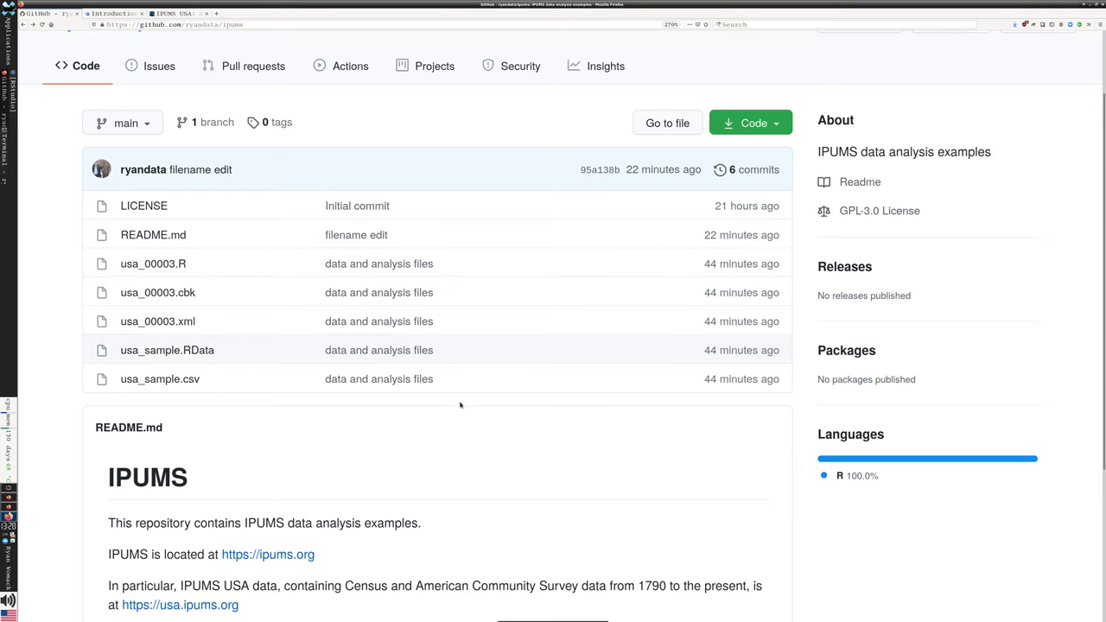
scroll(502, 383, up, 2)
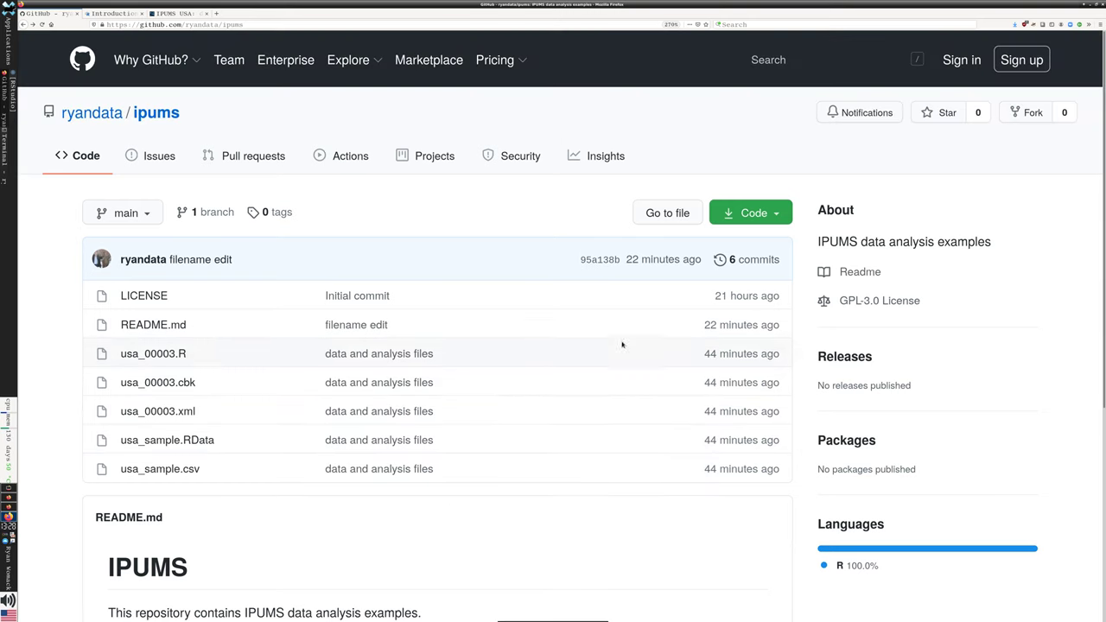
click(775, 216)
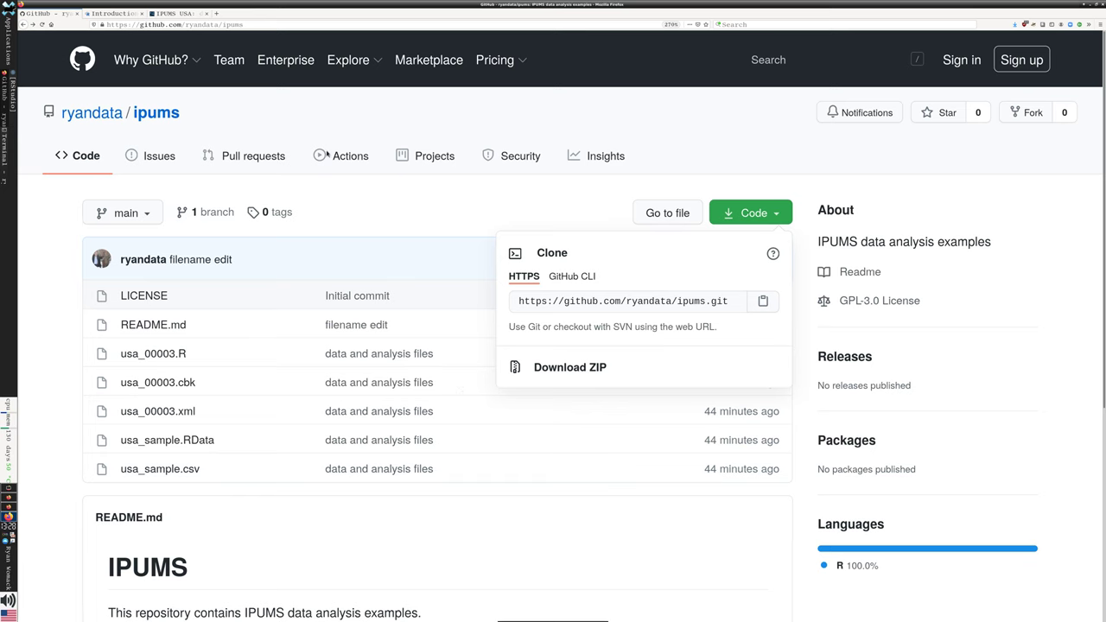
click(316, 119)
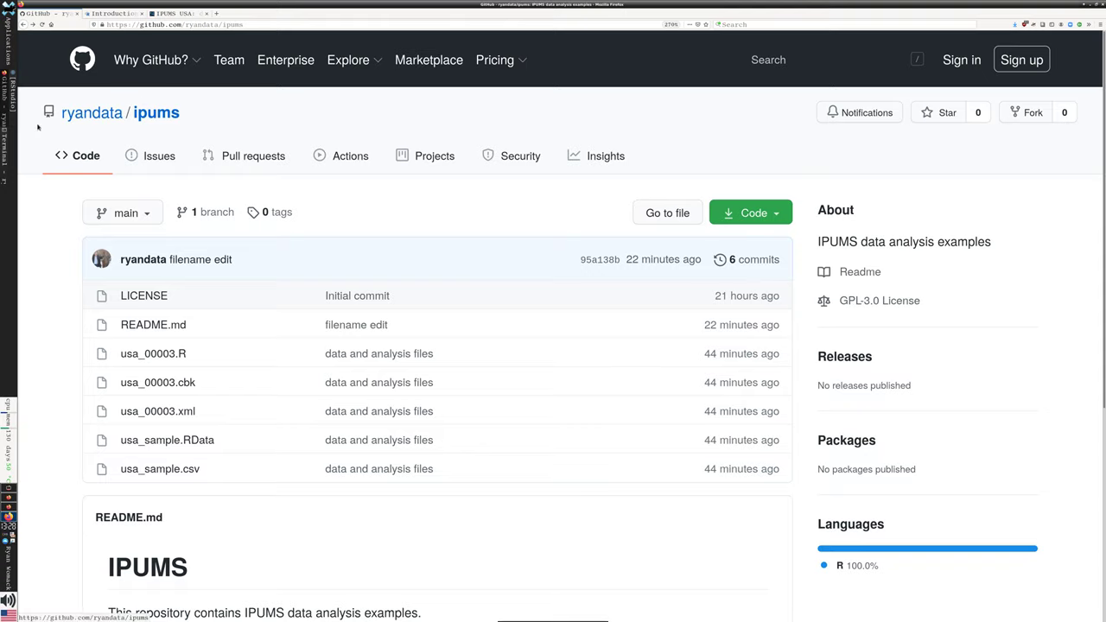
- Switch from Firefox to RStudio, showing the local IPUMS/ipums folder with usa_00003.dat.gz
key(alt+Tab)
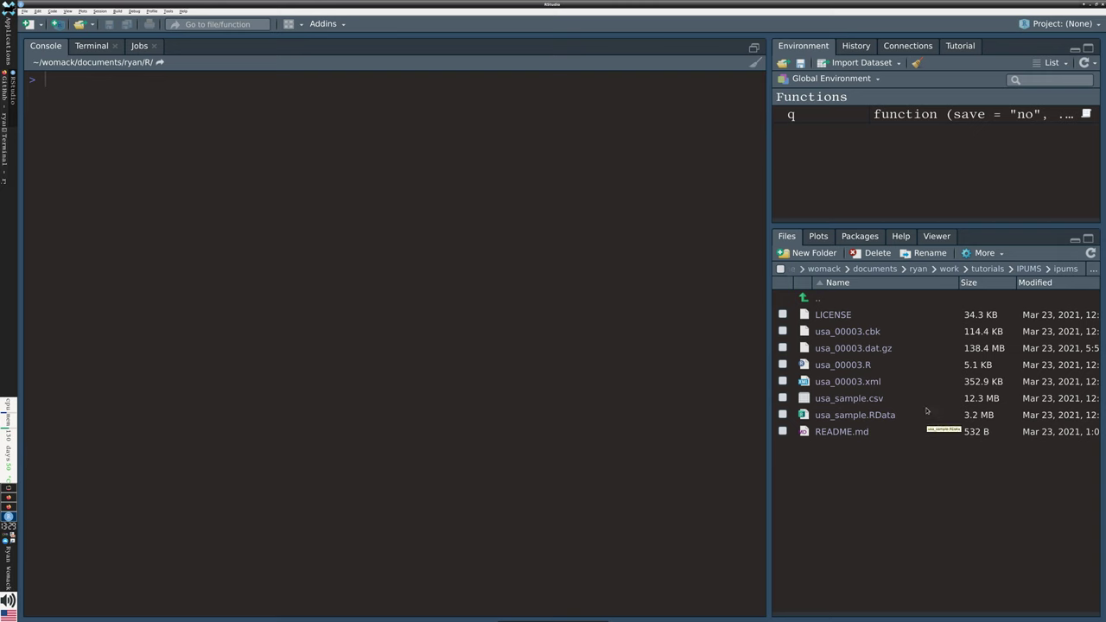
- Open usa_00003.R and highlight the install.packages line and the '.DAT file' comment
click(867, 366)
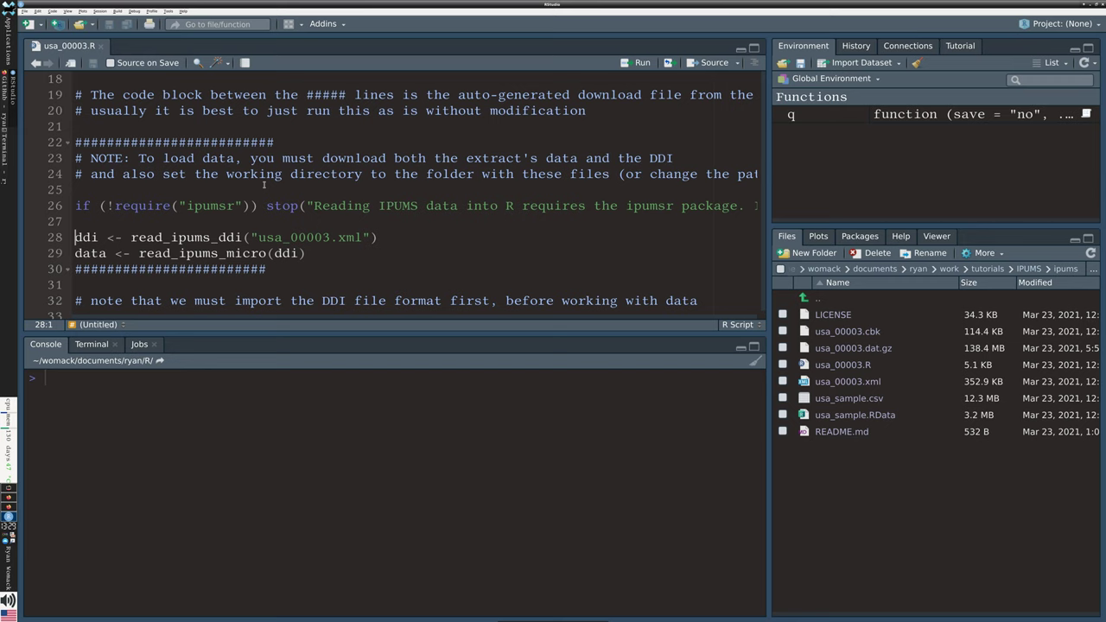
scroll(288, 221, up, 6)
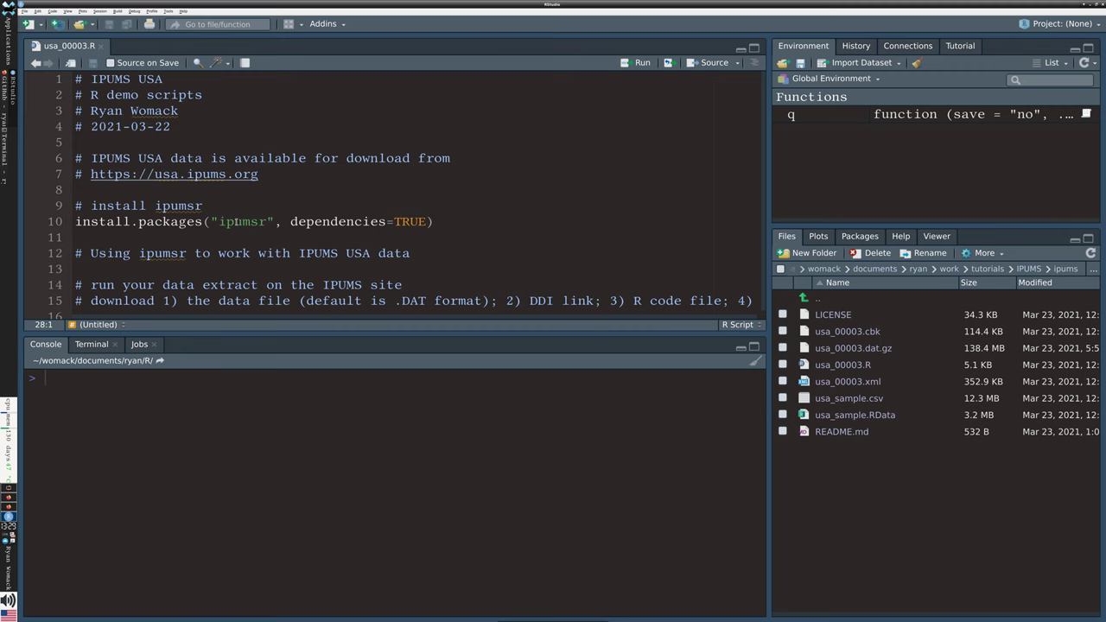
click(134, 224)
drag(76, 221, 237, 222)
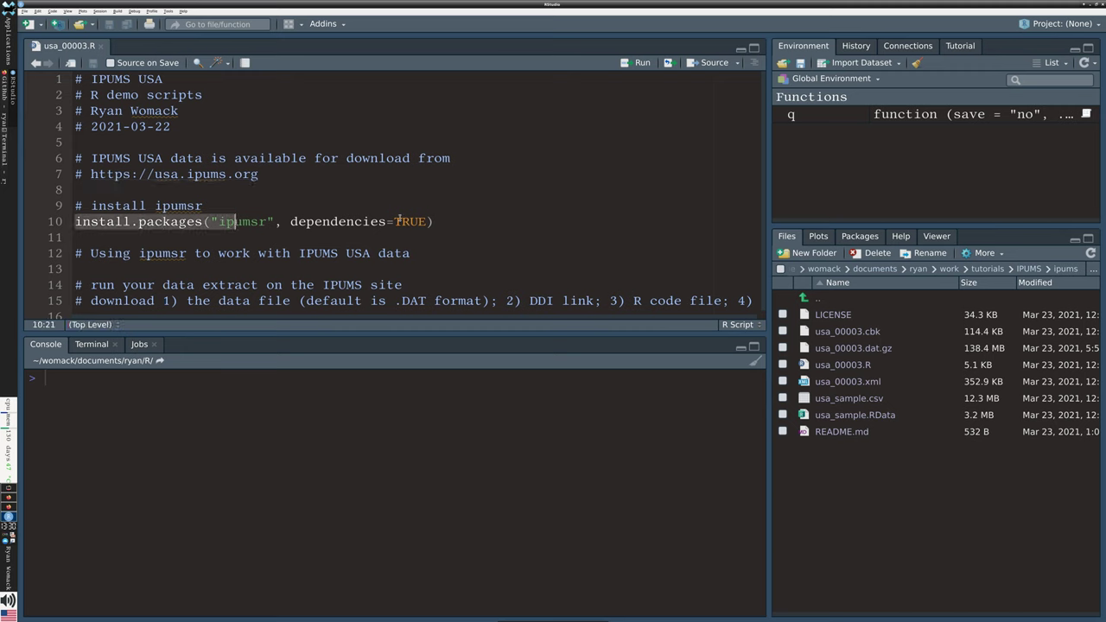
drag(400, 221, 445, 222)
click(426, 236)
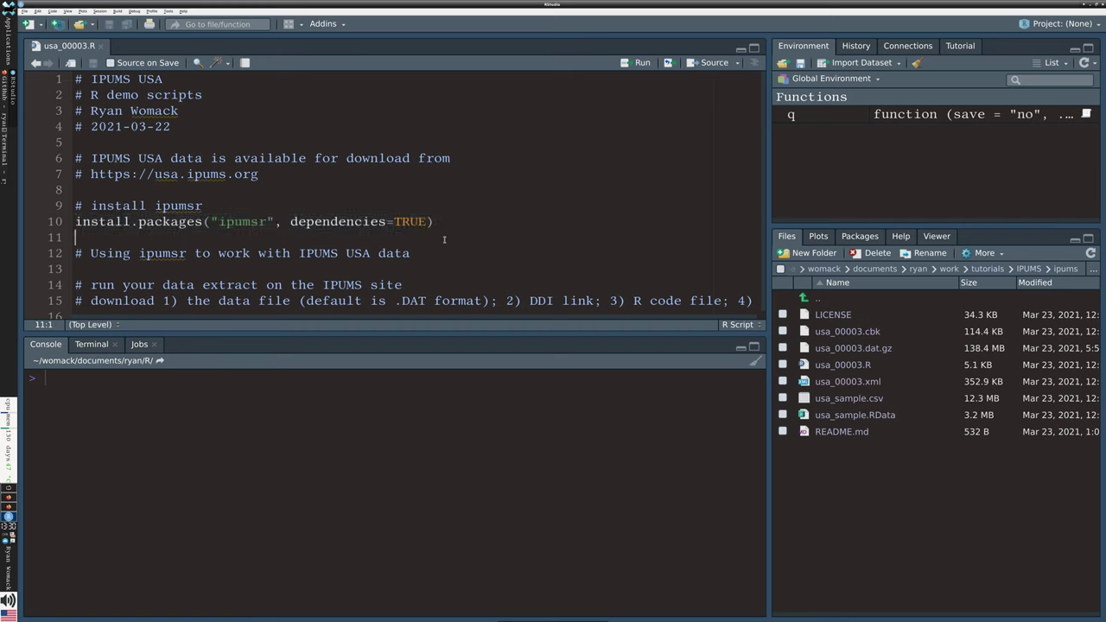
scroll(465, 221, down, 4)
scroll(285, 164, up, 2)
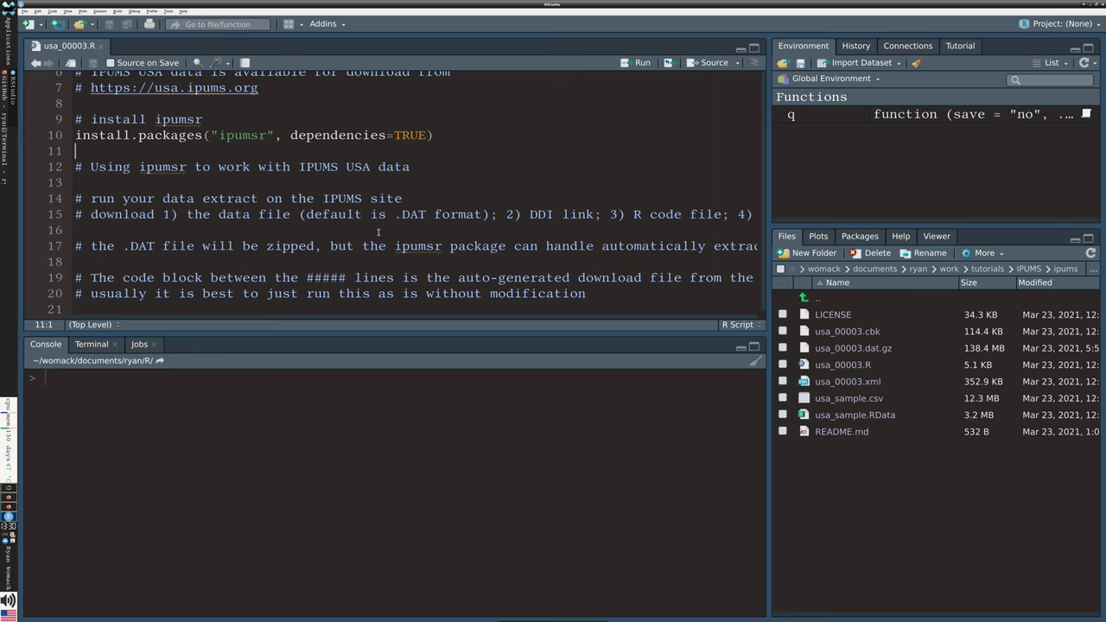
drag(138, 247, 195, 246)
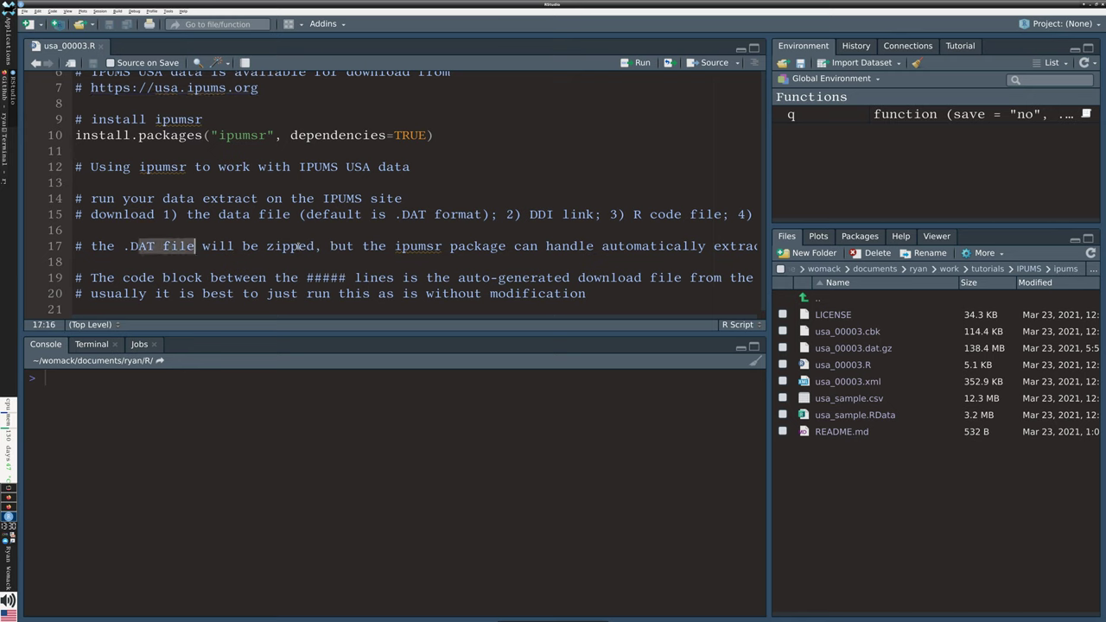
click(299, 246)
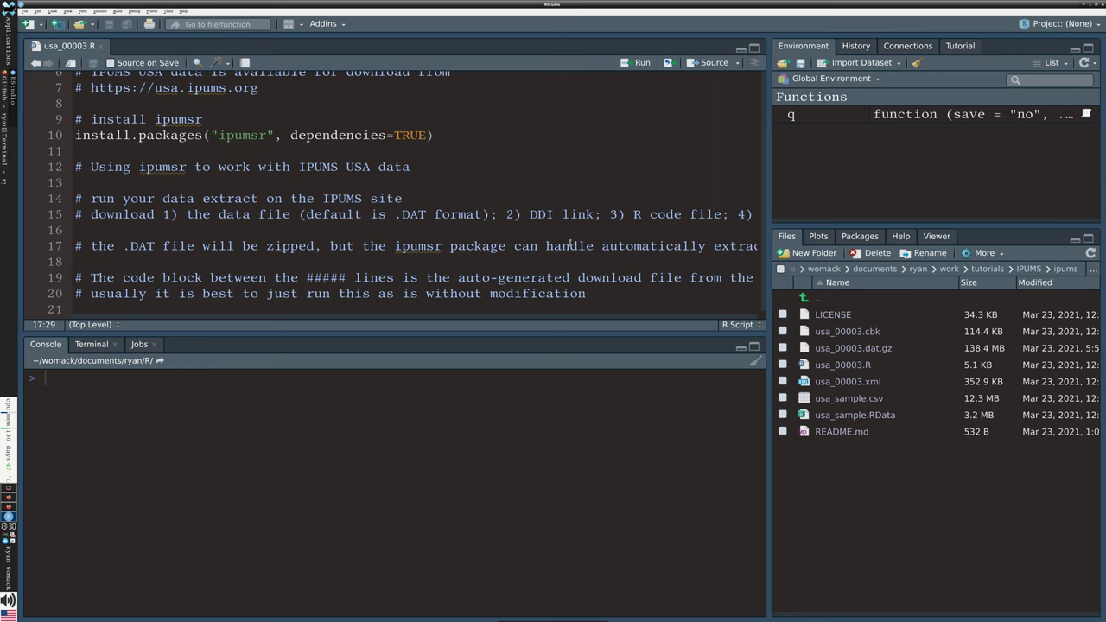
- Highlight the # banners on lines 22 and 30 and the download note, ending on line 26
scroll(584, 248, down, 2)
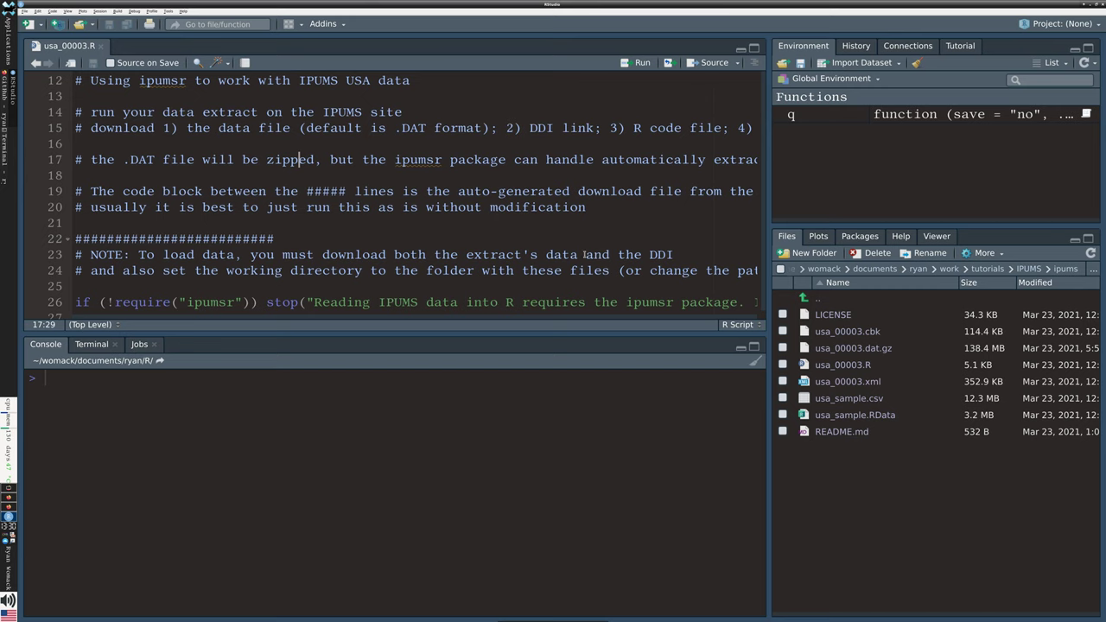
scroll(585, 248, down, 2)
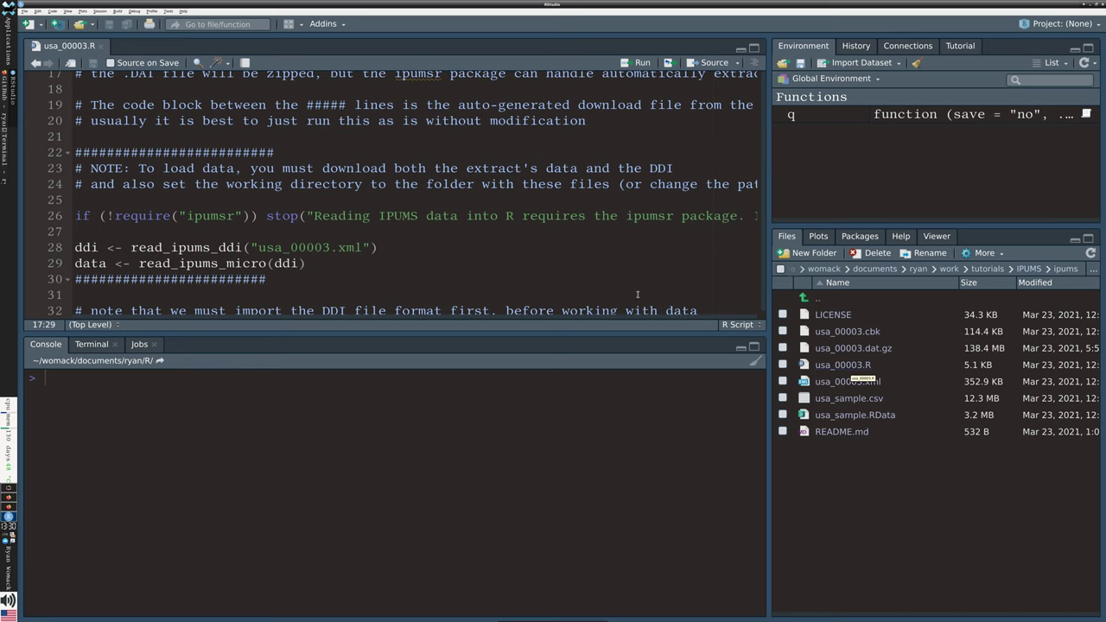
drag(76, 153, 277, 152)
drag(273, 279, 68, 279)
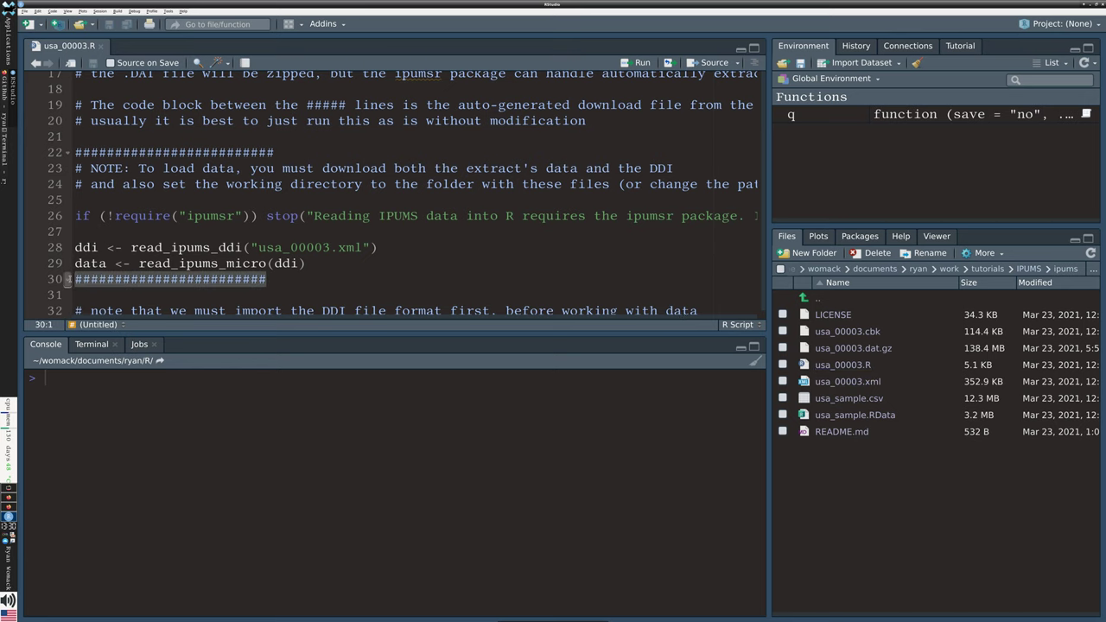
click(267, 153)
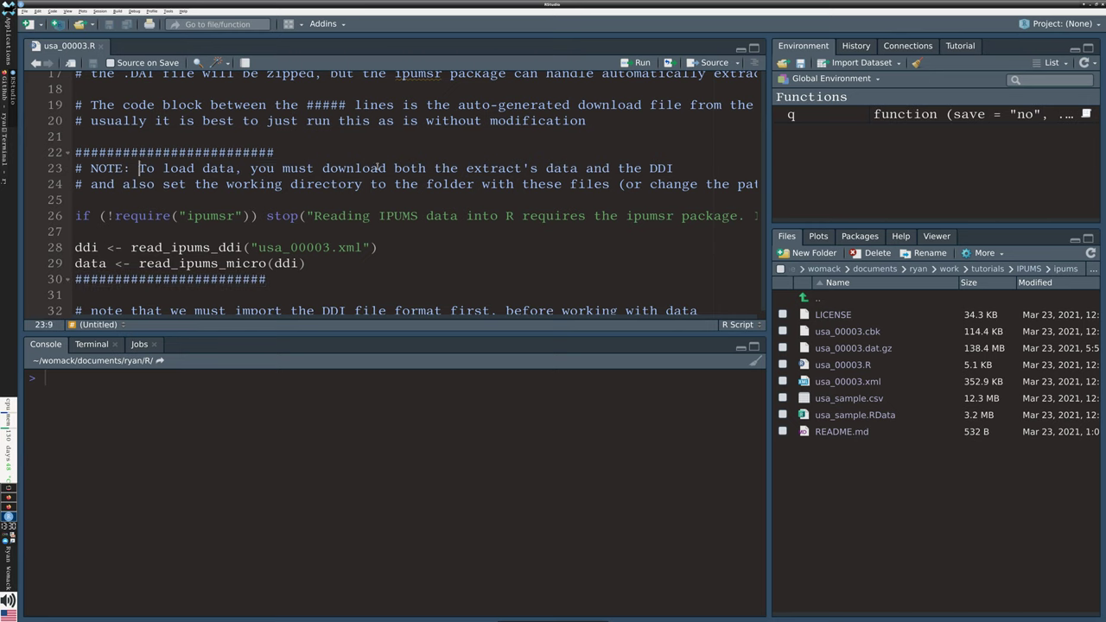
drag(139, 168, 571, 168)
click(571, 168)
click(83, 216)
- Run the require("ipumsr") check and highlight the loaded package name in the console
key(ctrl+Return)
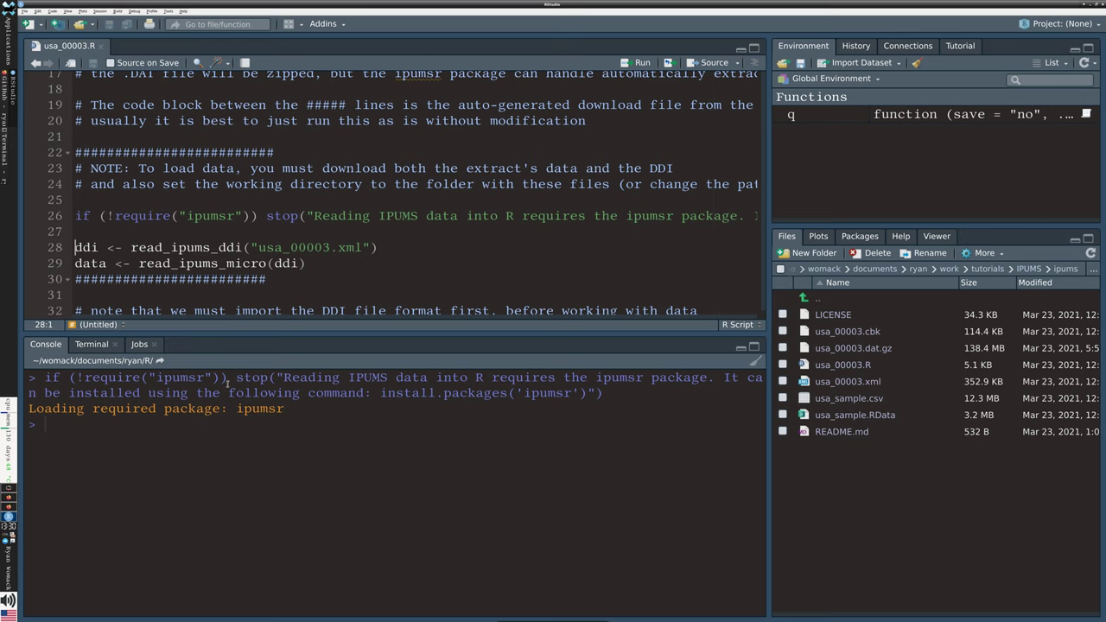
drag(245, 408, 303, 408)
click(294, 419)
drag(75, 216, 122, 216)
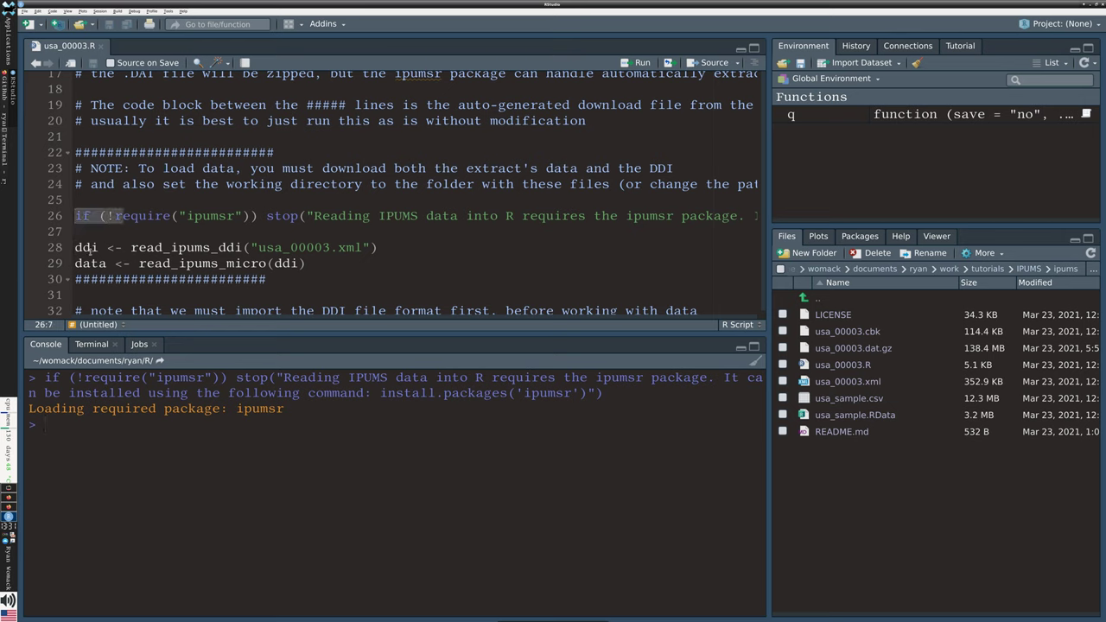
click(90, 248)
- Highlight read_ipums_ddi, read_ipums_micro and the usa_00003.xml file name in the loading lines
mouse_move(142, 263)
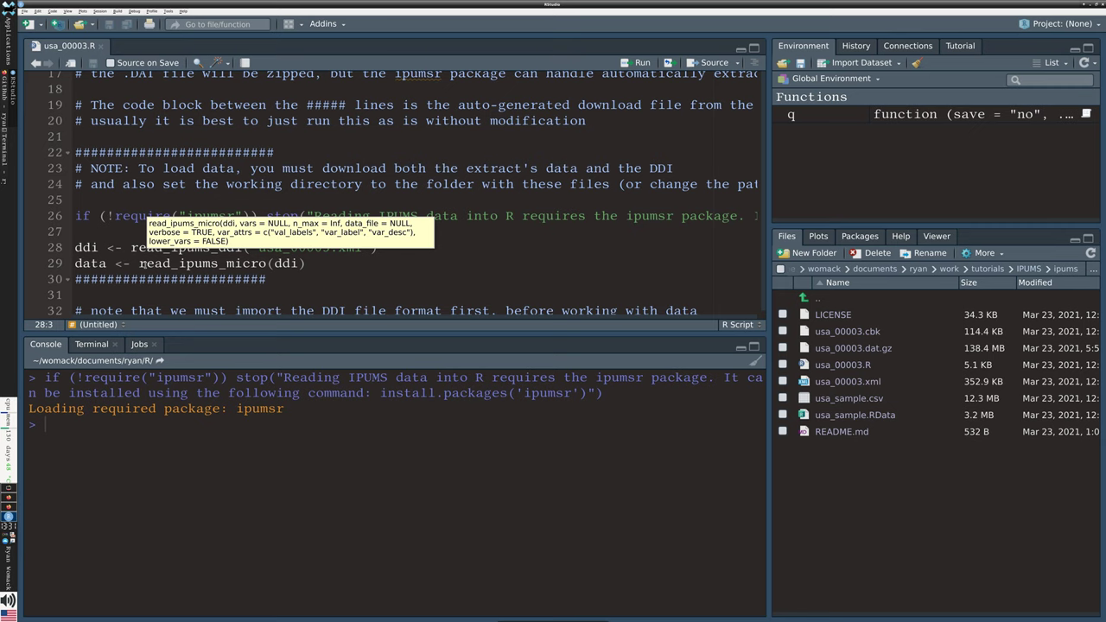
click(93, 230)
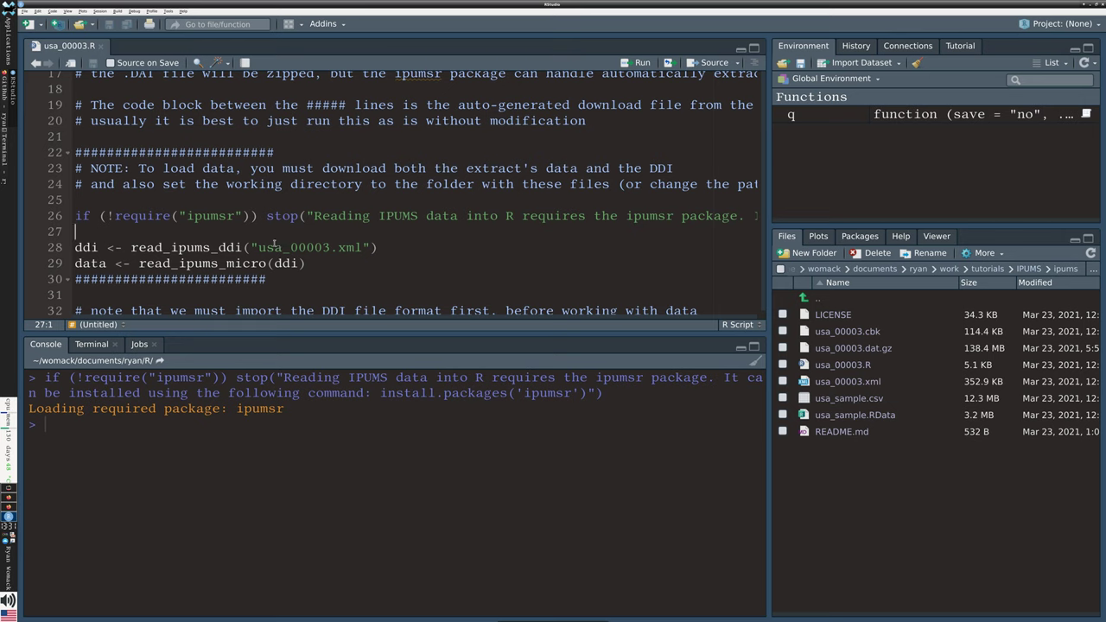
drag(131, 247, 165, 247)
double_click(223, 264)
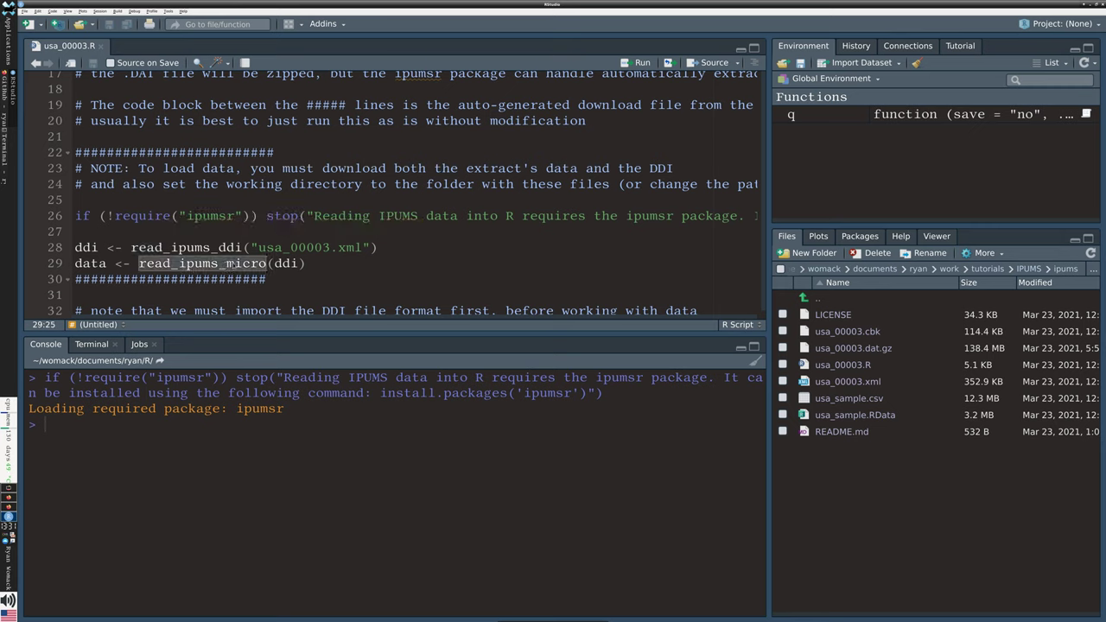
mouse_move(227, 264)
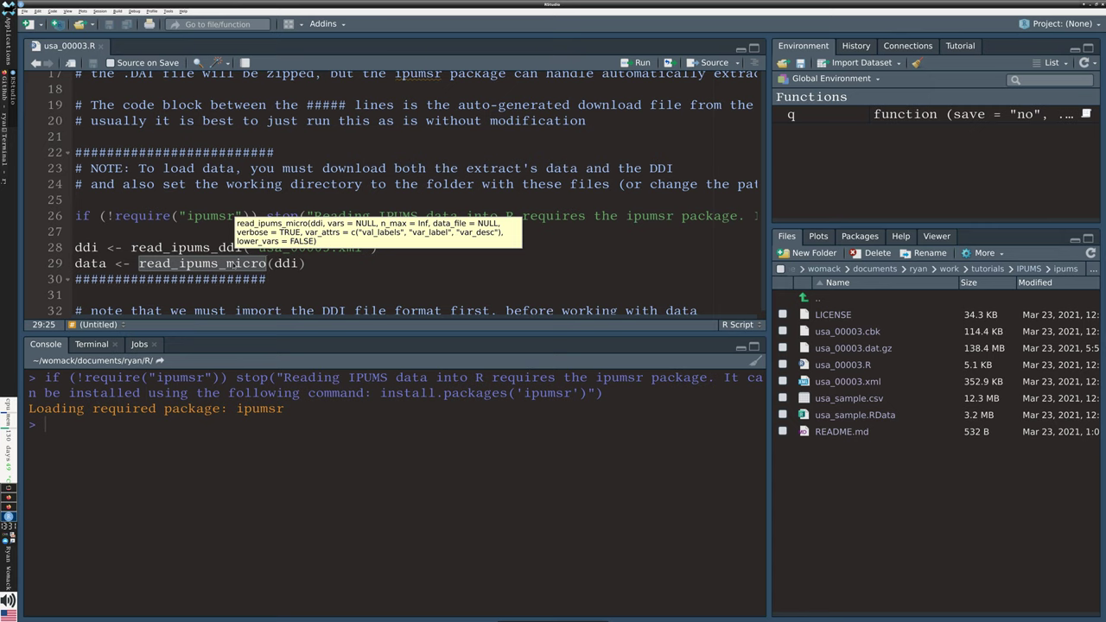
click(193, 239)
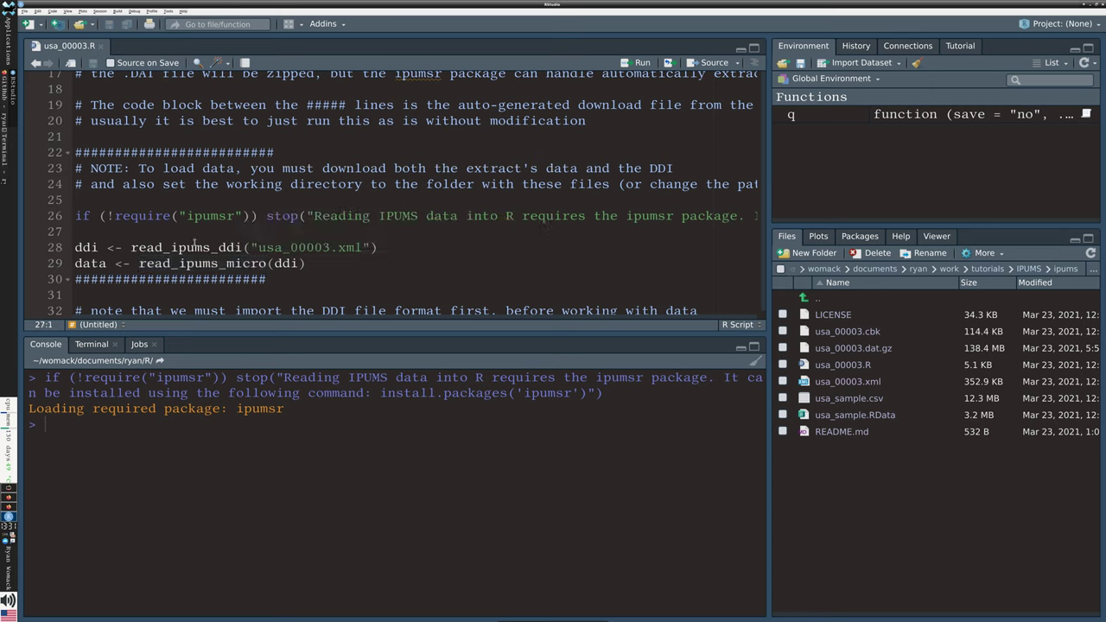
mouse_move(193, 244)
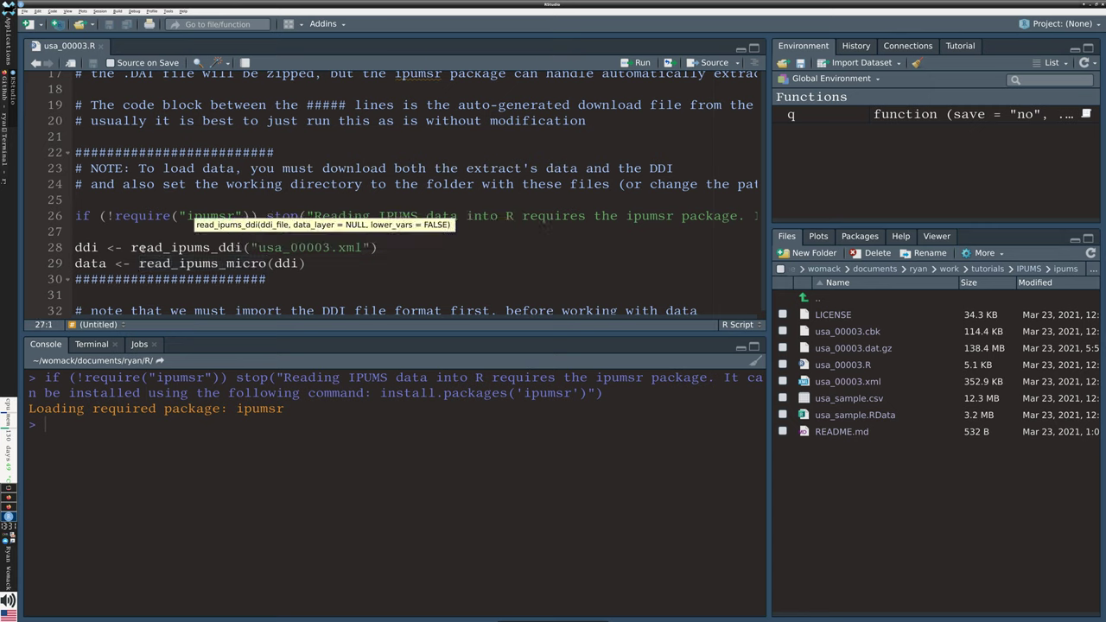
click(225, 247)
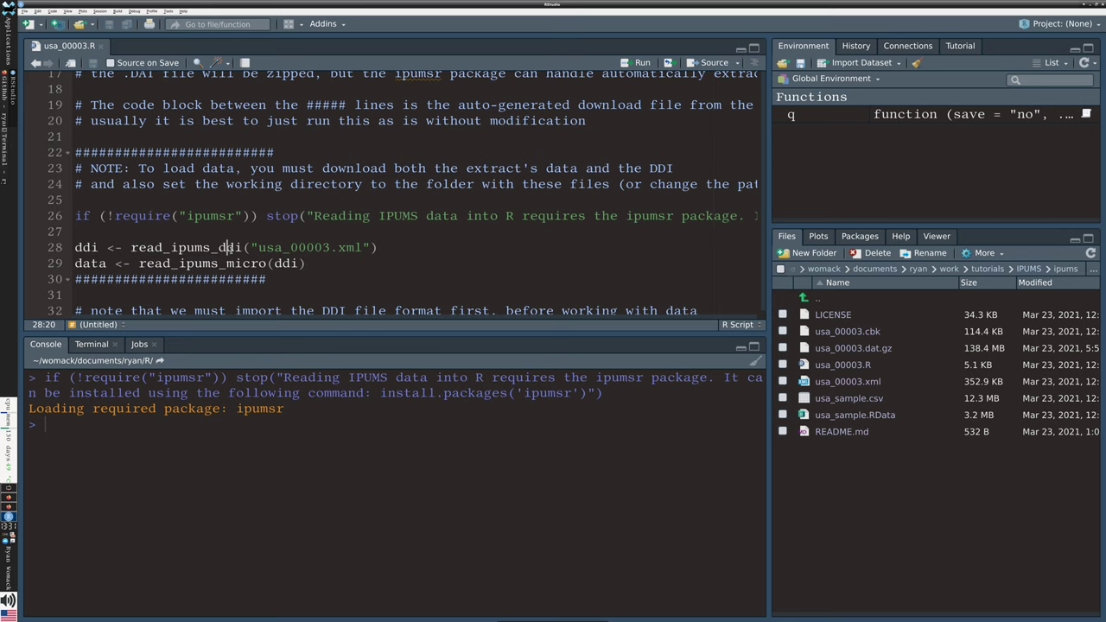
mouse_move(235, 249)
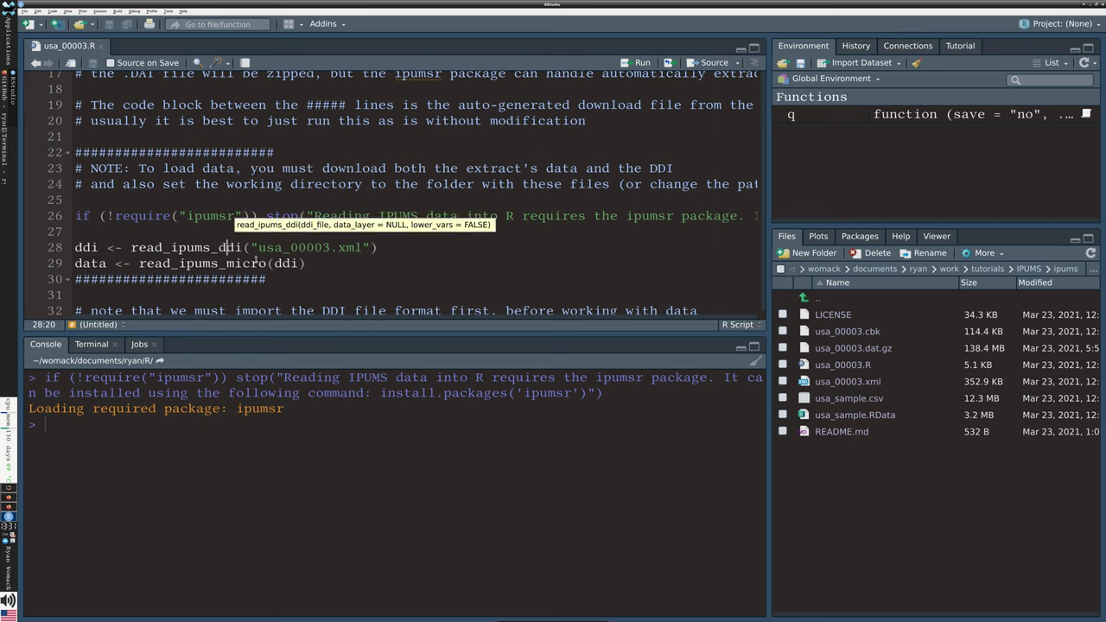
drag(257, 248, 363, 248)
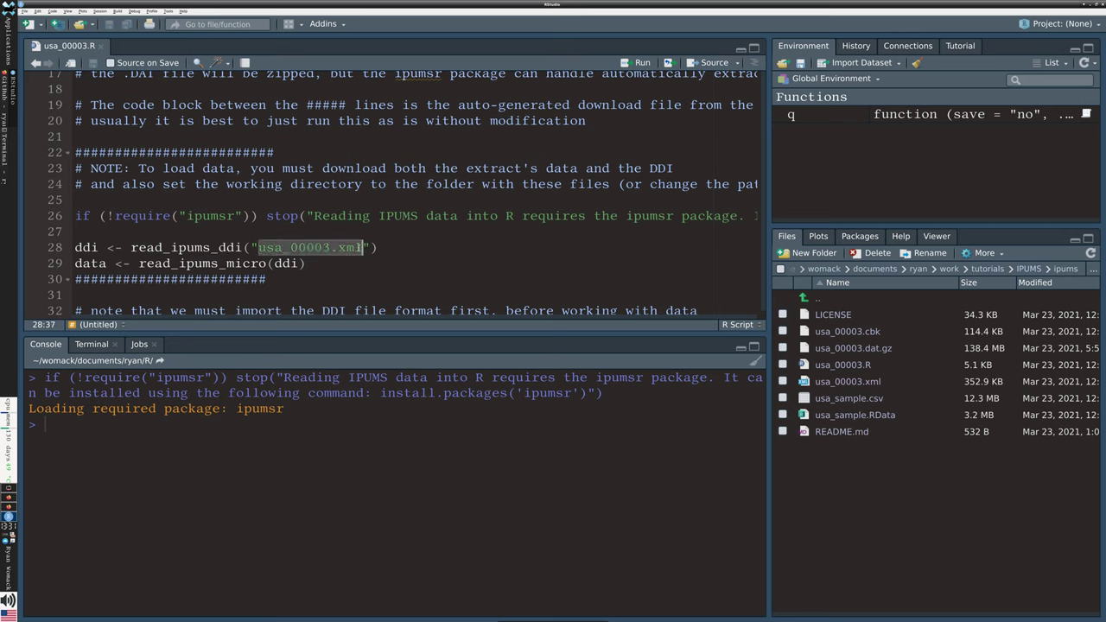
click(159, 247)
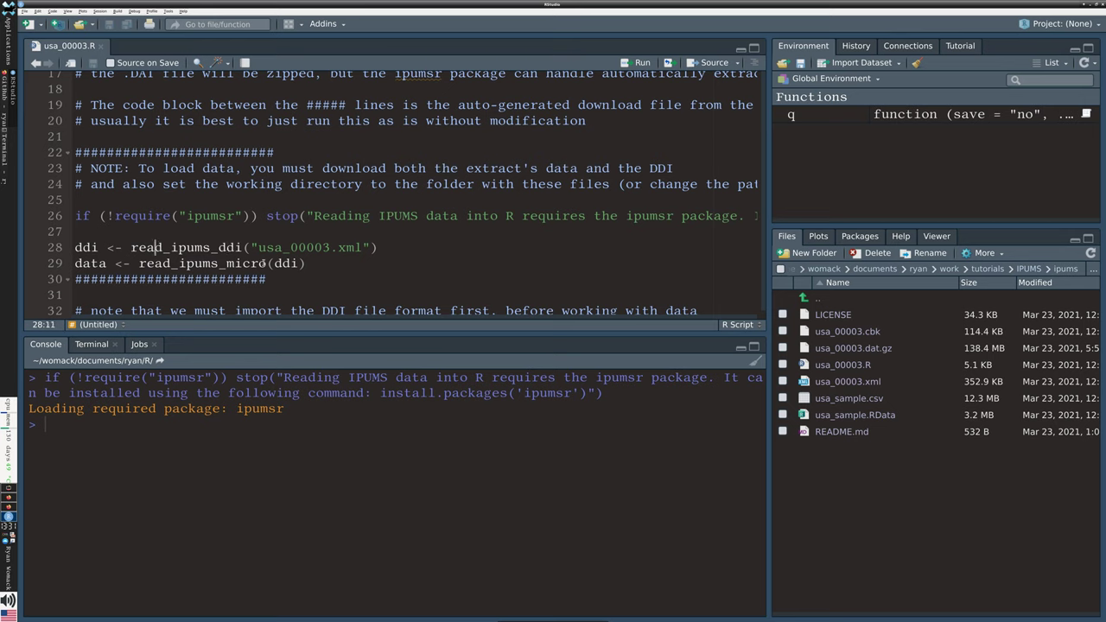
- After the DDI line's file-not-found error, setwd() to the tutorials/IPUMS/ipums folder in the console
key(ctrl+Return)
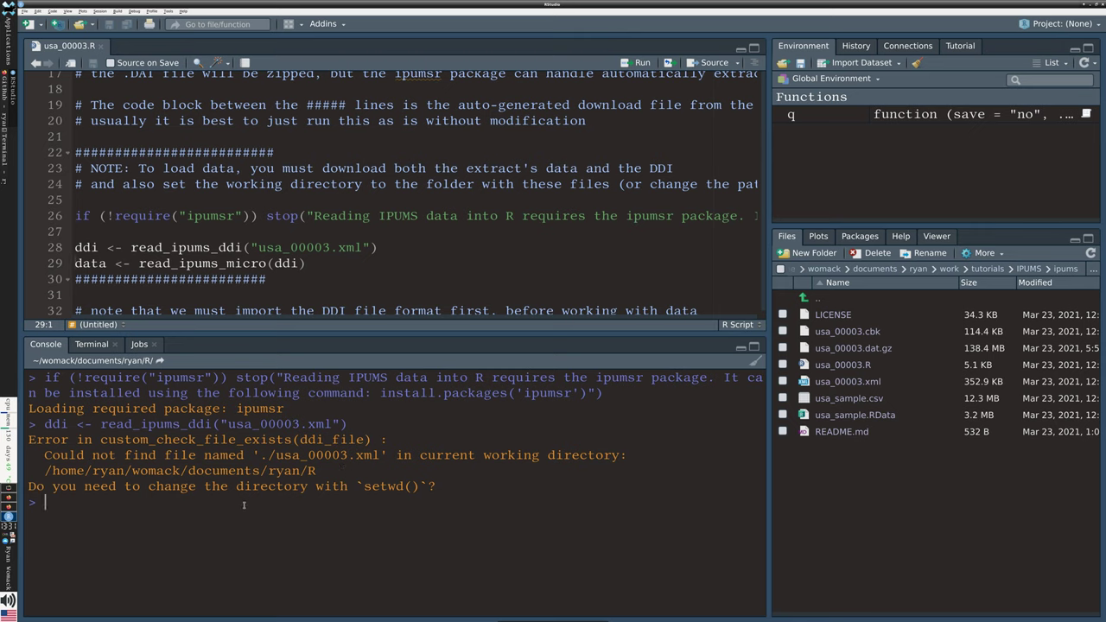
text(setwd(")
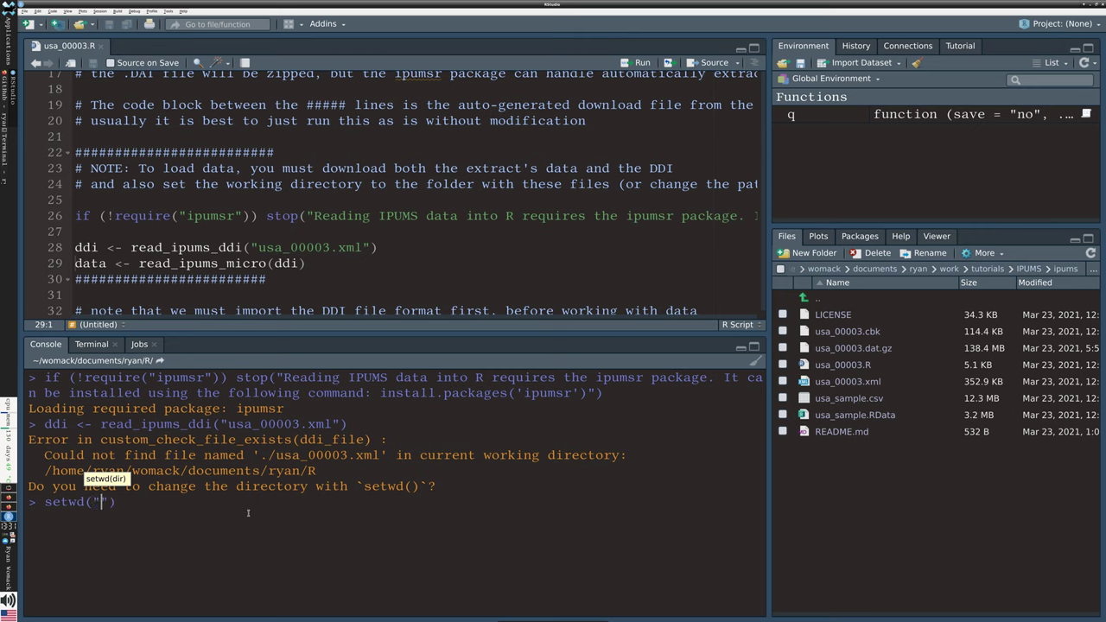
text(/home/ryan/wom,ac)
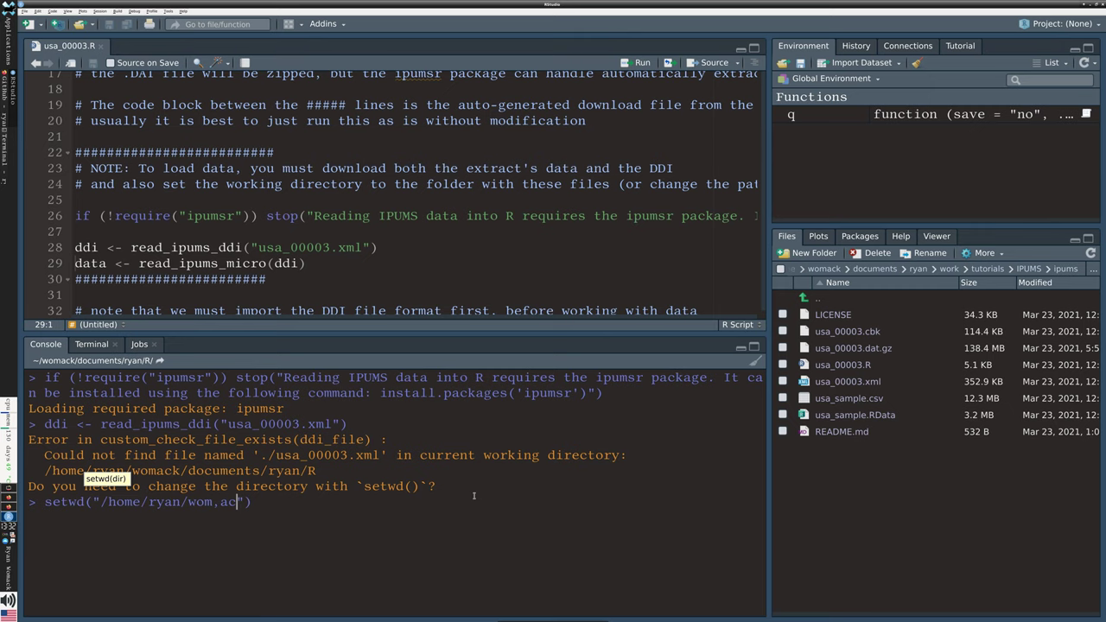
key(BackSpace)
key(BackSpace)
key(BackSpace)
text(ck)
key(BackSpace)
key(BackSpace)
text(ack/documents/ryan)
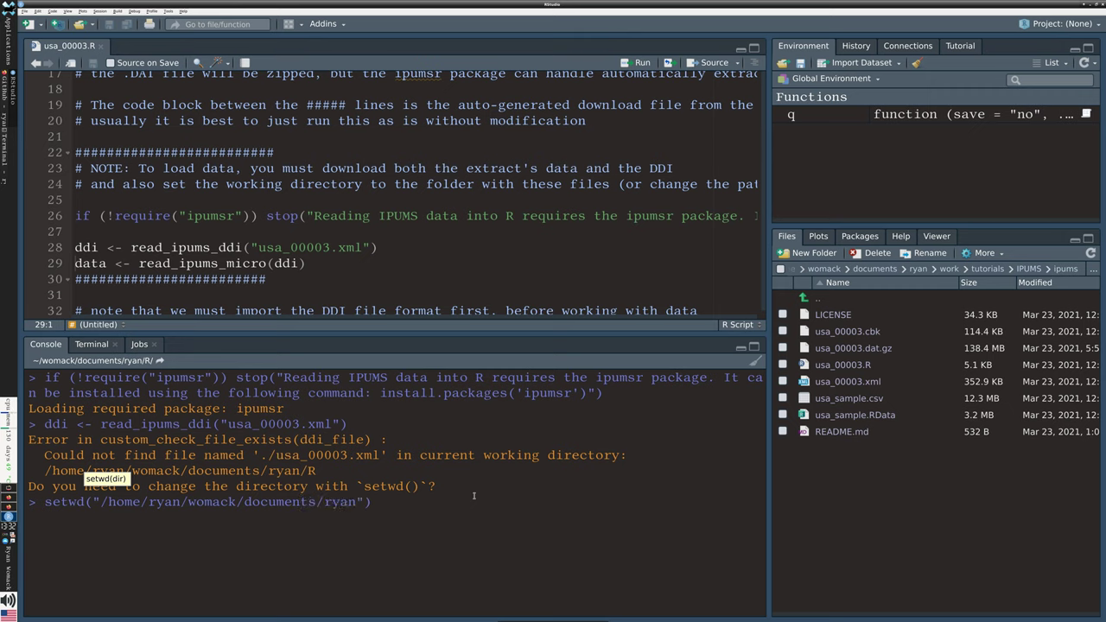
text(/work/tutora)
key(BackSpace)
text(ials/IPUMS/ipum)
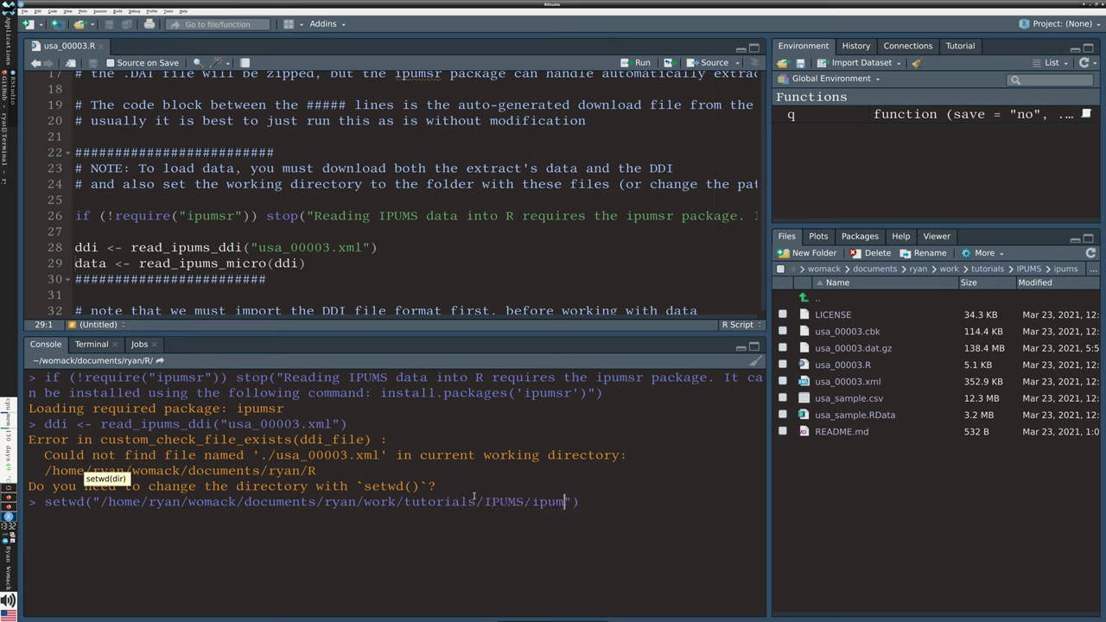
text(s)
key(Return)
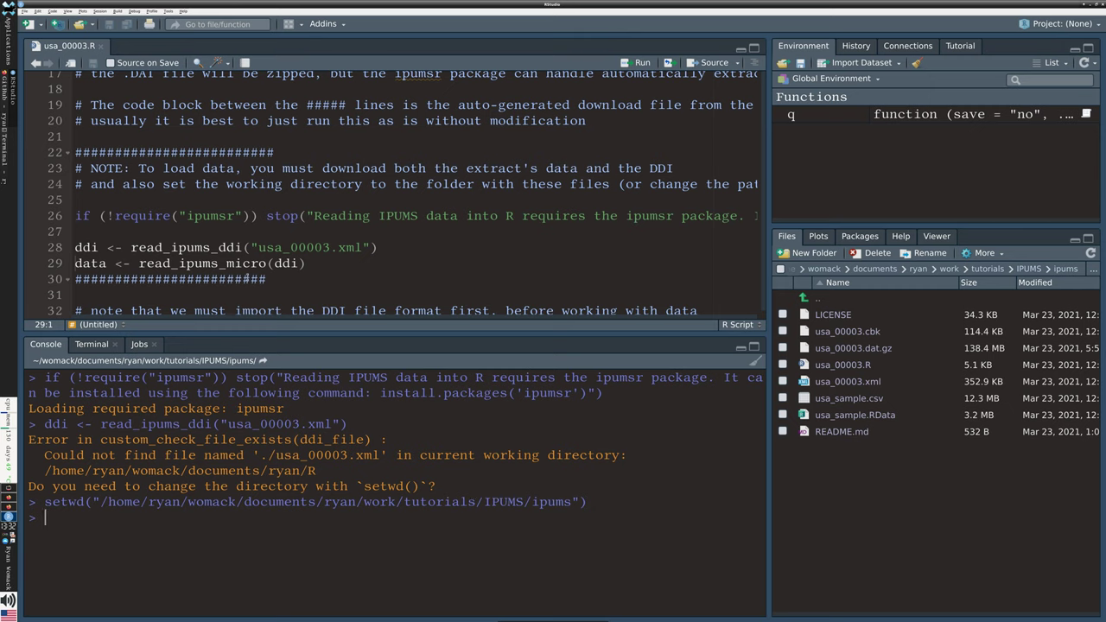
click(91, 247)
- Rerun read_ipums_ddi("usa_00003.xml") to create ddi, then highlight the loading block on lines 26–29
key(ctrl+Return)
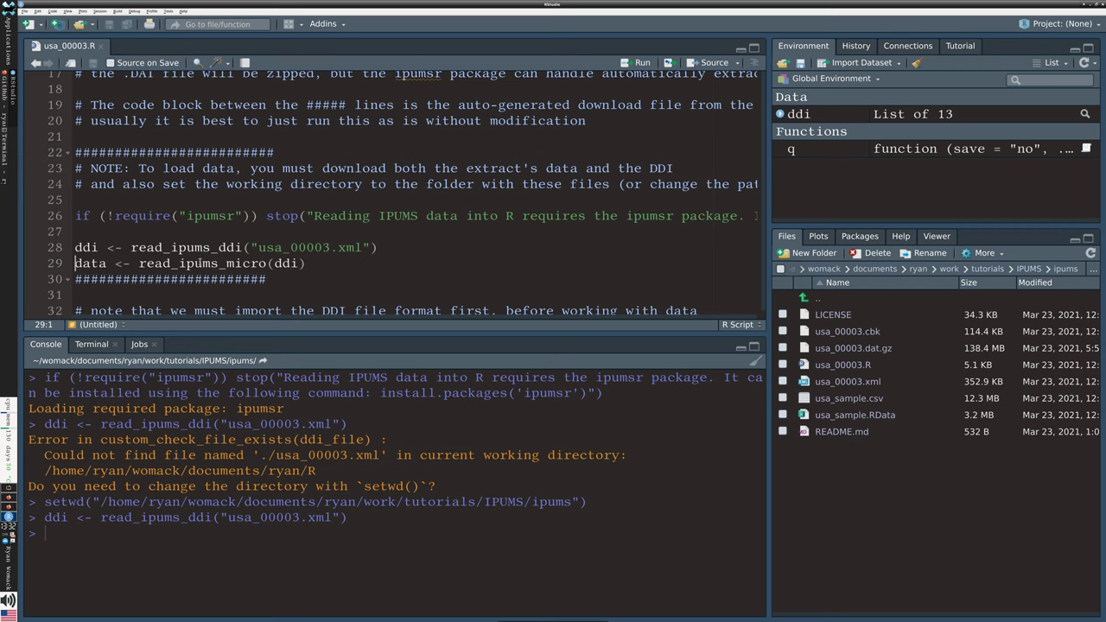
mouse_move(191, 264)
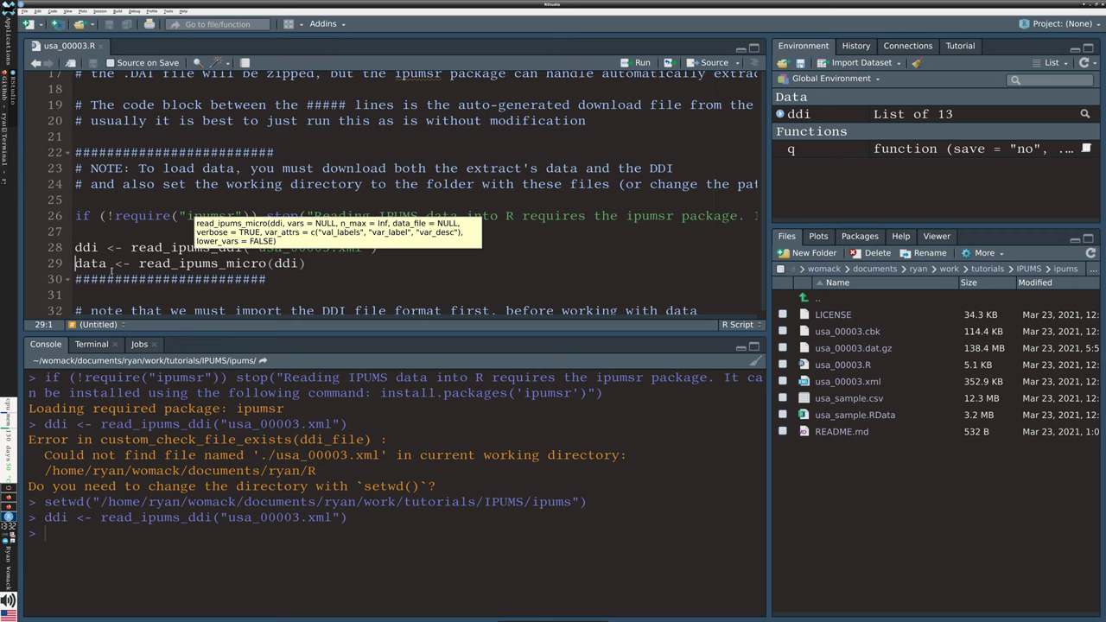
click(83, 264)
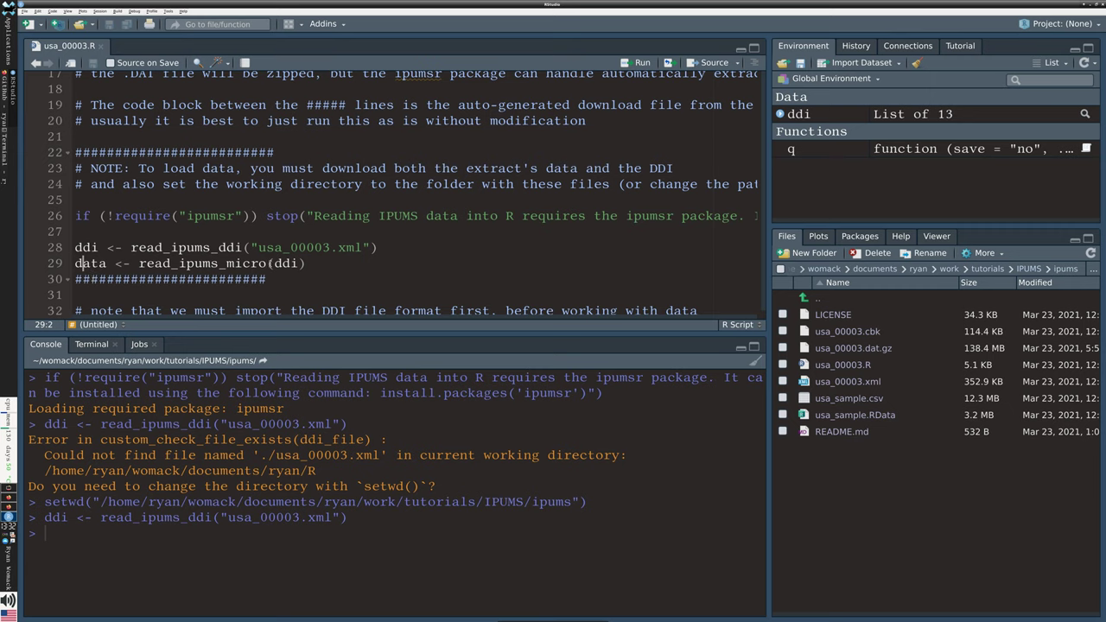
drag(306, 264, 70, 212)
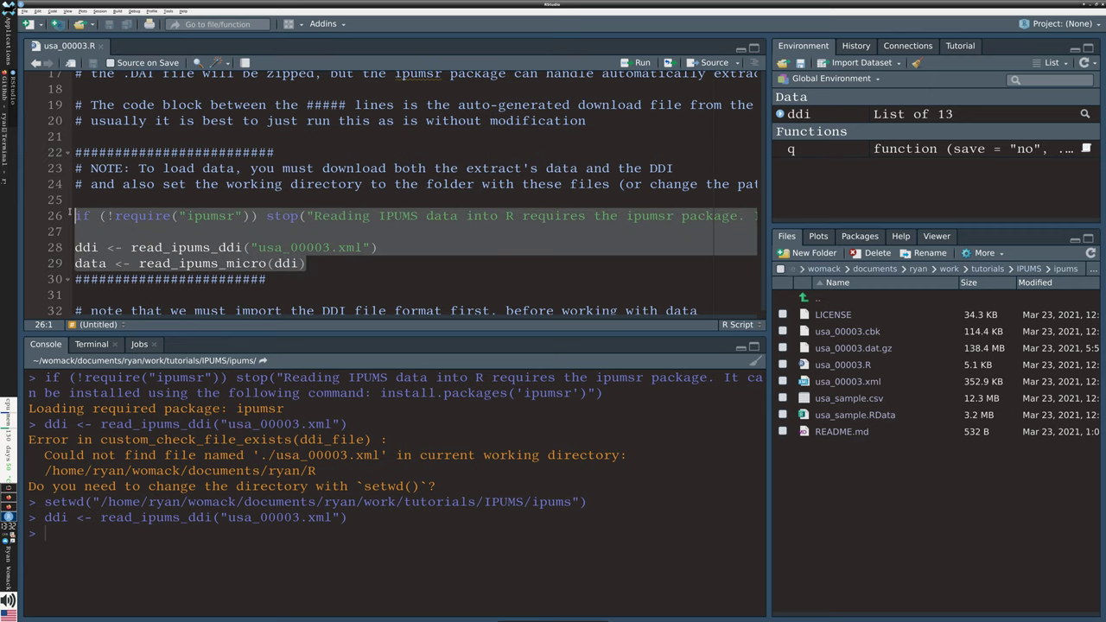
click(99, 263)
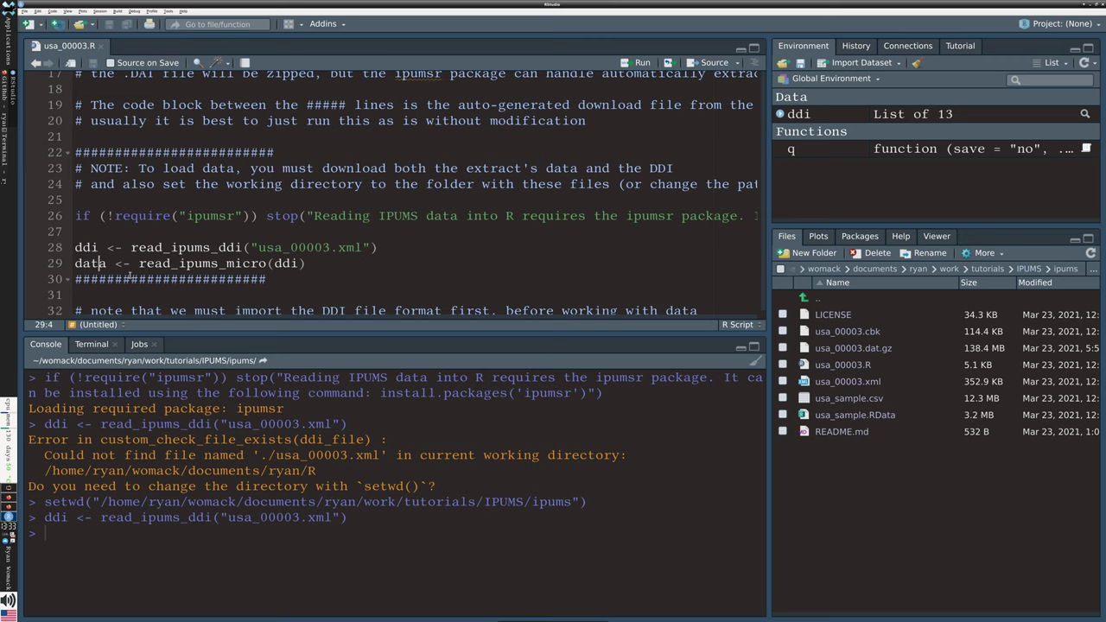
- Run data <- read_ipums_micro(ddi), loading 8733564 observations of 30 variables
key(ctrl+Return)
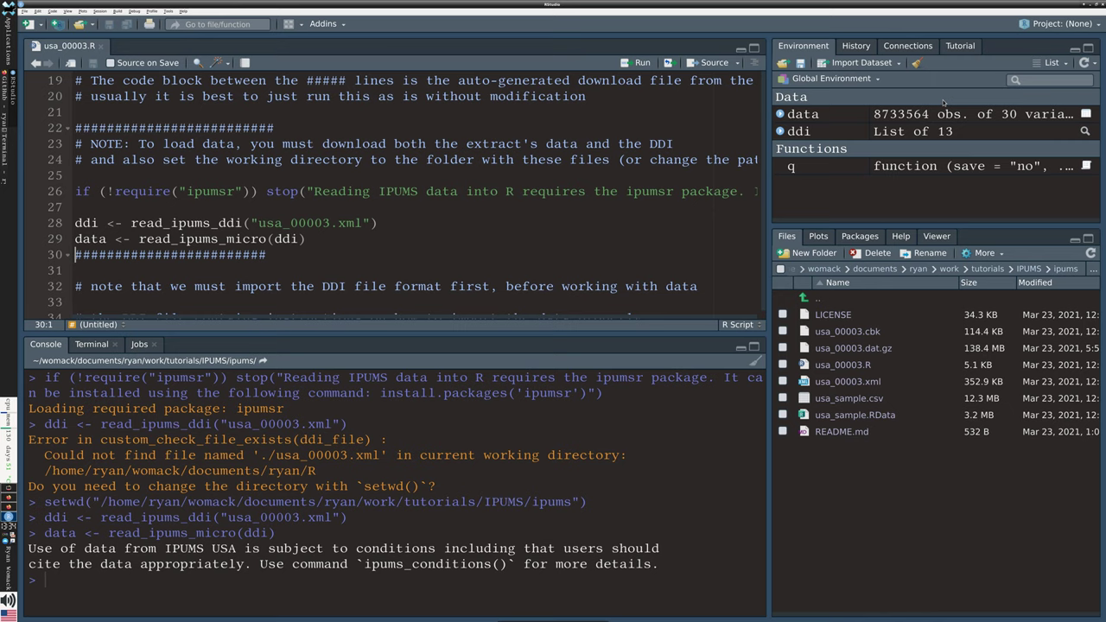
scroll(566, 191, down, 2)
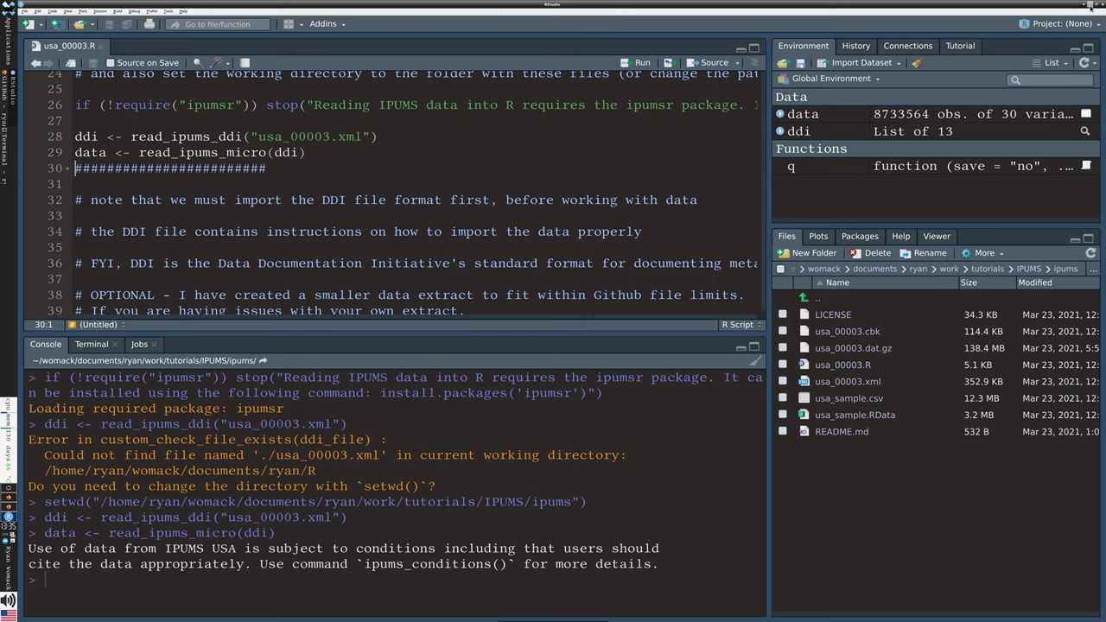
- Look through the usa_00003.xml DDI codebook on GitHub, then minimize Firefox
key(alt+Tab)
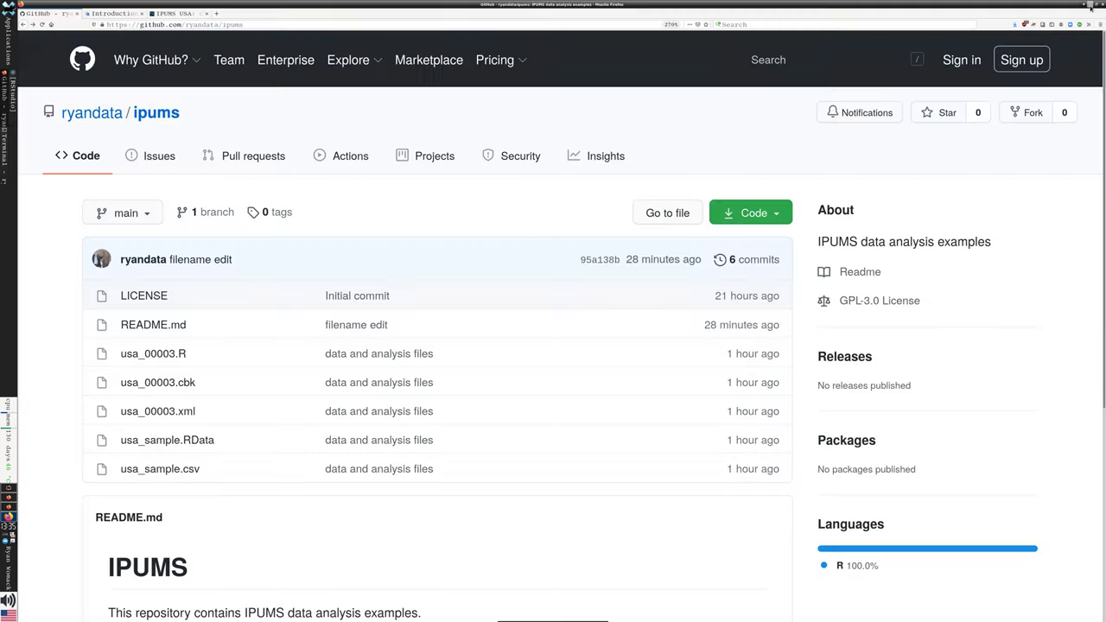
click(173, 411)
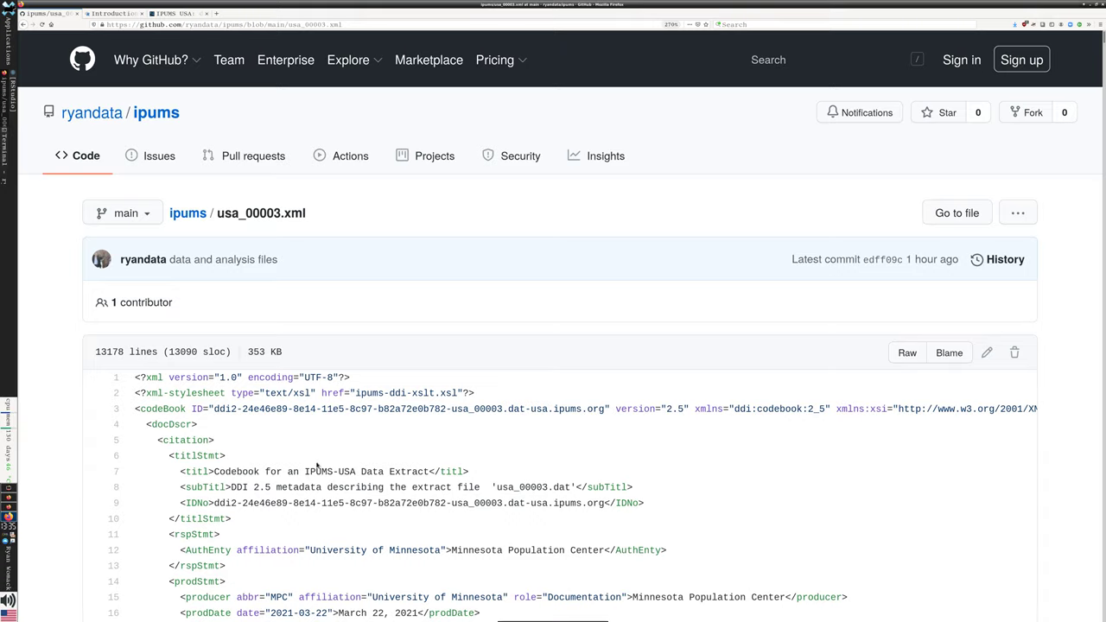
scroll(332, 466, down, 3)
scroll(332, 464, down, 5)
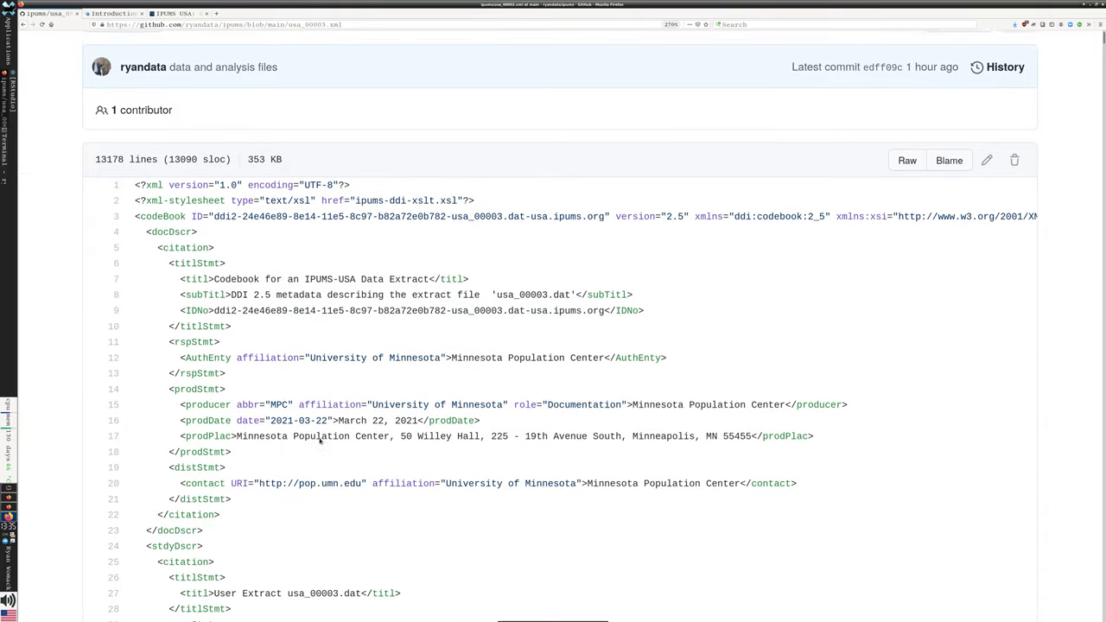
scroll(291, 429, down, 4)
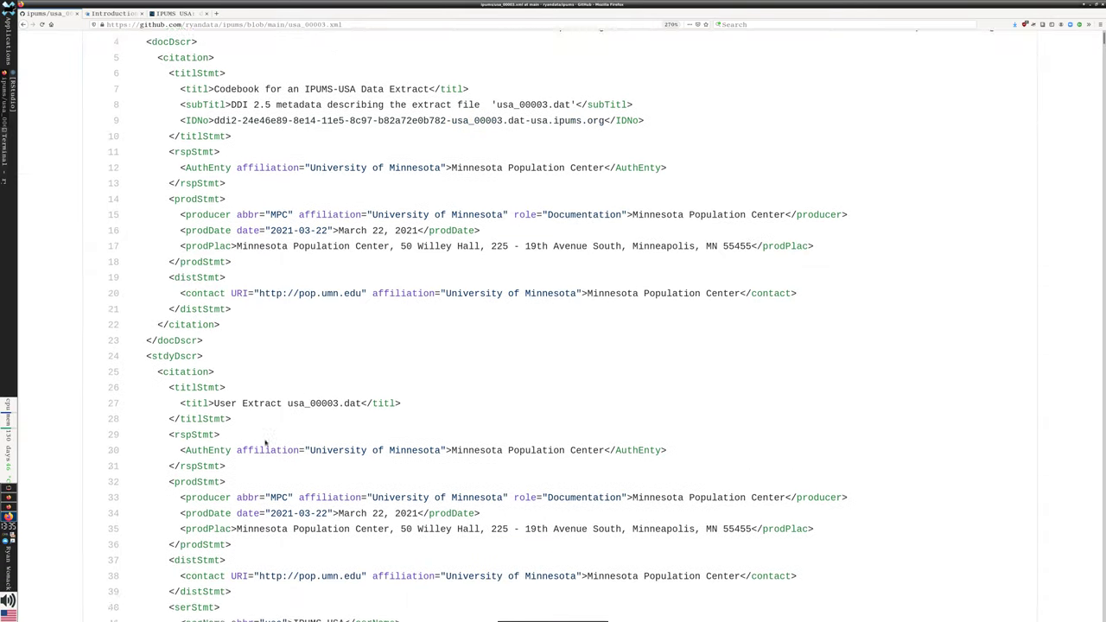
scroll(295, 464, down, 6)
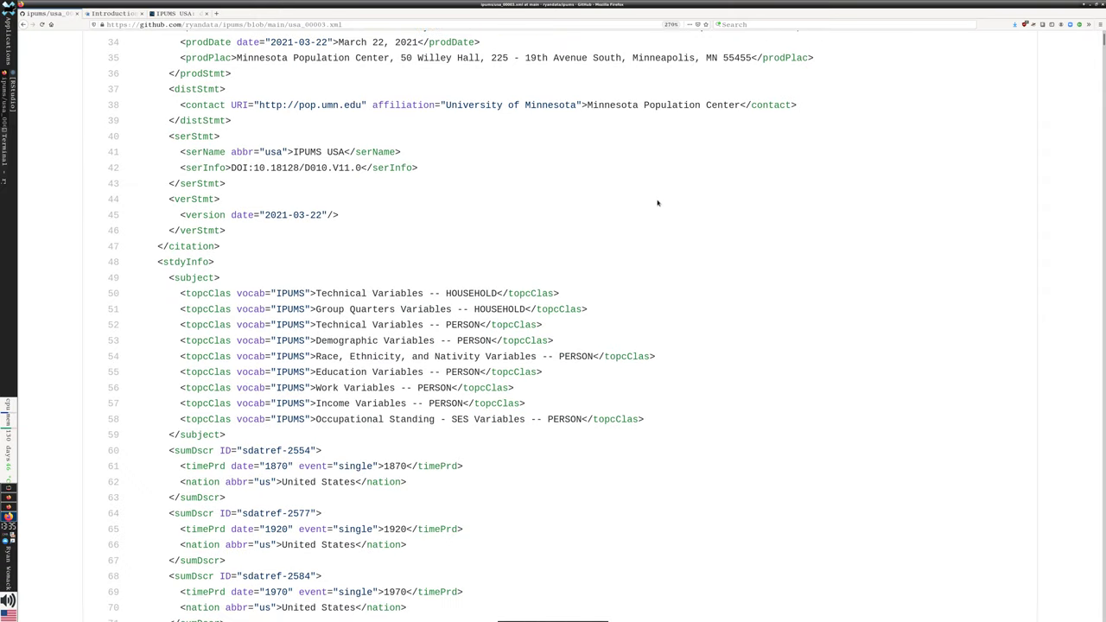
click(1091, 5)
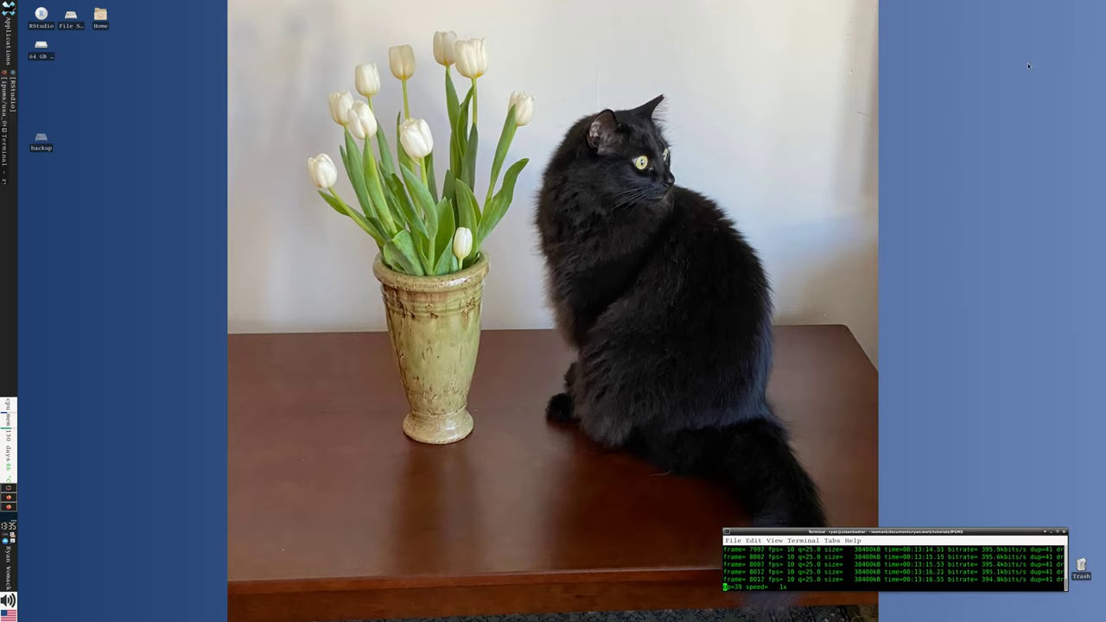
- Return to RStudio and highlight the OPTIONAL note on loading the smaller usa_sample.RData extract
click(11, 94)
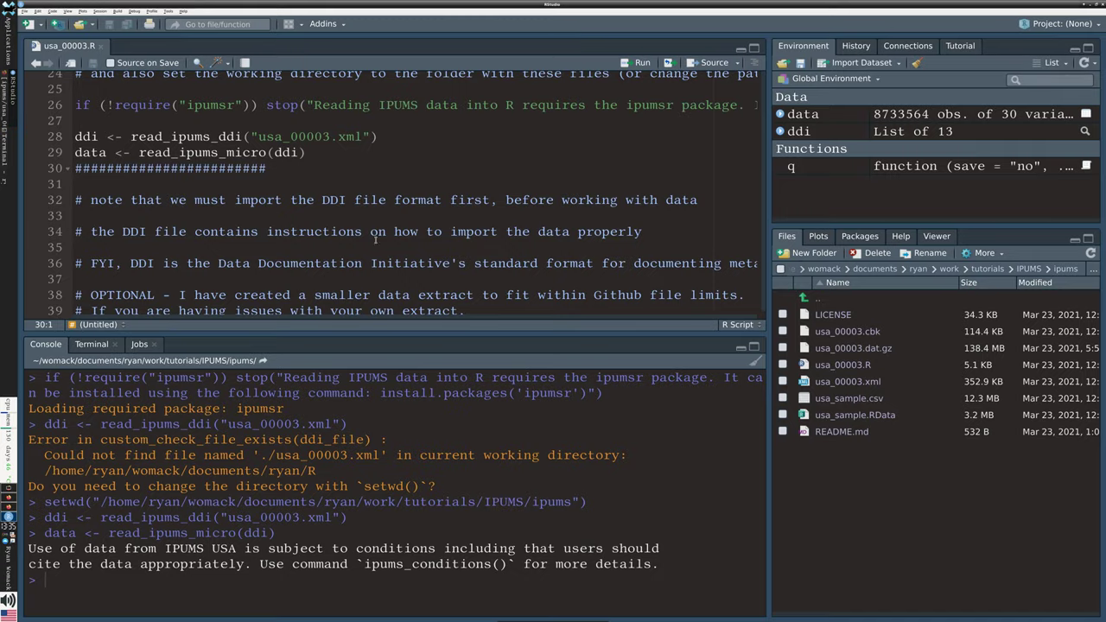
scroll(375, 242, down, 2)
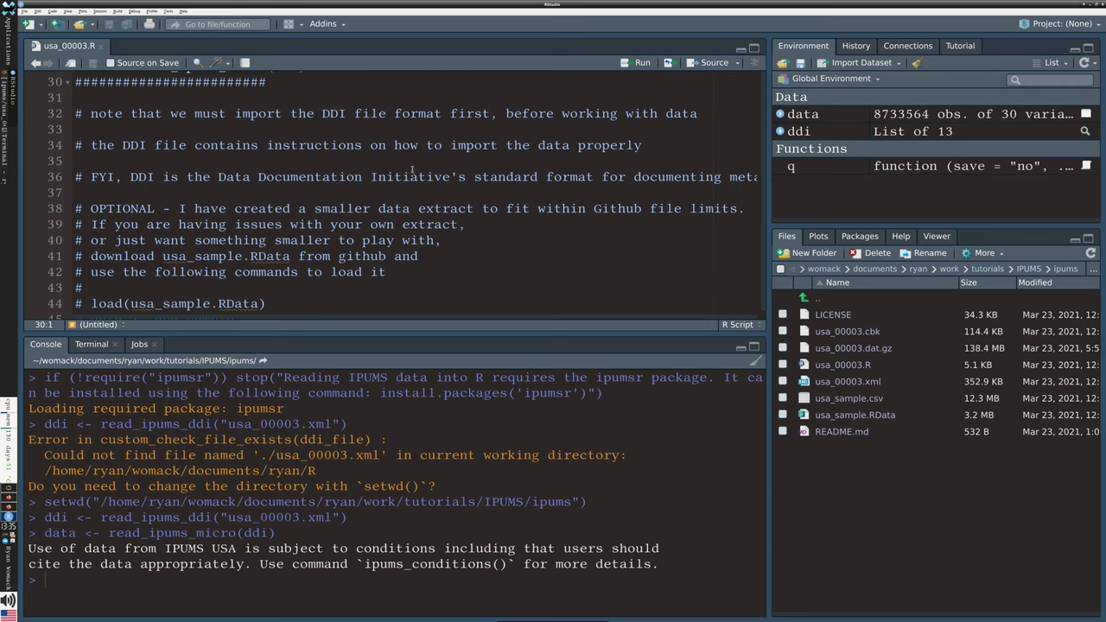
scroll(252, 199, down, 2)
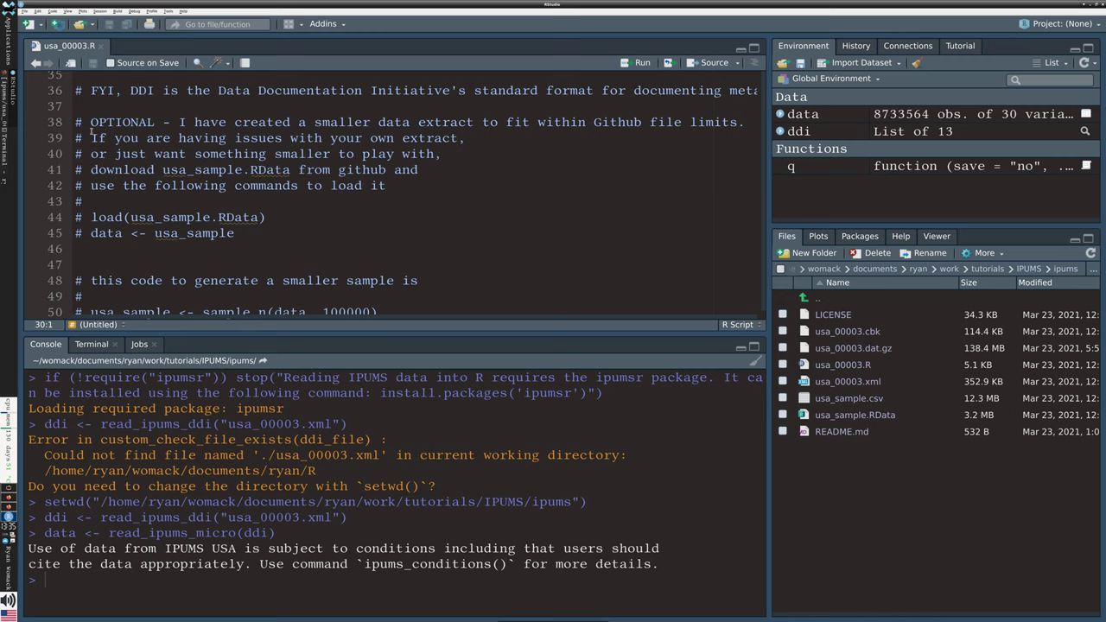
drag(78, 122, 195, 154)
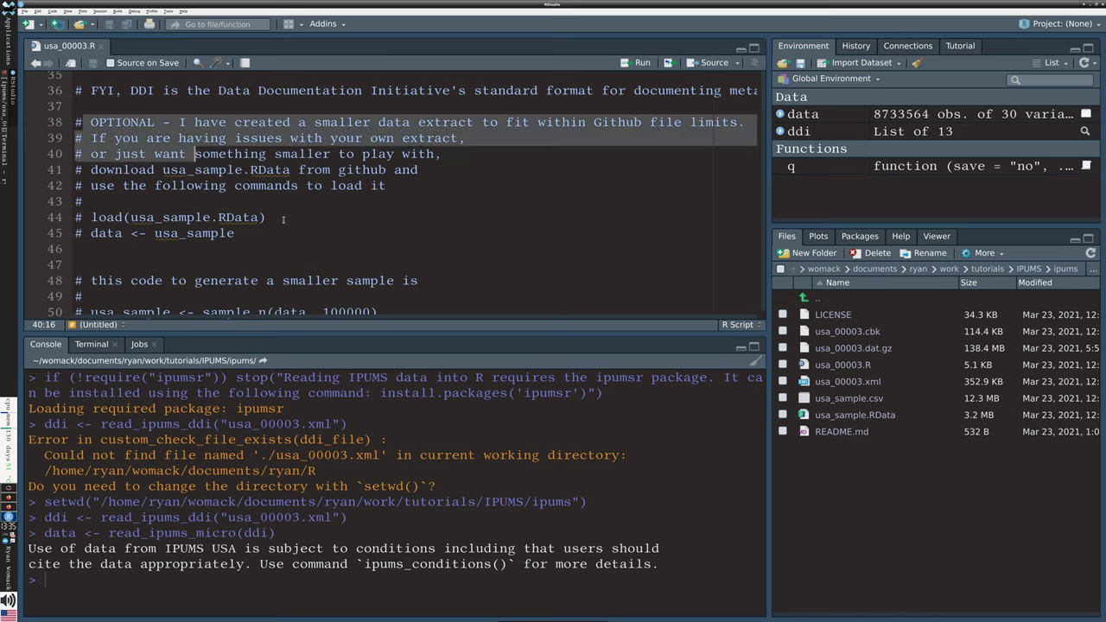
drag(283, 220, 289, 240)
click(289, 239)
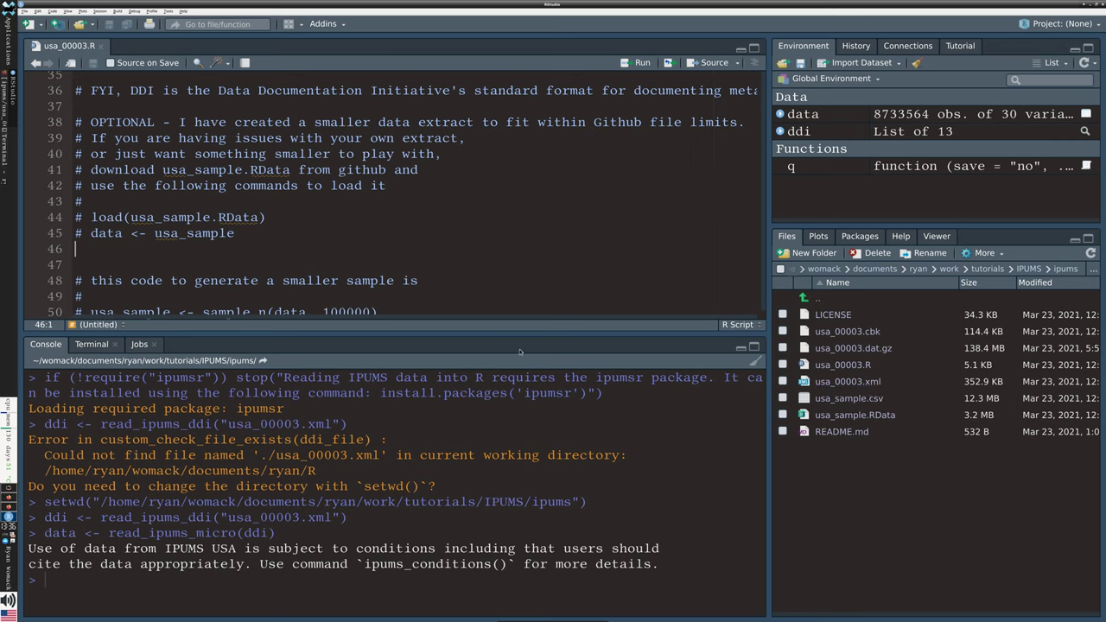
- Tidy lines 44–45 so load(usa_sample.RData) and data <- usa_sample sit on separate lines
click(88, 218)
key(BackSpace)
key(BackSpace)
key(BackSpace)
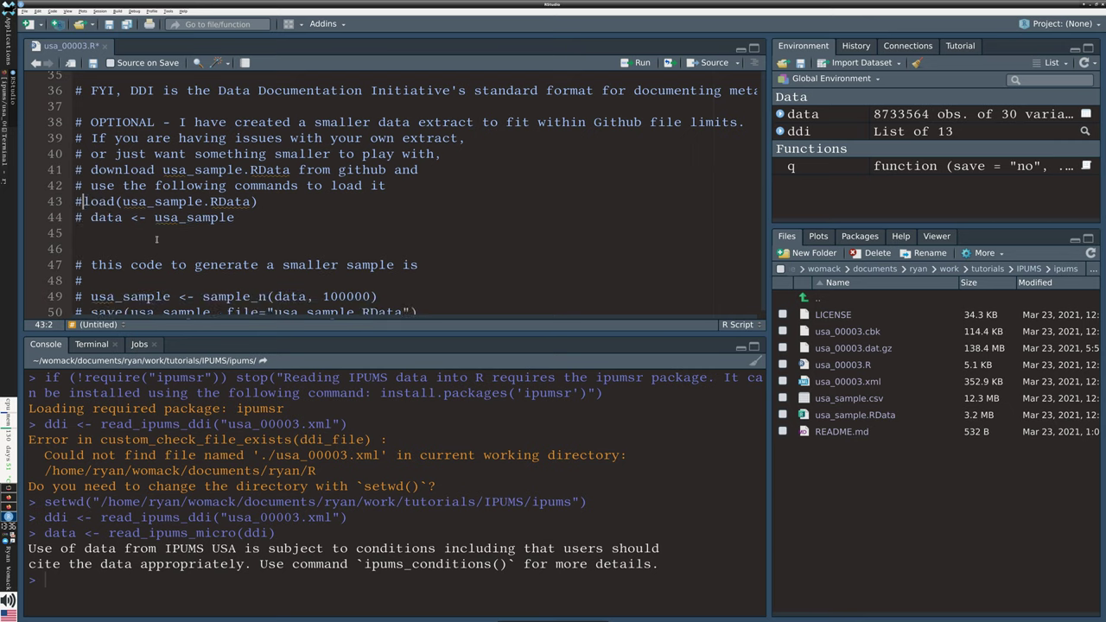
key(Return)
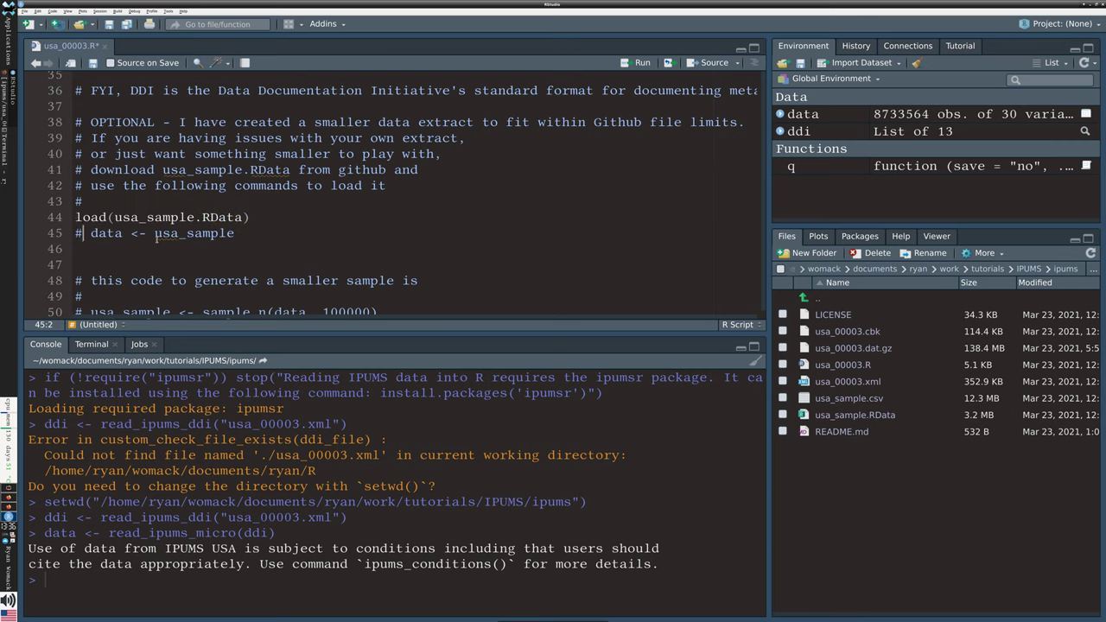
key(Delete)
key(Delete)
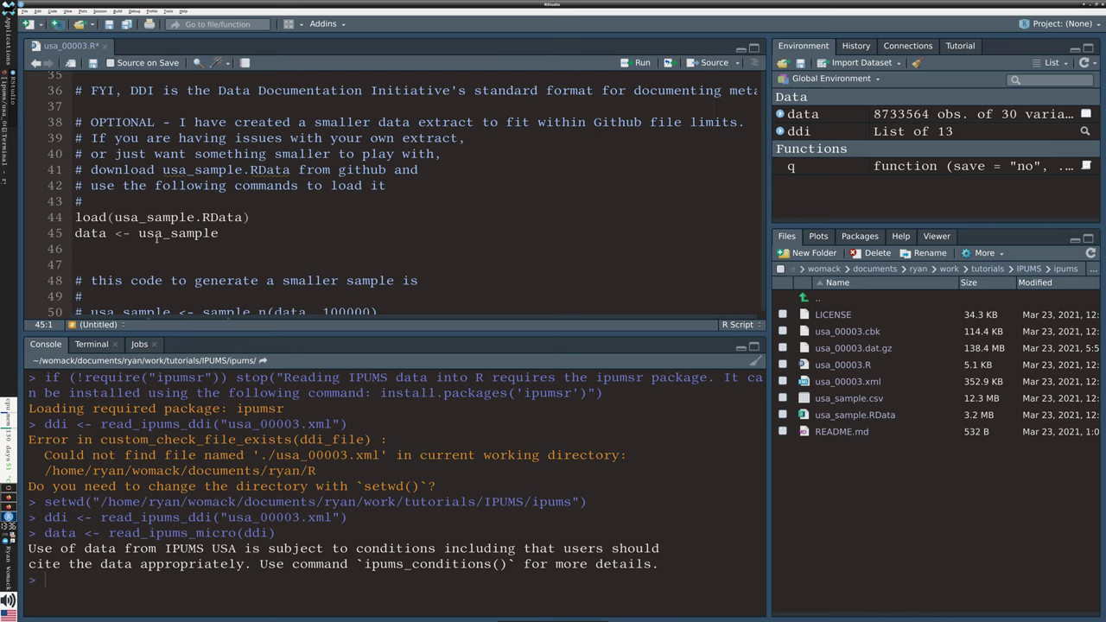
key(shift+Right)
key(shift+Right)
key(shift+Right)
key(shift+Right)
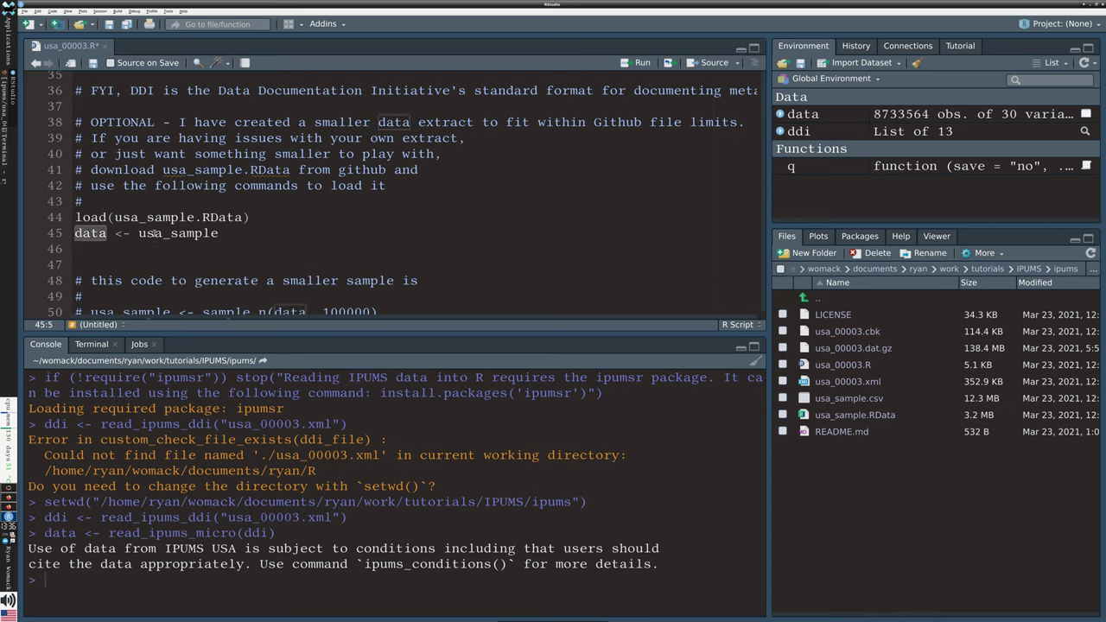
drag(139, 234, 219, 235)
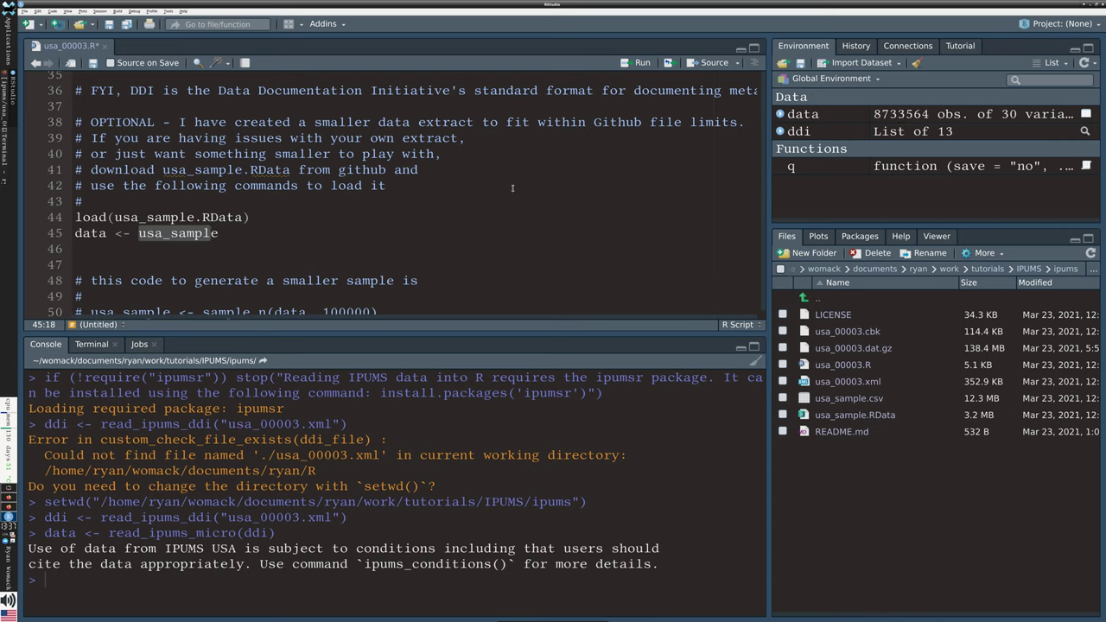
- Comment out load(usa_sample.RData) and data <- usa_sample with # signs
click(81, 217)
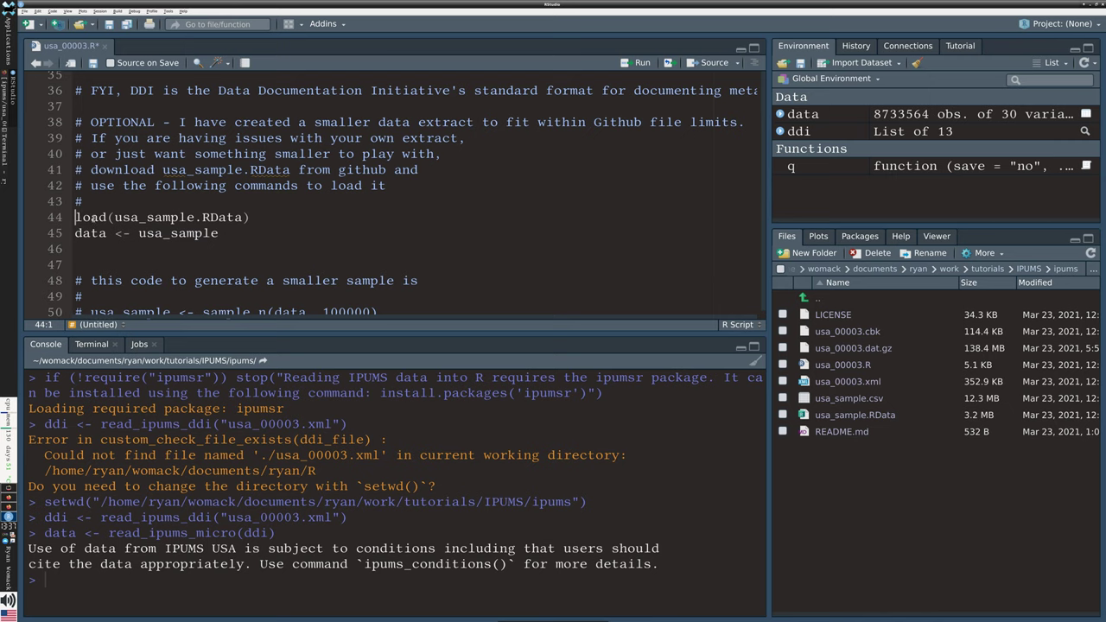
text(#)
key(Down)
key(Left)
key(Left)
text(#)
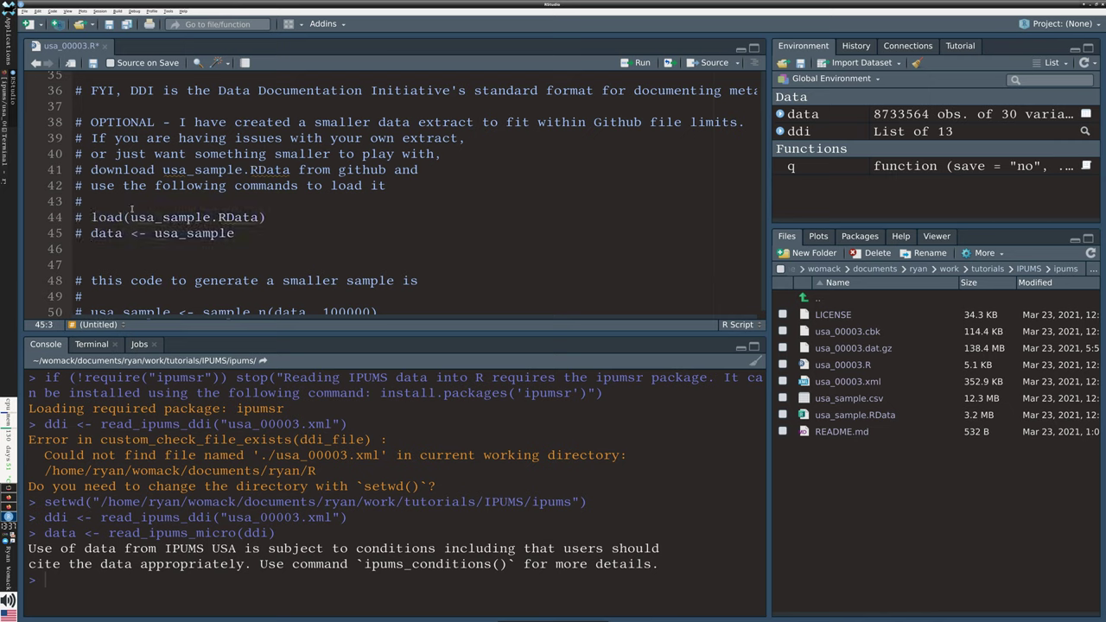
scroll(131, 210, down, 2)
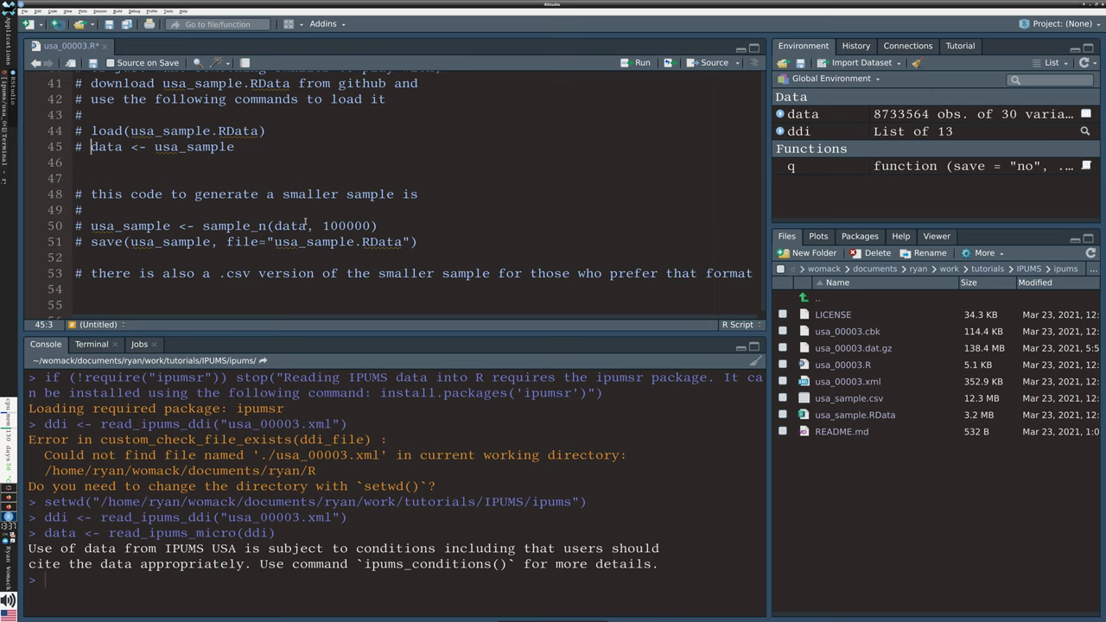
drag(91, 226, 381, 225)
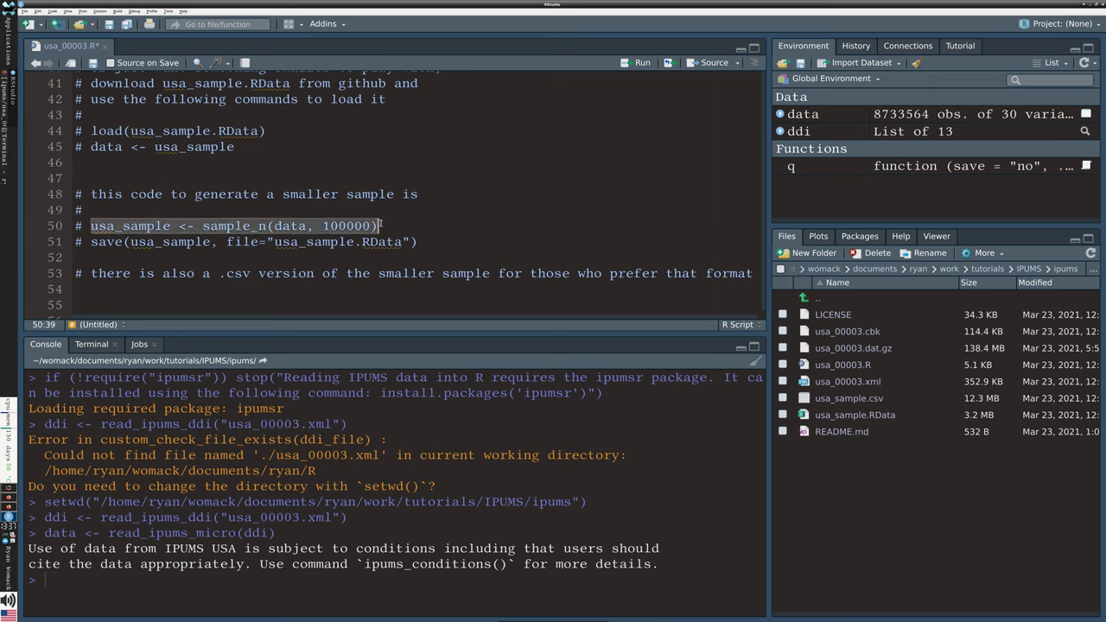
click(252, 226)
drag(204, 226, 307, 226)
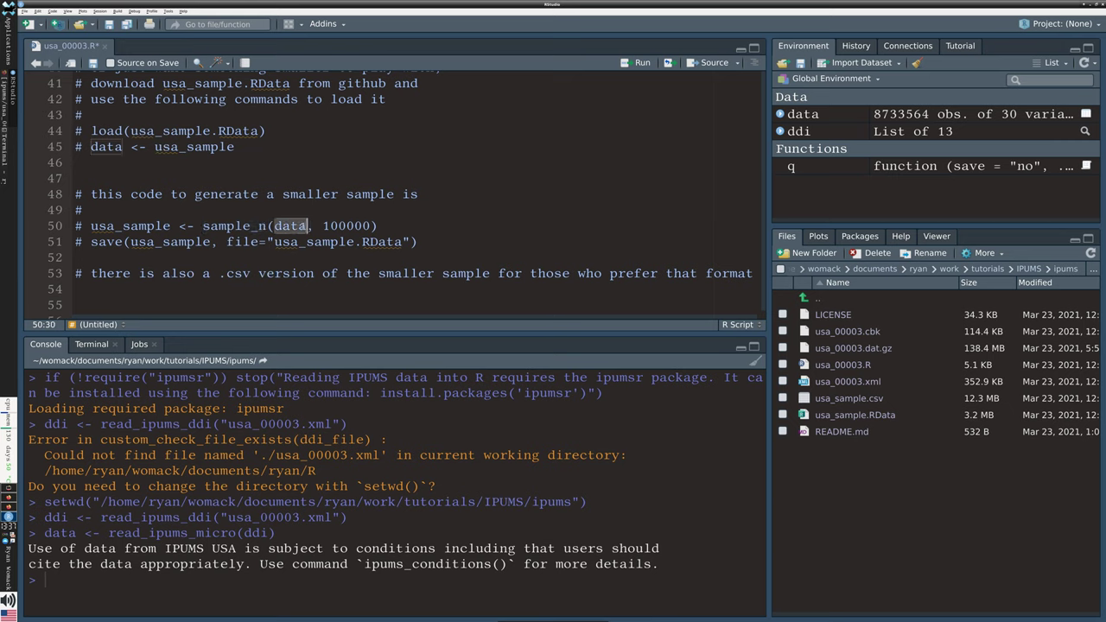
click(307, 226)
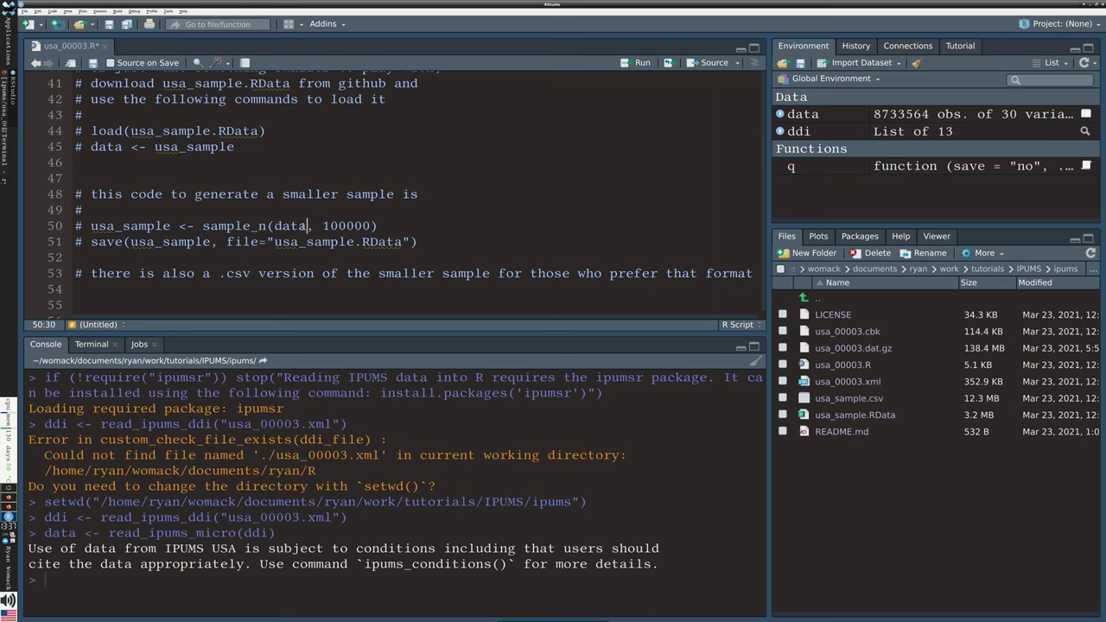
drag(322, 226, 372, 226)
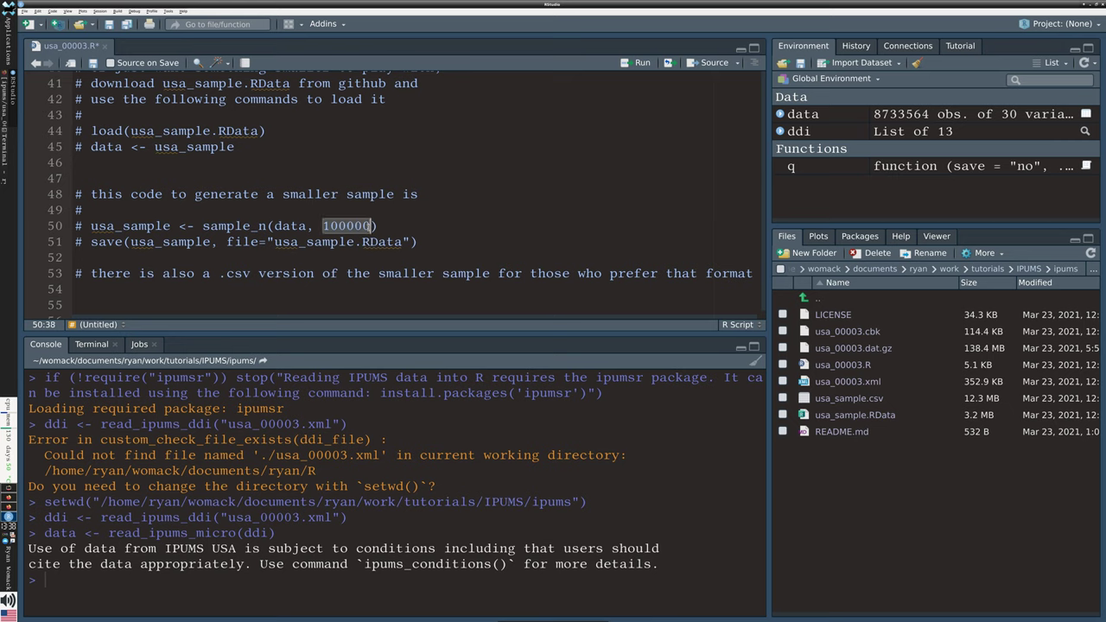
click(337, 226)
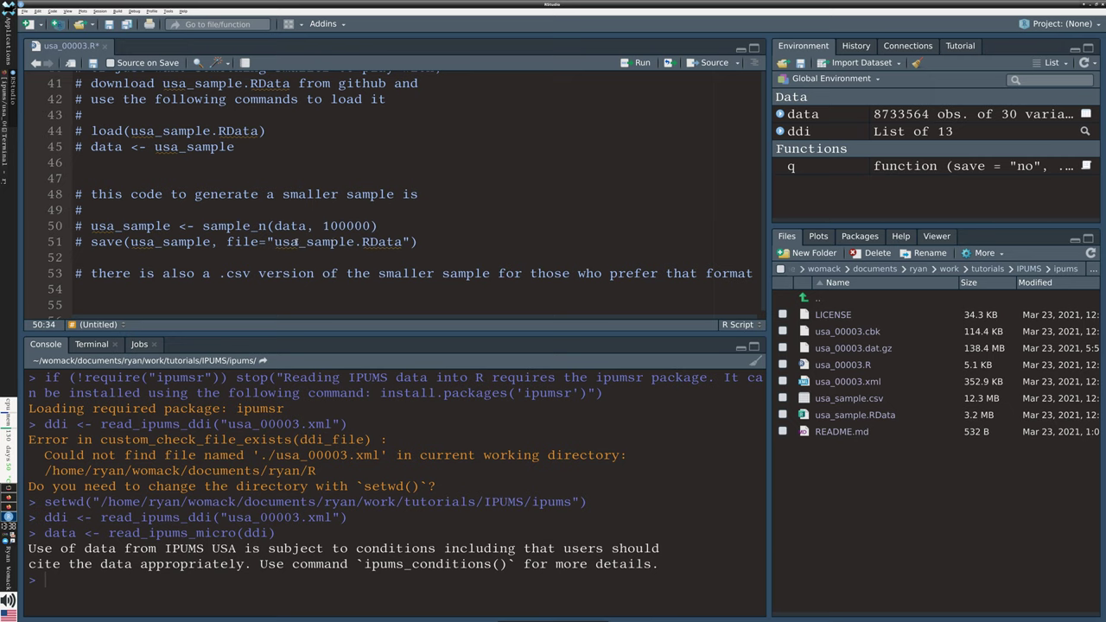
click(290, 242)
click(419, 242)
click(326, 225)
click(388, 225)
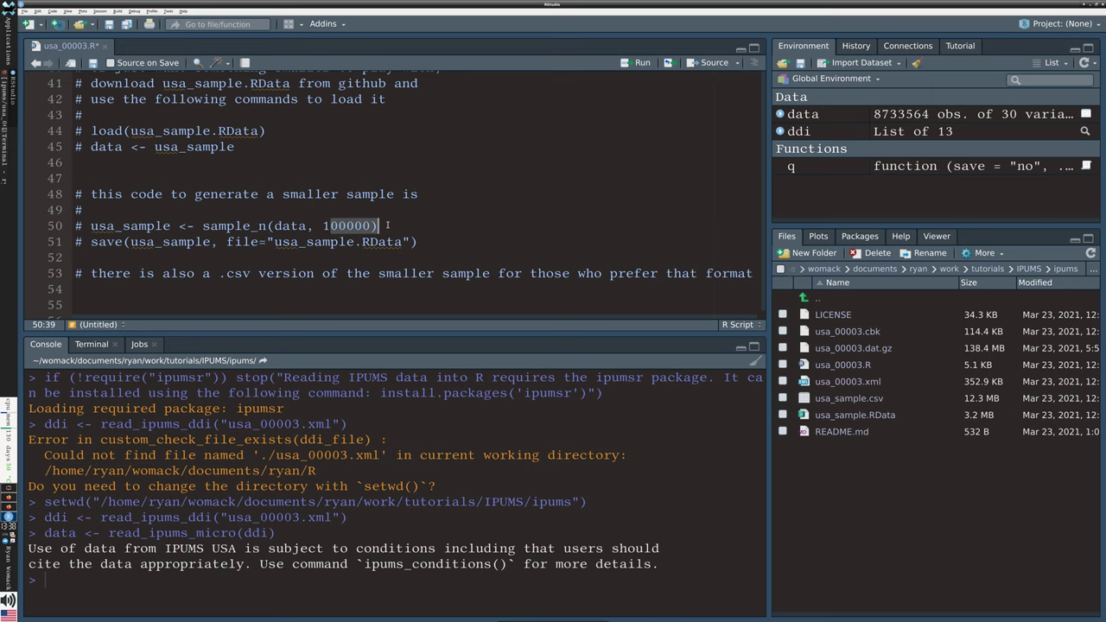
click(340, 237)
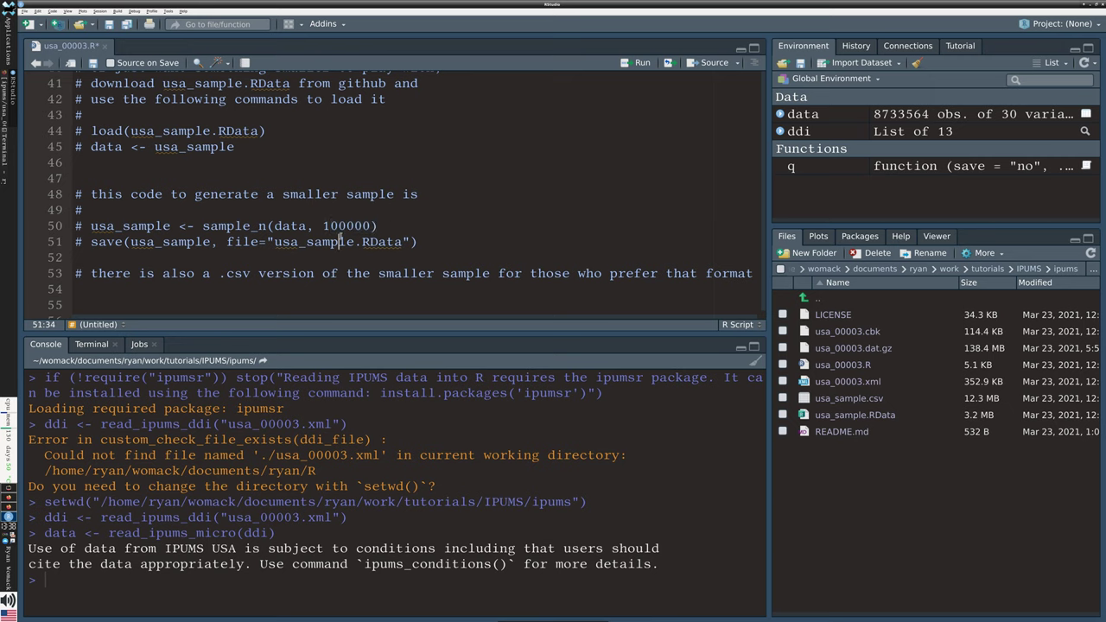
key(Up)
key(Left)
shift+click(385, 225)
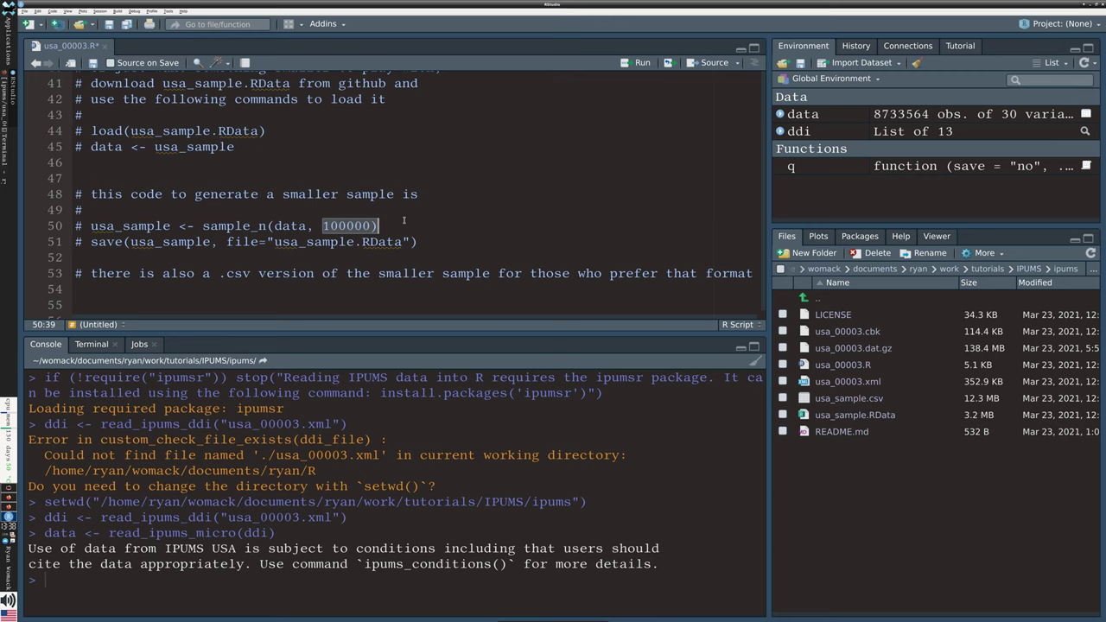
scroll(387, 223, down, 2)
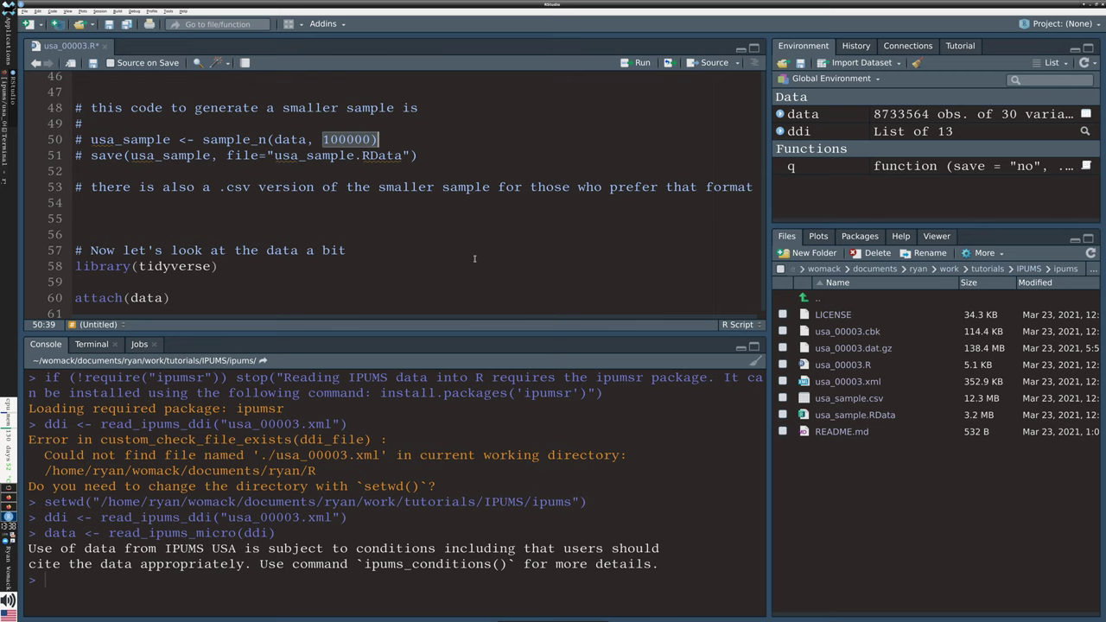
- Run library(tidyverse) and attach(data) from line 58 of the script
scroll(475, 258, down, 2)
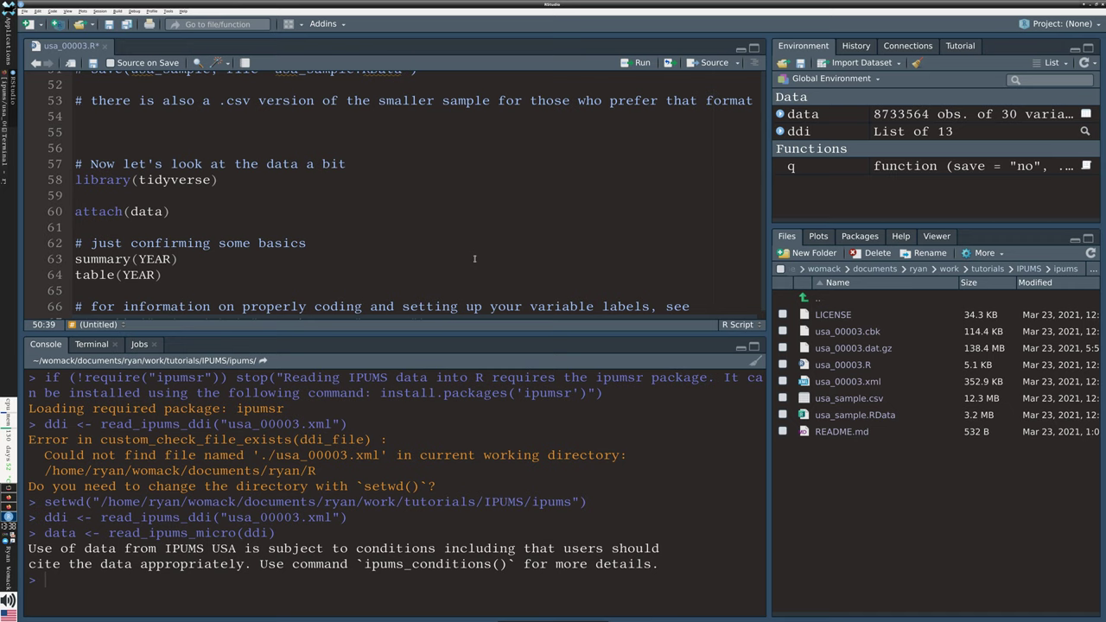
click(99, 179)
key(ctrl+Return)
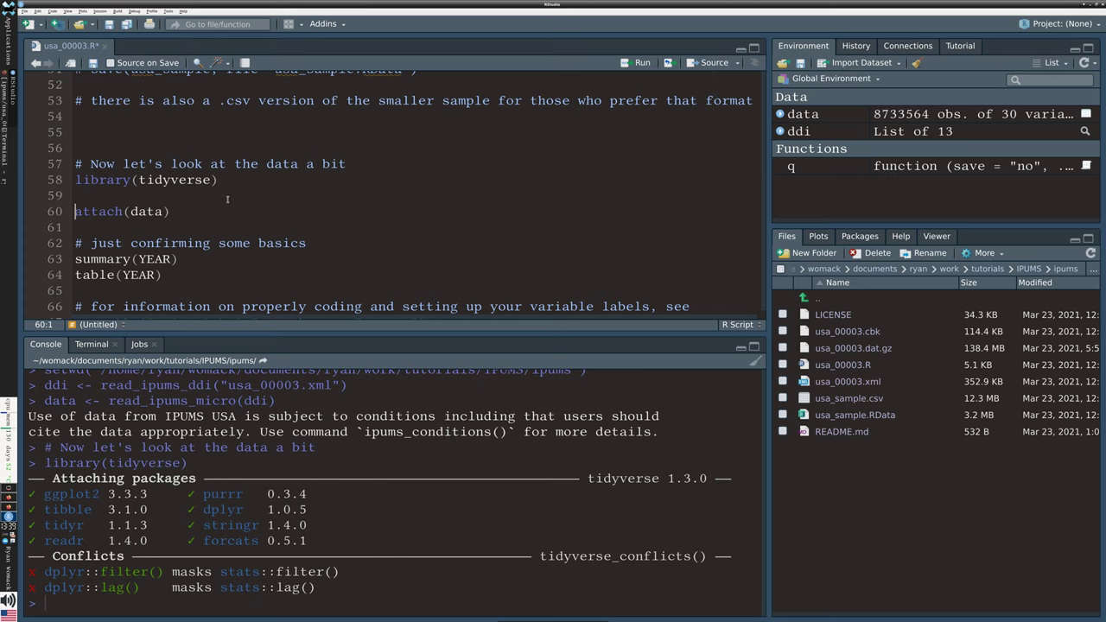
key(ctrl+Return)
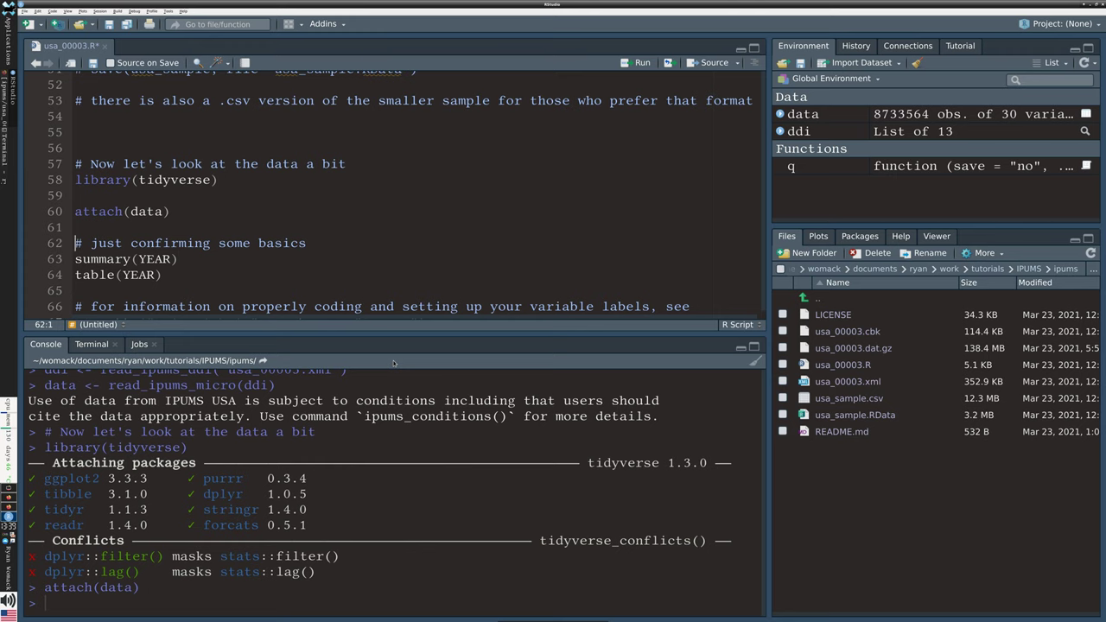
- Run summary(YEAR), showing 1870–2019 with mean 1978, then names(data) in the console
key(Down)
key(ctrl+Return)
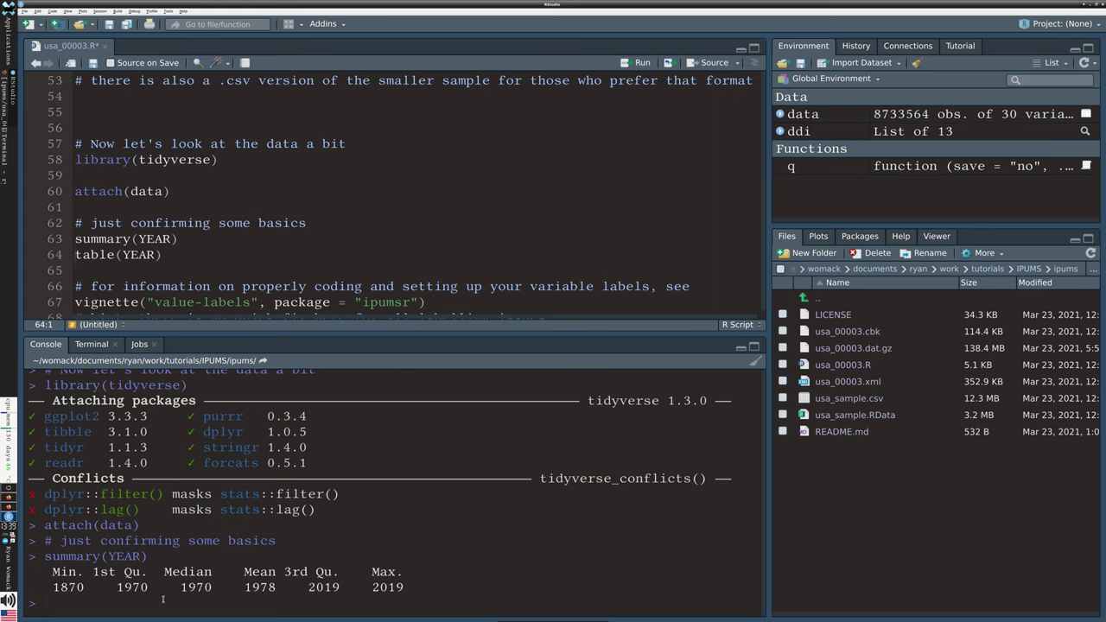
text(m)
key(BackSpace)
text(names(data))
key(Return)
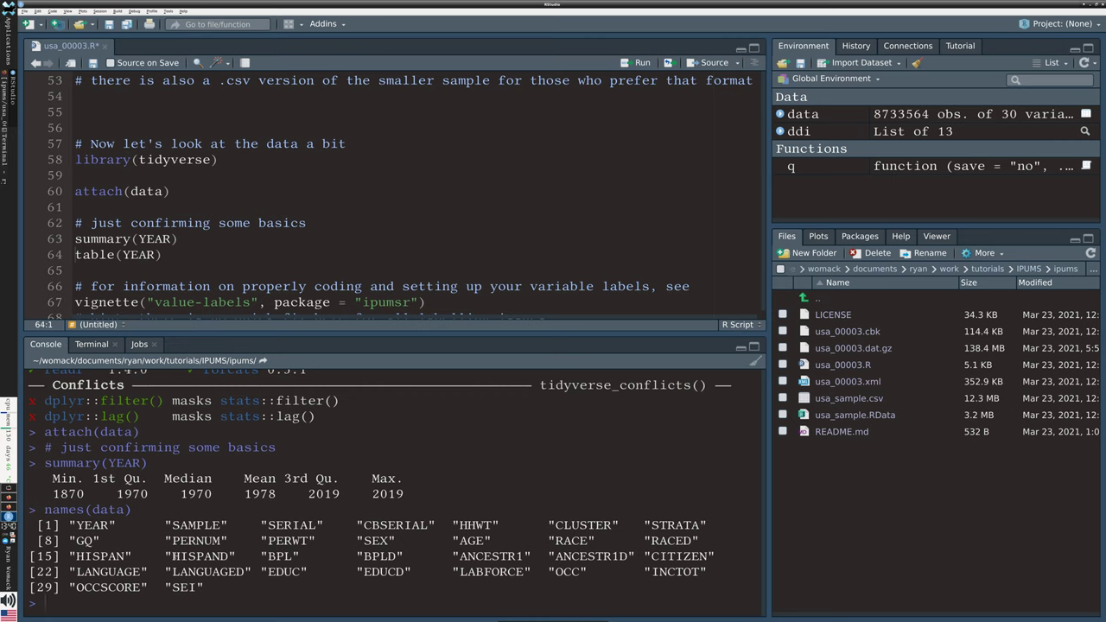
drag(171, 557, 229, 556)
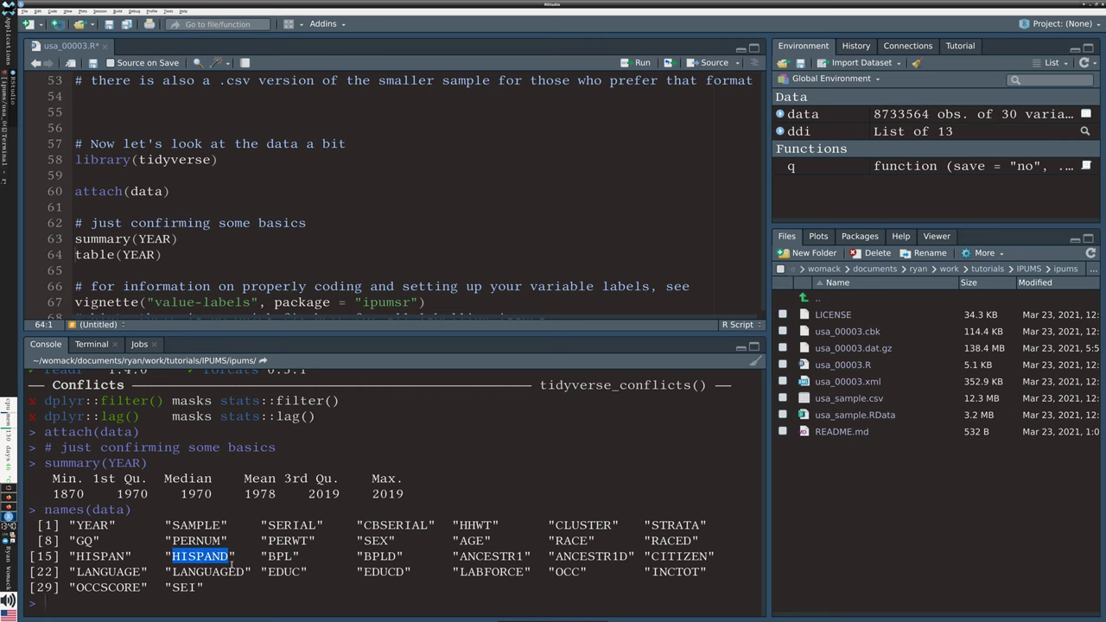
click(231, 565)
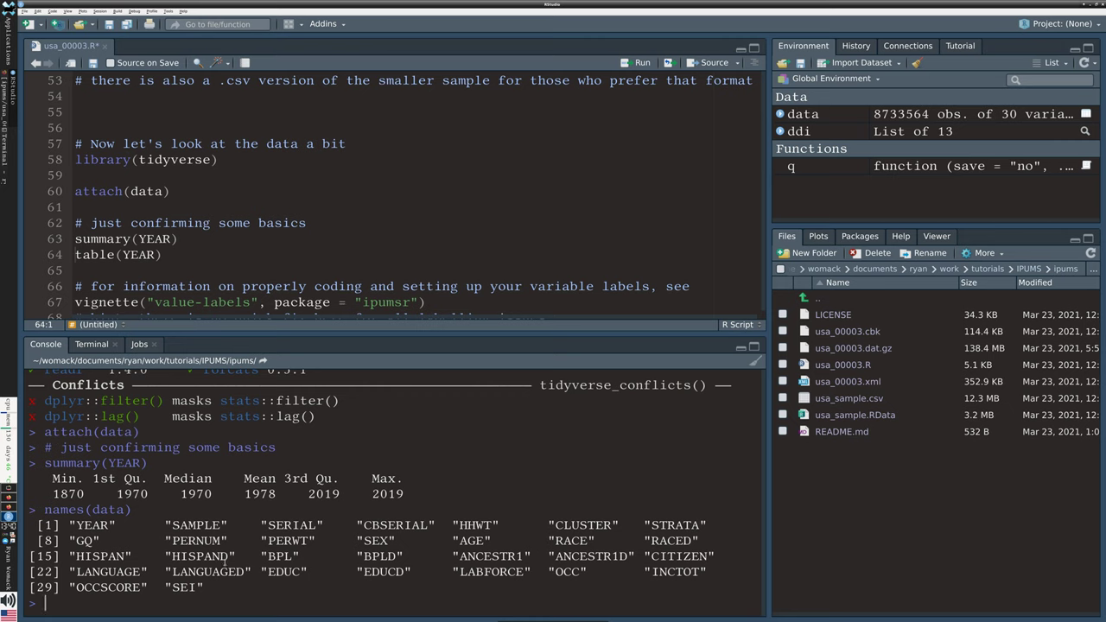
drag(230, 557, 220, 557)
drag(556, 541, 691, 541)
click(685, 542)
drag(555, 541, 587, 541)
click(680, 544)
drag(651, 540, 682, 541)
drag(186, 557, 228, 557)
click(225, 558)
drag(580, 557, 635, 557)
drag(204, 587, 236, 571)
click(338, 572)
drag(364, 572, 403, 575)
click(401, 574)
- Rerun summary(YEAR) and highlight the minimum 1870, median 1970 and maximum 2019
click(98, 239)
key(ctrl+Return)
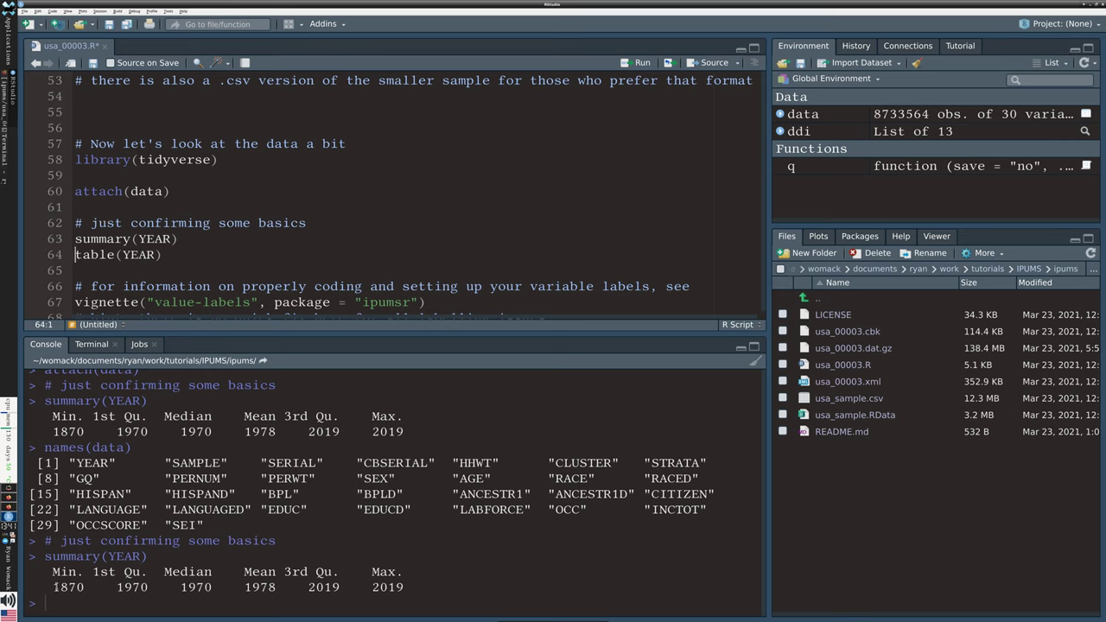
drag(55, 586, 94, 587)
click(205, 598)
drag(188, 587, 229, 586)
drag(372, 587, 413, 587)
click(438, 588)
- Run table(YEAR) and highlight the 1870 count of 383358
key(ctrl+Return)
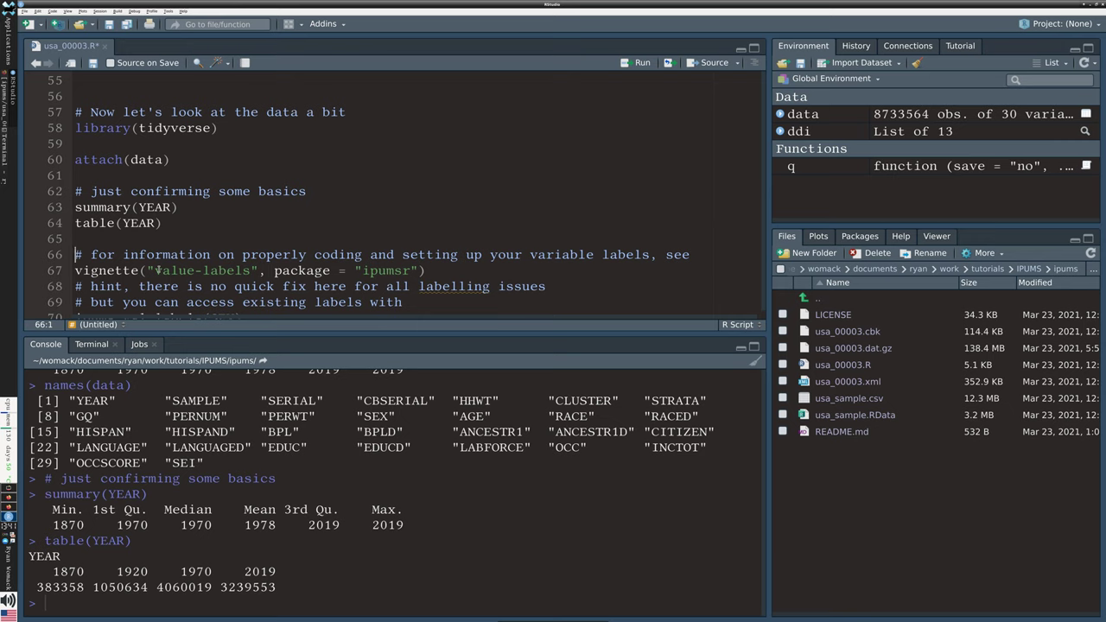
drag(38, 587, 84, 588)
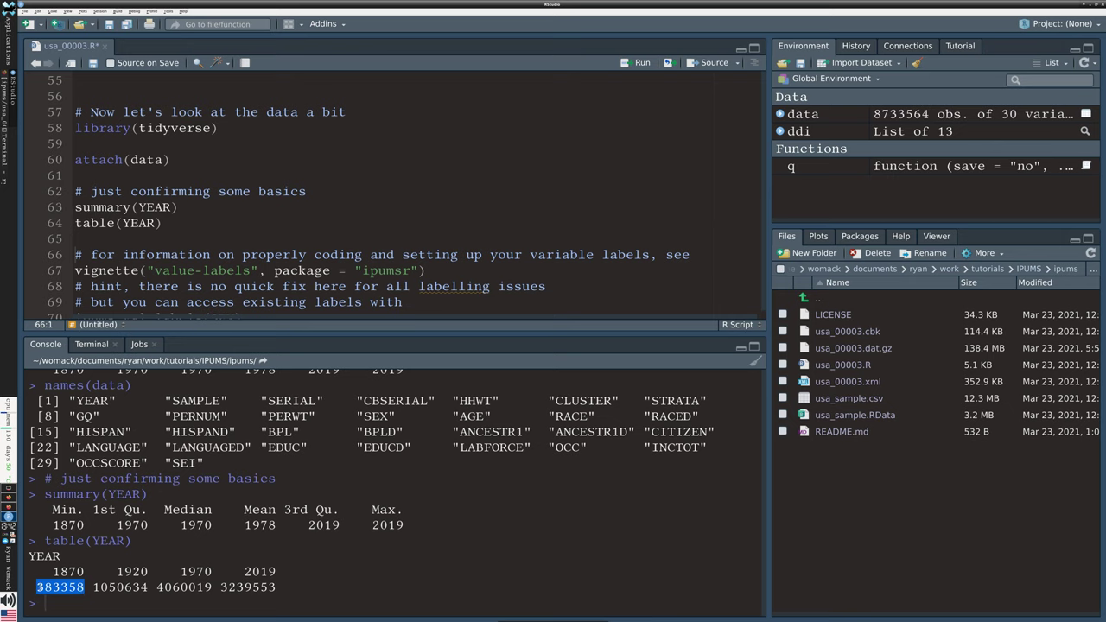
click(55, 588)
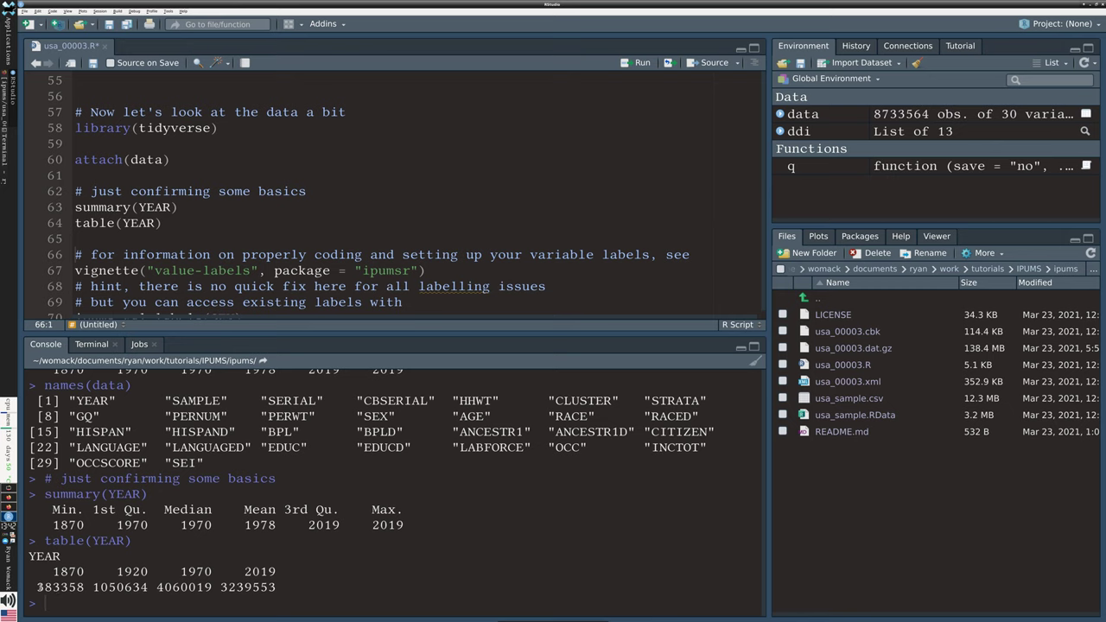
drag(38, 588, 85, 588)
- Highlight the 1920, 1970 and 2019 counts (1050634, 4060019, 3239553), then open a new Firefox tab
drag(99, 587, 124, 588)
click(120, 588)
drag(157, 586, 191, 588)
drag(230, 587, 251, 588)
click(223, 591)
drag(221, 588, 286, 589)
click(239, 589)
key(alt+Tab)
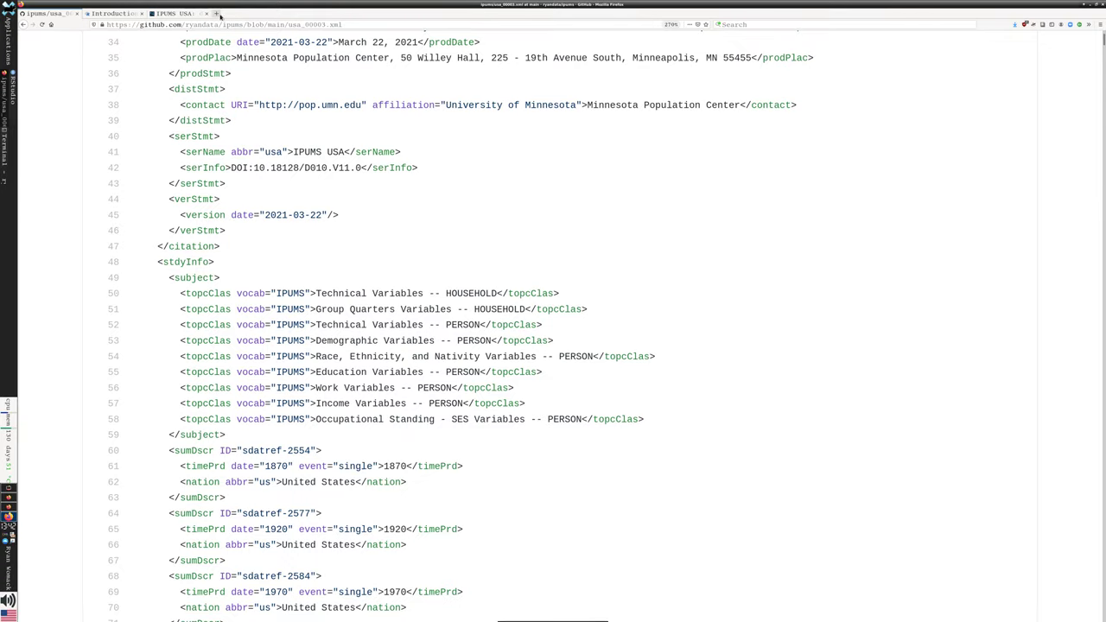
click(219, 14)
- Search data.census.gov for 'us population', giving 328,239,523, then return to RStudio
text(data.)
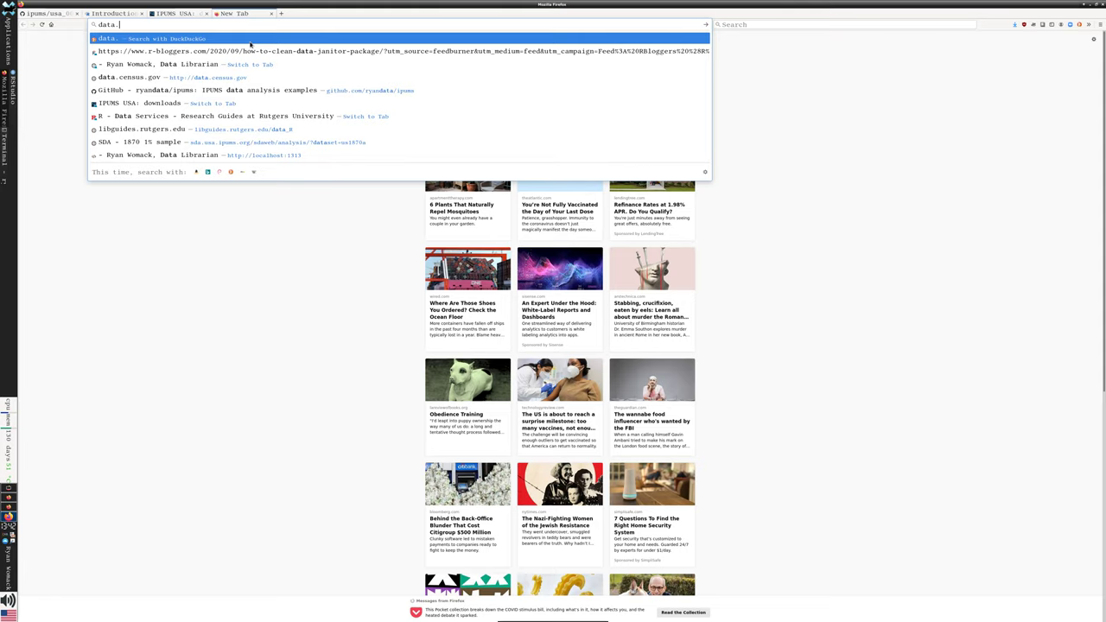
text(census.gov)
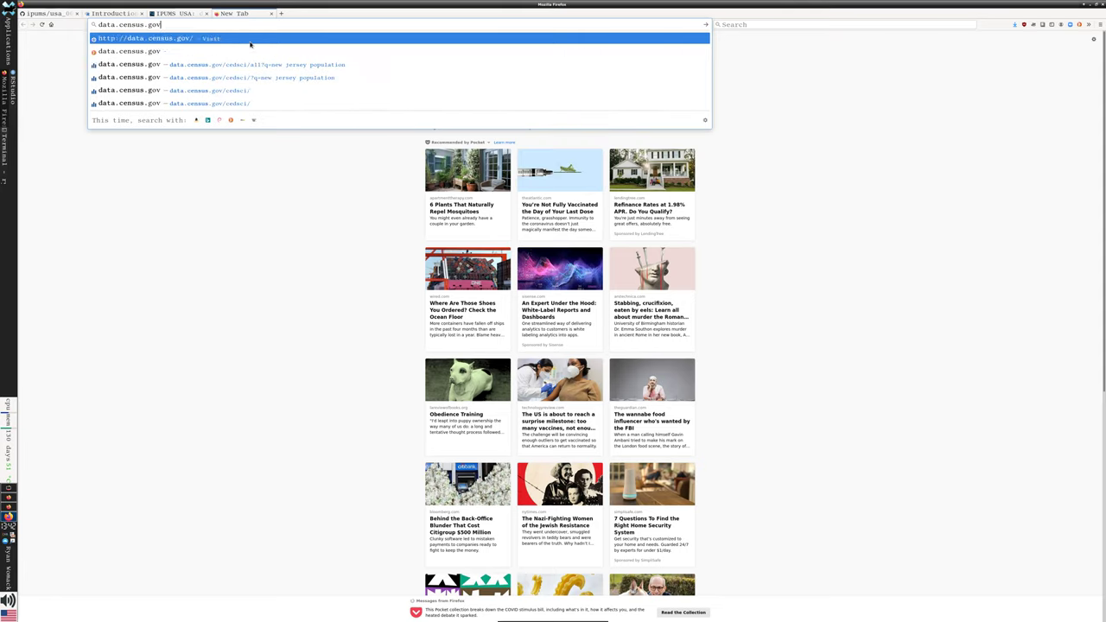
key(Return)
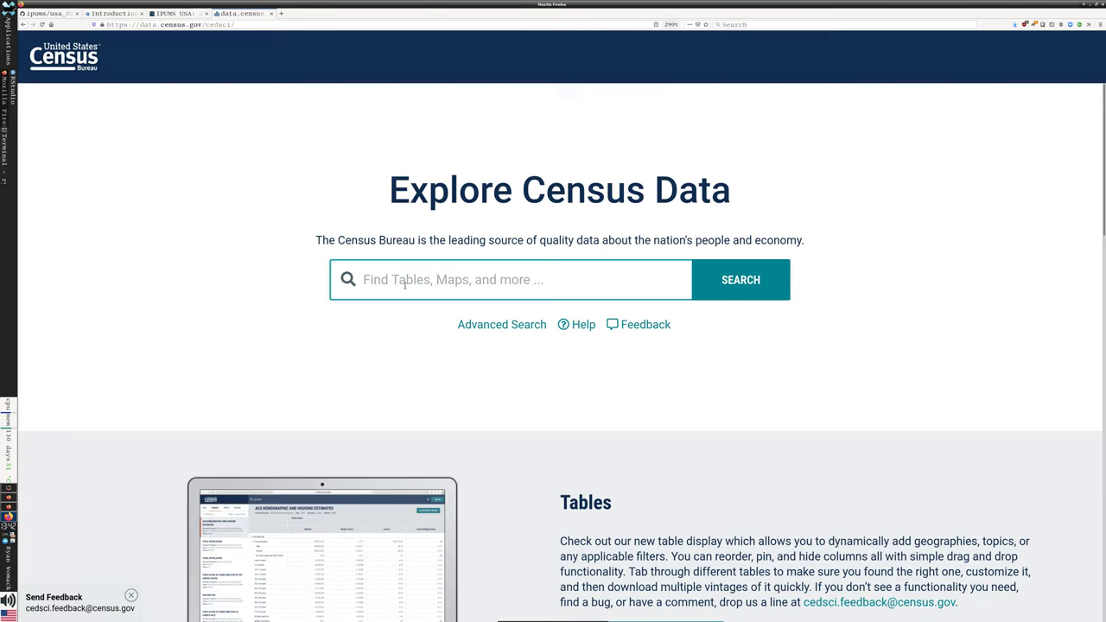
click(405, 286)
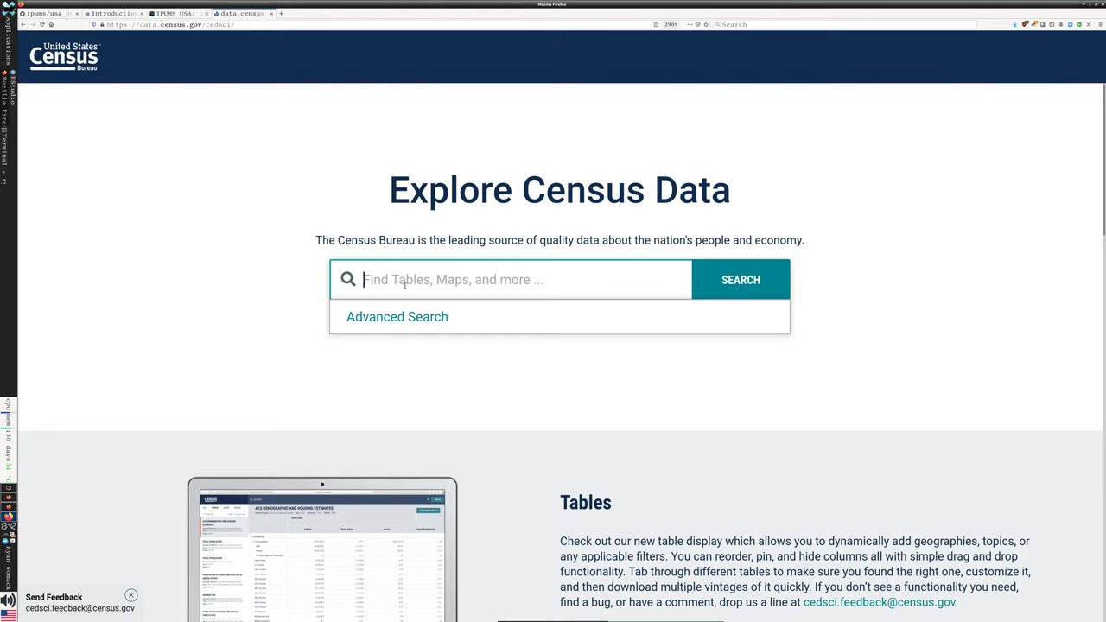
text(us p)
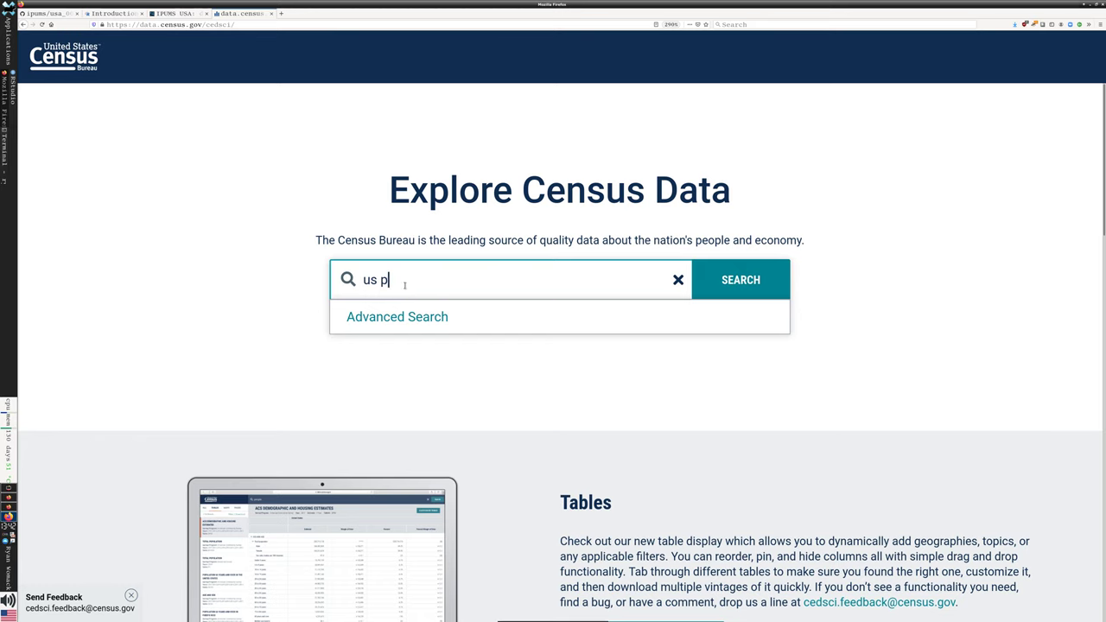
text(opulation)
key(Return)
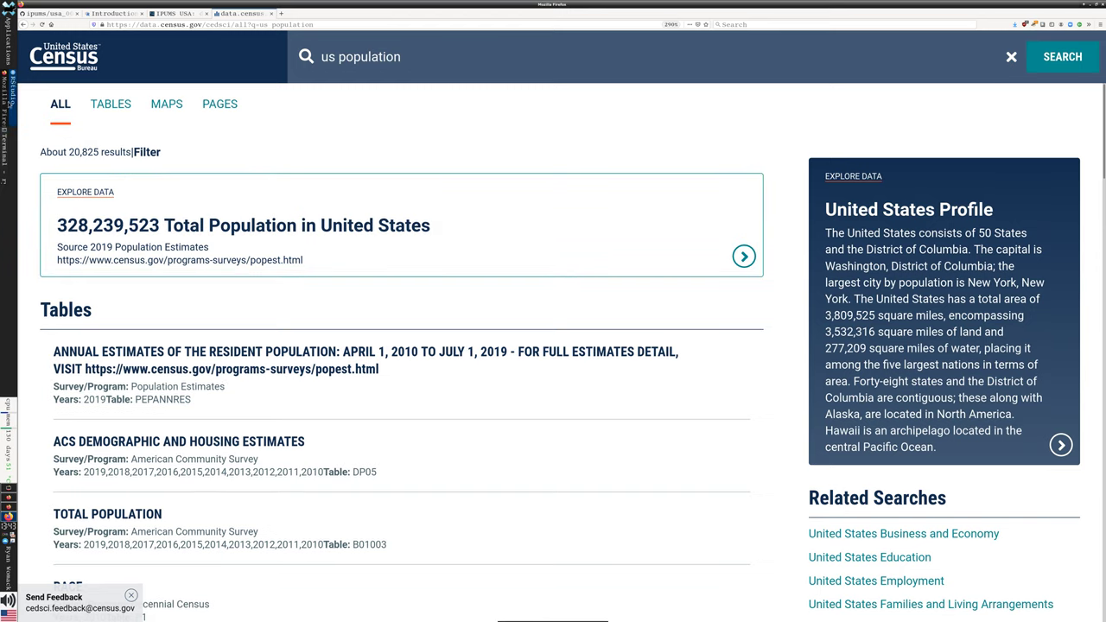
click(13, 86)
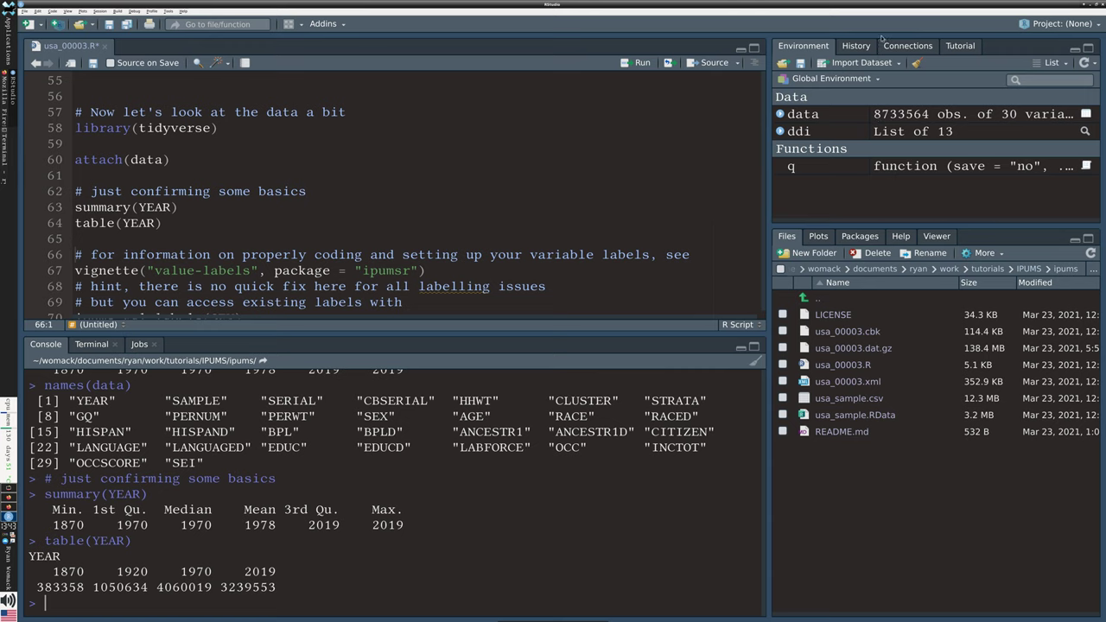
- Select the full vignette("value-labels", package = "ipumsr") call on line 67
scroll(640, 148, down, 2)
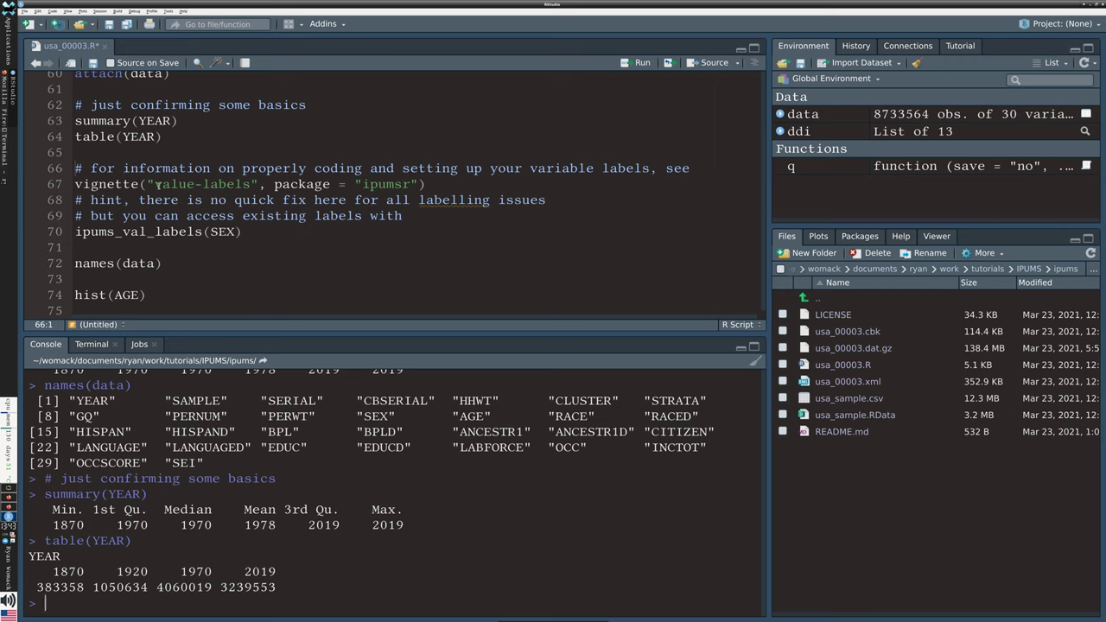
drag(155, 185, 227, 184)
click(229, 184)
drag(77, 184, 442, 184)
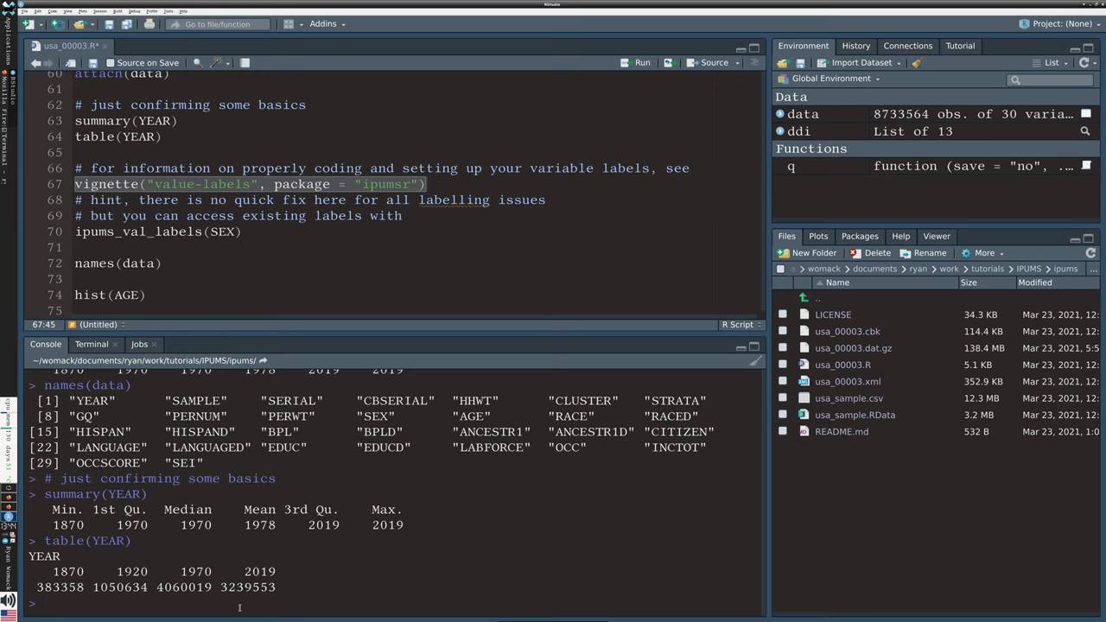
- Run the vignette line so Help shows the Value Labels vignette
key(ctrl+Return)
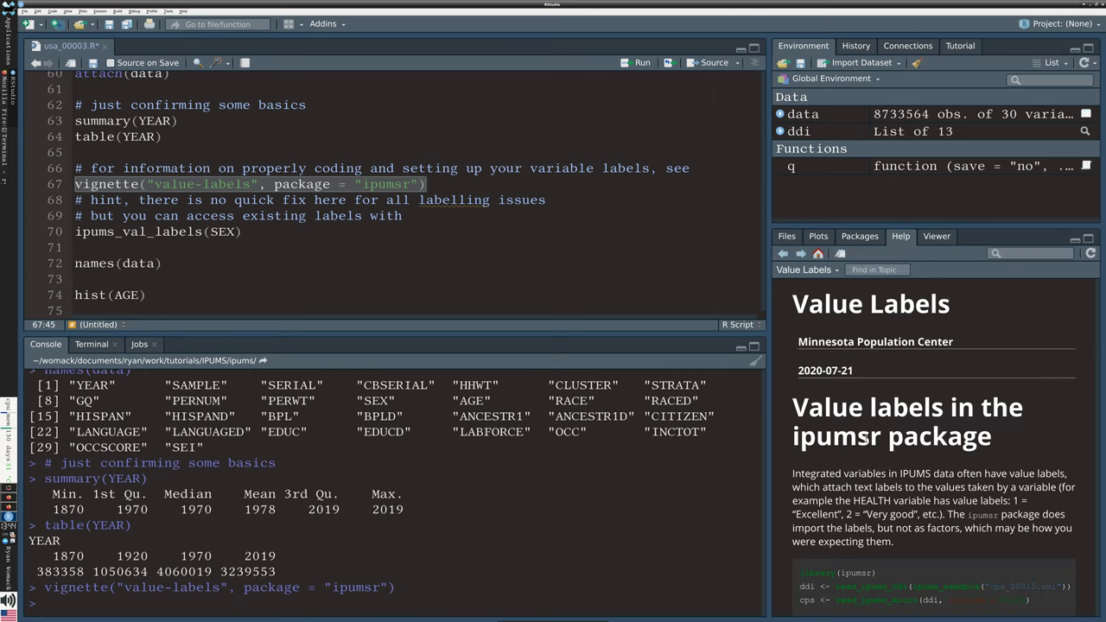
scroll(897, 448, down, 2)
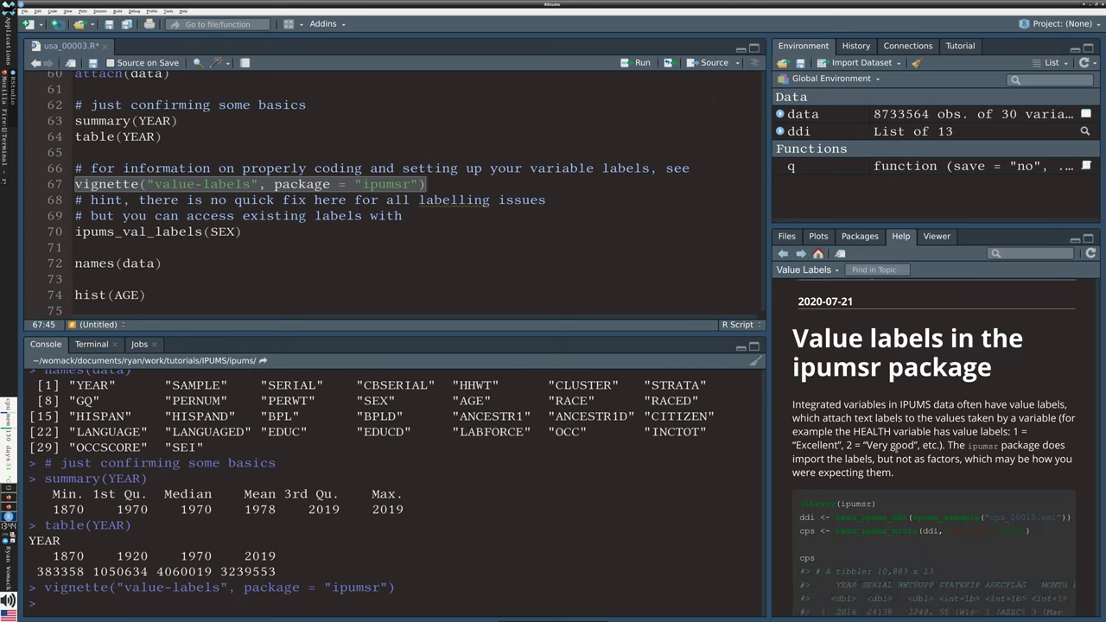
scroll(896, 446, up, 2)
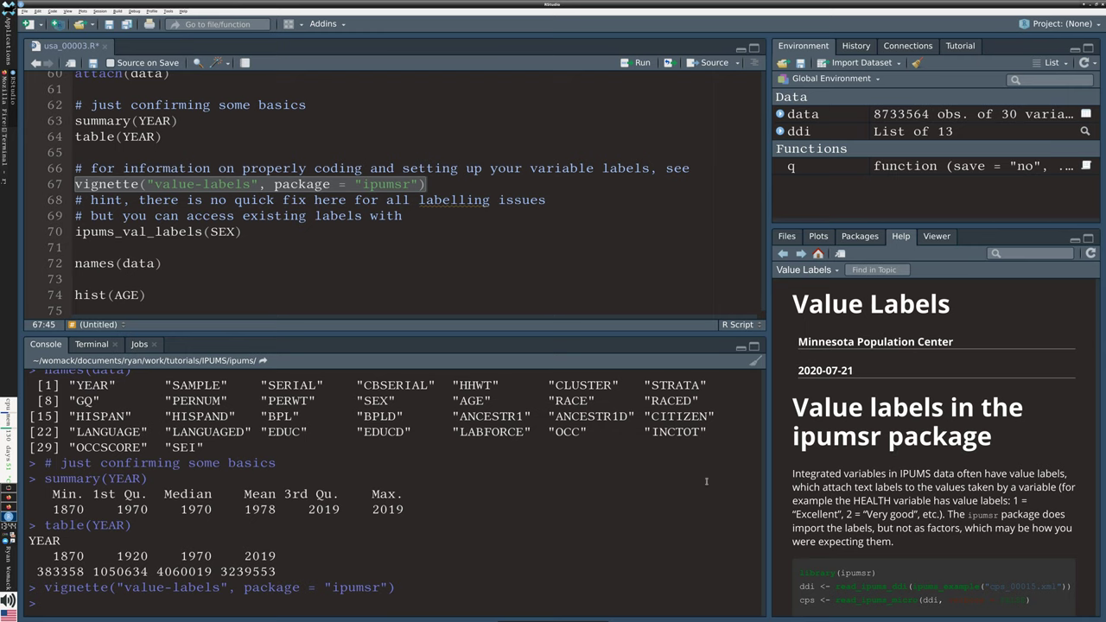
- Enter the help query ?ipums_val_labels in the console, completing it from autocomplete
text(?ipu)
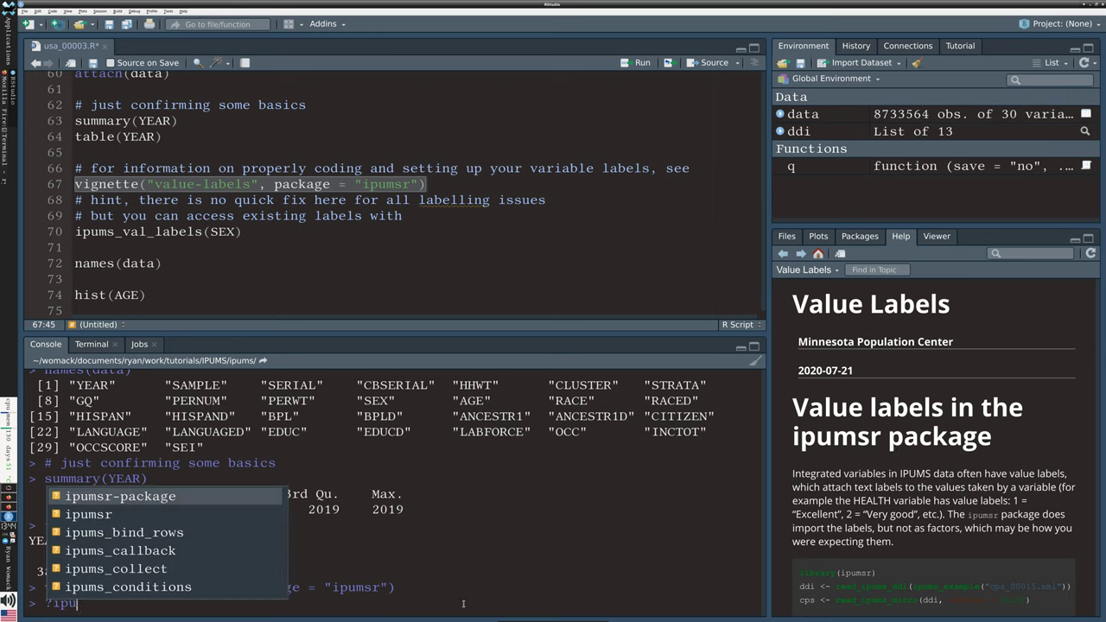
text(mex)
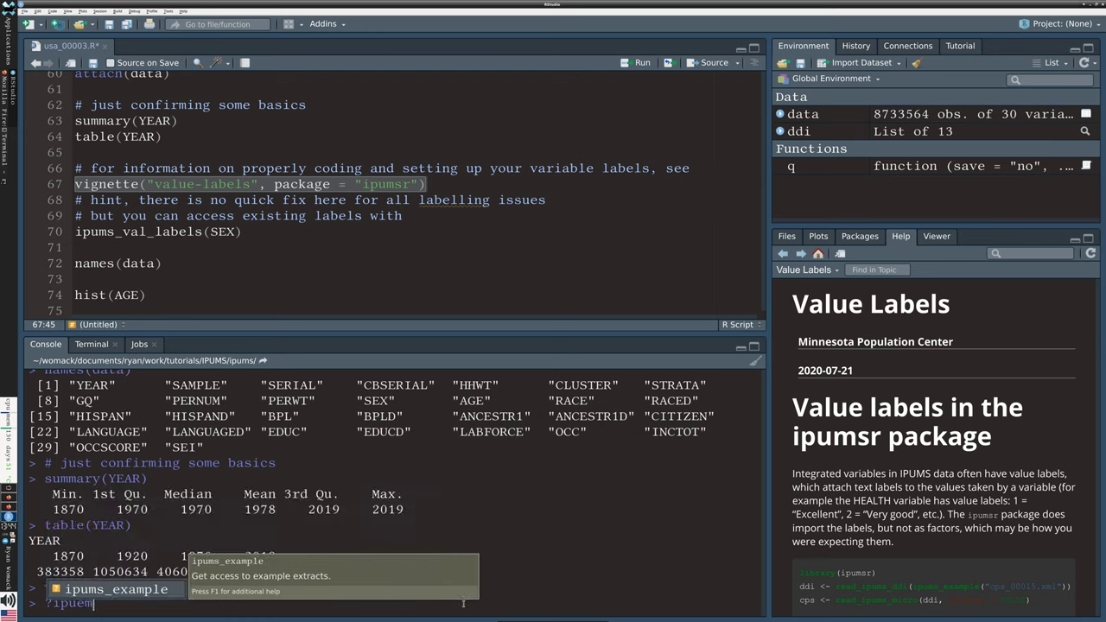
key(BackSpace)
key(BackSpace)
key(BackSpace)
text(ms_re)
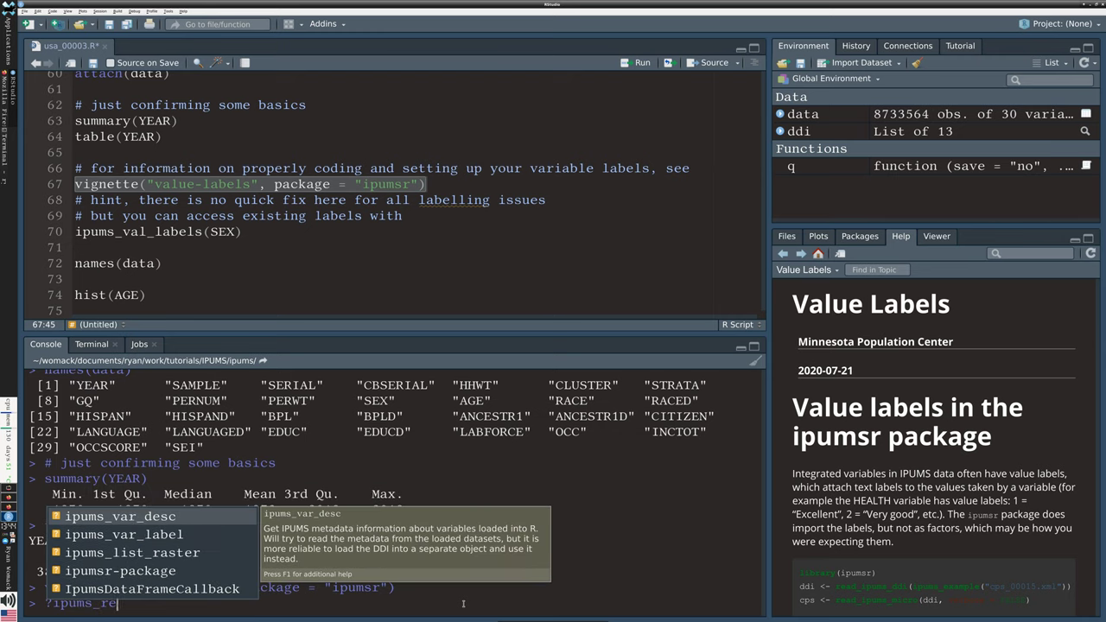
key(BackSpace)
key(BackSpace)
key(BackSpace)
key(BackSpace)
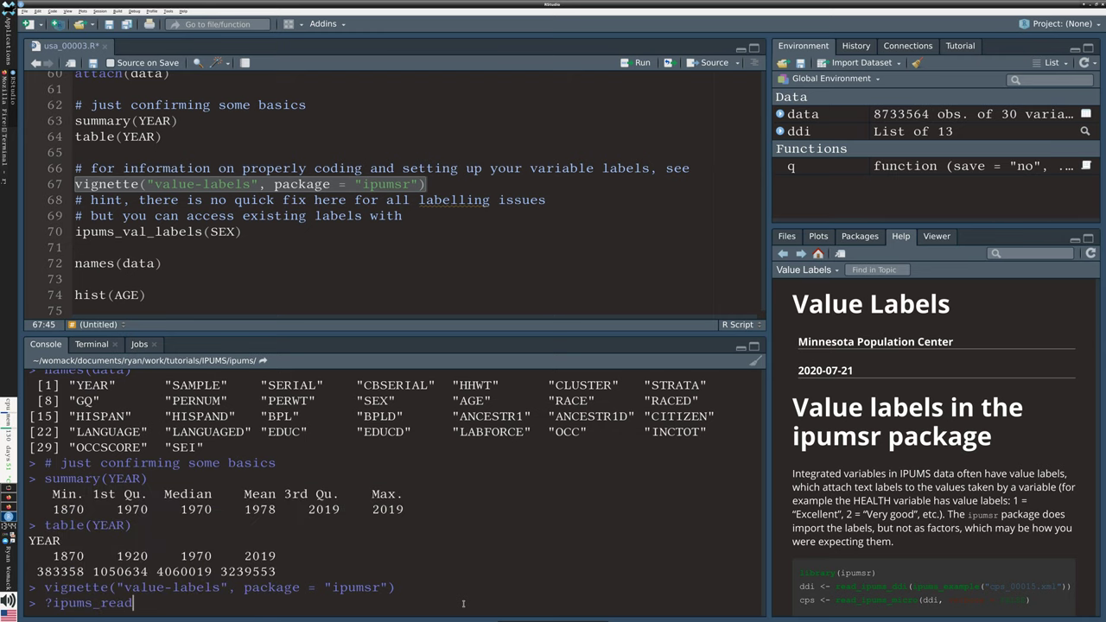
key(BackSpace)
key(BackSpace)
key(BackSpace)
key(BackSpace)
key(BackSpace)
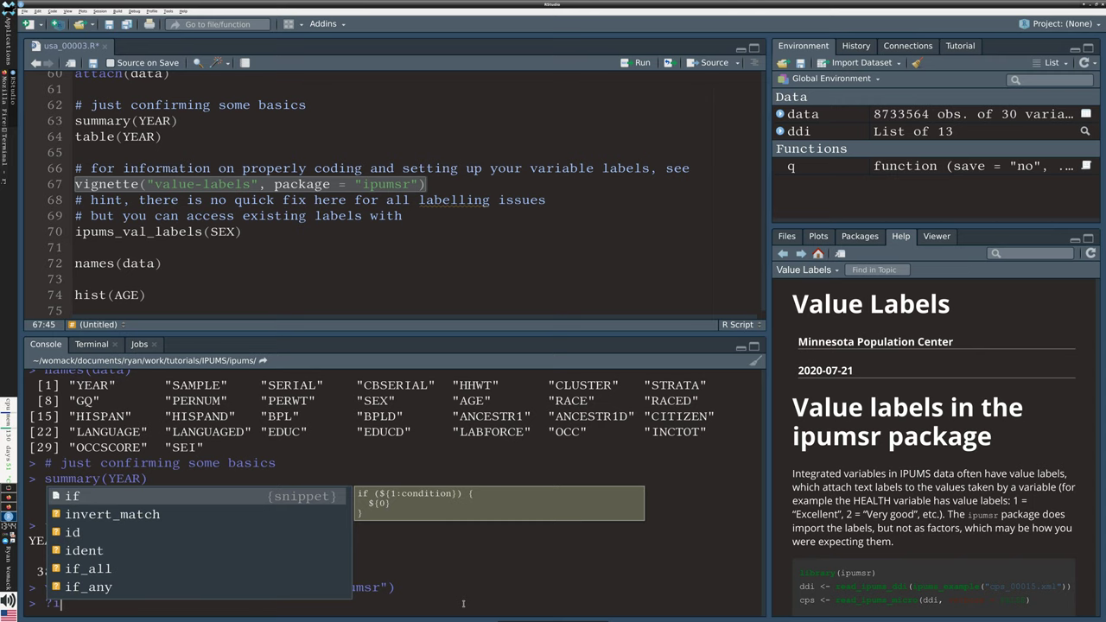
scroll(480, 290, up, 5)
scroll(480, 289, down, 5)
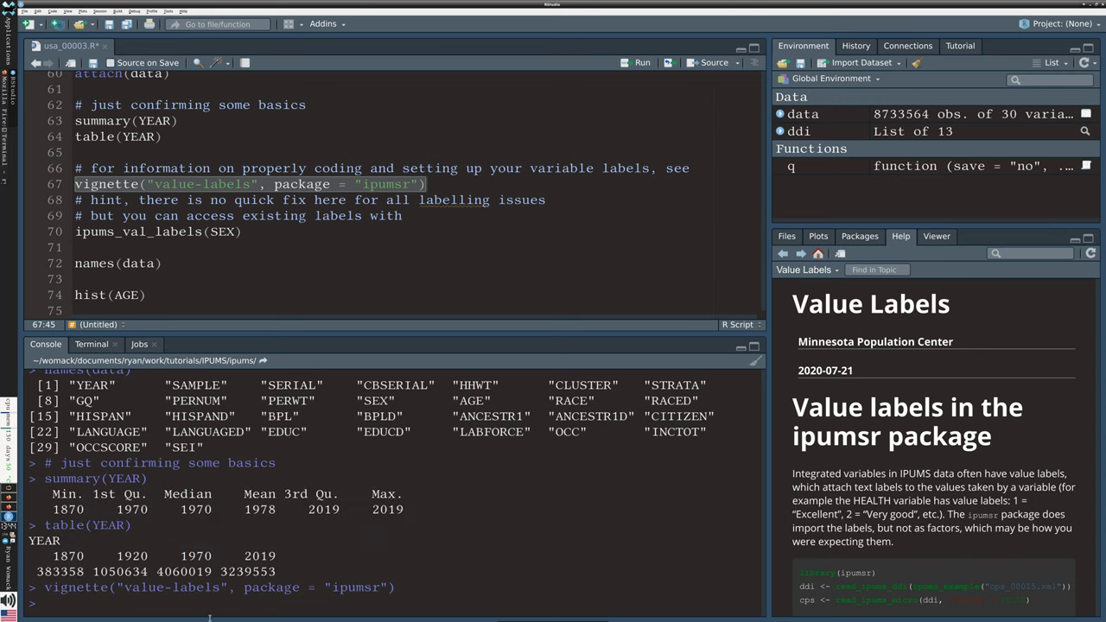
text(?ipums_v)
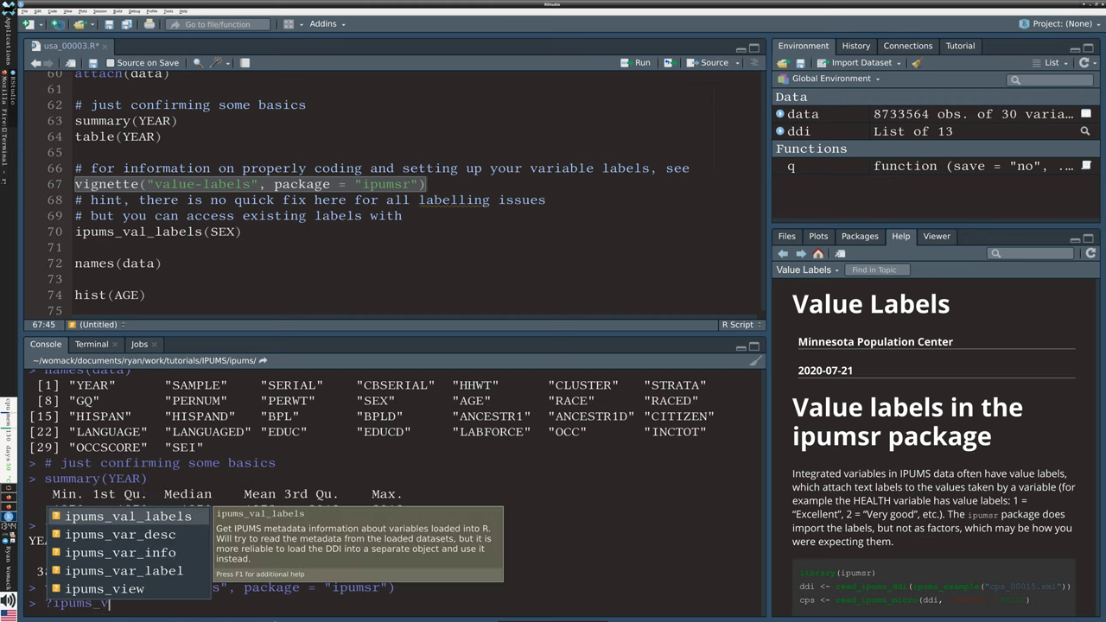
click(181, 515)
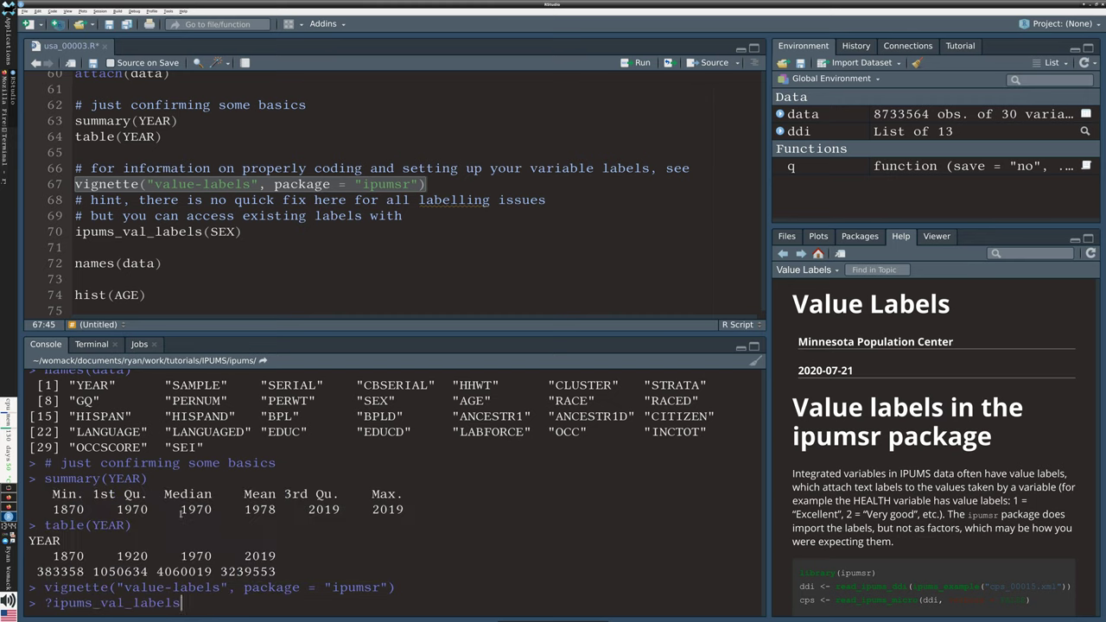
- Run ?ipums_val_labels, browse the 'Get IPUMS variable information' page, then recall the vignette command
key(Return)
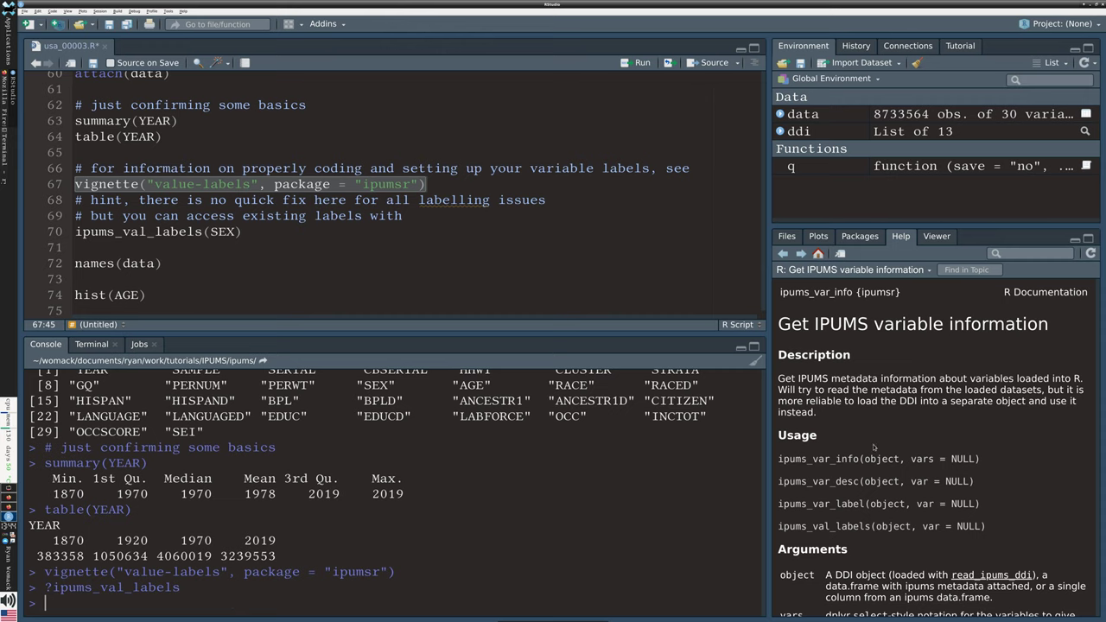
scroll(880, 457, down, 3)
scroll(880, 456, down, 2)
scroll(880, 460, down, 7)
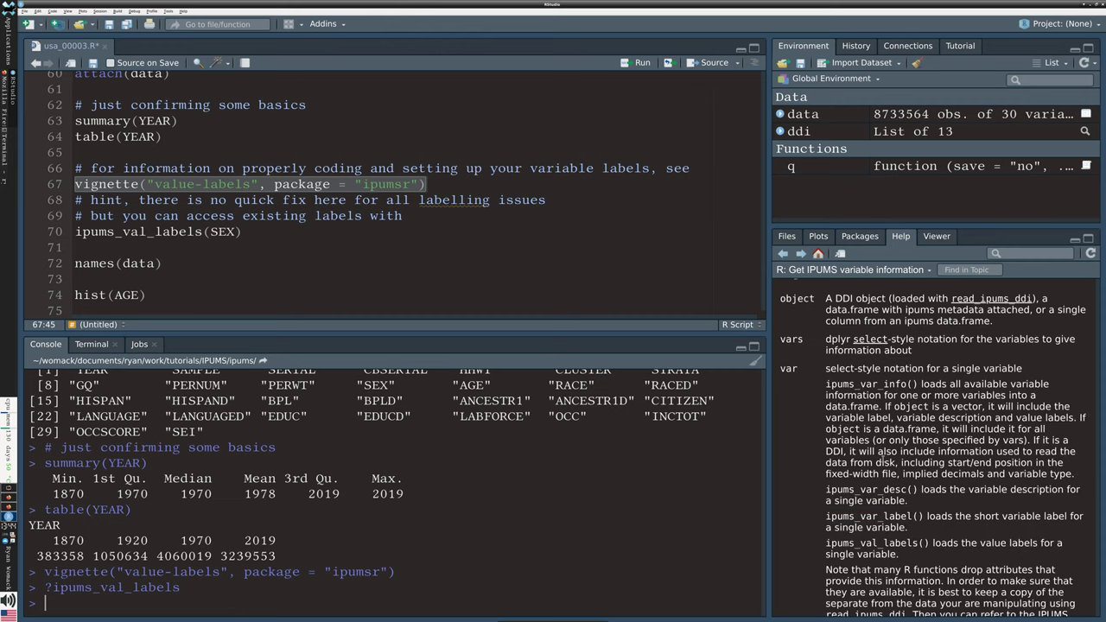
scroll(883, 461, up, 12)
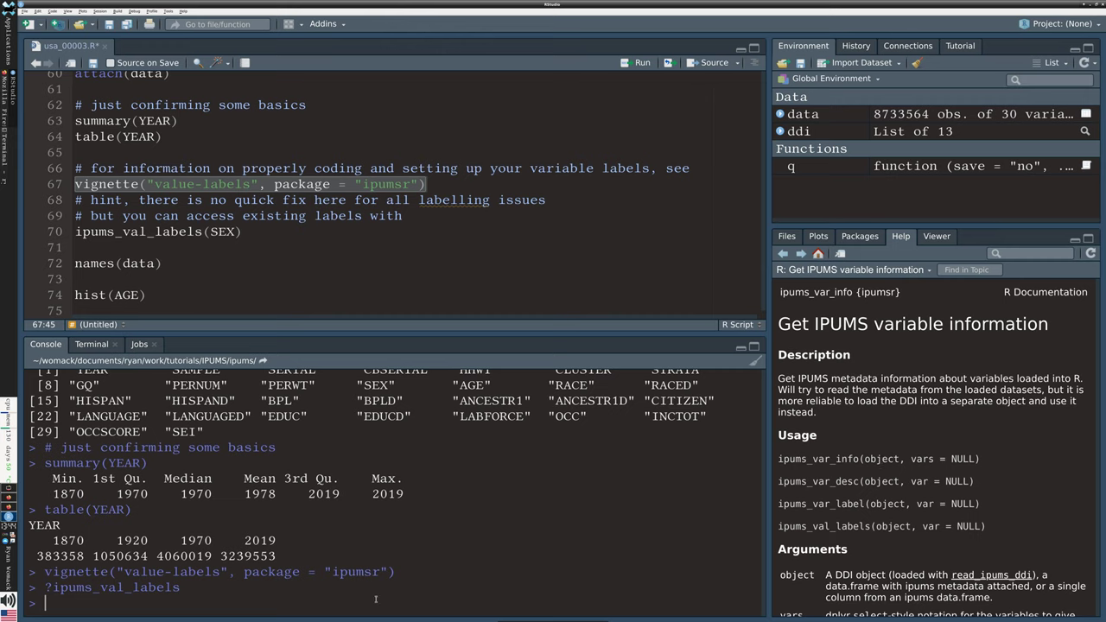
key(Up)
key(Up)
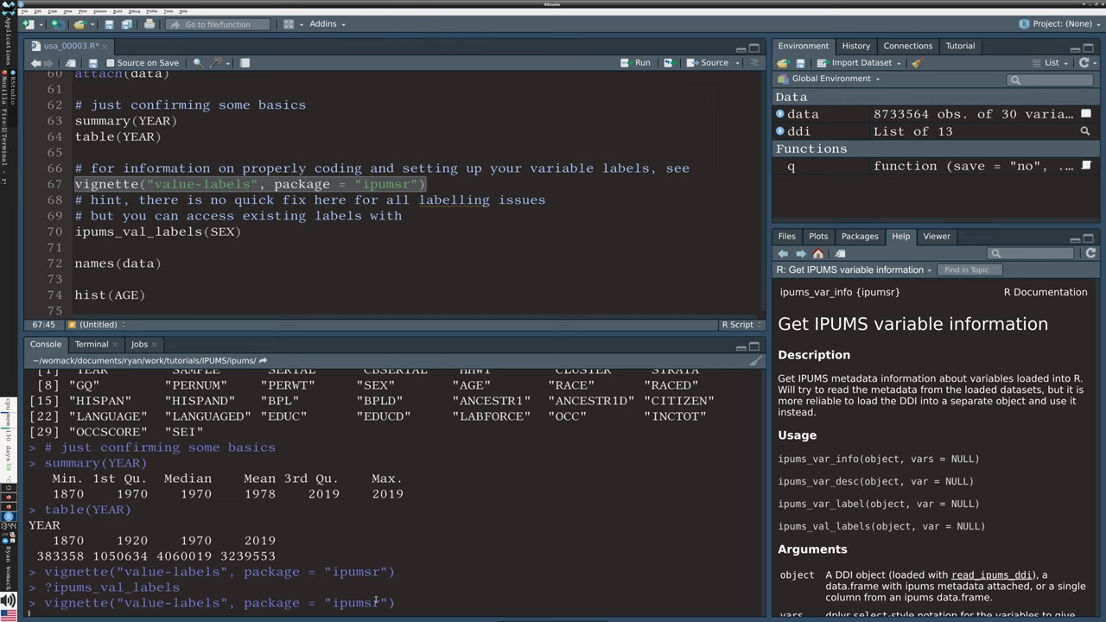
- Rerun the vignette call and scroll to 'Why use the labelled class instead of base R's factors?'
key(Return)
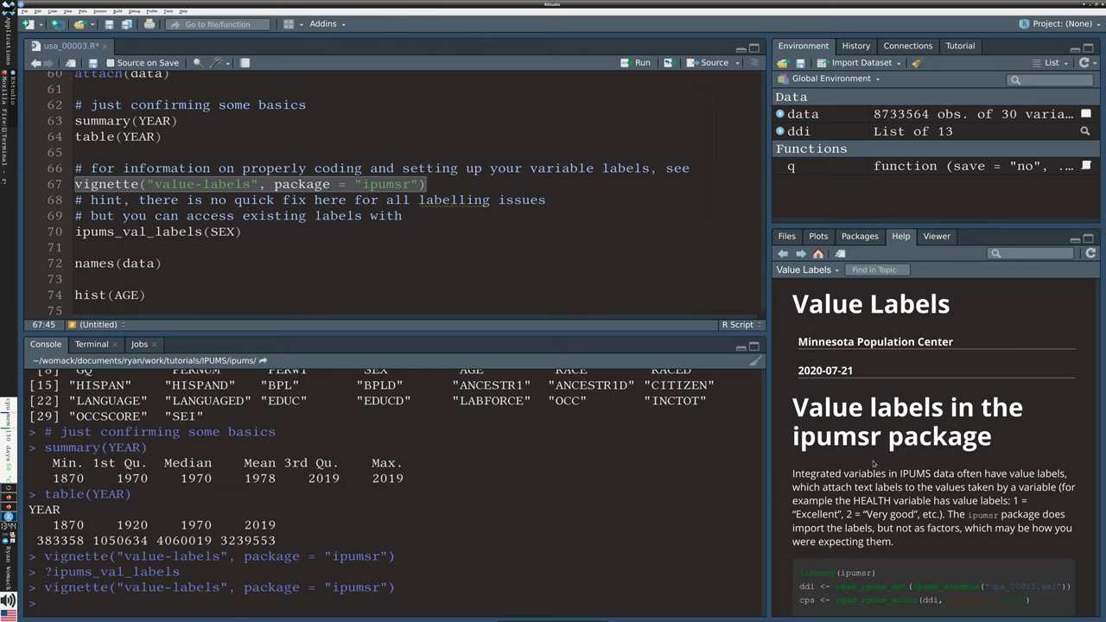
scroll(913, 456, down, 2)
scroll(963, 437, down, 1)
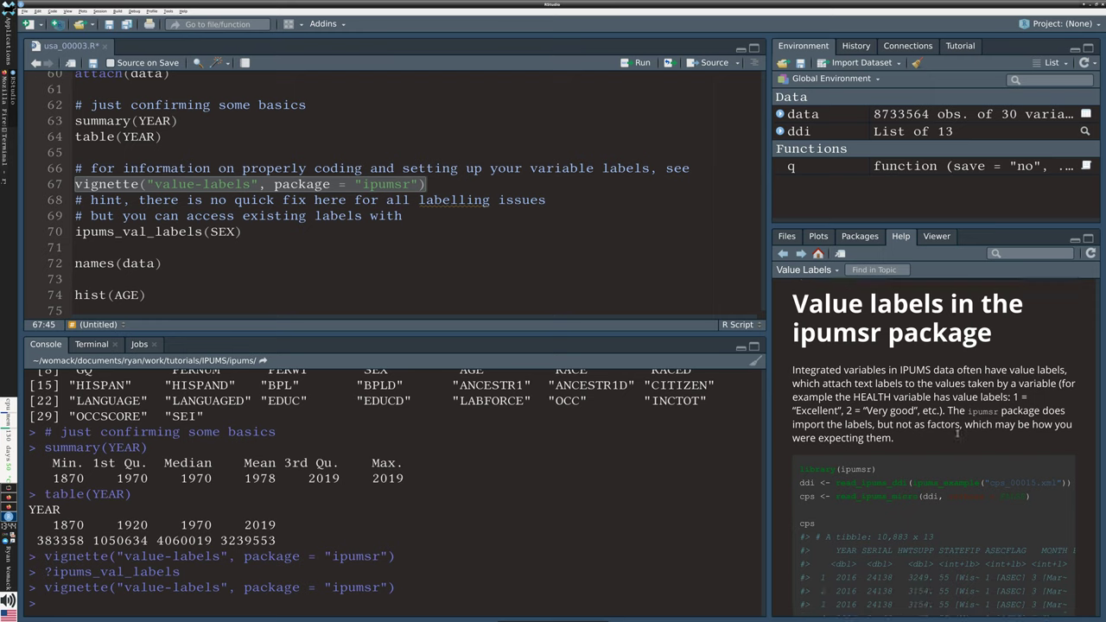
scroll(954, 430, up, 1)
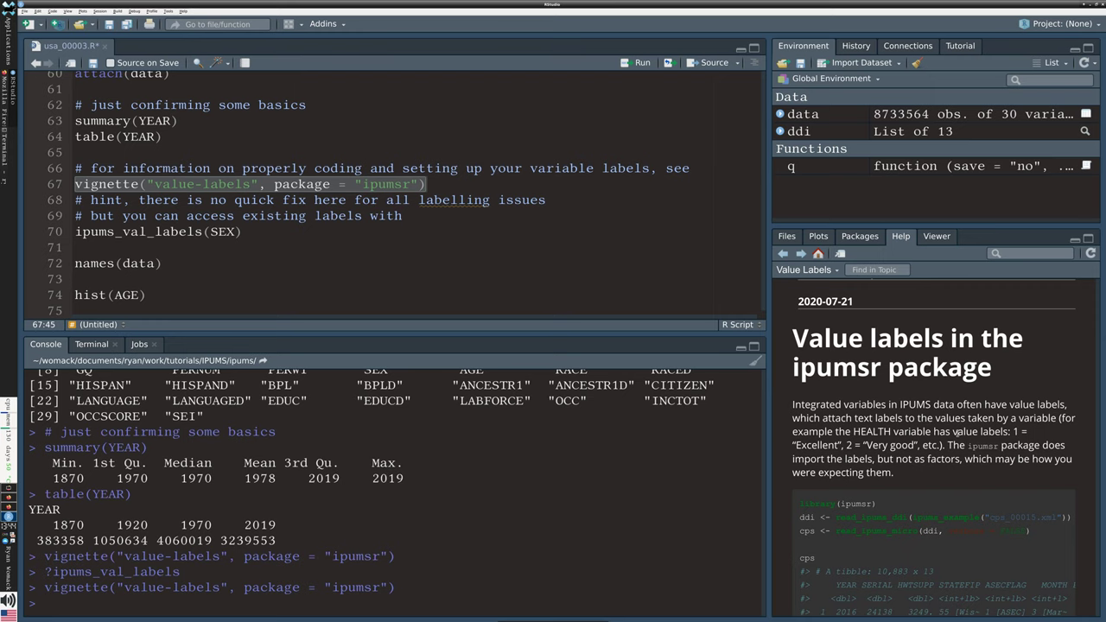
scroll(954, 431, down, 3)
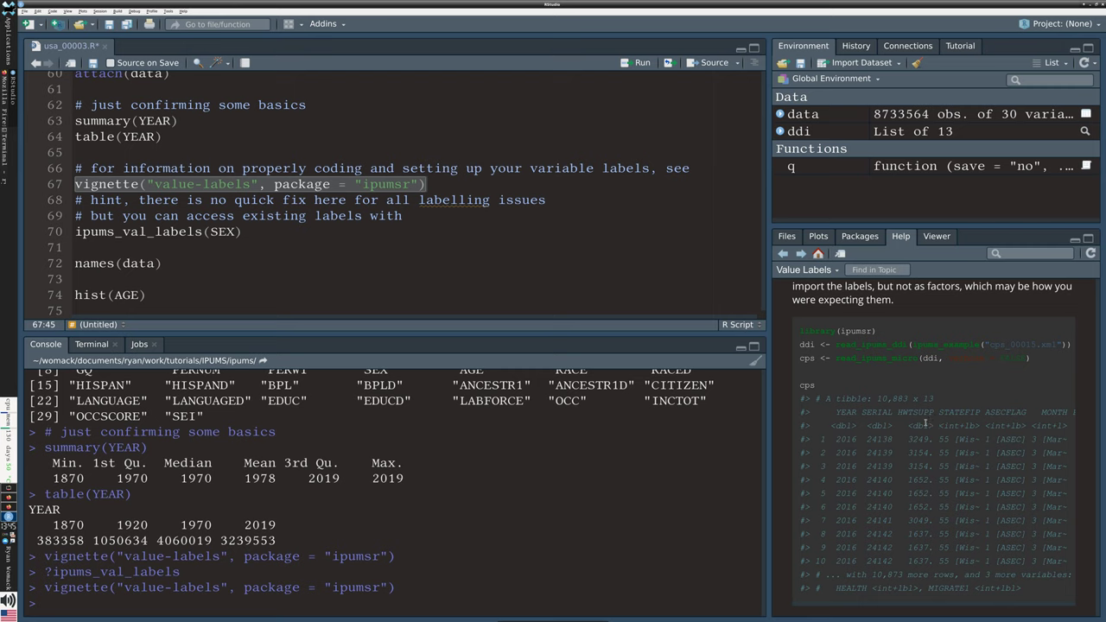
scroll(925, 423, down, 2)
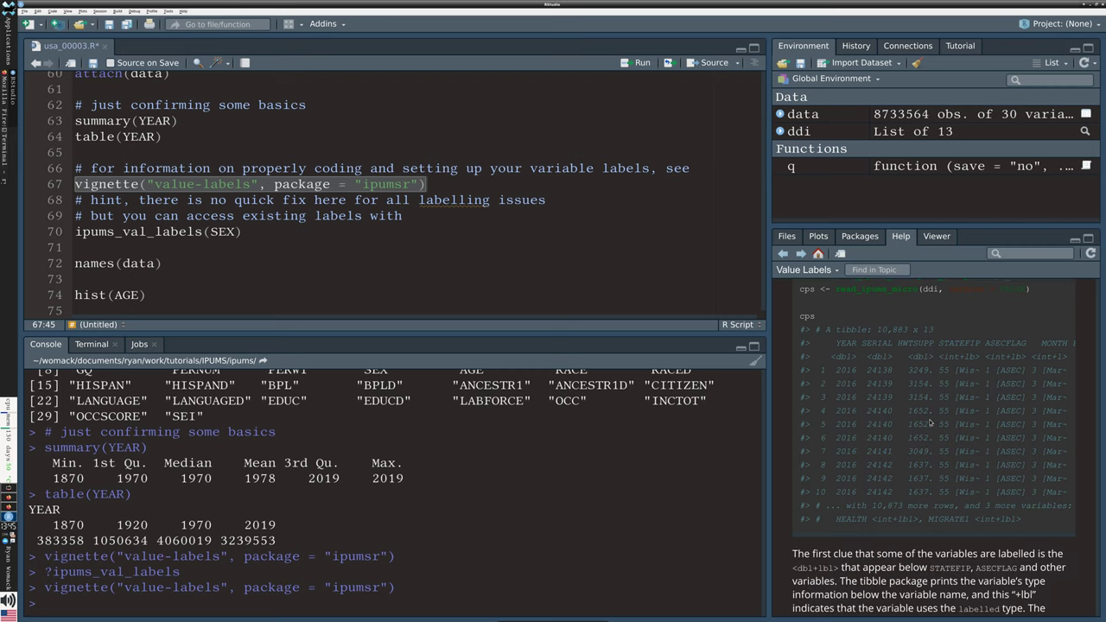
scroll(925, 423, down, 5)
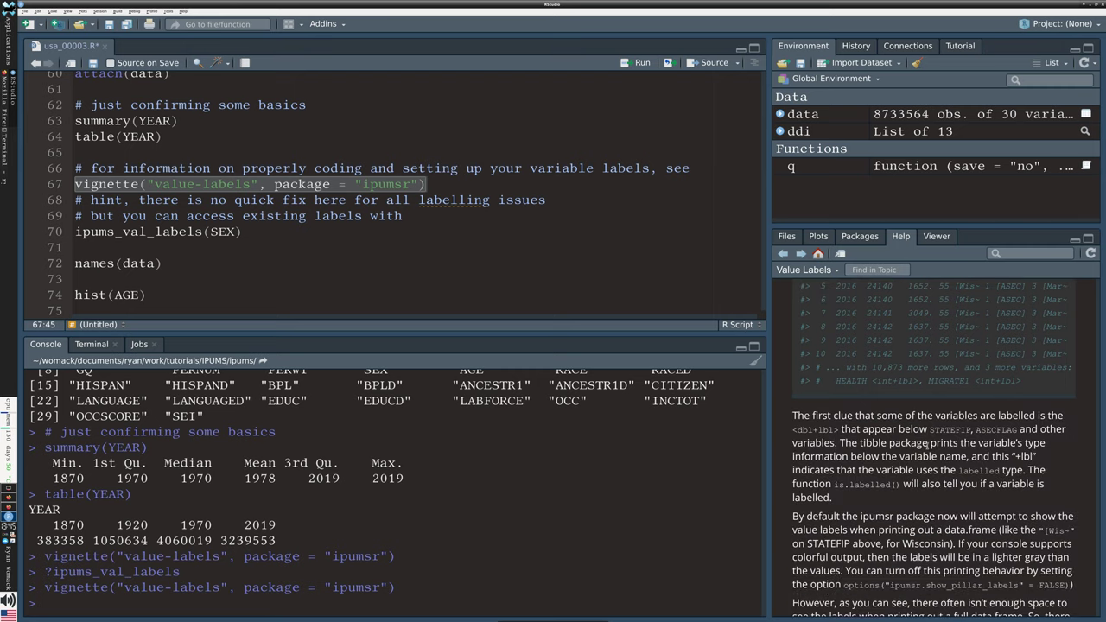
scroll(926, 447, down, 6)
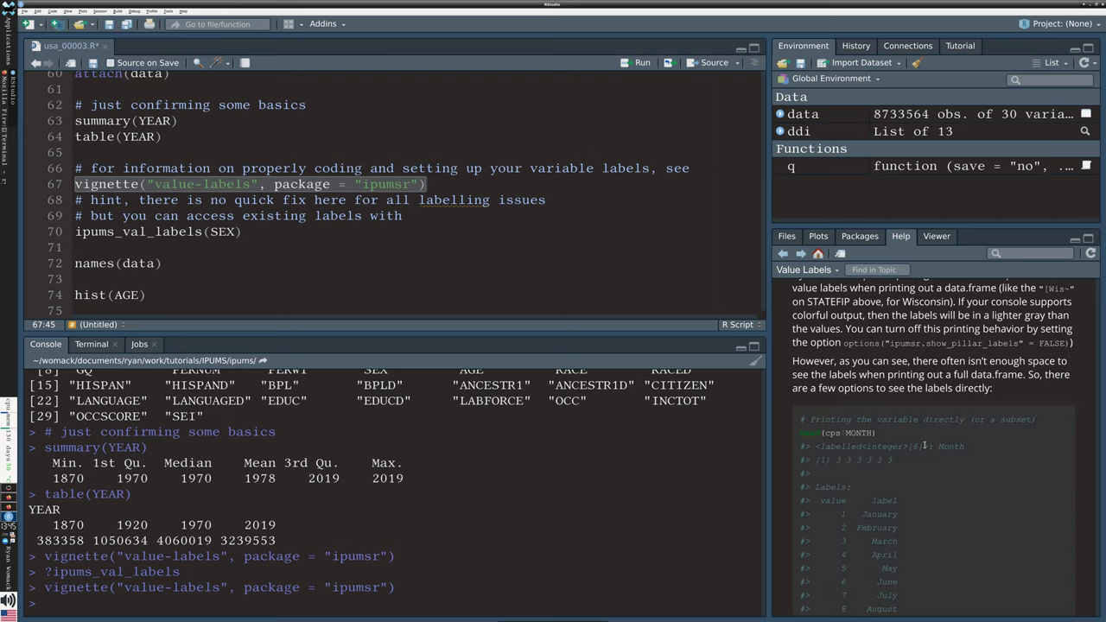
scroll(922, 446, down, 6)
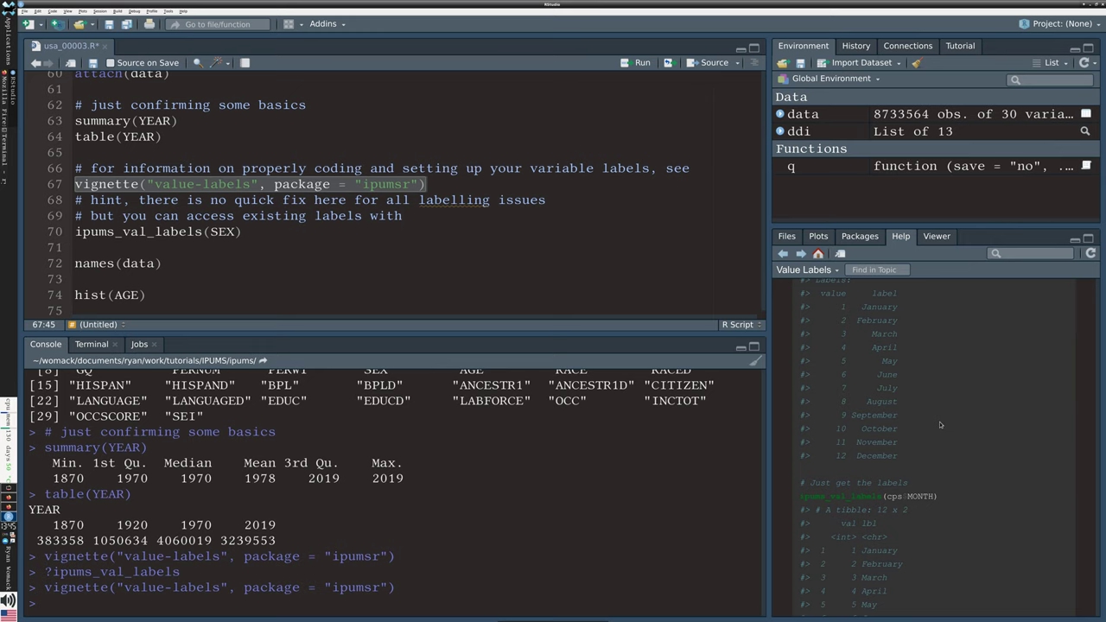
scroll(951, 429, down, 1)
scroll(954, 431, down, 1)
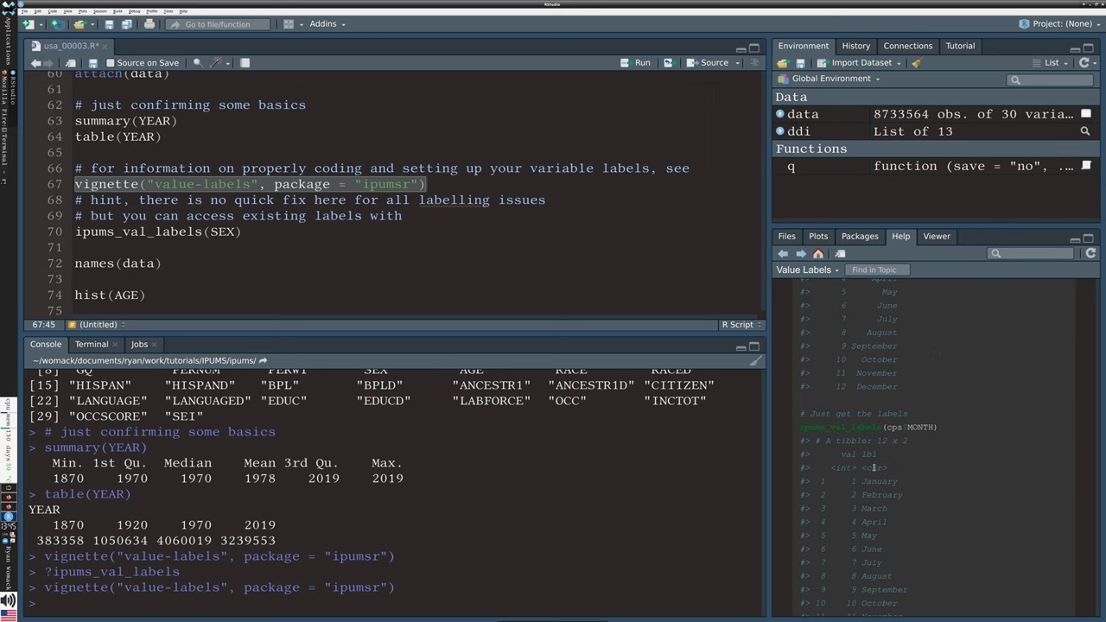
scroll(942, 432, down, 10)
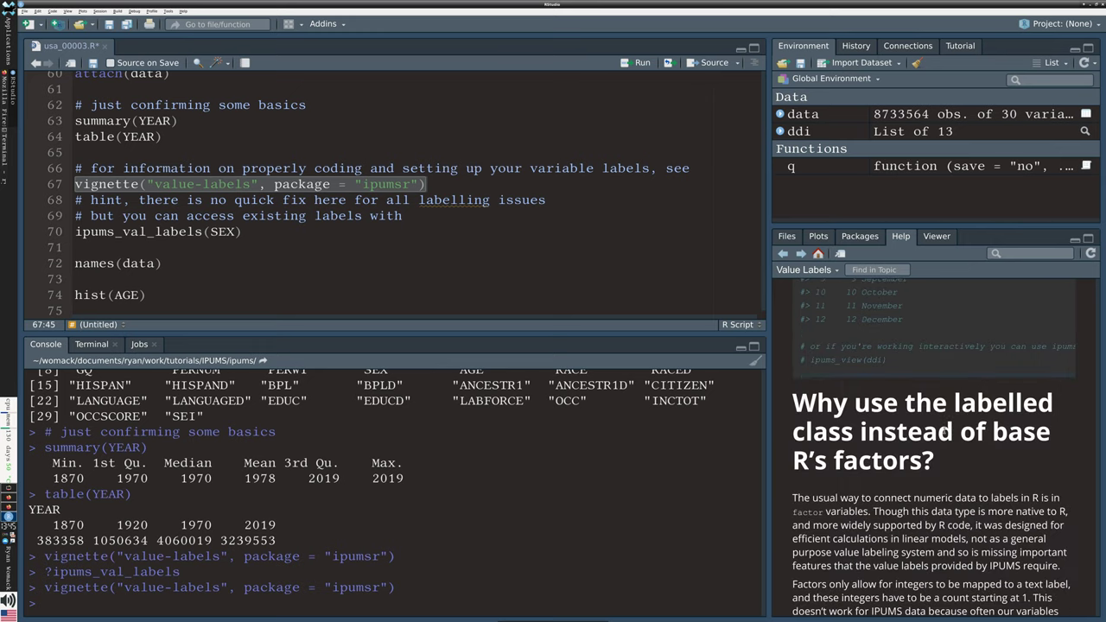
scroll(943, 428, down, 1)
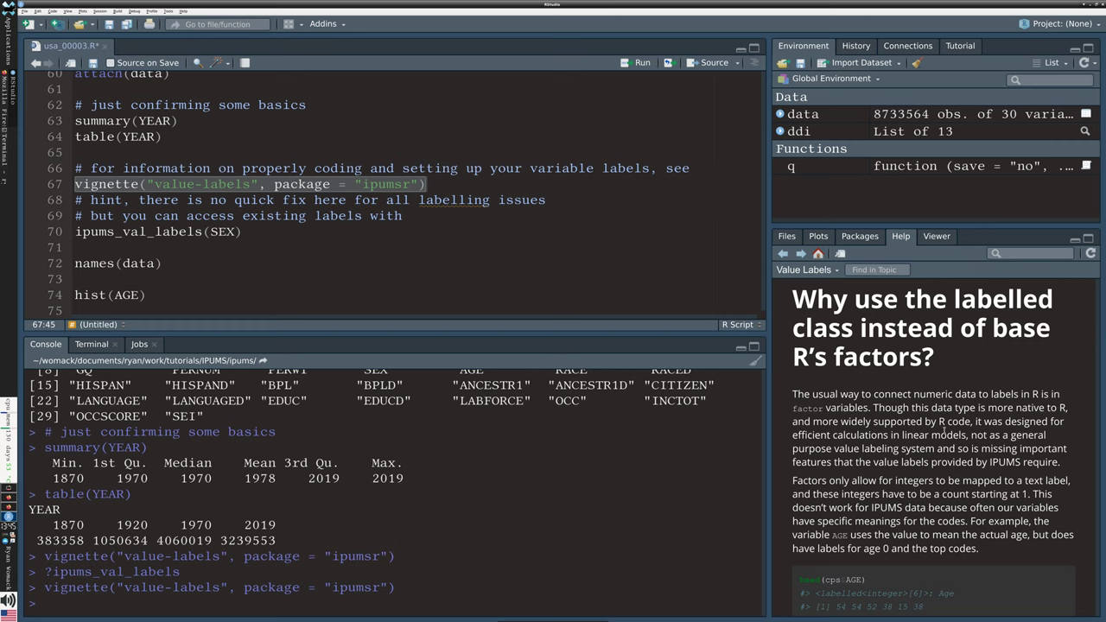
- Scroll the Value Labels vignette down to its as_factor() workflow example
scroll(951, 443, down, 1)
scroll(954, 443, down, 10)
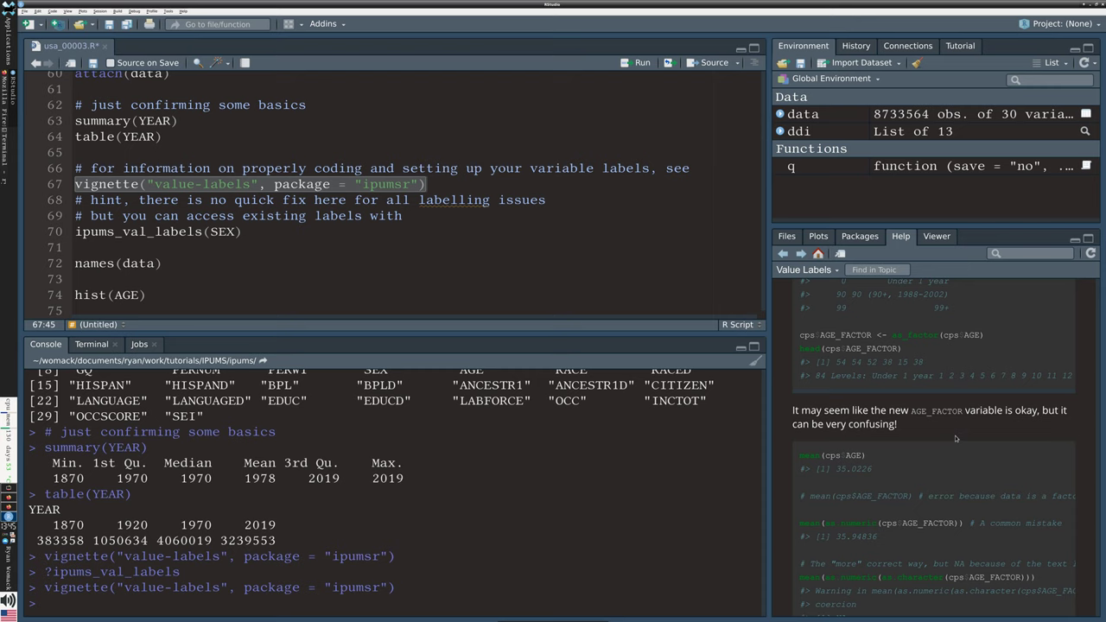
scroll(956, 439, down, 3)
scroll(947, 455, down, 5)
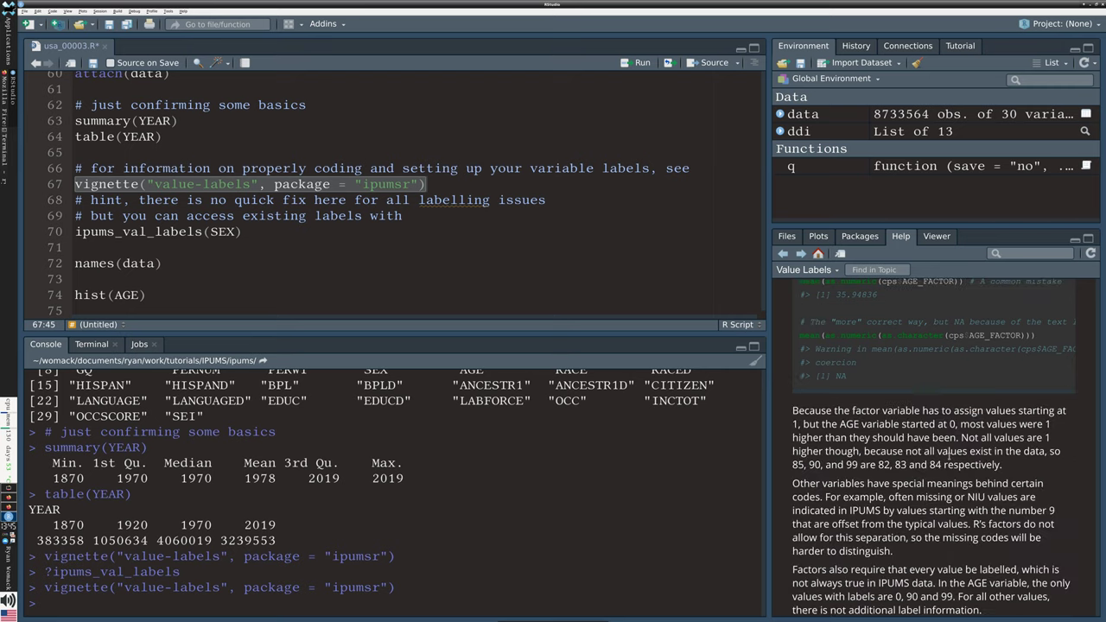
scroll(948, 428, down, 6)
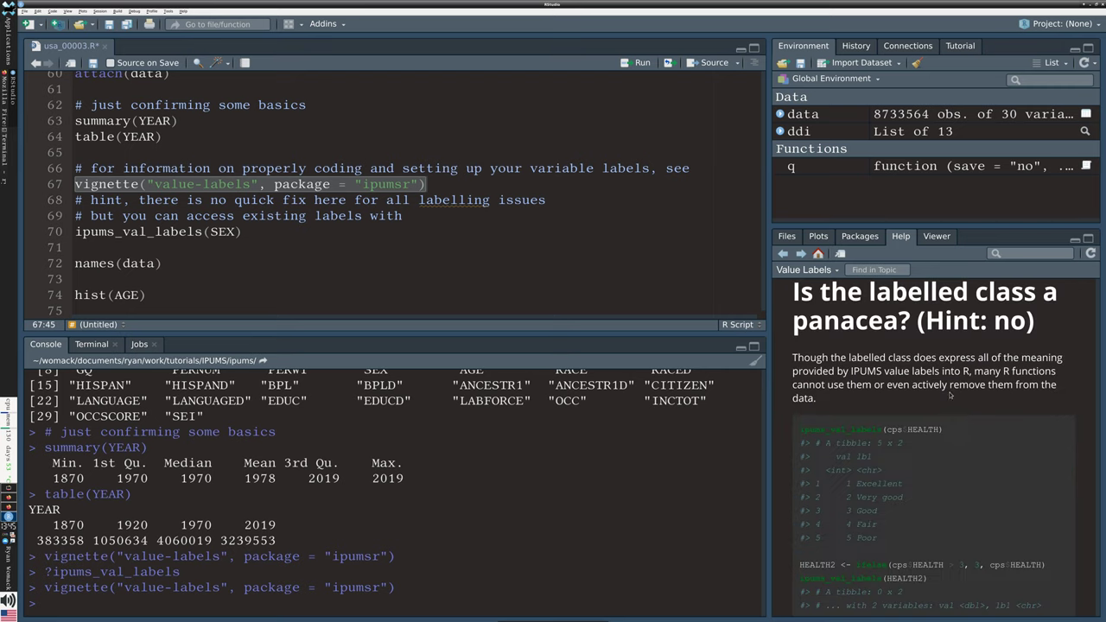
scroll(951, 423, down, 8)
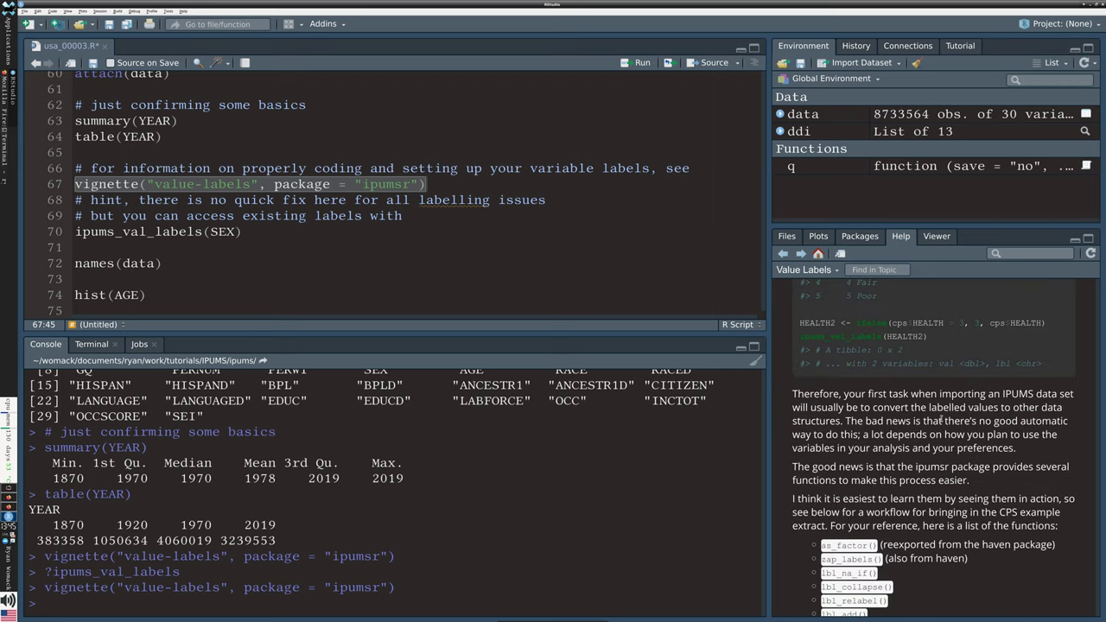
scroll(940, 419, down, 3)
scroll(941, 419, down, 2)
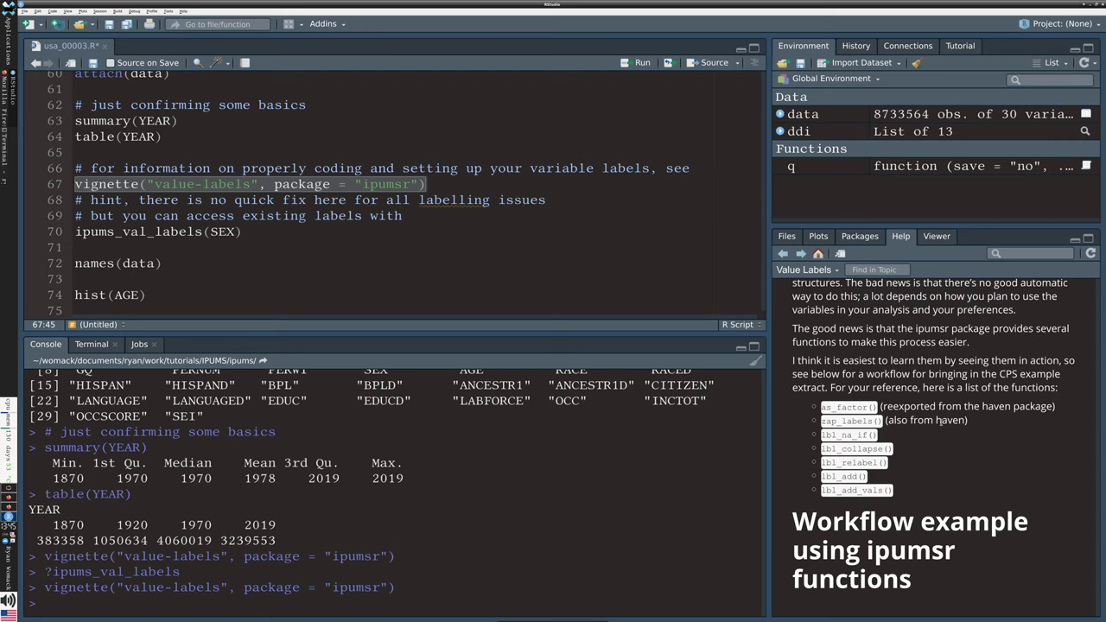
scroll(965, 425, down, 2)
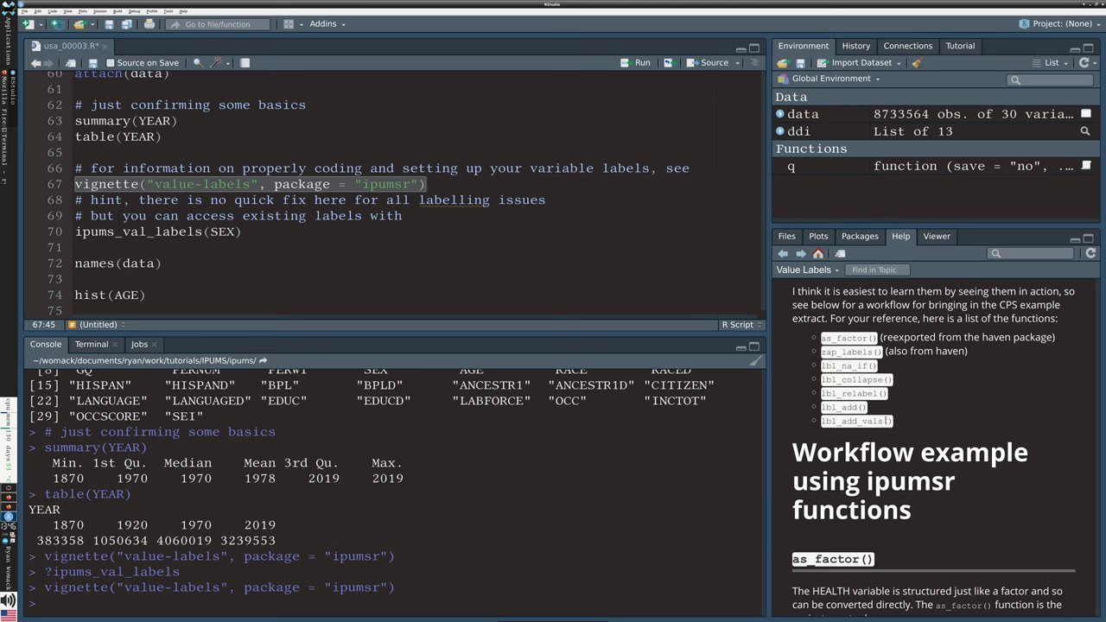
scroll(914, 447, down, 5)
scroll(914, 446, down, 5)
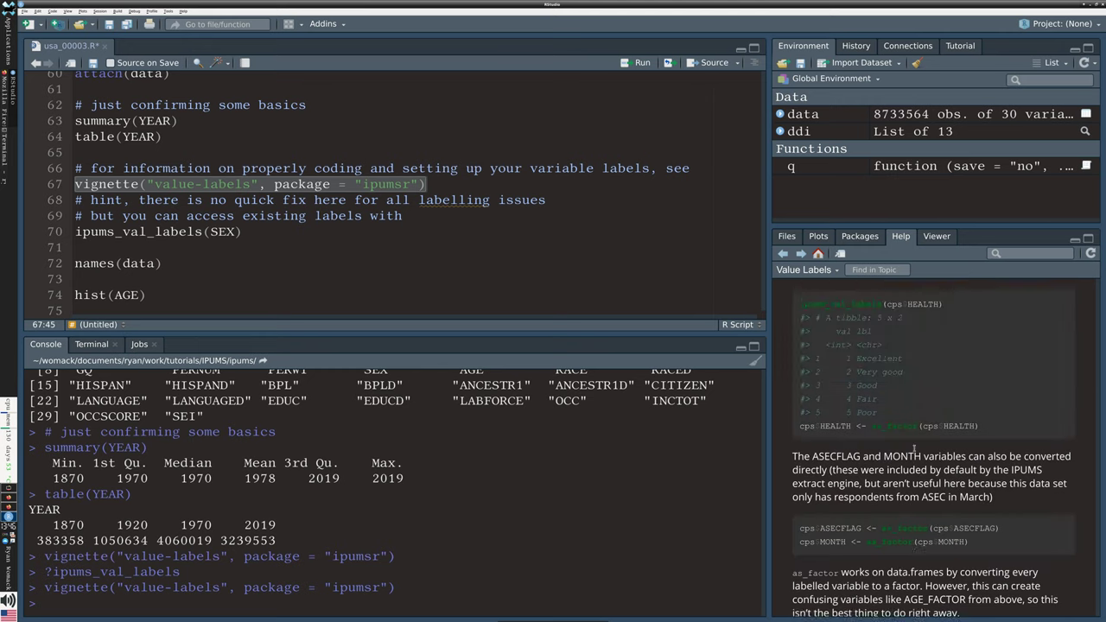
scroll(913, 447, up, 6)
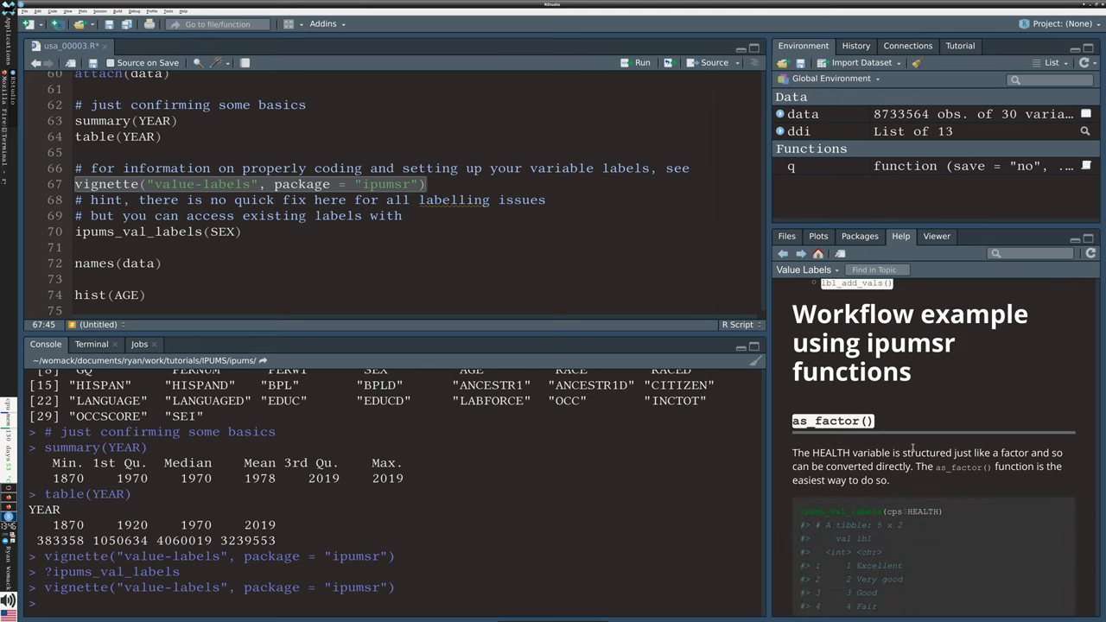
scroll(951, 432, down, 4)
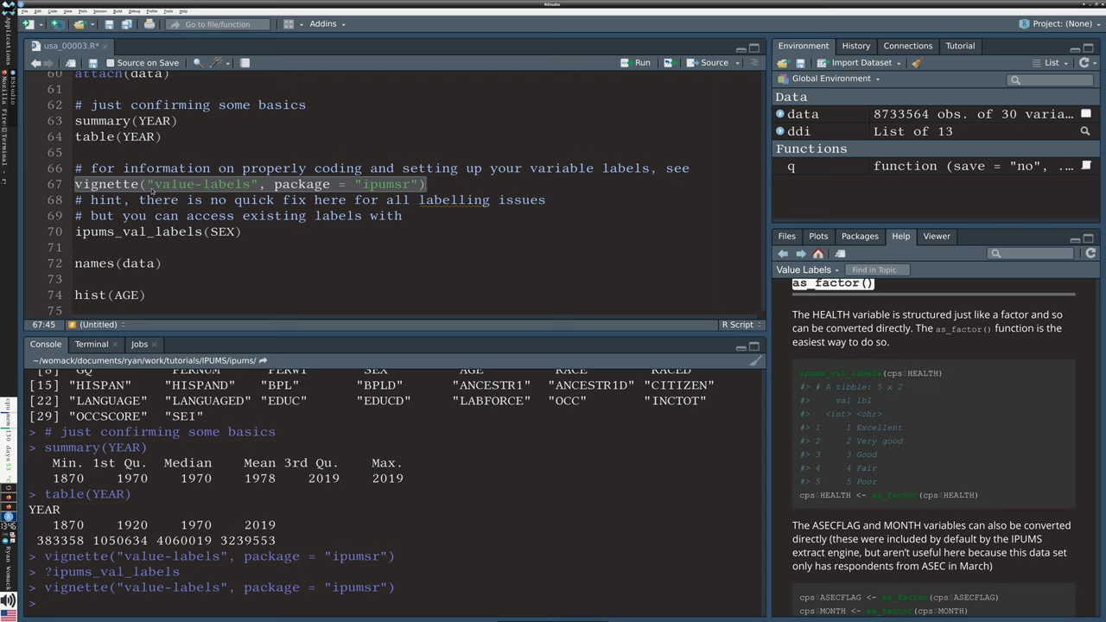
- Select the ipums_val_labels(SEX) command on line 67 and switch to Firefox
click(454, 235)
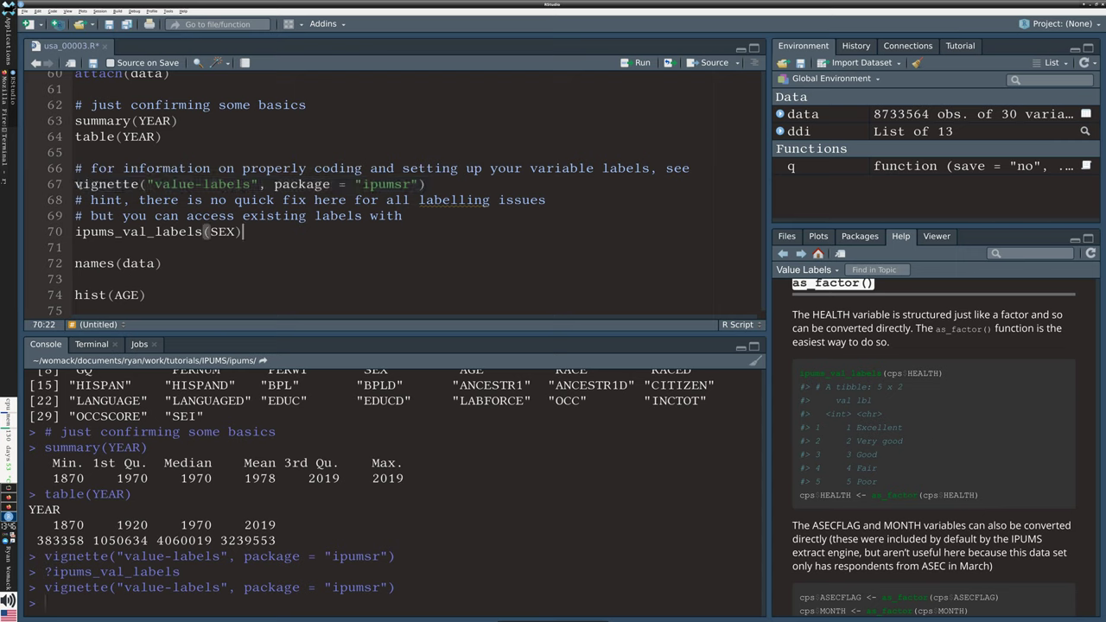
drag(83, 184, 454, 179)
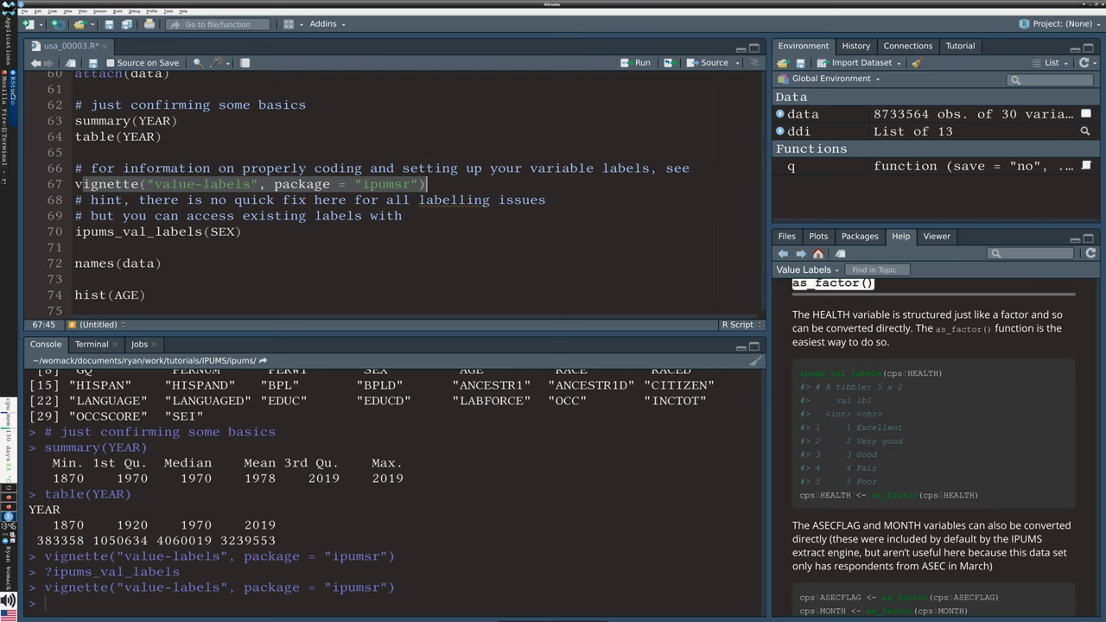
key(alt+Tab)
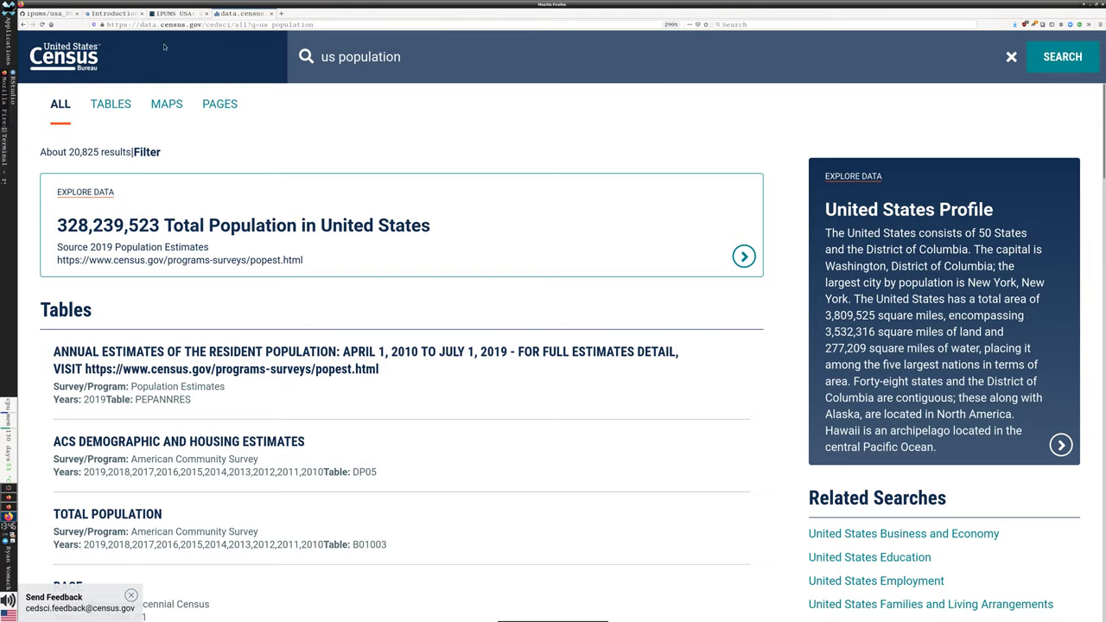
- Show the Introduction to ipumsr page, highlighting read_ipums_micro() and read_ipums_micro_list()
click(113, 13)
scroll(423, 207, up, 5)
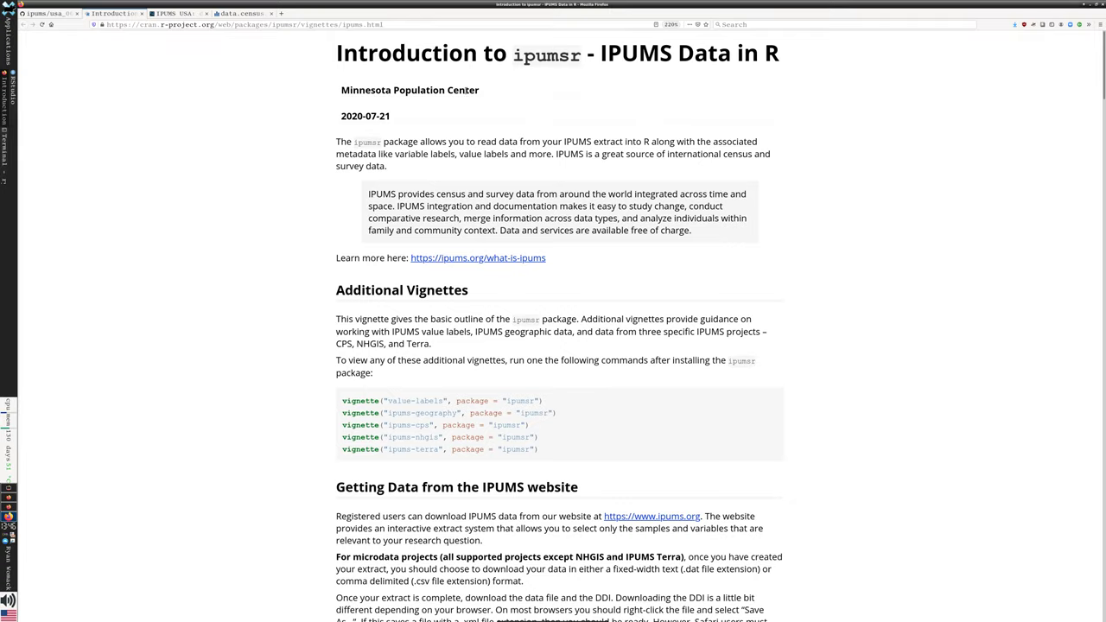
scroll(528, 156, down, 10)
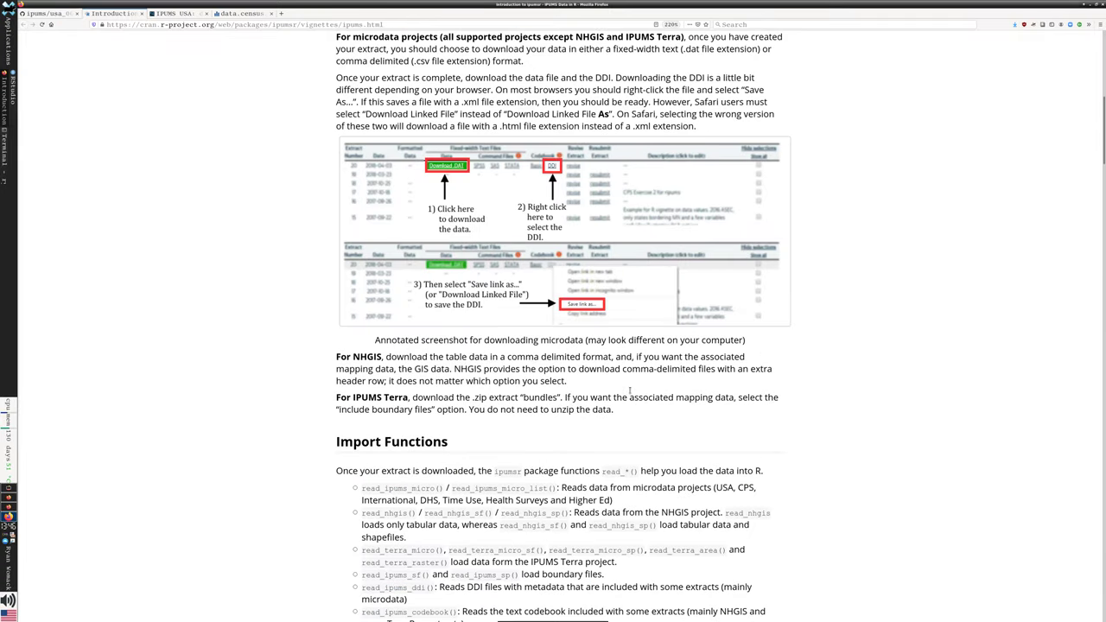
scroll(583, 213, down, 3)
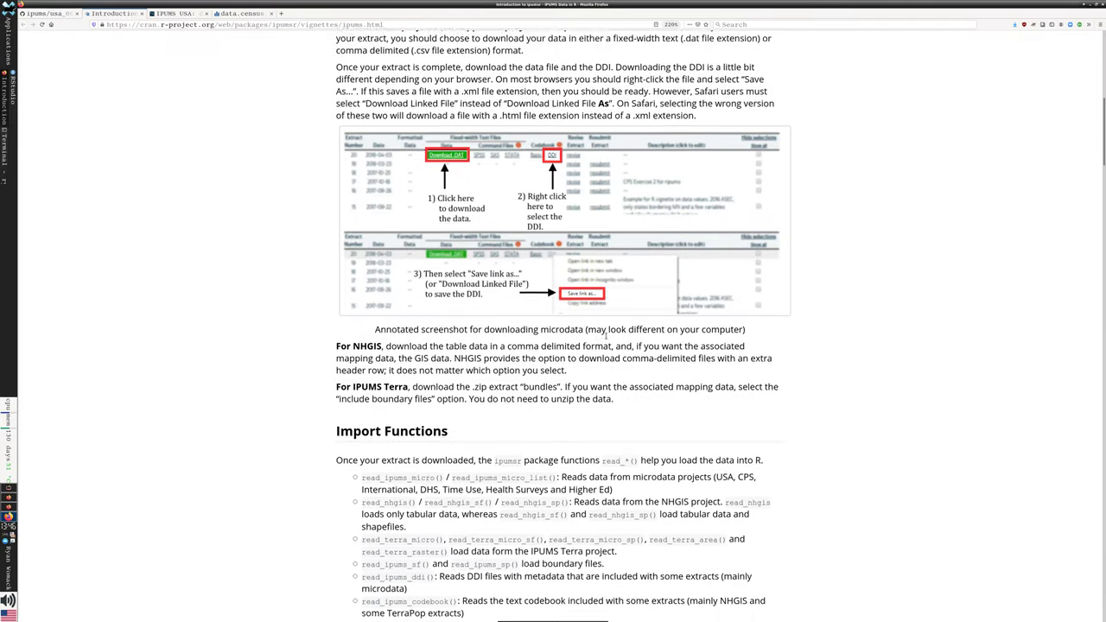
scroll(604, 257, down, 3)
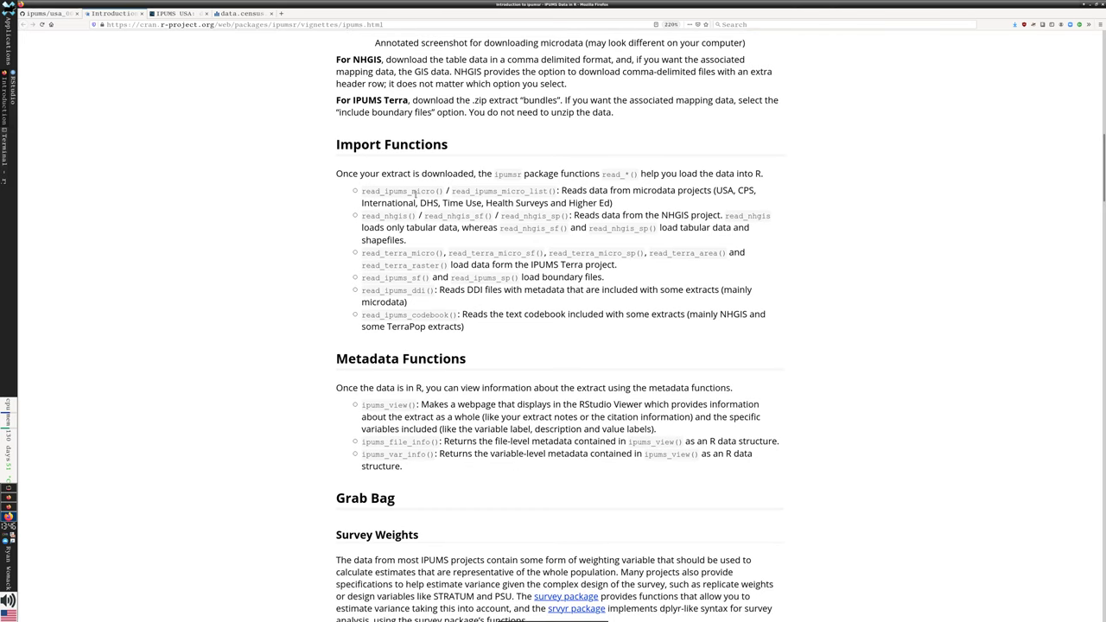
drag(363, 192, 444, 192)
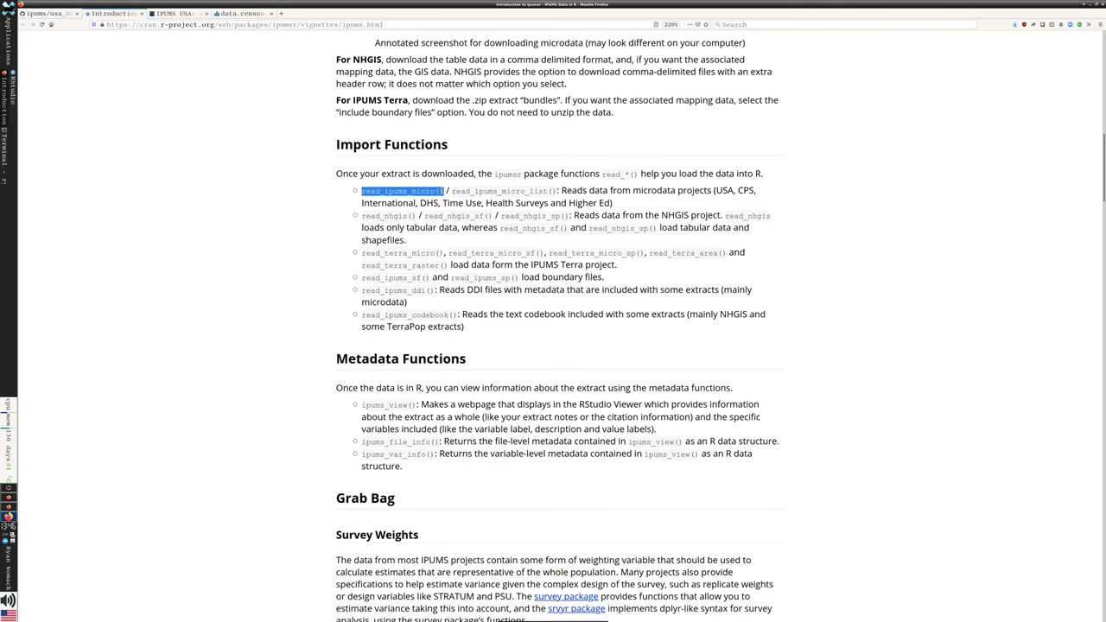
click(415, 192)
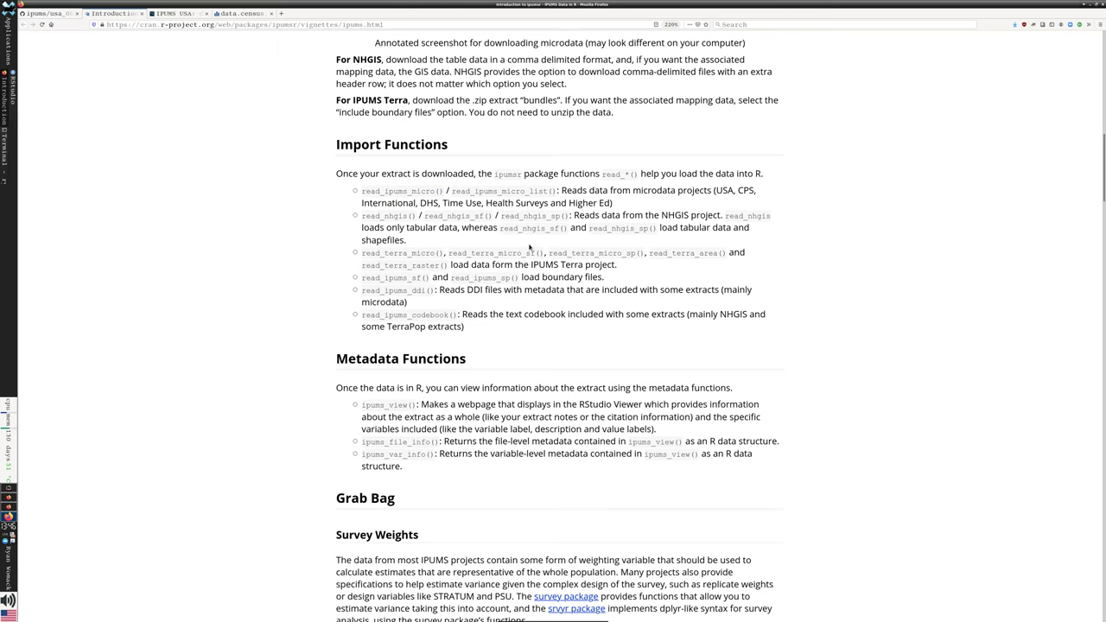
drag(502, 191, 553, 191)
- Scroll to the Additional Vignettes list and select its last vignette command line
scroll(621, 274, down, 4)
scroll(621, 277, down, 5)
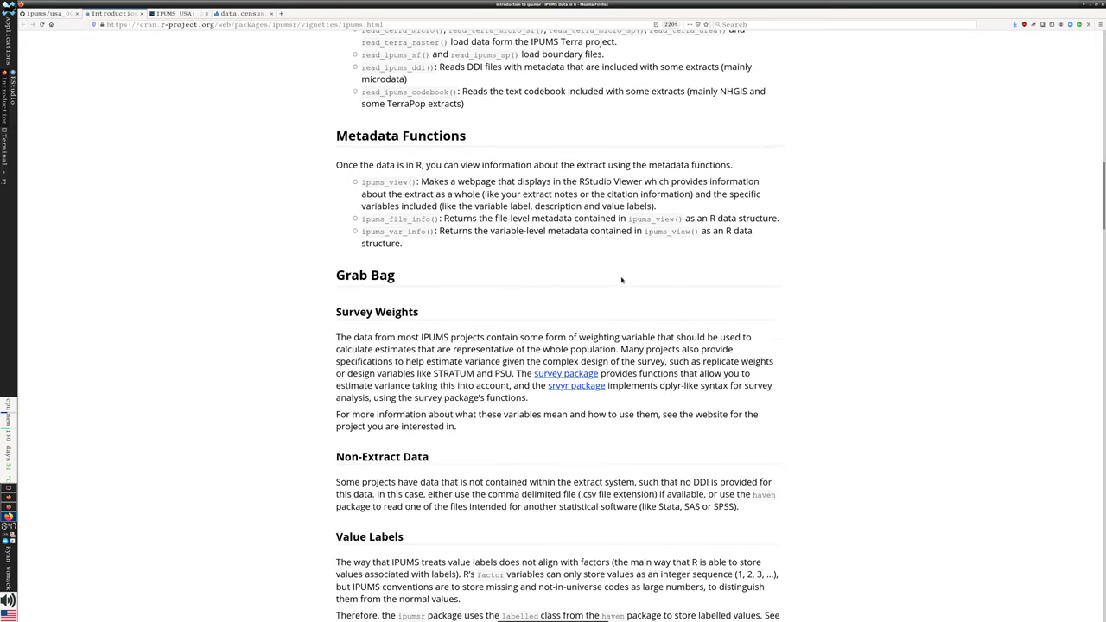
scroll(548, 335, up, 20)
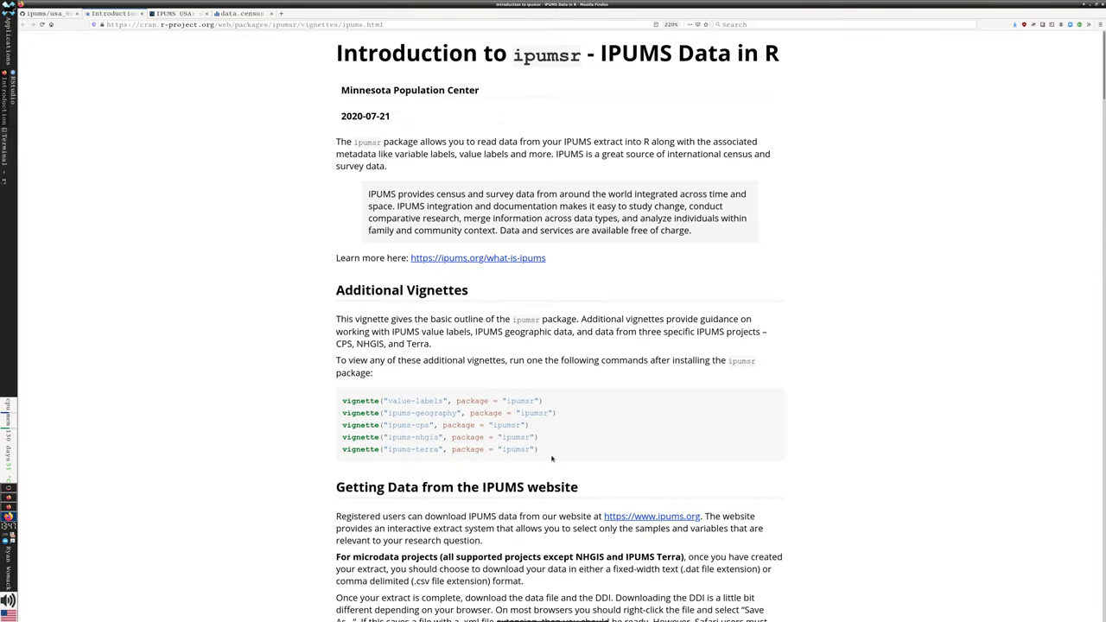
drag(538, 449, 391, 449)
click(416, 467)
- Back in RStudio, rerun the value-labels vignette command from the console history
click(13, 95)
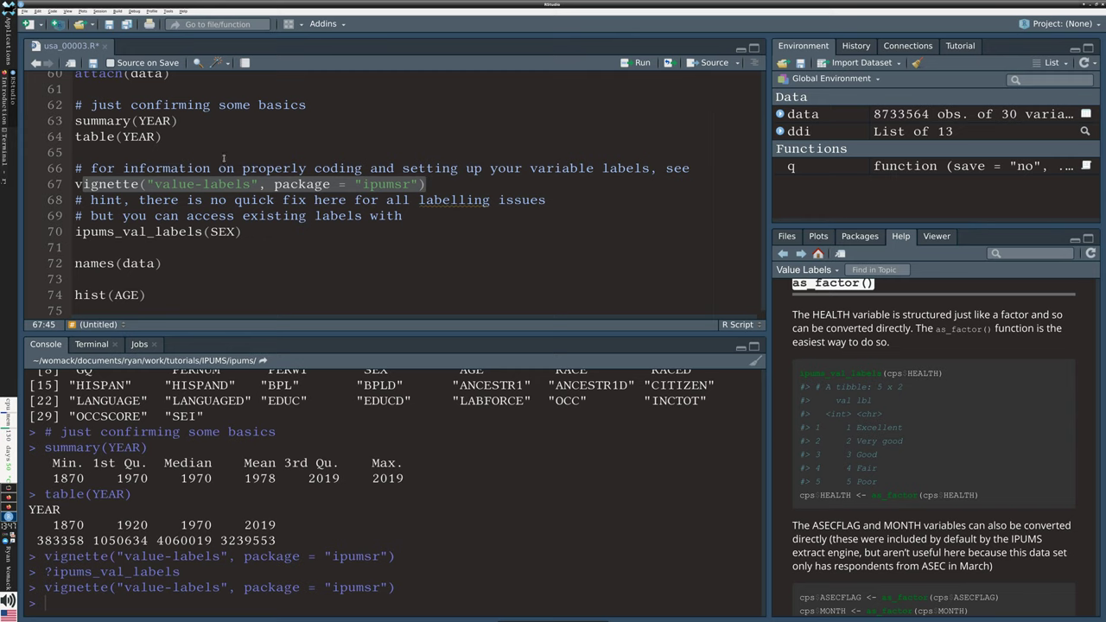
click(279, 253)
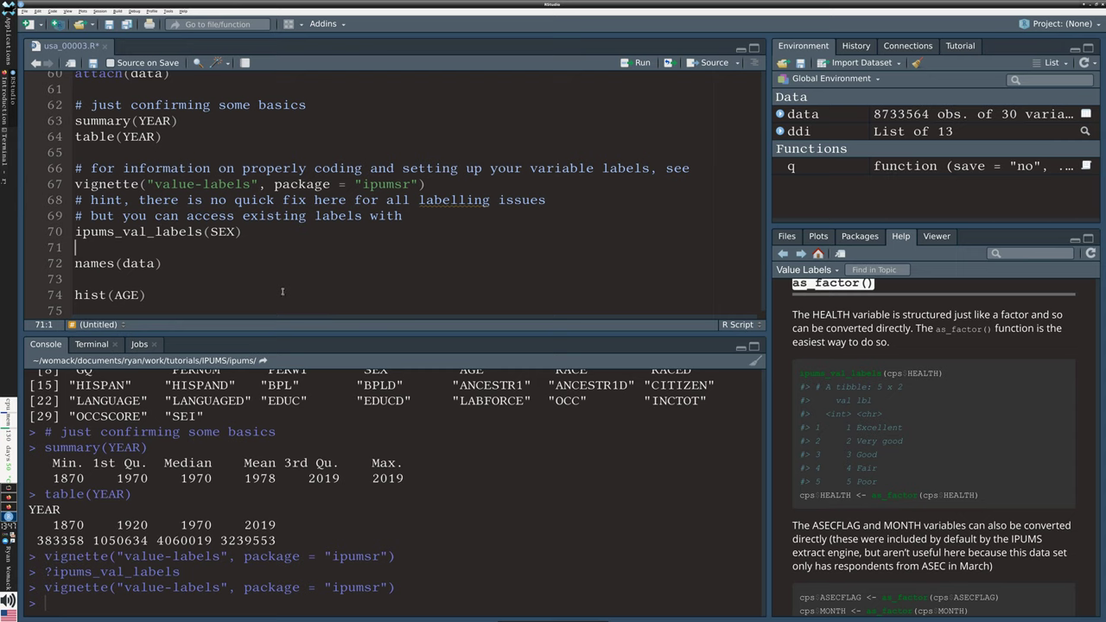
scroll(285, 294, down, 2)
scroll(329, 458, up, 1)
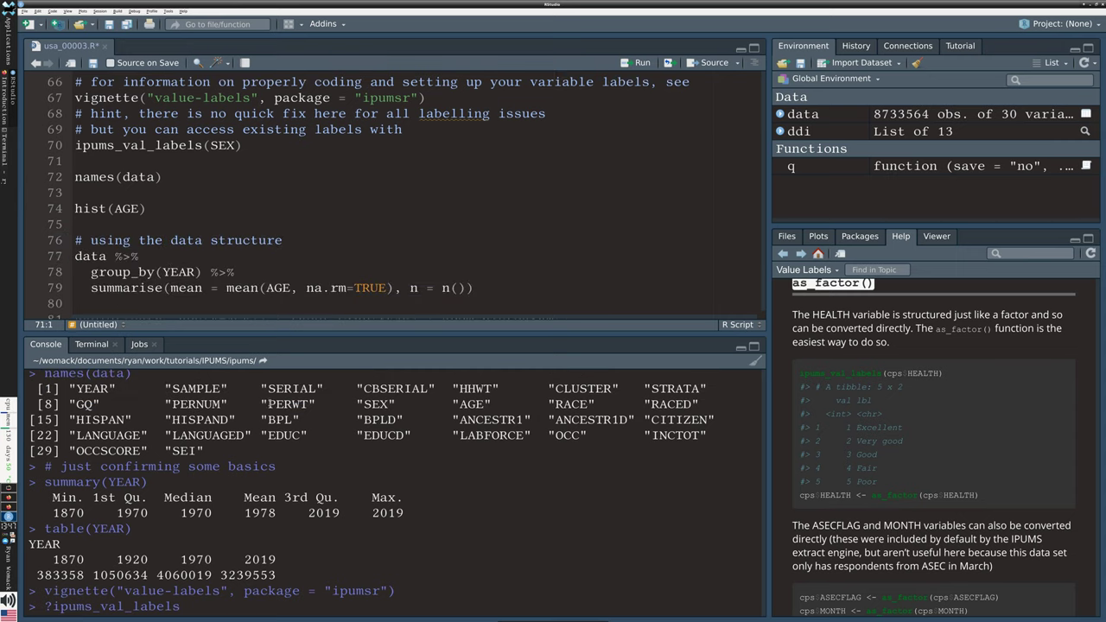
key(Up)
key(Up)
key(Return)
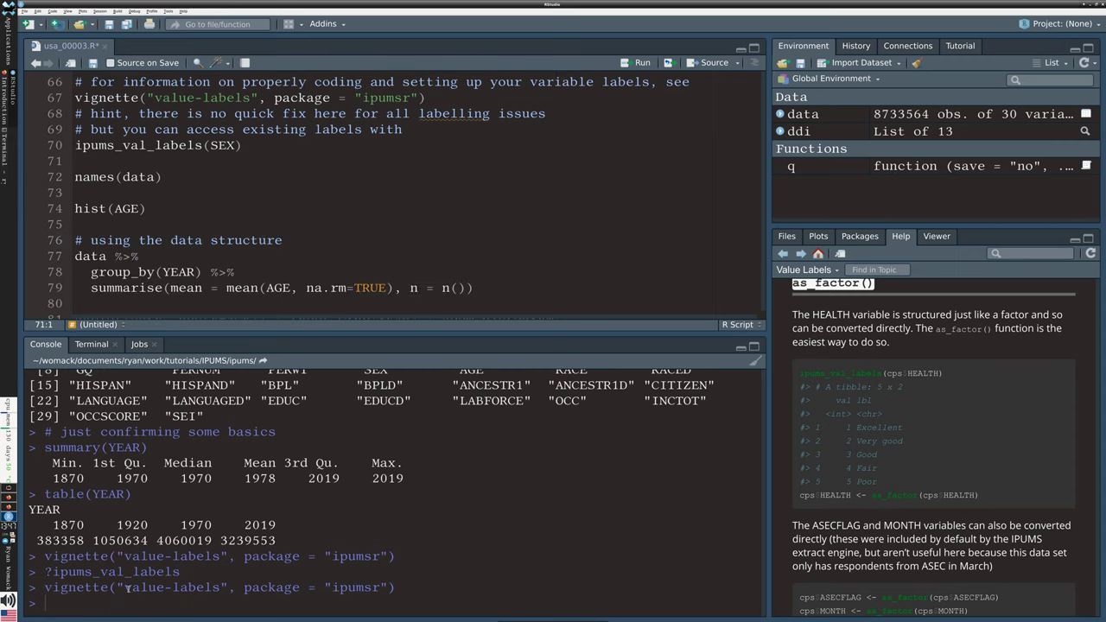
- Run table(SEX) in the console and point out the counts under each SEX code
text(table(SEX)
key(Return)
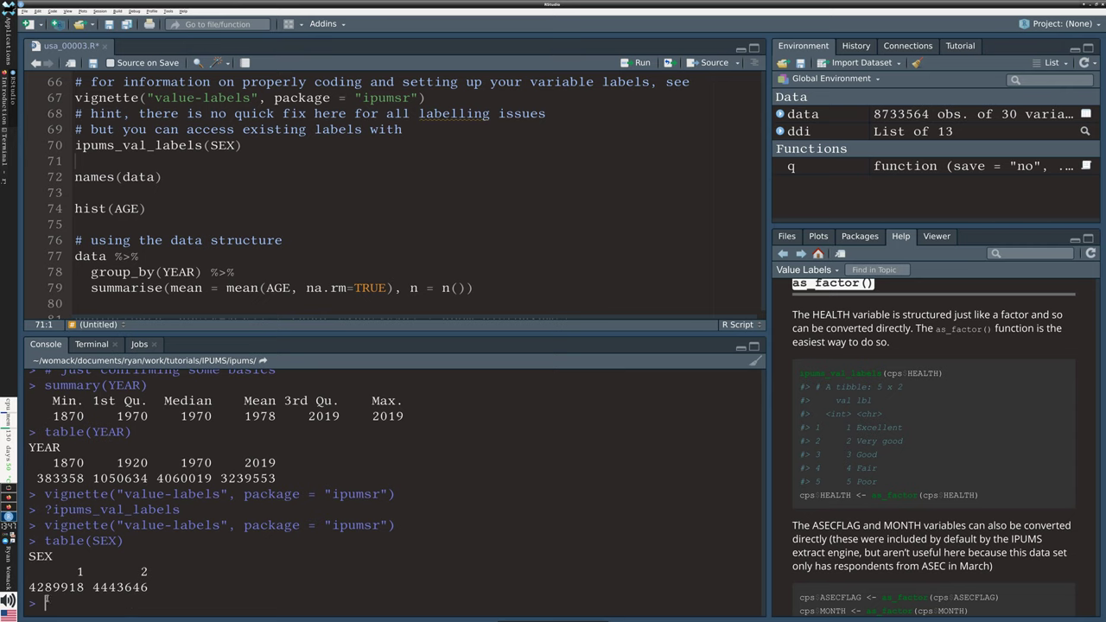
mouse_move(37, 588)
mouse_down()
mouse_move(52, 587)
mouse_move(41, 588)
mouse_up()
drag(76, 572, 153, 572)
click(104, 599)
click(183, 600)
- Run ipums_val_labels(SEX), showing 1 Male and 2 Female, then move toward hist(AGE)
click(99, 146)
key(ctrl+Return)
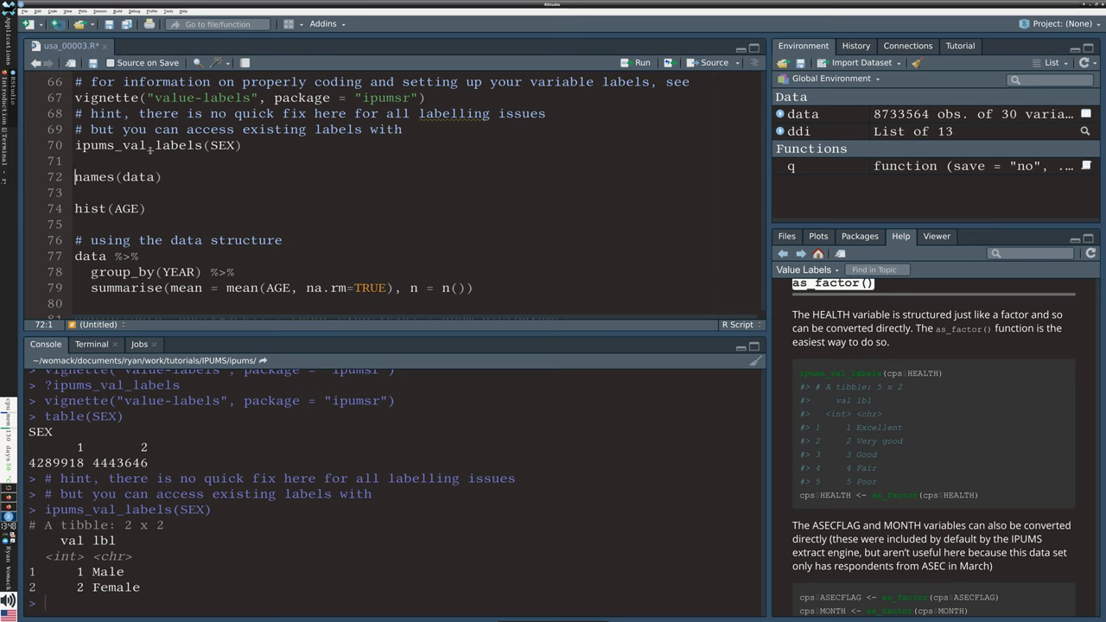
mouse_move(108, 147)
double_click(211, 145)
key(Down)
click(117, 197)
- Run hist(AGE) from the editor and widen the Plots pane by dragging the splitter left
click(97, 209)
key(ctrl+Return)
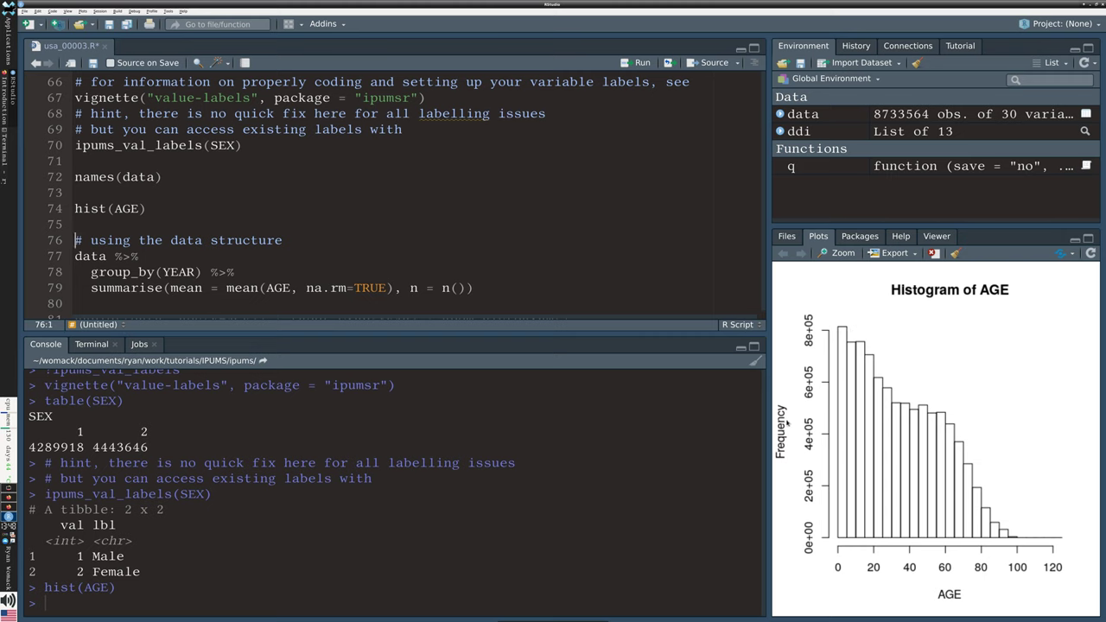
drag(769, 425, 715, 425)
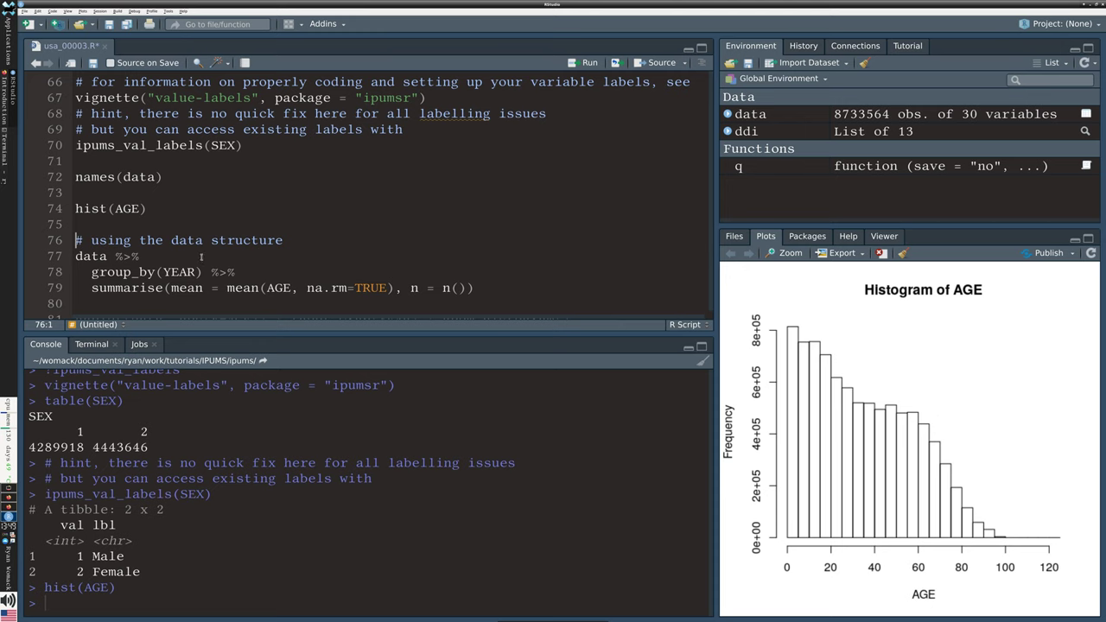
- Run the group_by(YEAR)/summarise pipeline, giving mean AGE 23.5, 27.5, 31.8 and 42.2 by year
scroll(204, 260, down, 5)
scroll(257, 241, up, 2)
scroll(261, 242, up, 4)
click(101, 255)
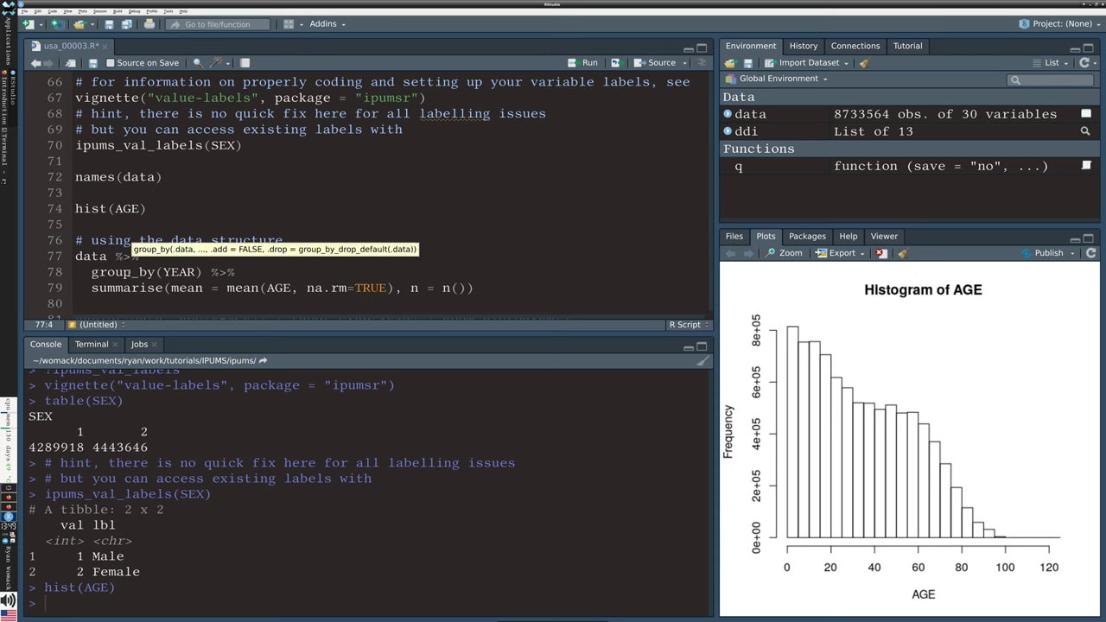
click(95, 271)
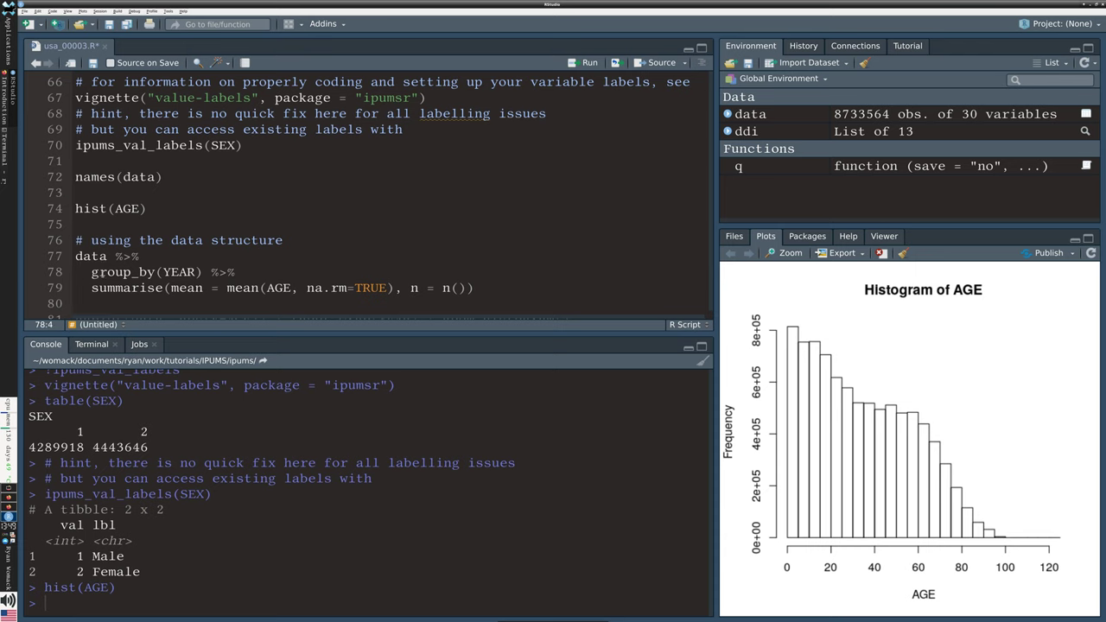
drag(92, 271, 204, 271)
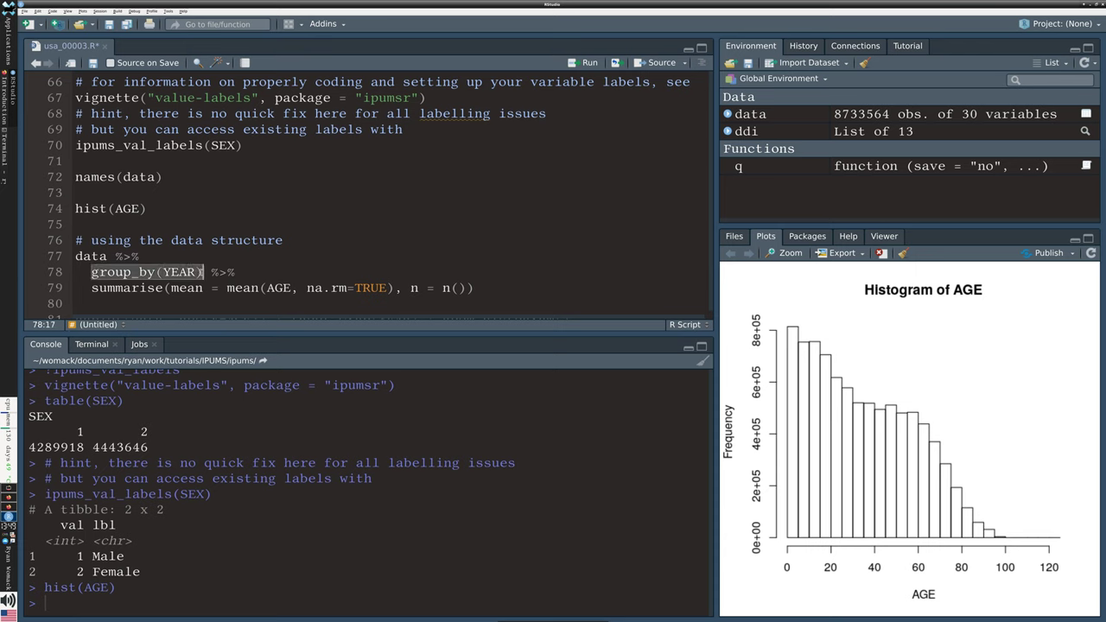
click(204, 272)
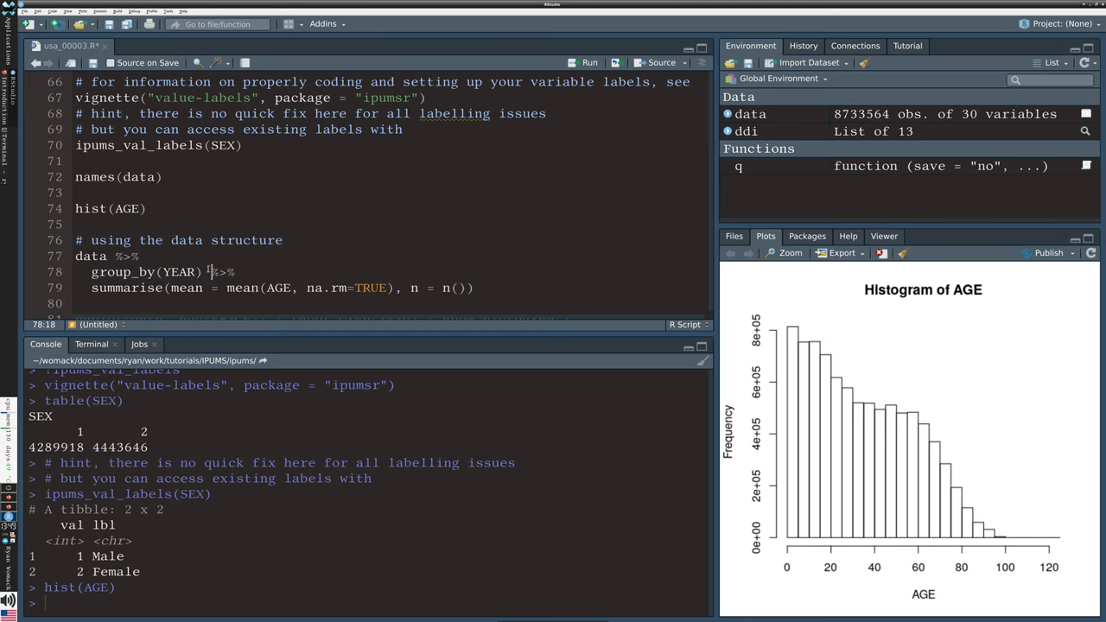
drag(92, 287, 117, 287)
drag(265, 295, 482, 286)
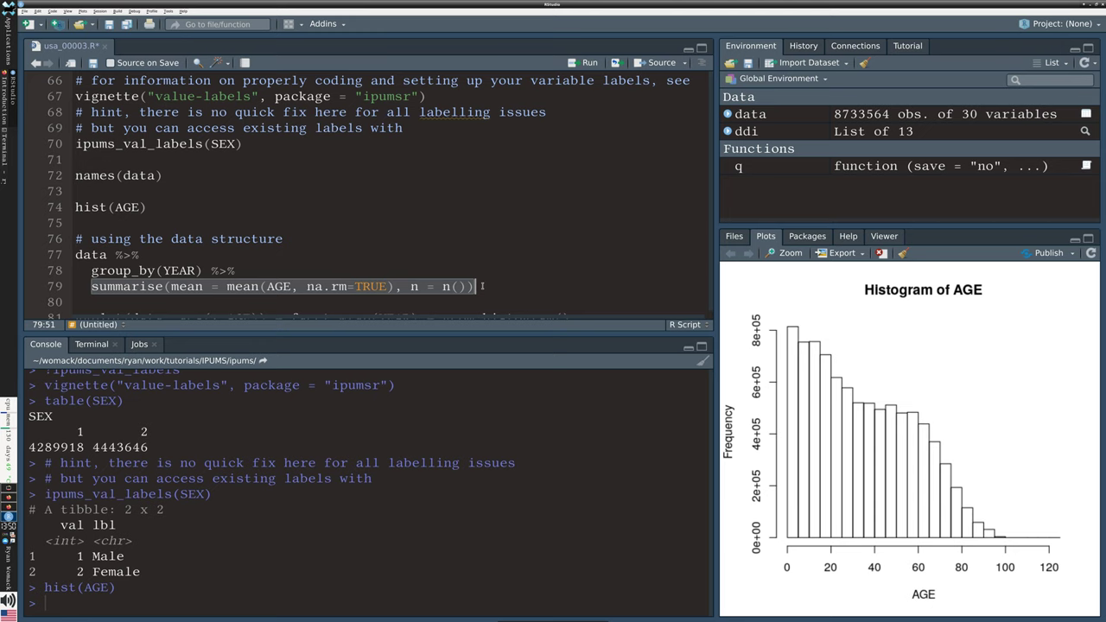
click(90, 254)
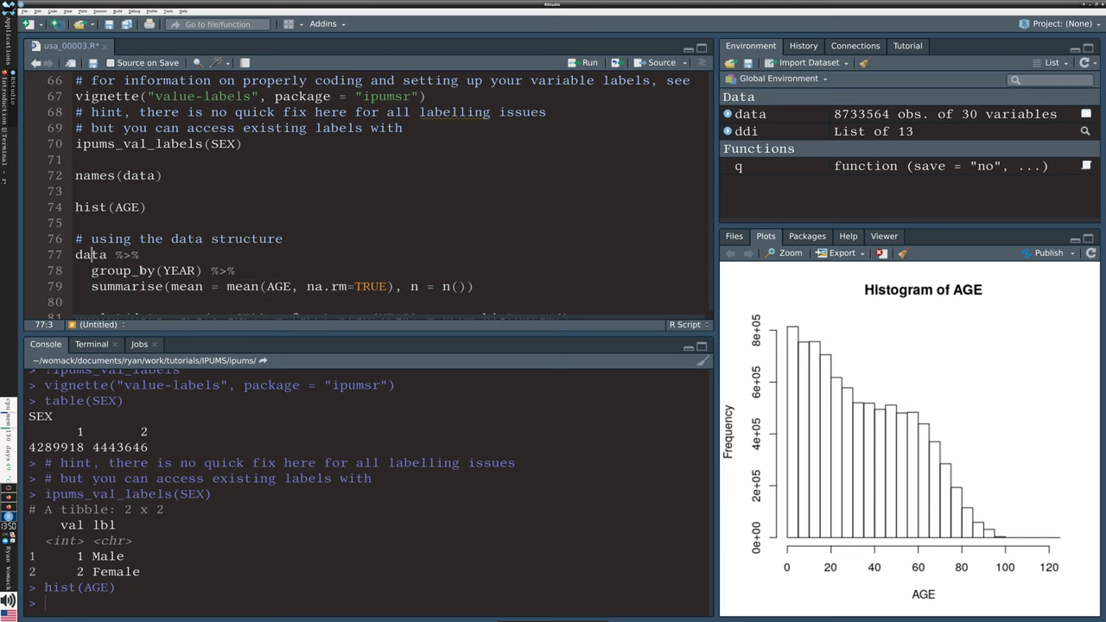
mouse_move(148, 270)
key(ctrl+Return)
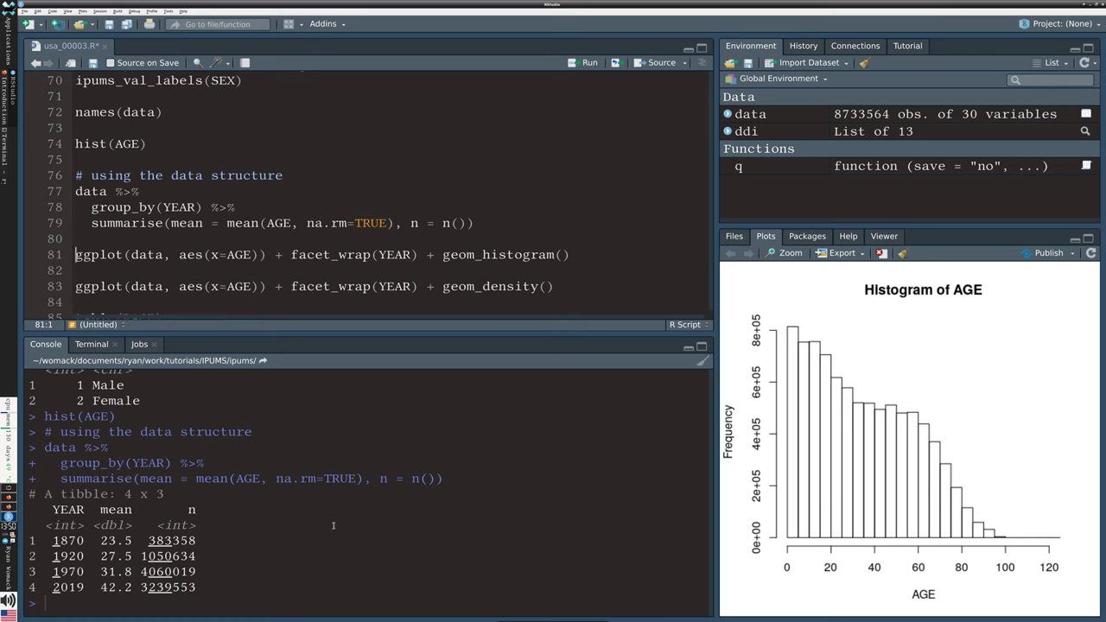
click(292, 224)
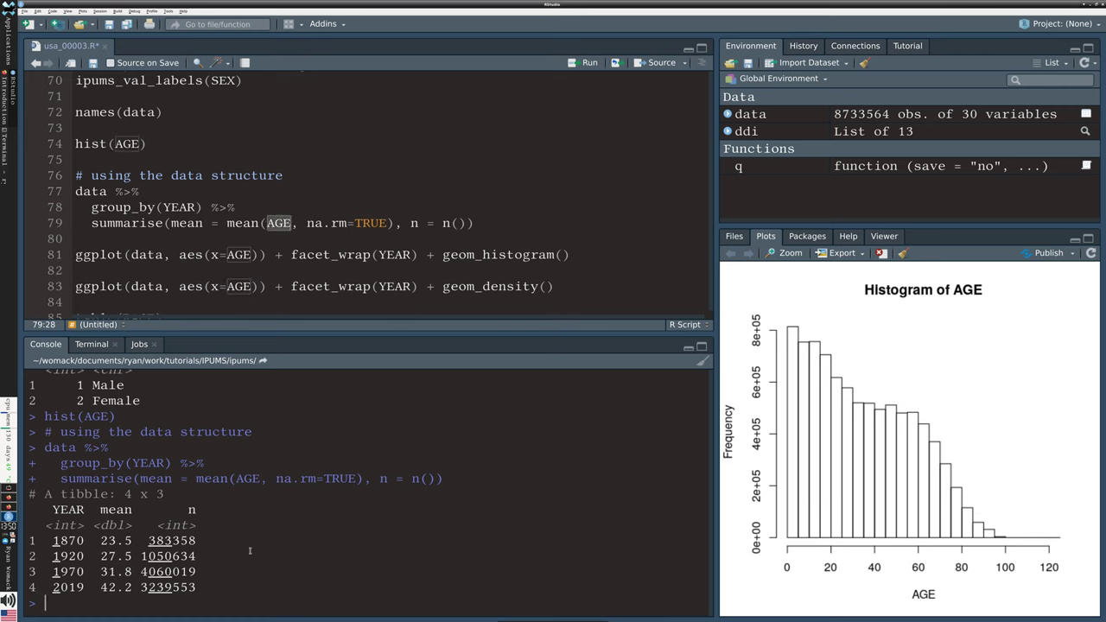
drag(94, 541, 133, 541)
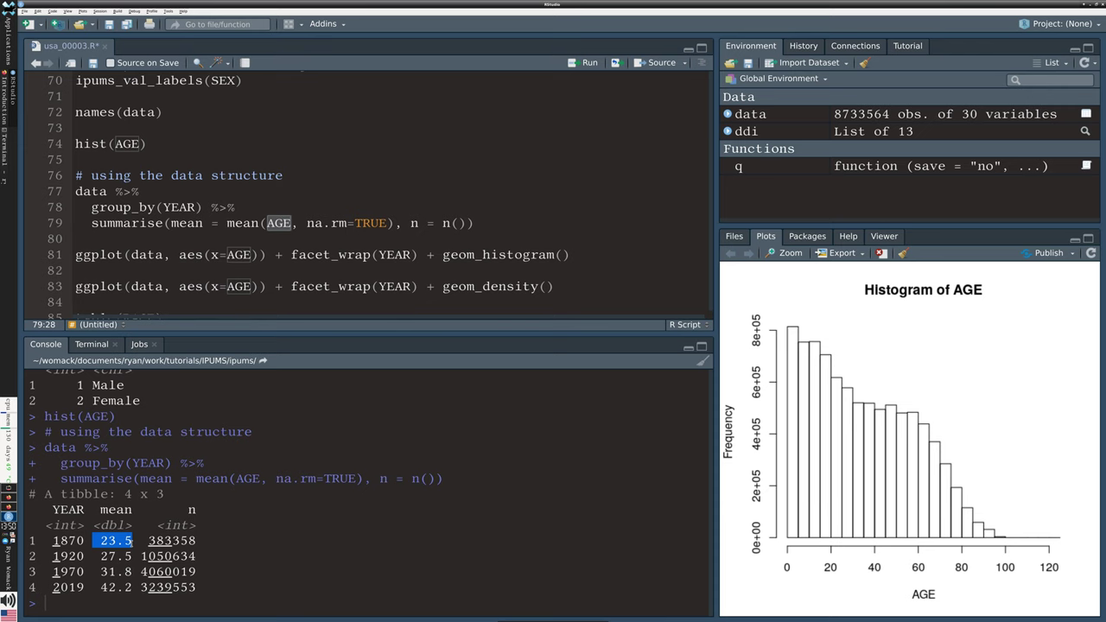
drag(102, 564, 131, 560)
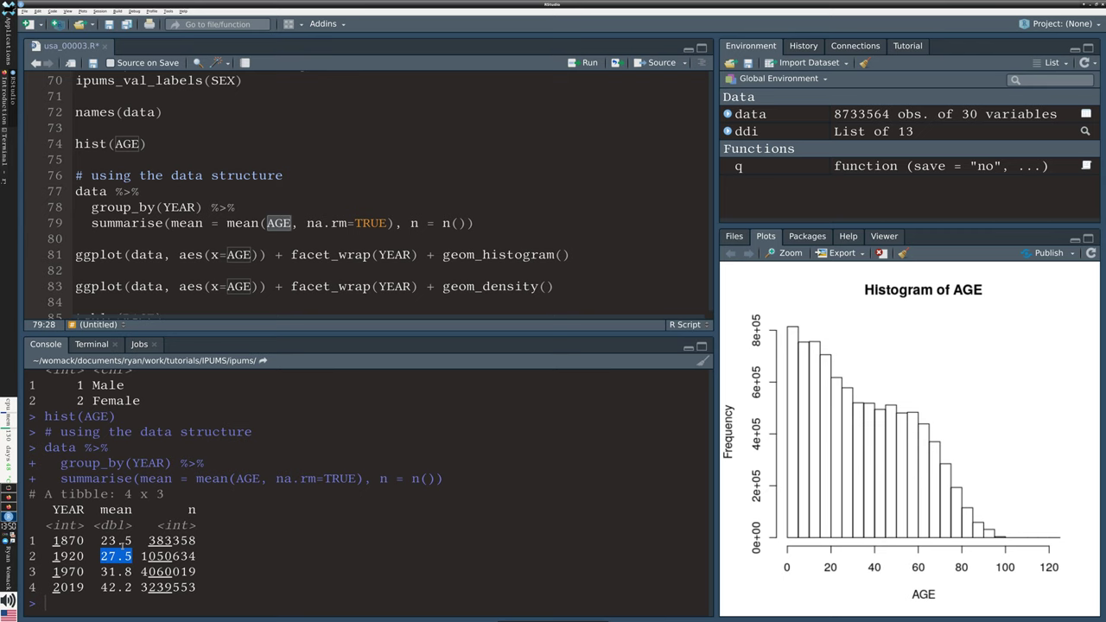
click(241, 544)
drag(102, 573, 133, 572)
click(128, 572)
drag(102, 572, 133, 573)
click(129, 572)
drag(102, 571, 132, 571)
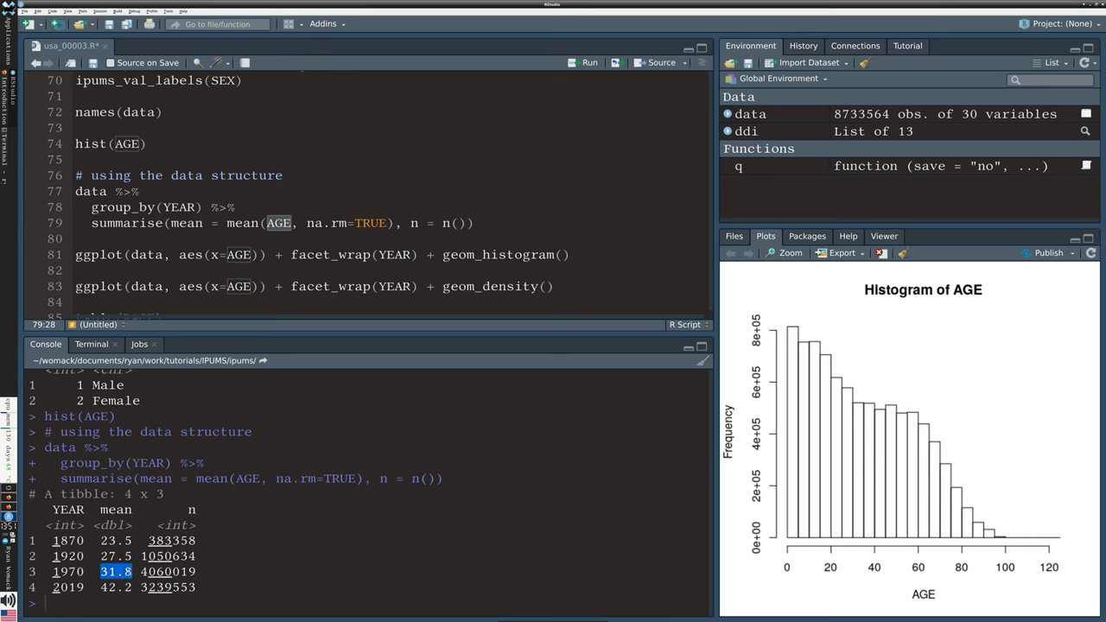
click(129, 572)
drag(102, 588, 132, 587)
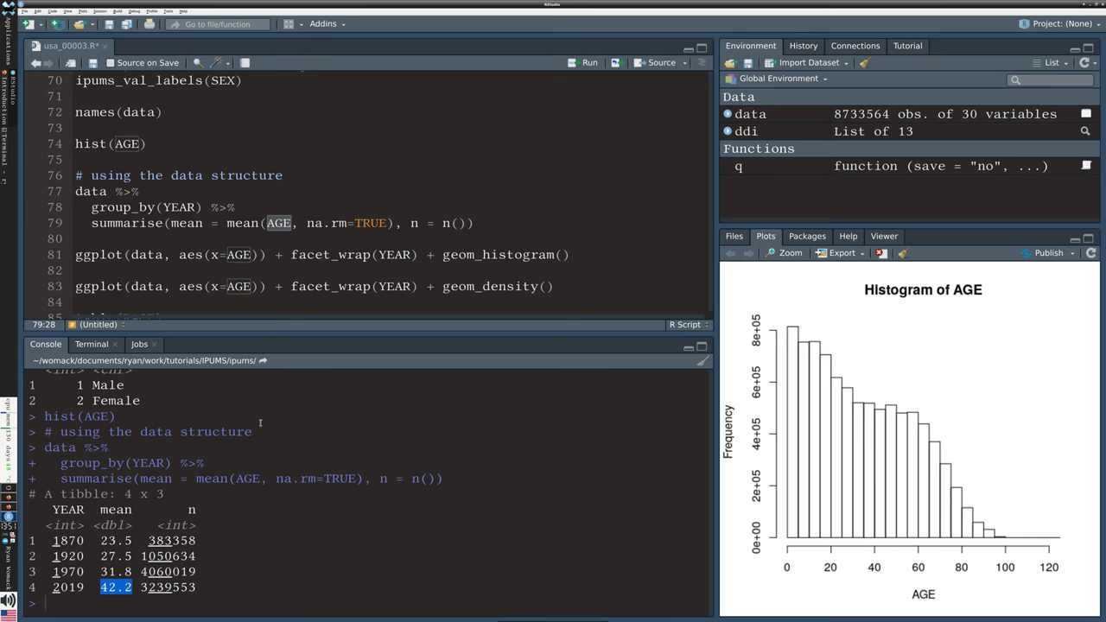
click(407, 188)
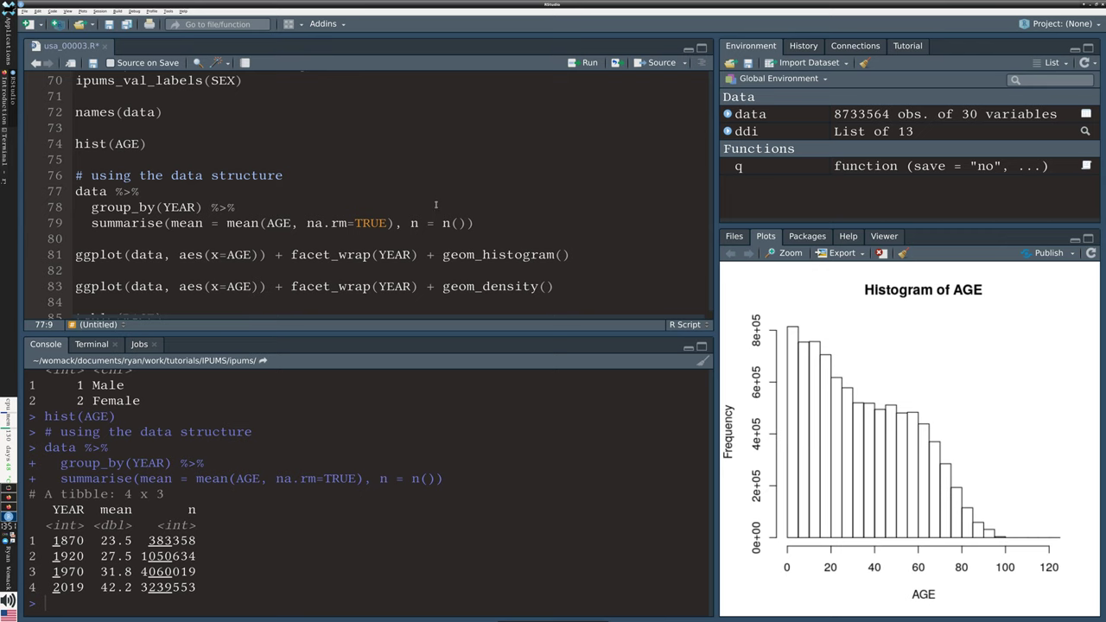
- Run the ggplot facet_wrap(YEAR) geom_histogram() line and widen the Plots pane
scroll(516, 196, down, 2)
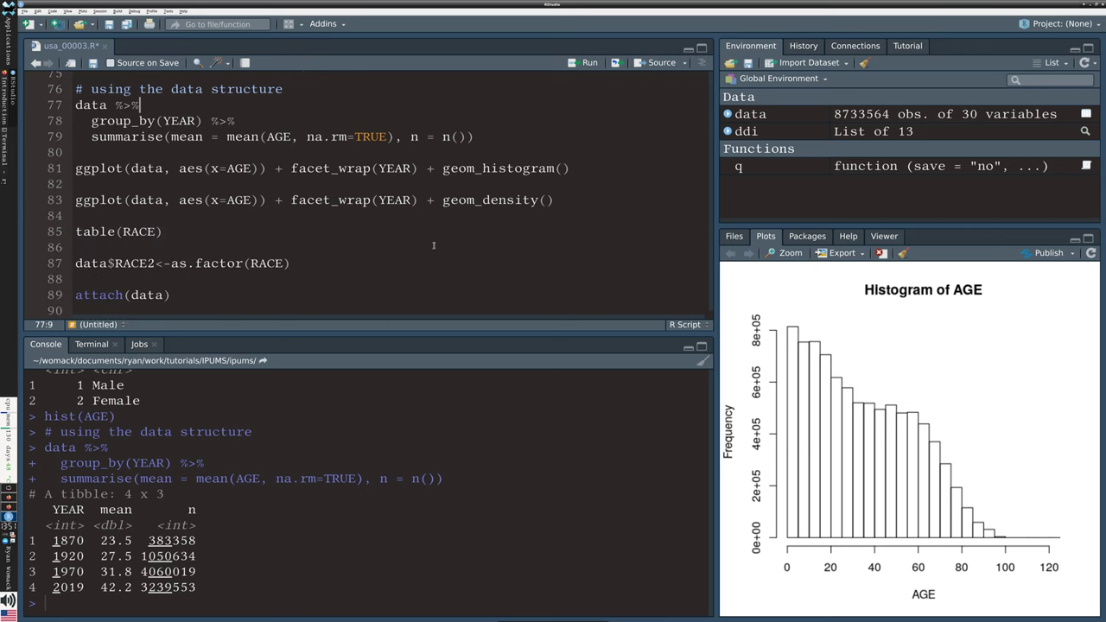
click(100, 168)
key(ctrl+Return)
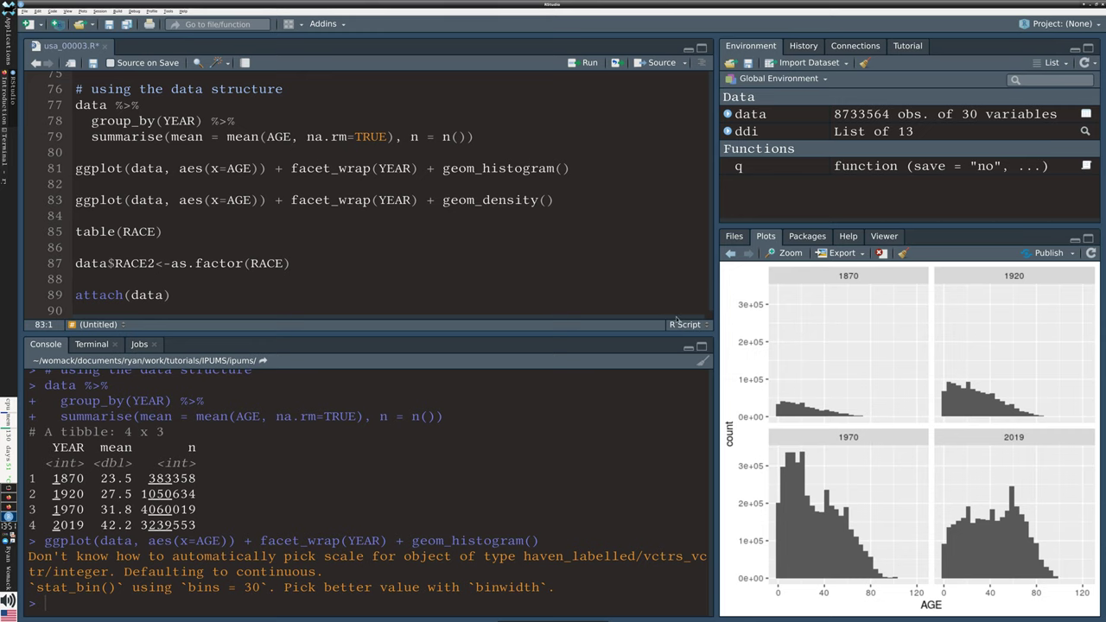
drag(719, 321, 623, 321)
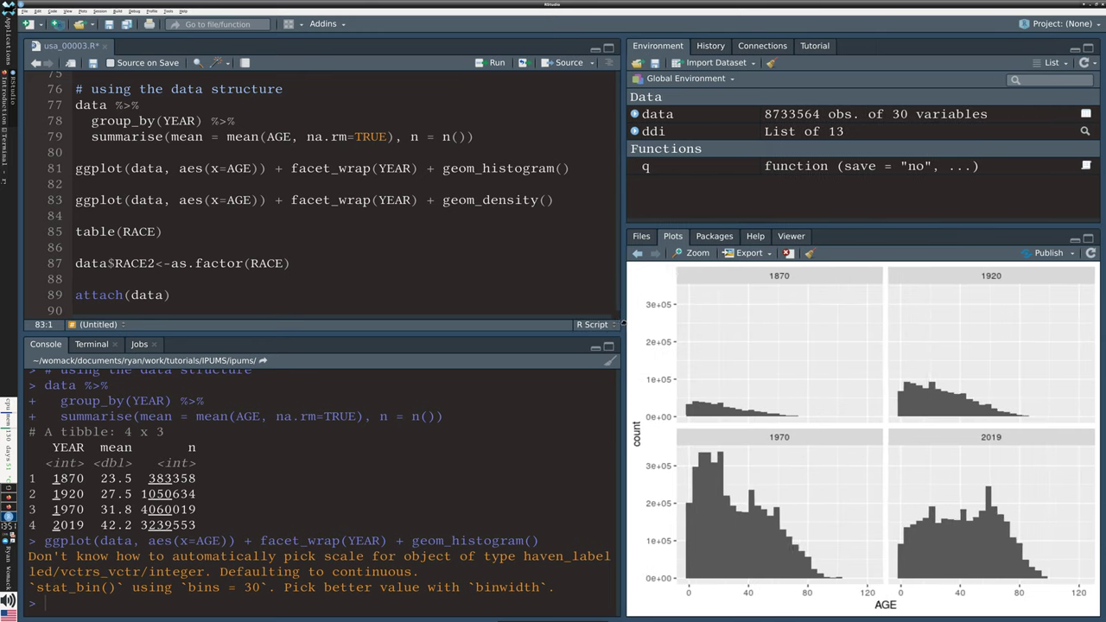
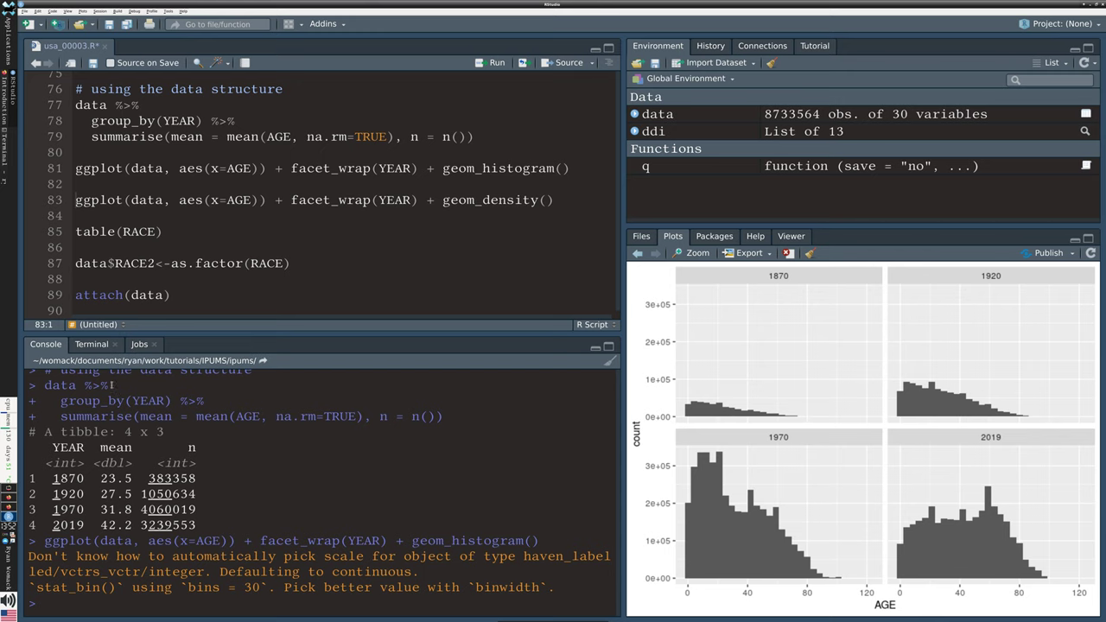
- Run the geom_density call on line 83 to plot AGE densities faceted by 1870, 1920, 1970 and 2019
click(76, 200)
key(ctrl+Return)
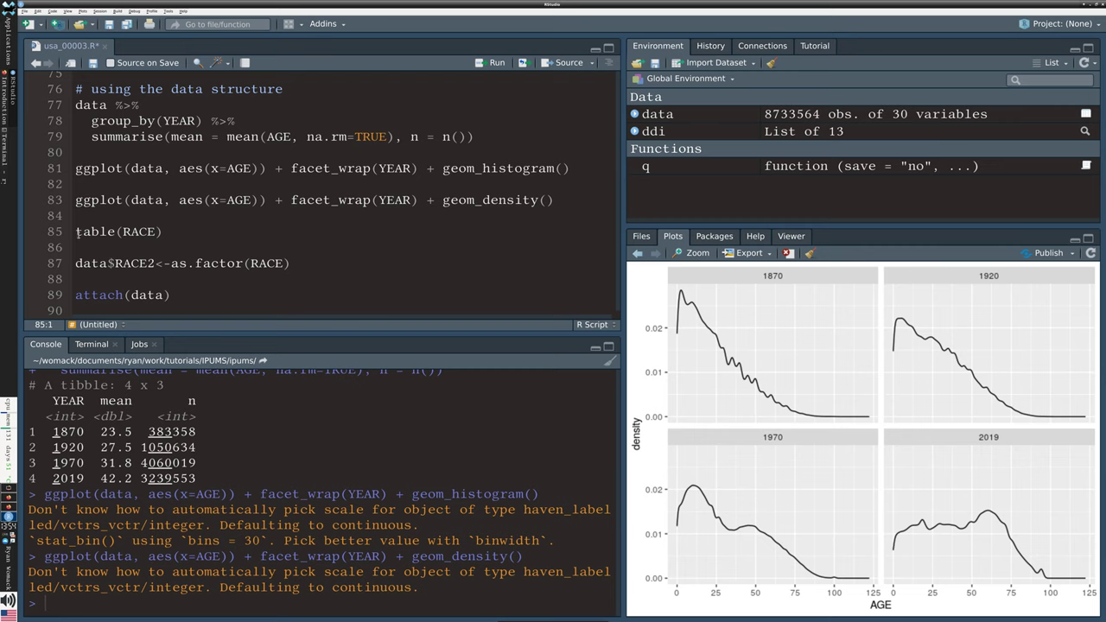
- Print the table(RACE) frequencies and highlight the counts for race codes 1 and 2
key(ctrl+Return)
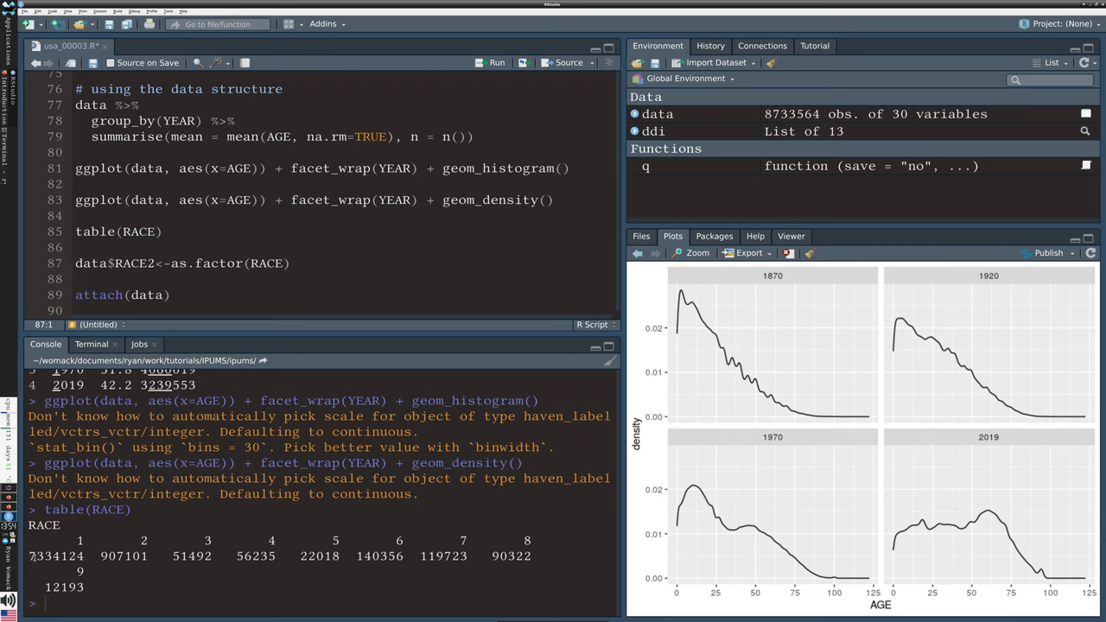
drag(34, 556, 76, 556)
click(91, 559)
drag(100, 557, 150, 556)
click(151, 558)
- Copy the ipums_val_labels(SEX) line and add a blank line below table(RACE)
scroll(292, 289, up, 2)
scroll(309, 288, down, 2)
scroll(201, 256, up, 3)
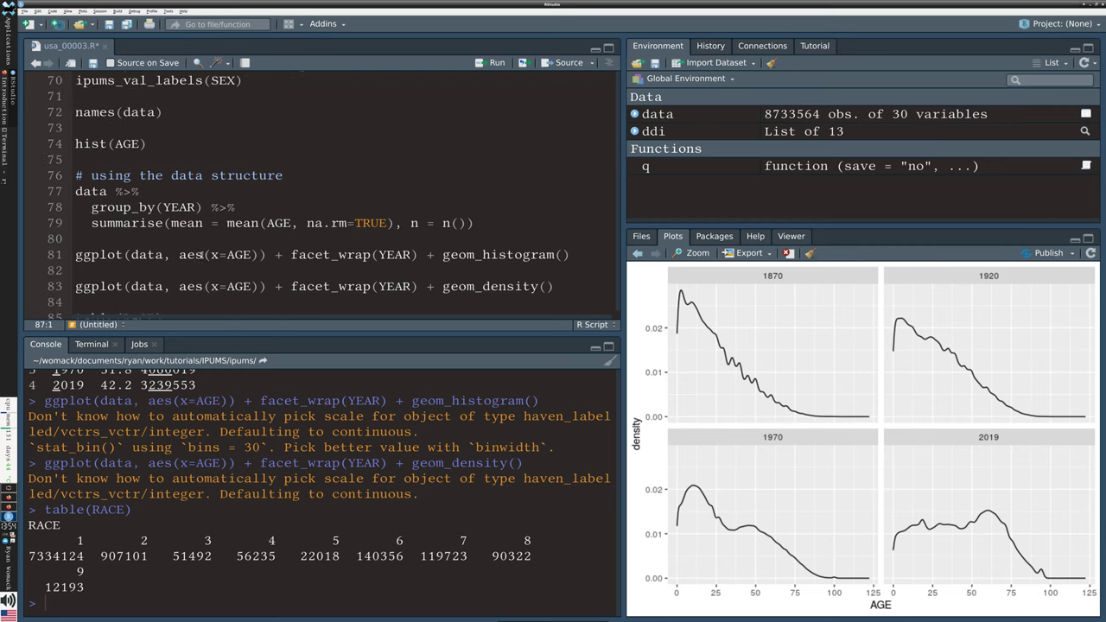
click(171, 80)
drag(243, 81, 76, 83)
key(ctrl+c)
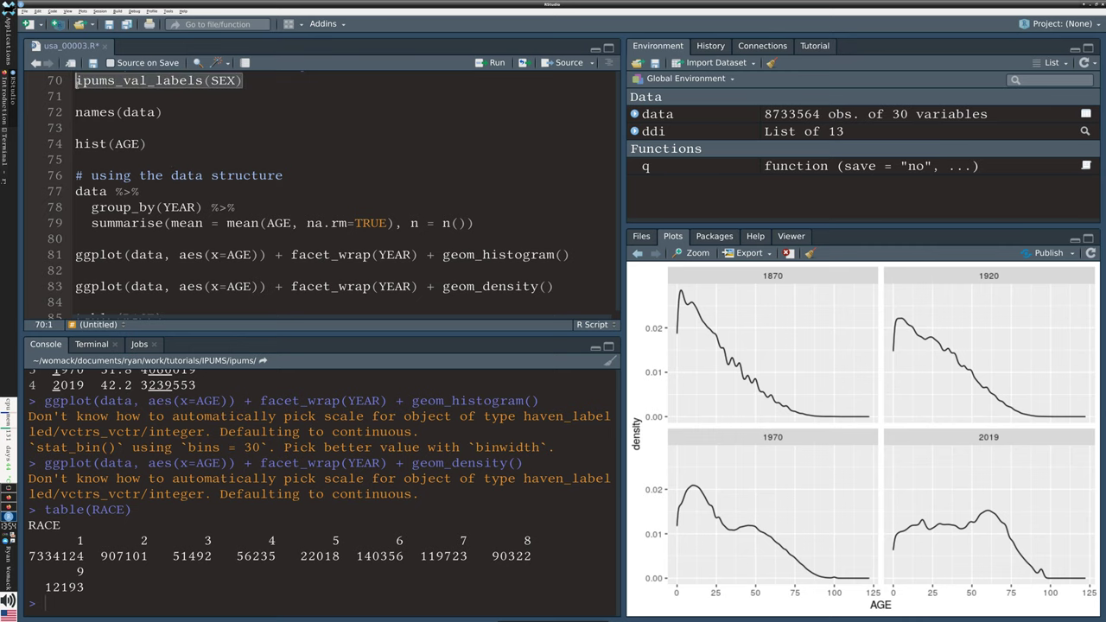
scroll(237, 264, down, 3)
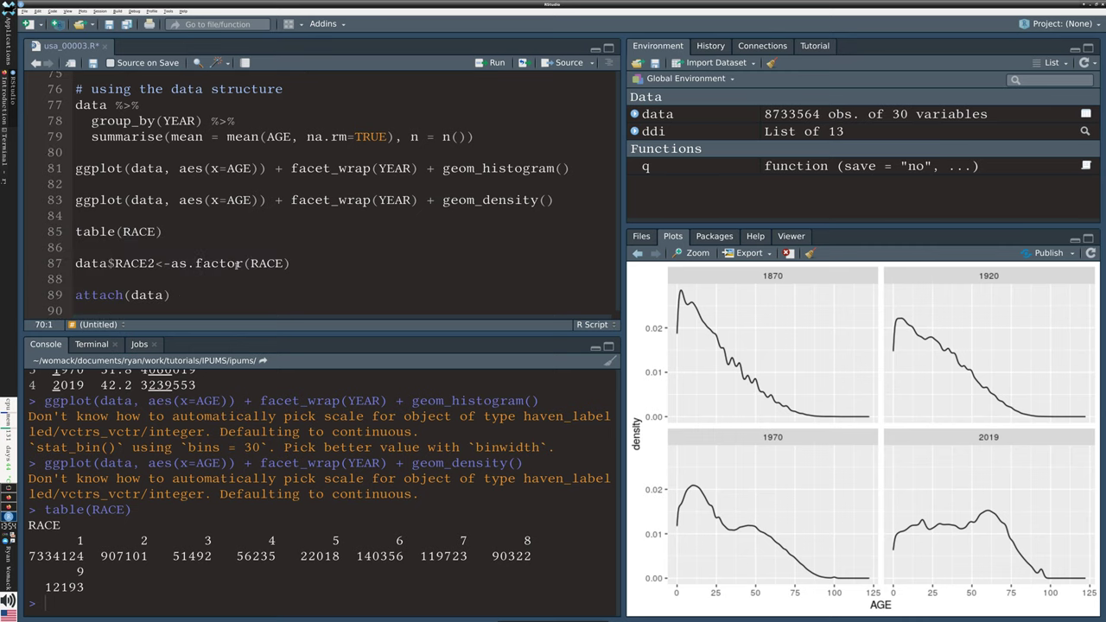
click(172, 233)
key(Return)
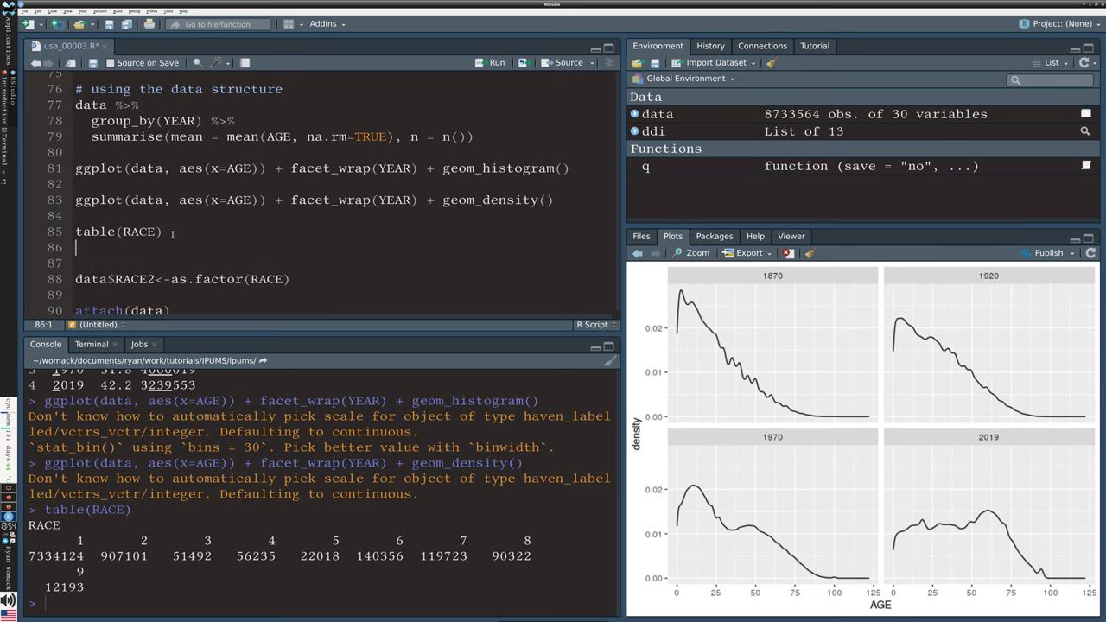
- Add and run ipums_val_labels(RACE), highlighting the Chinese and Other Asian or Pacific Islander labels
key(ctrl+v)
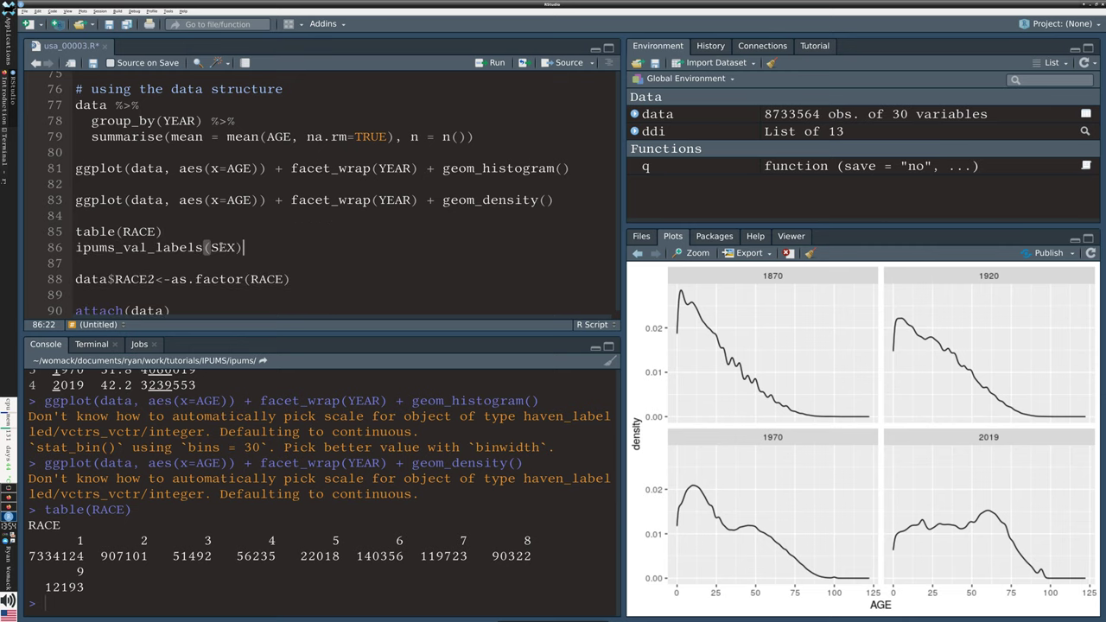
double_click(216, 248)
text(RACE)
click(190, 249)
click(109, 248)
key(ctrl+Return)
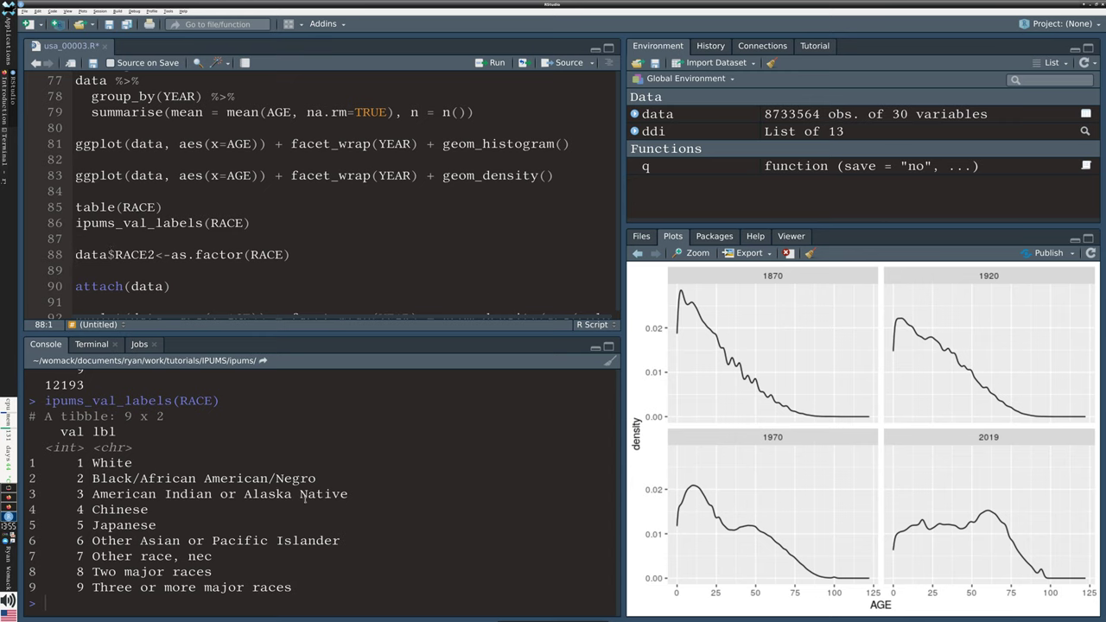
drag(92, 509, 173, 512)
click(130, 524)
drag(93, 540, 173, 540)
click(171, 534)
- Rerun table(RACE) and highlight the counts for race codes 4 to 6
click(107, 208)
key(ctrl+Return)
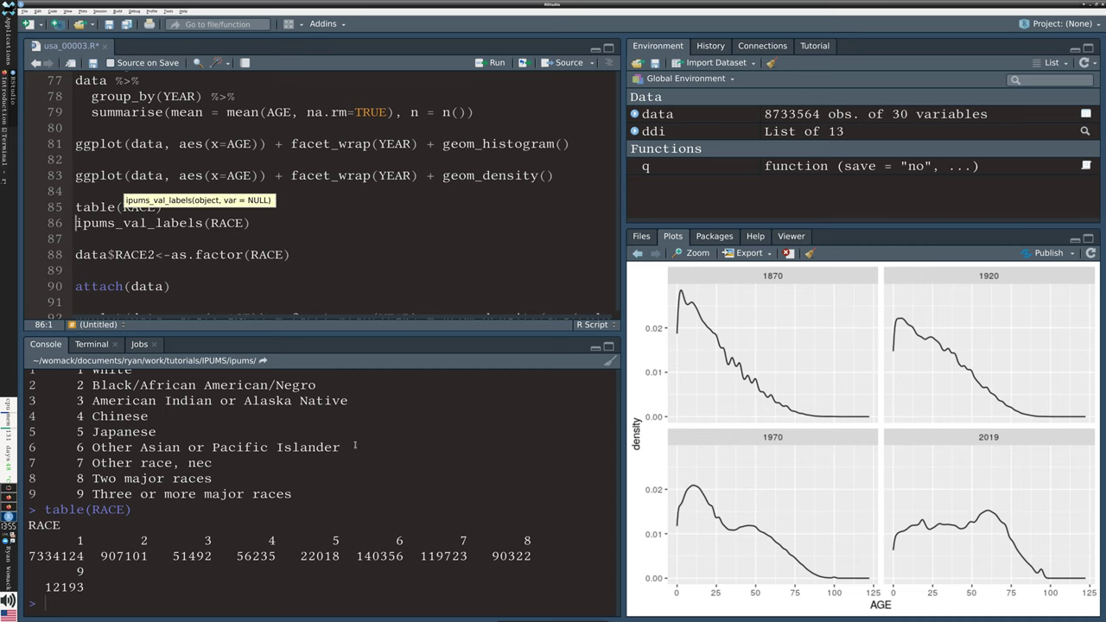
double_click(271, 541)
drag(334, 541, 413, 541)
click(352, 573)
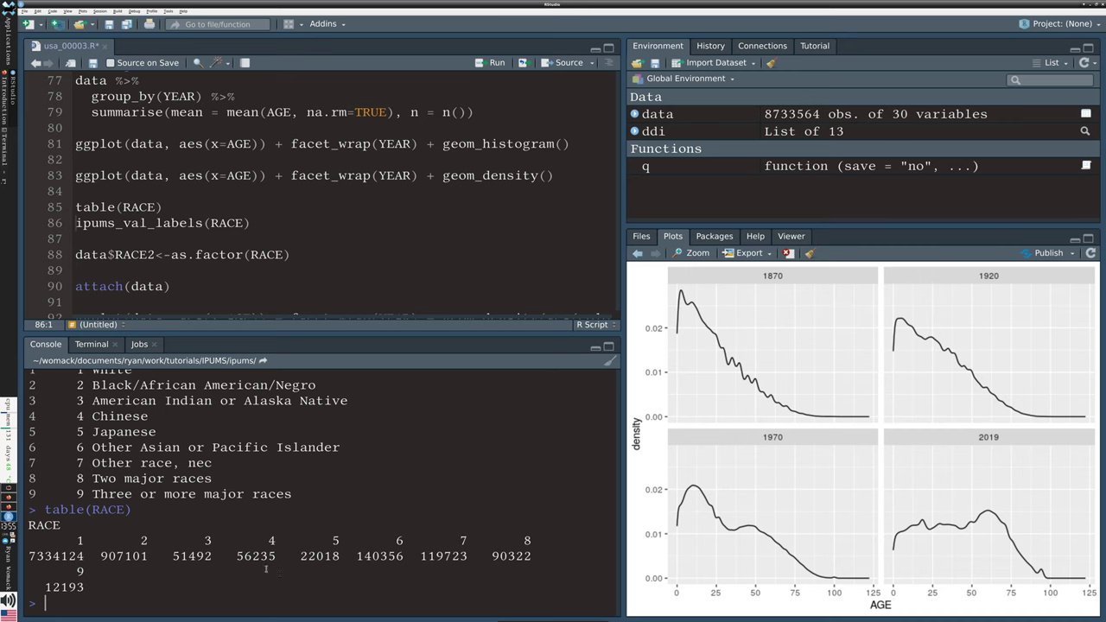
drag(236, 555, 403, 556)
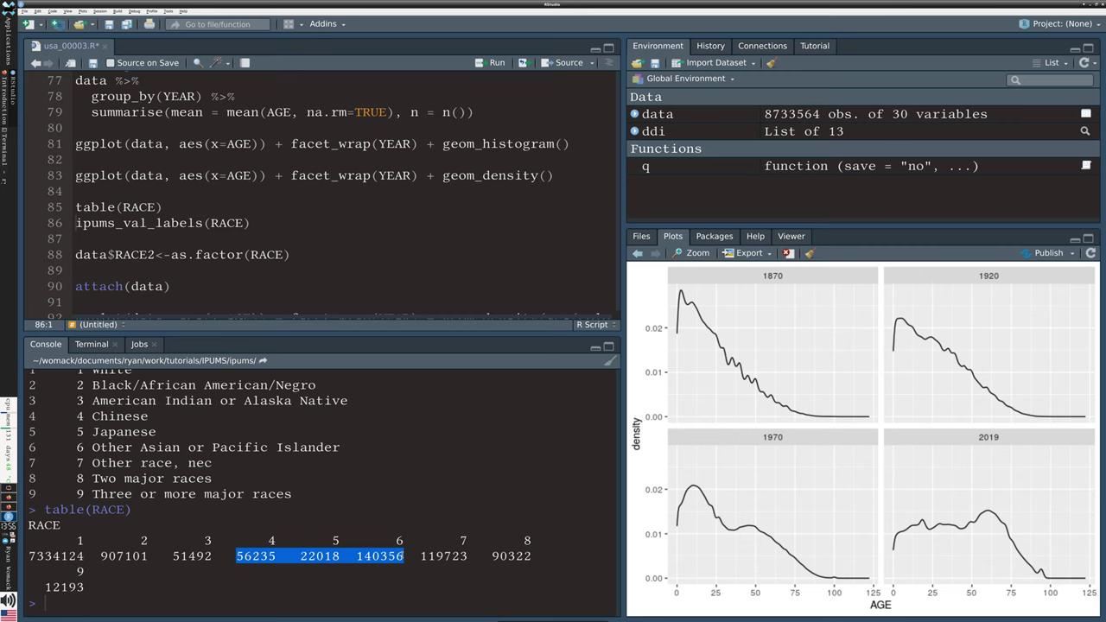
click(284, 578)
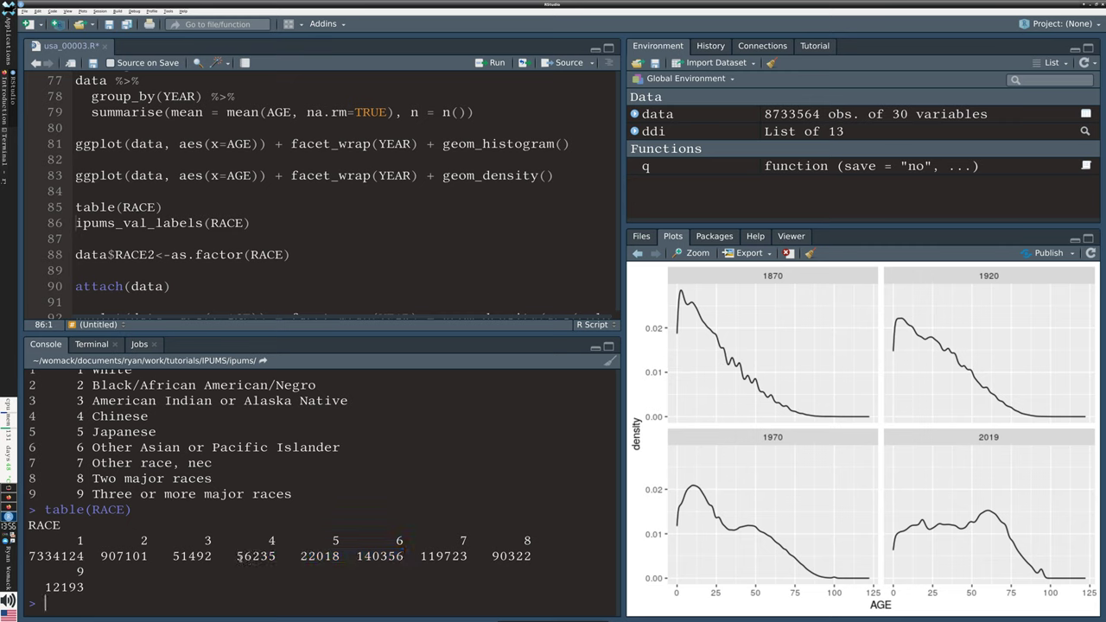
drag(241, 558, 404, 558)
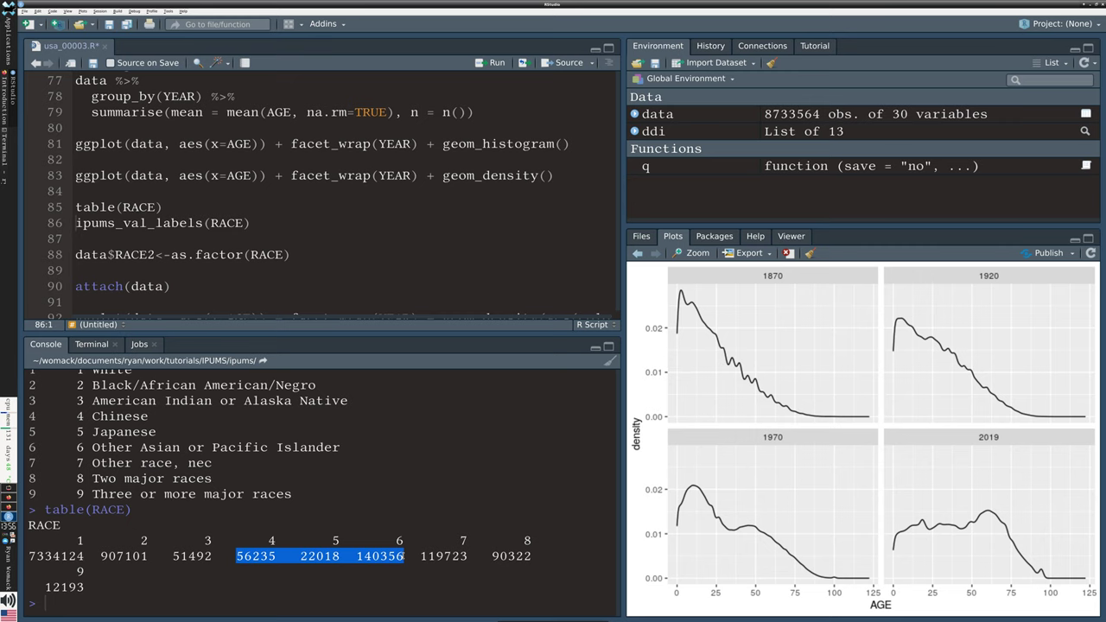
click(333, 568)
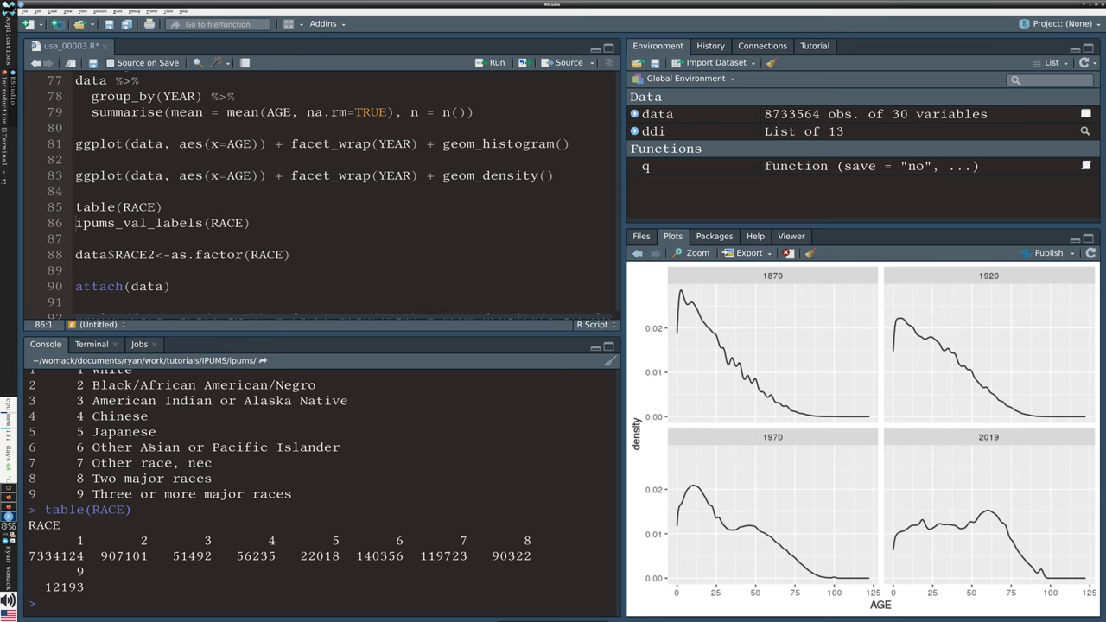
drag(247, 539, 395, 556)
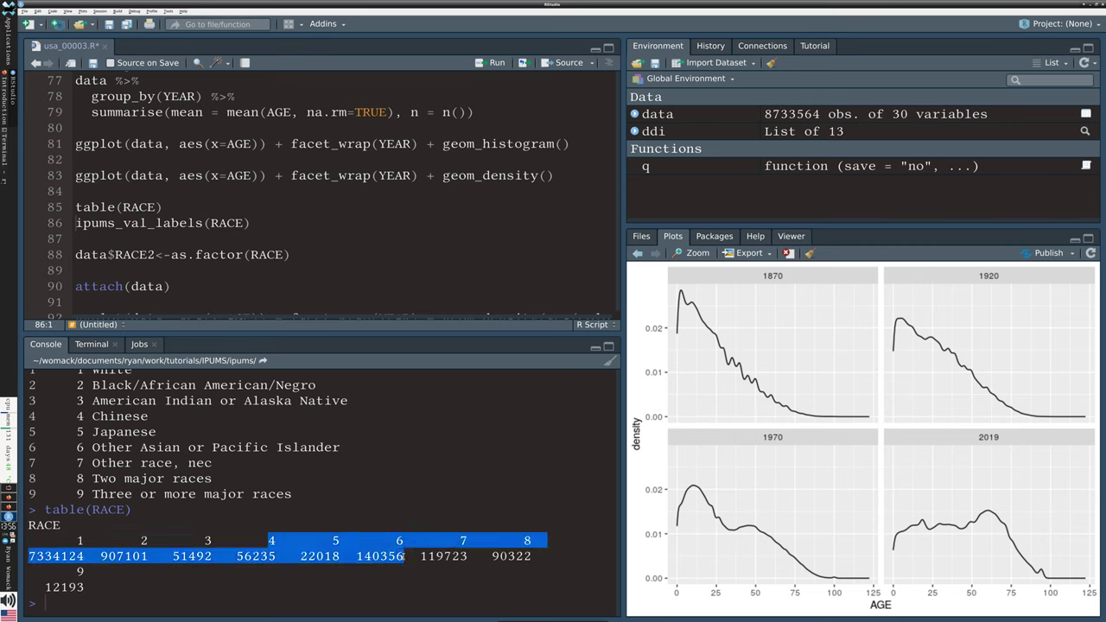
click(402, 556)
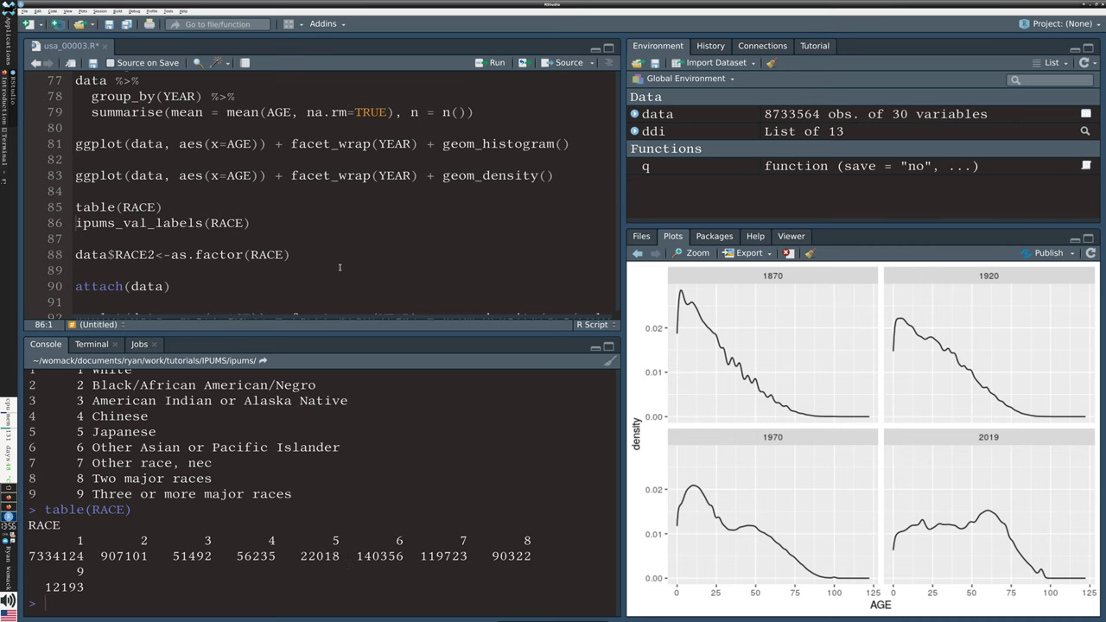
scroll(338, 265, down, 2)
scroll(339, 267, up, 2)
- Duplicate the yearly summarise block (lines 77-79) below ipums_val_labels(RACE)
key(Down)
key(Down)
key(Right)
key(Right)
key(Right)
key(Right)
scroll(211, 281, down, 2)
scroll(212, 281, up, 2)
scroll(231, 279, up, 4)
scroll(255, 274, down, 2)
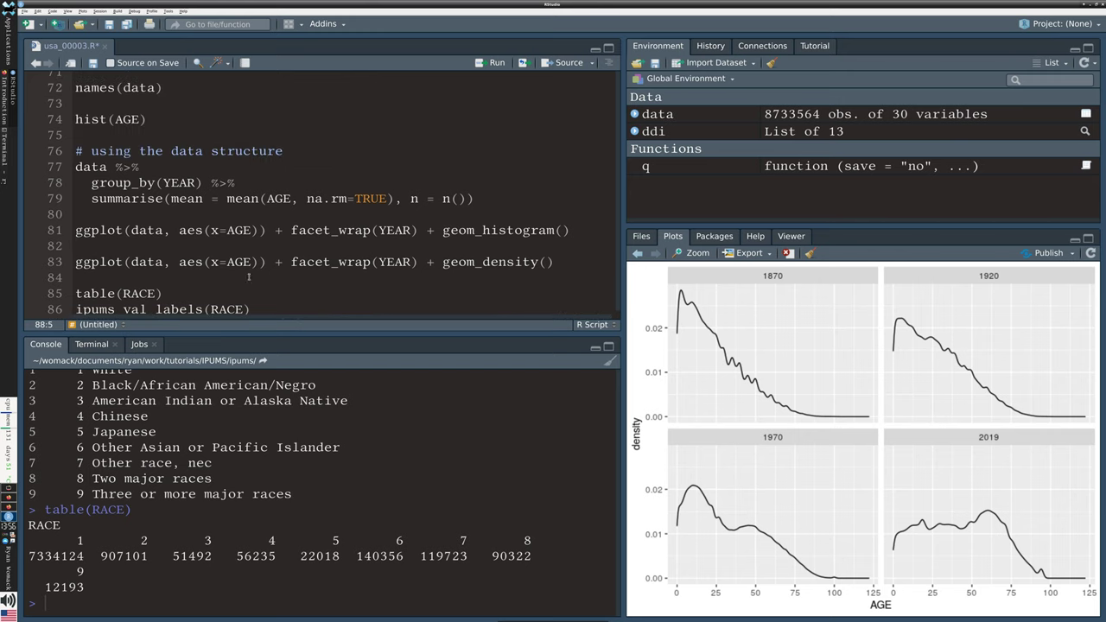
drag(77, 167, 486, 202)
key(ctrl+c)
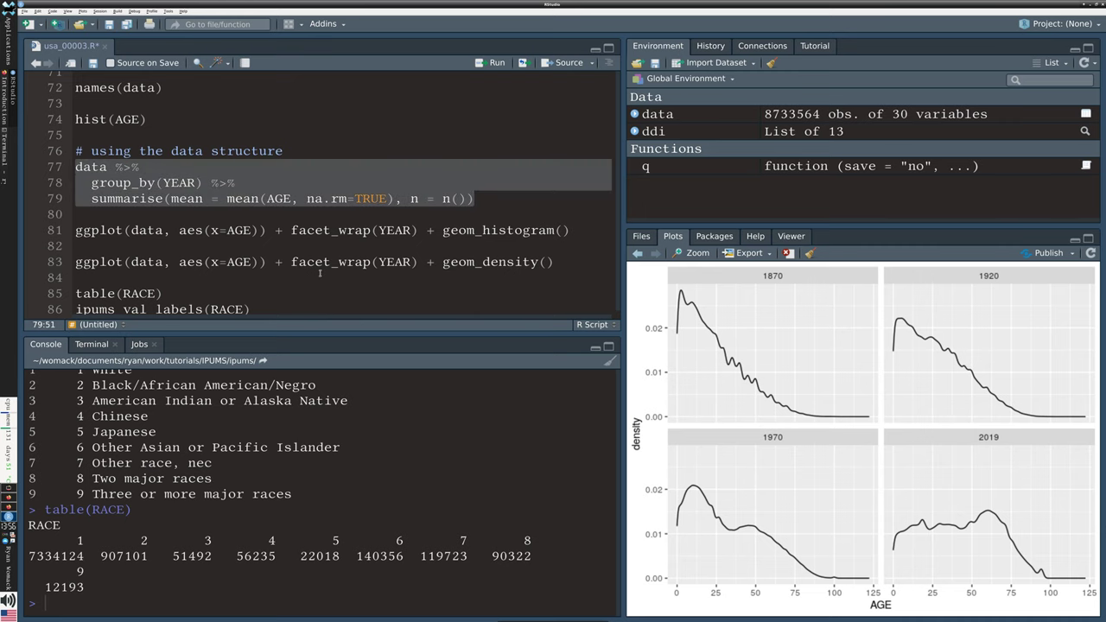
scroll(320, 264, down, 2)
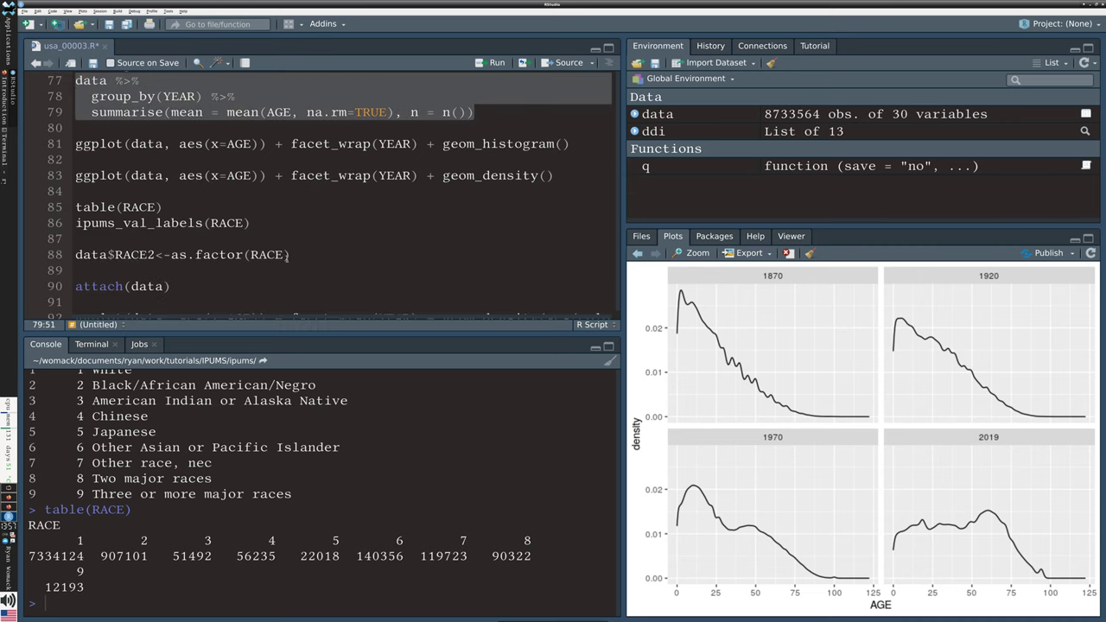
click(275, 224)
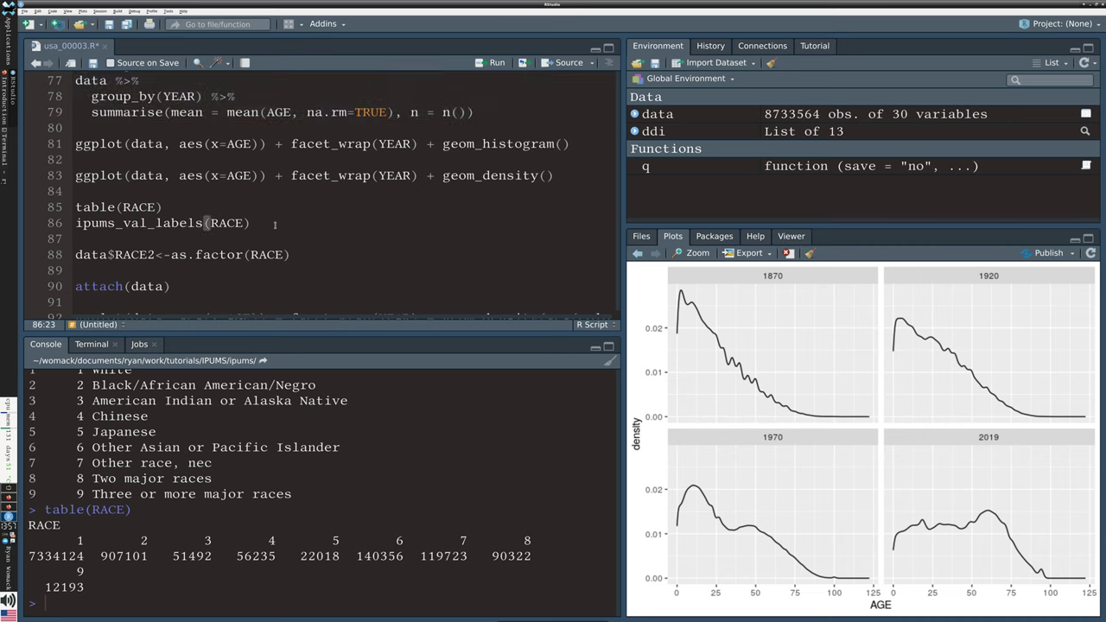
key(Return)
key(Return)
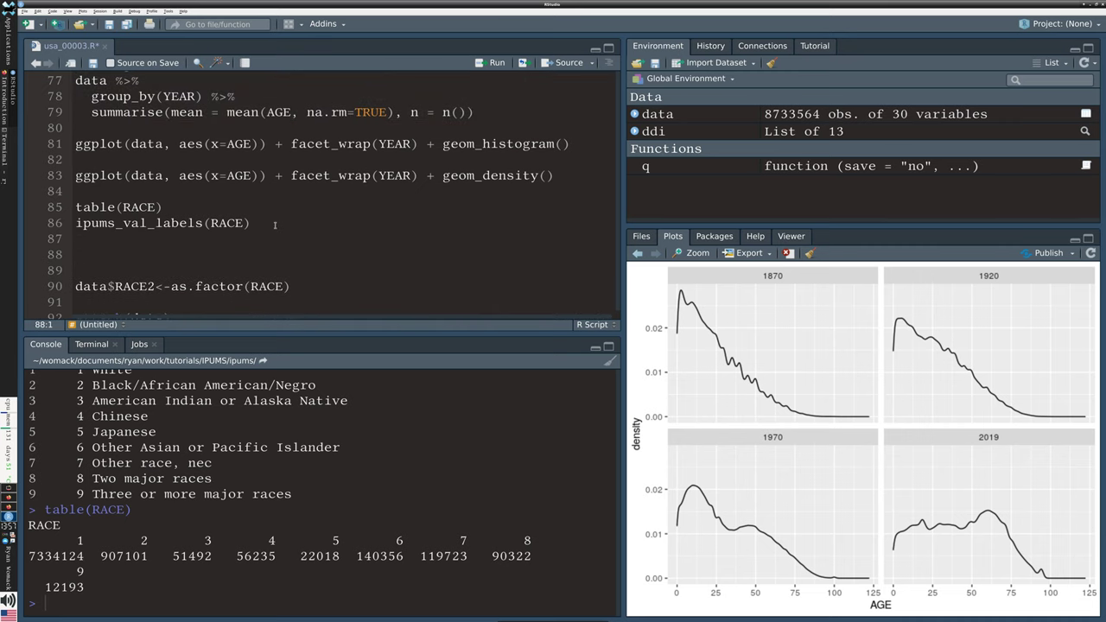
key(ctrl+v)
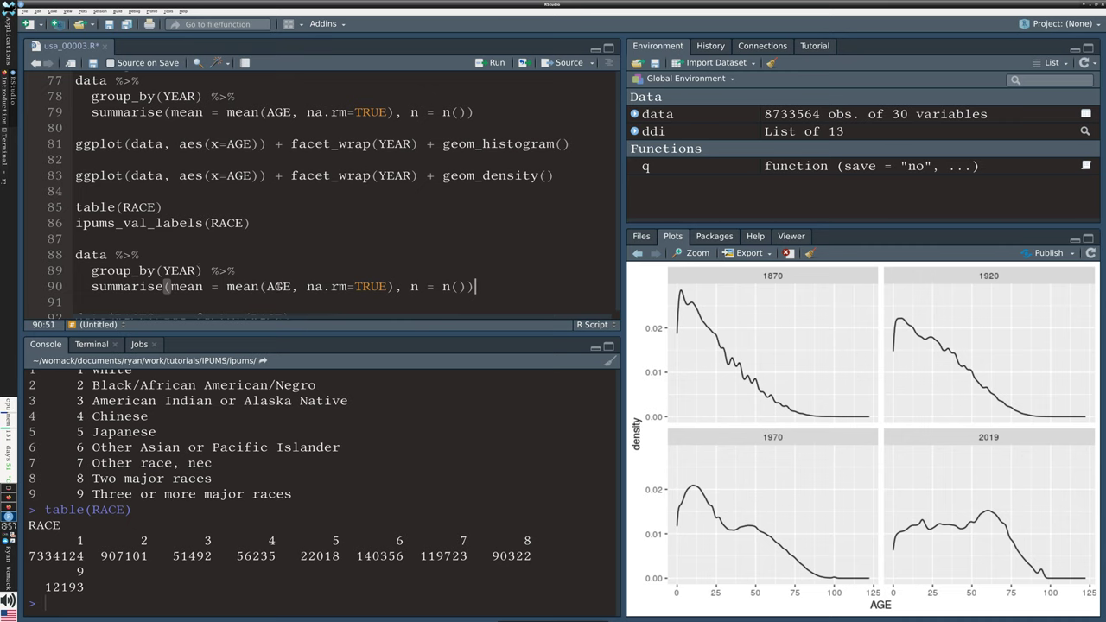
- Change the pasted mean from AGE to RACE and run it, giving 1.81 for 2019
click(269, 286)
key(Delete)
key(Delete)
key(Delete)
text(RACE)
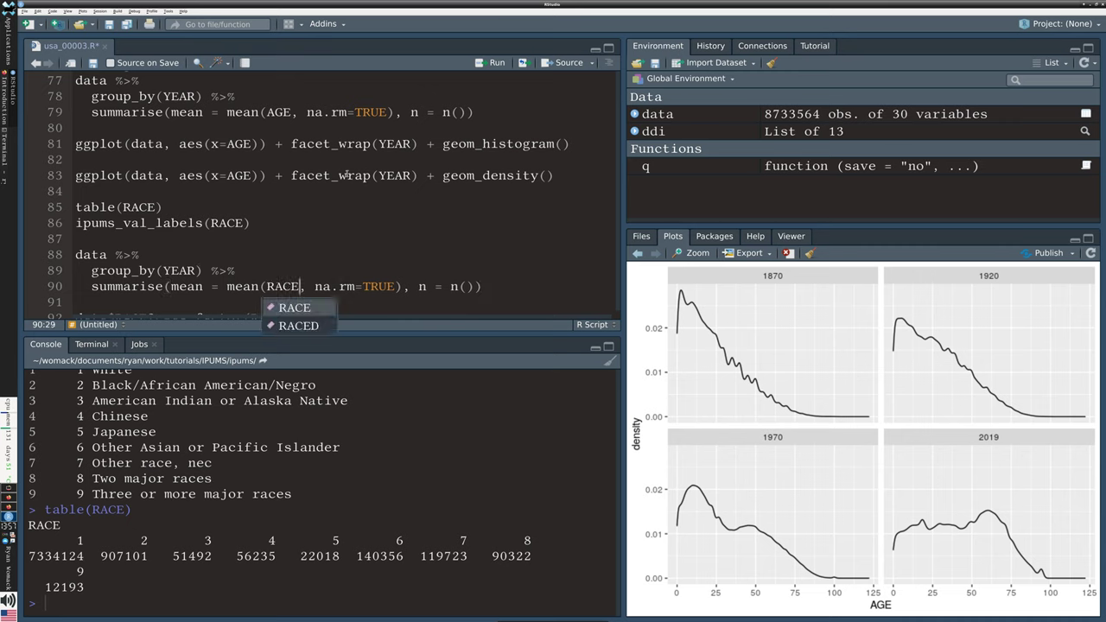
scroll(349, 251, down, 2)
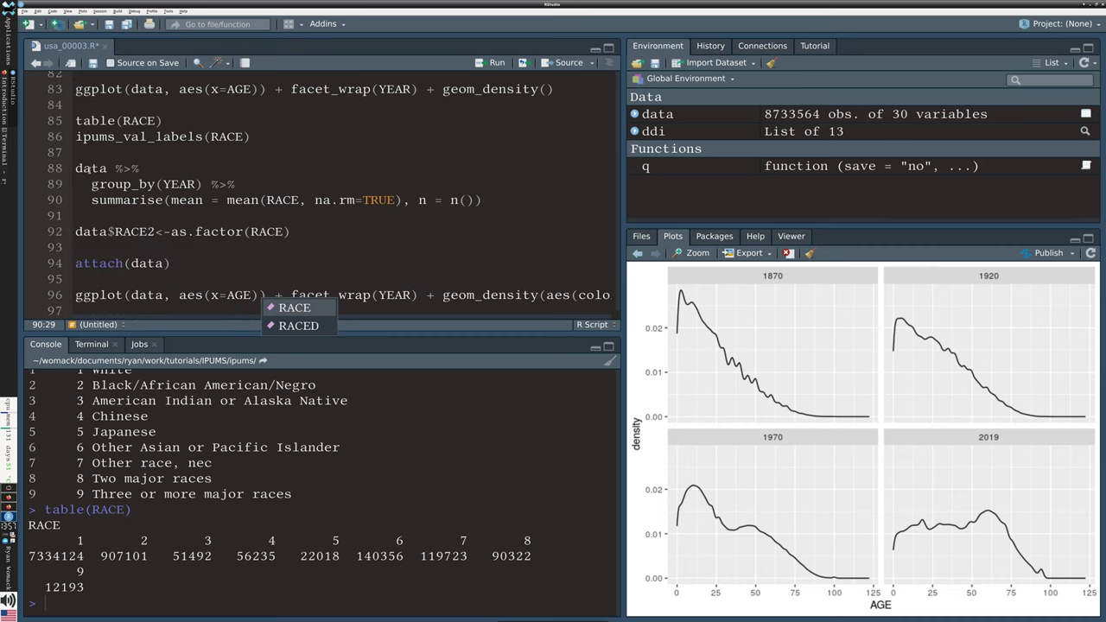
click(90, 168)
key(ctrl+Return)
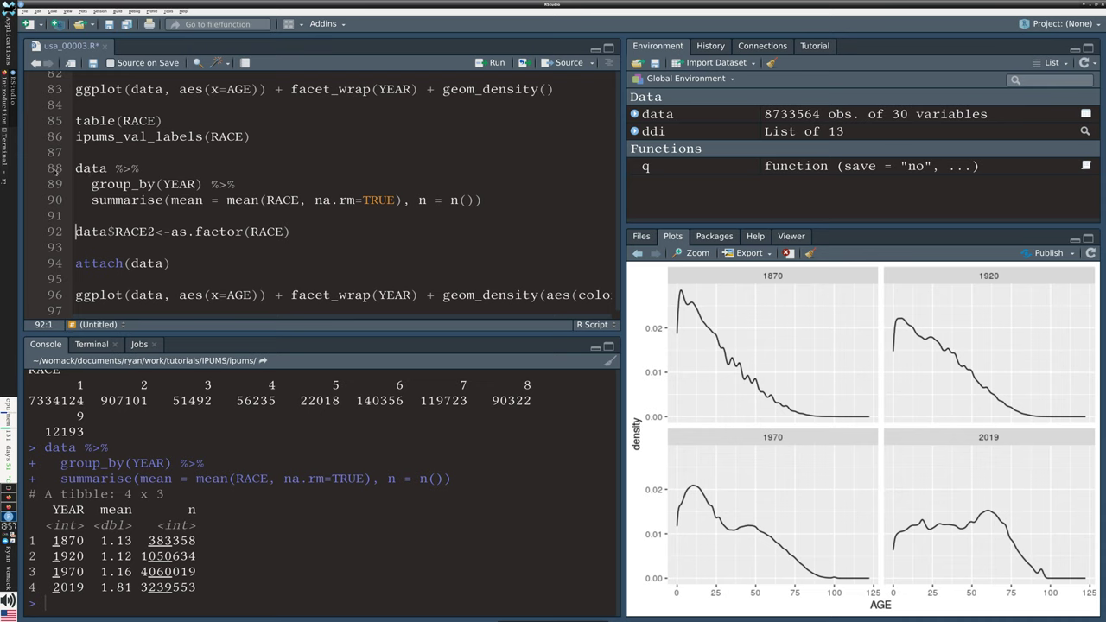
drag(76, 385, 125, 384)
click(126, 384)
double_click(79, 384)
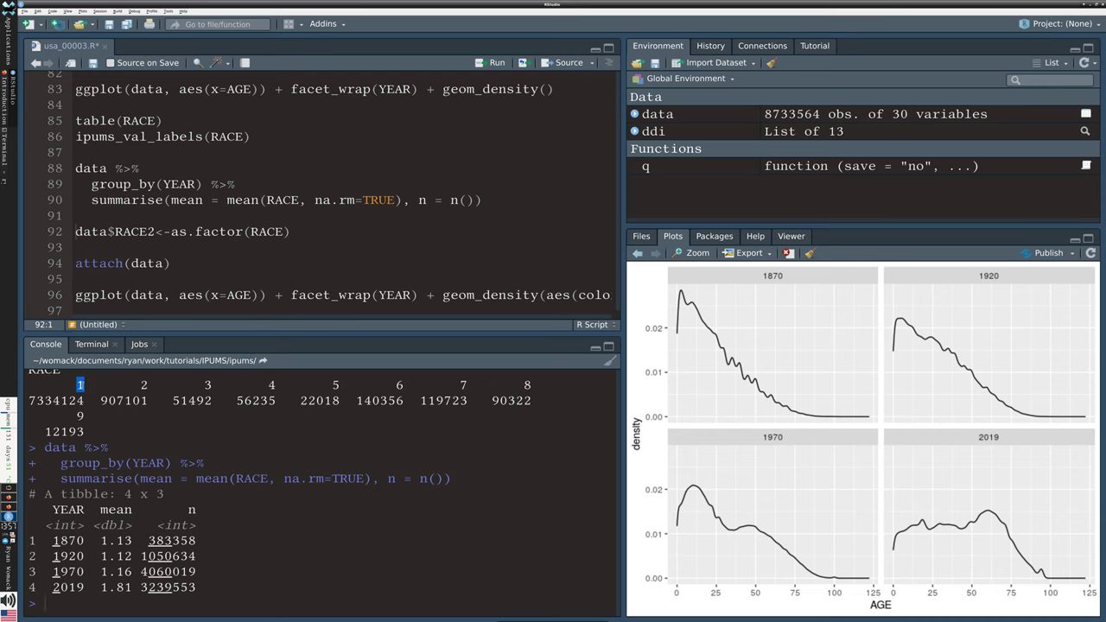
double_click(144, 384)
click(260, 535)
drag(101, 588, 128, 588)
click(128, 588)
drag(139, 386, 383, 422)
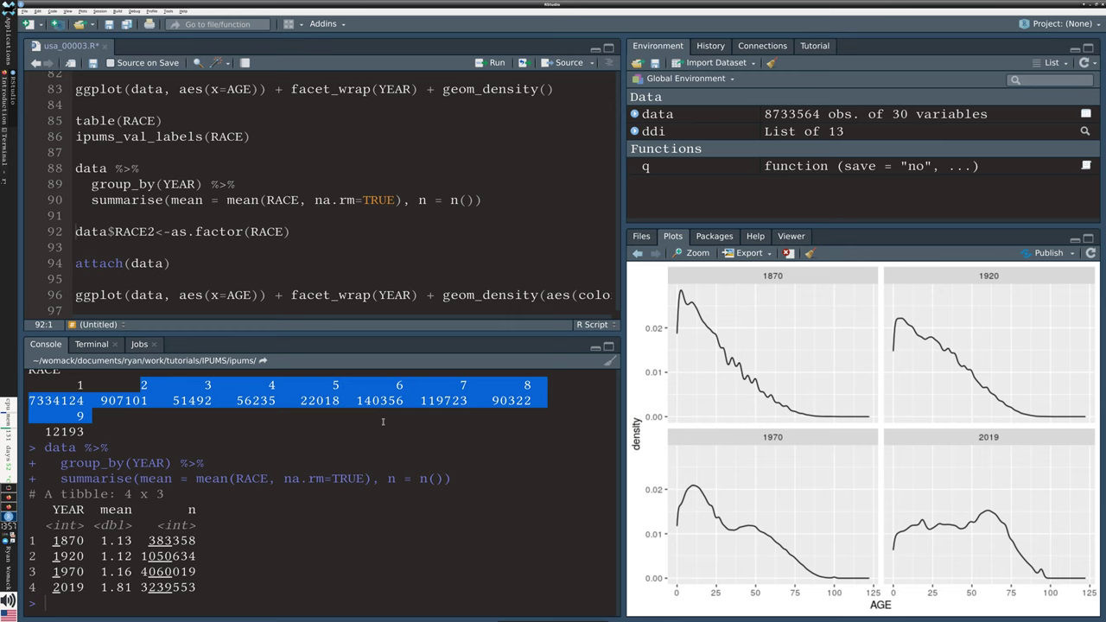
click(284, 263)
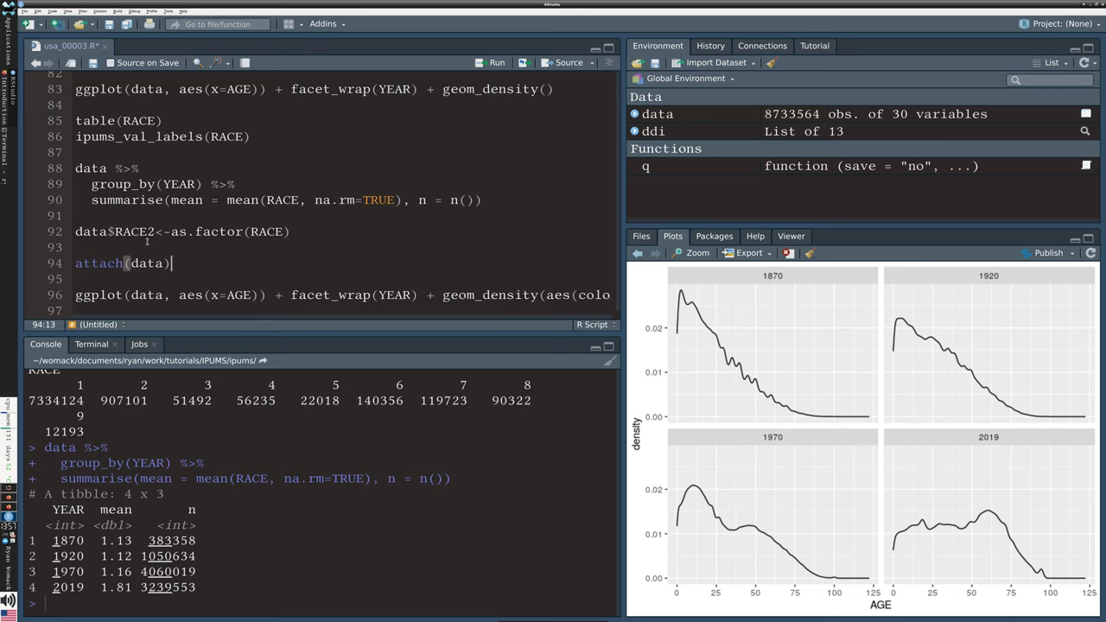
- Create RACE2 with as.factor(RACE), then attach(data) and review the masked-objects list
key(Up)
key(Up)
key(shift+Right)
key(shift+Right)
key(shift+Right)
key(shift+Right)
key(shift+Right)
key(shift+Right)
key(shift+Right)
key(shift+Right)
key(shift+Right)
key(shift+Right)
key(shift+Right)
key(shift+Right)
key(shift+Right)
key(shift+Right)
key(shift+Right)
key(Left)
key(Left)
key(Left)
key(Left)
key(Left)
drag(169, 233, 301, 236)
click(102, 230)
key(ctrl+Return)
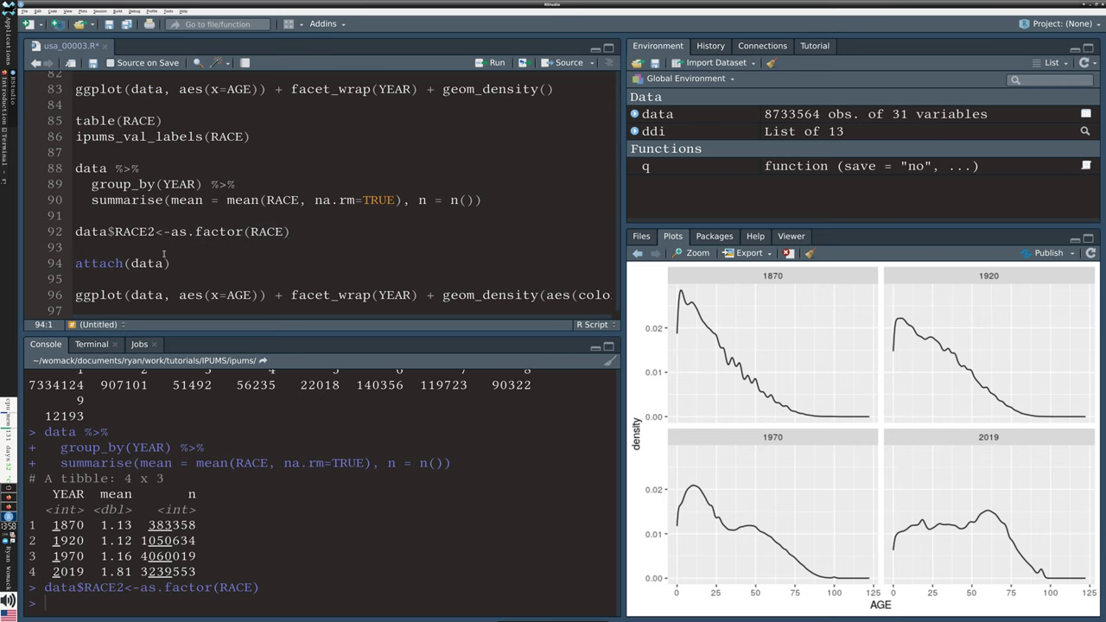
key(ctrl+Return)
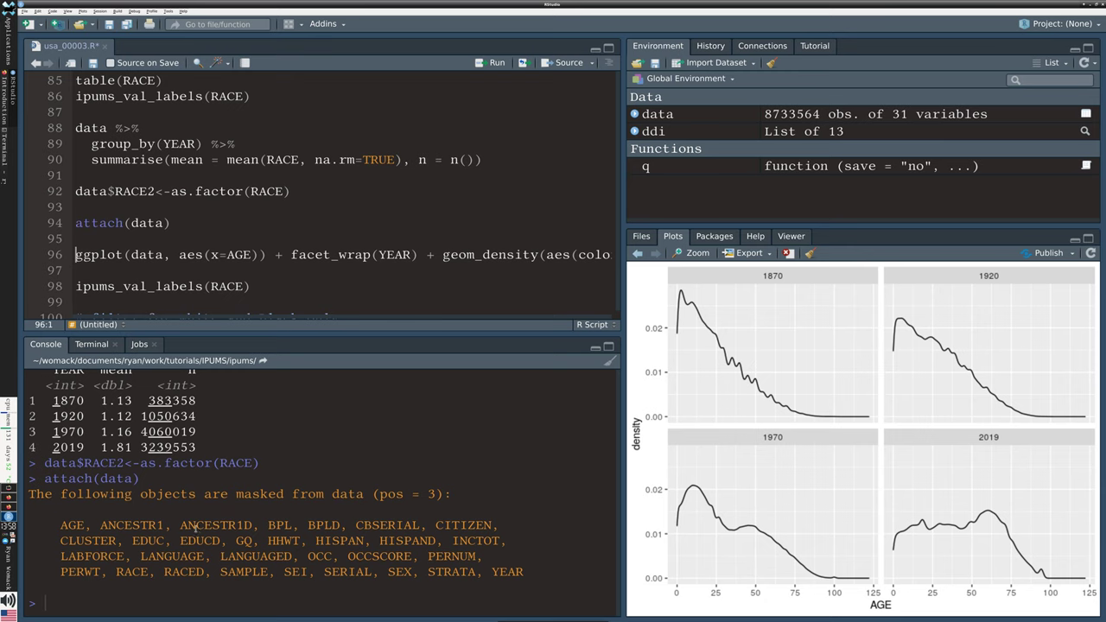
drag(61, 526, 530, 572)
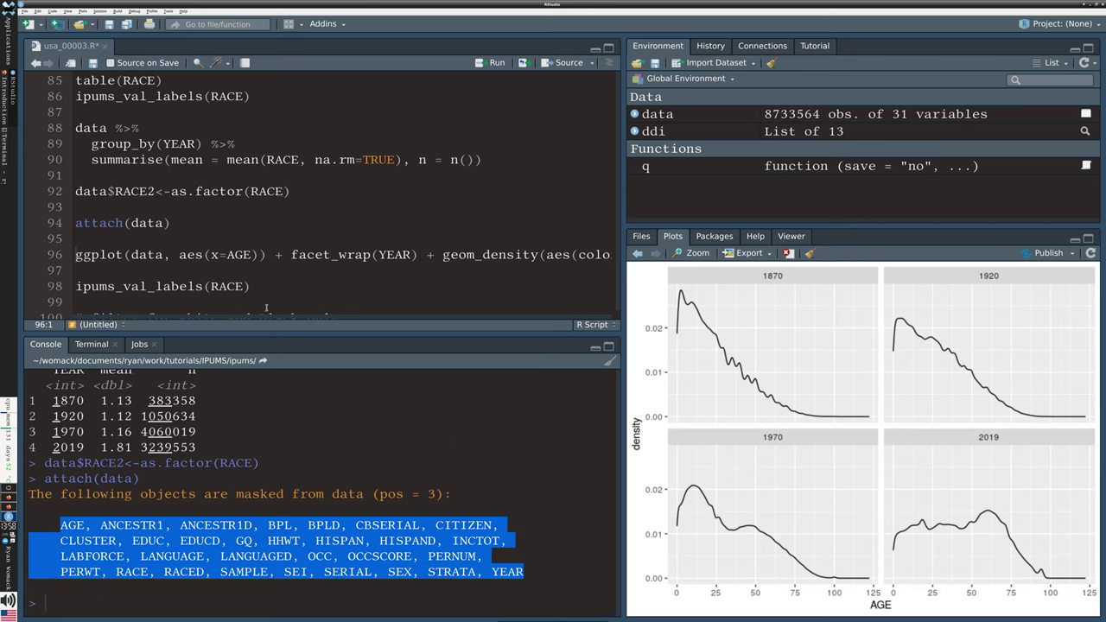
- Plot AGE densities per census year coloured by RACE2 and widen and heighten the Plots pane
click(106, 255)
key(ctrl+Return)
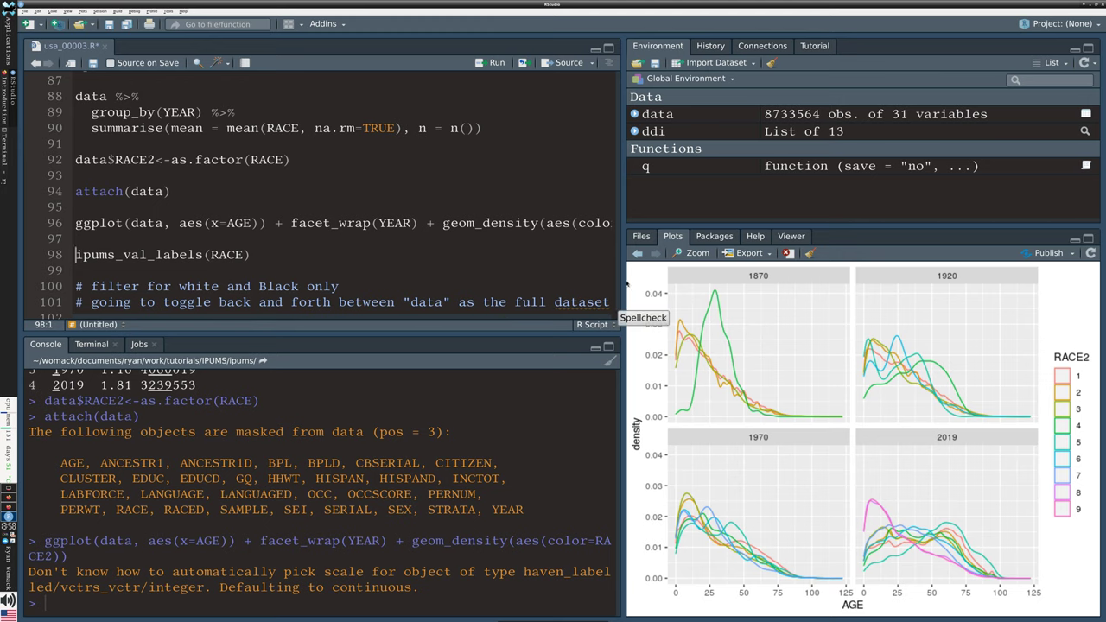
drag(624, 282, 529, 278)
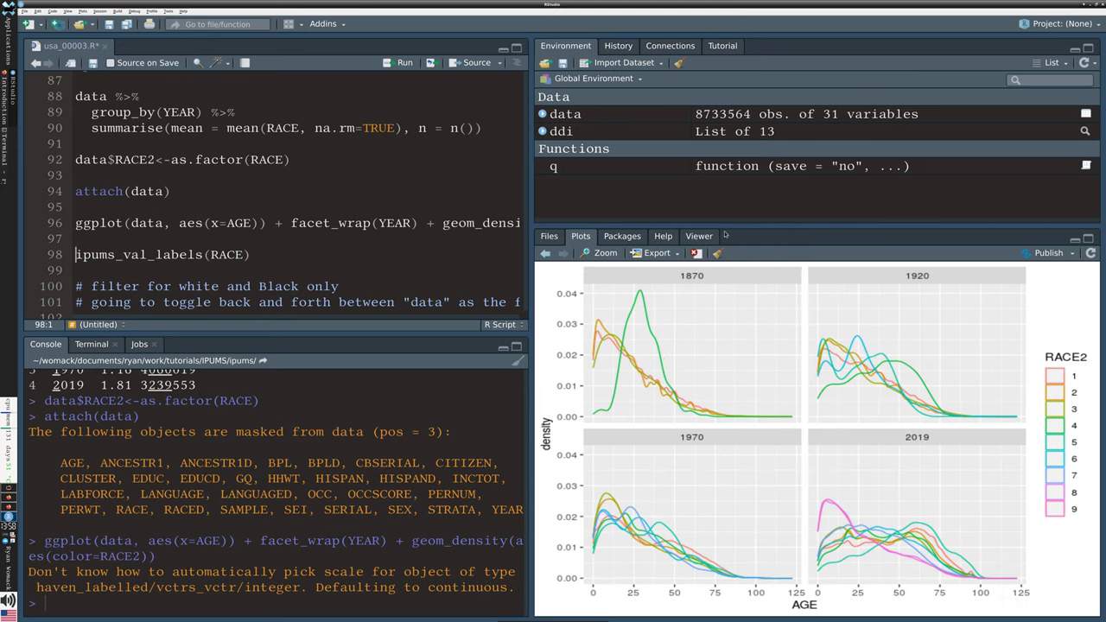
drag(788, 226, 785, 121)
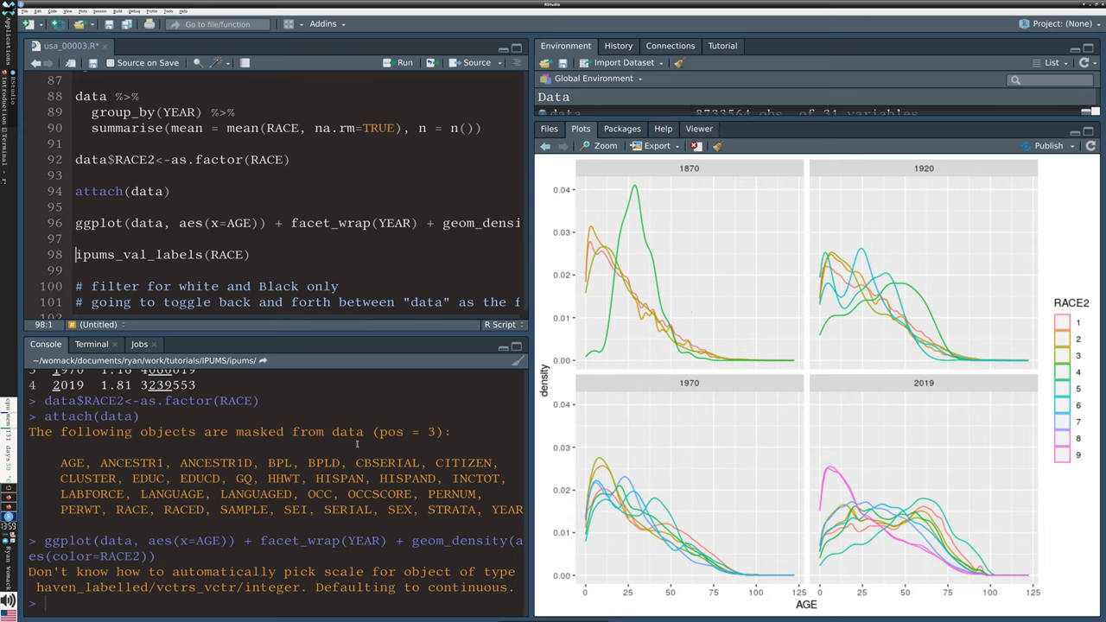
scroll(363, 447, up, 7)
scroll(363, 447, up, 2)
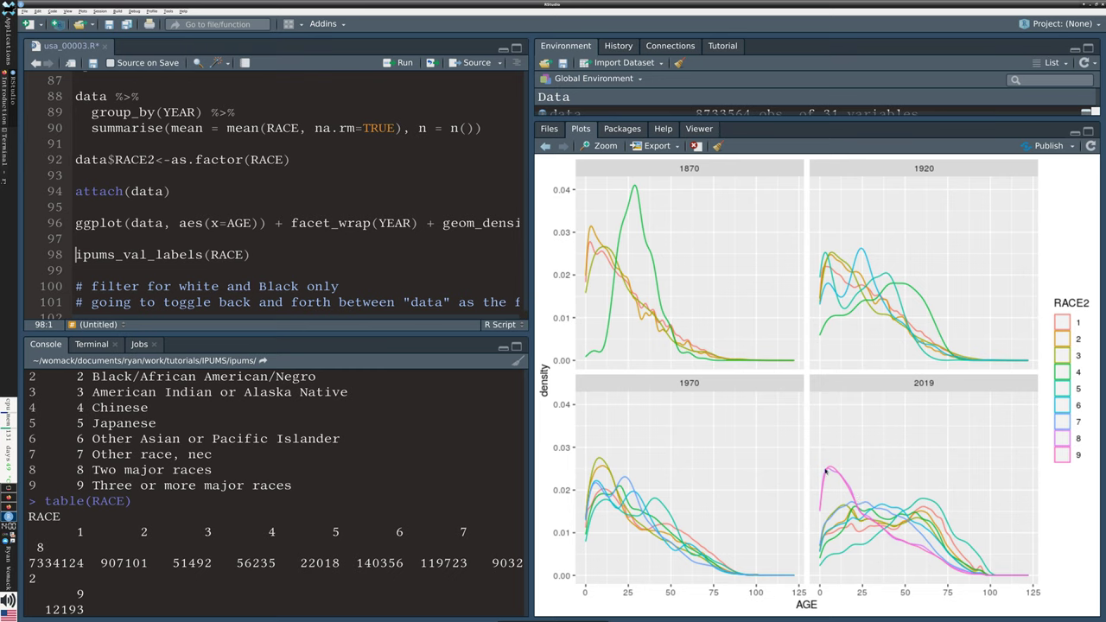
drag(92, 470, 213, 471)
click(104, 486)
scroll(301, 254, down, 2)
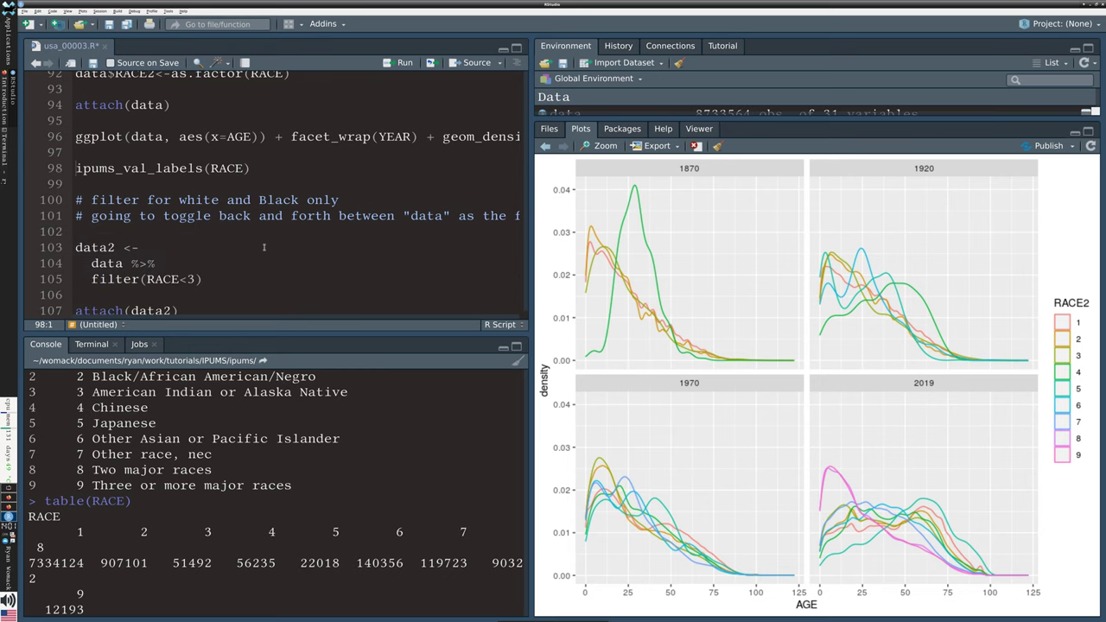
scroll(215, 164, up, 4)
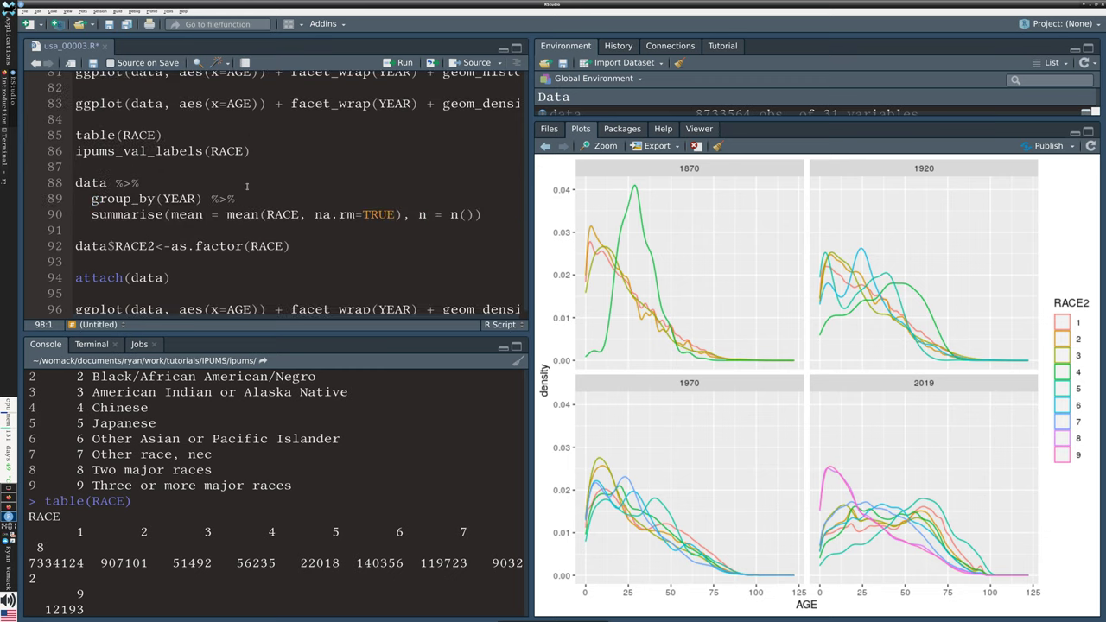
scroll(263, 198, down, 4)
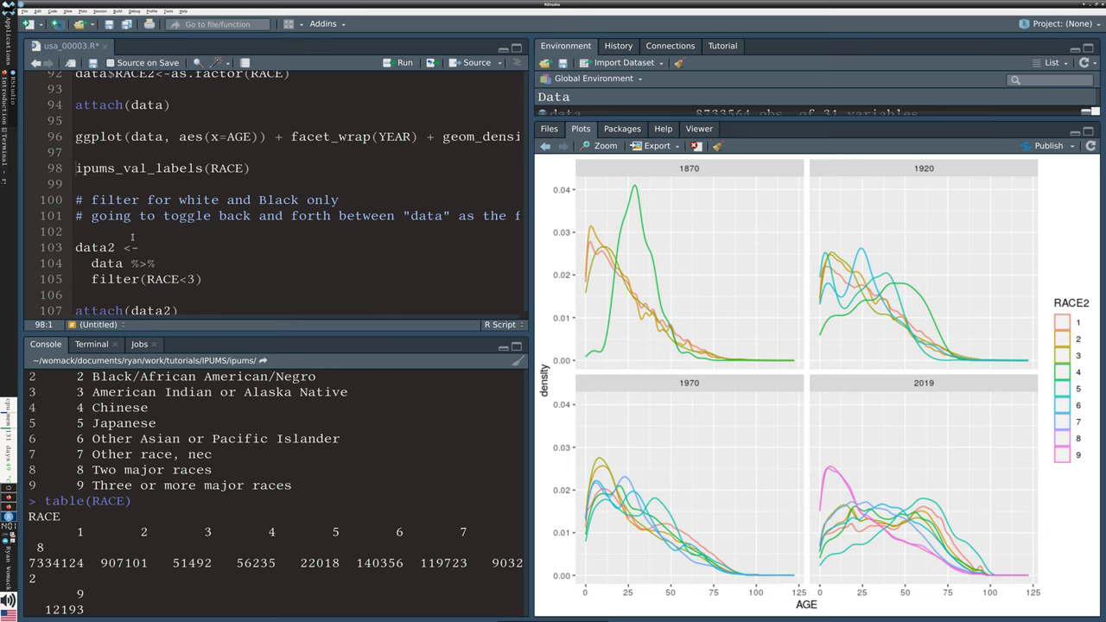
click(92, 247)
drag(92, 278, 220, 275)
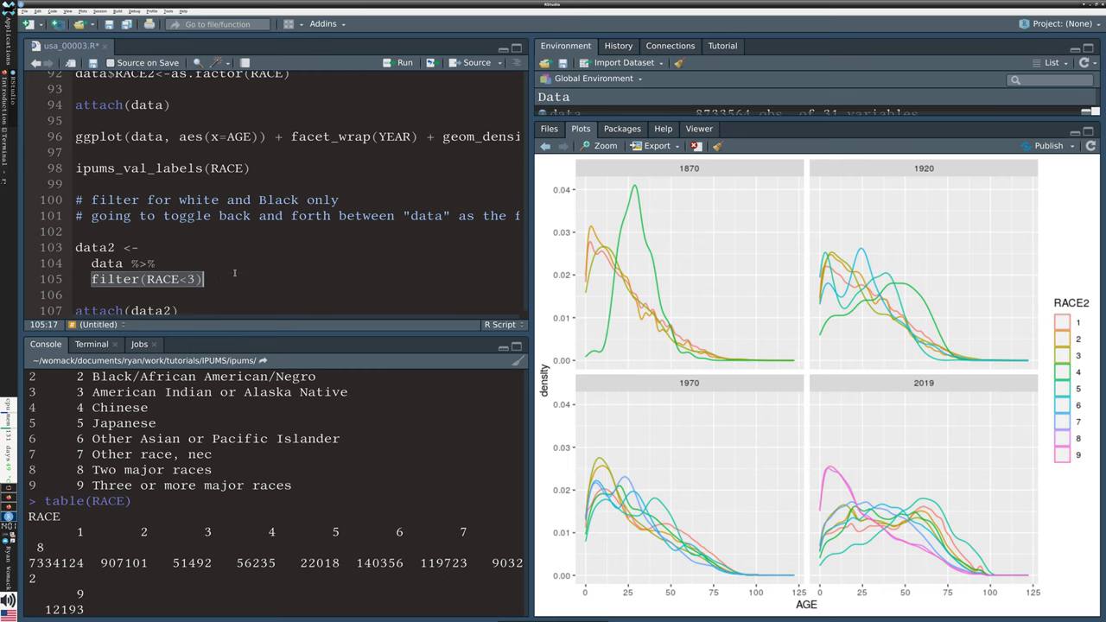
click(91, 248)
drag(147, 279, 198, 279)
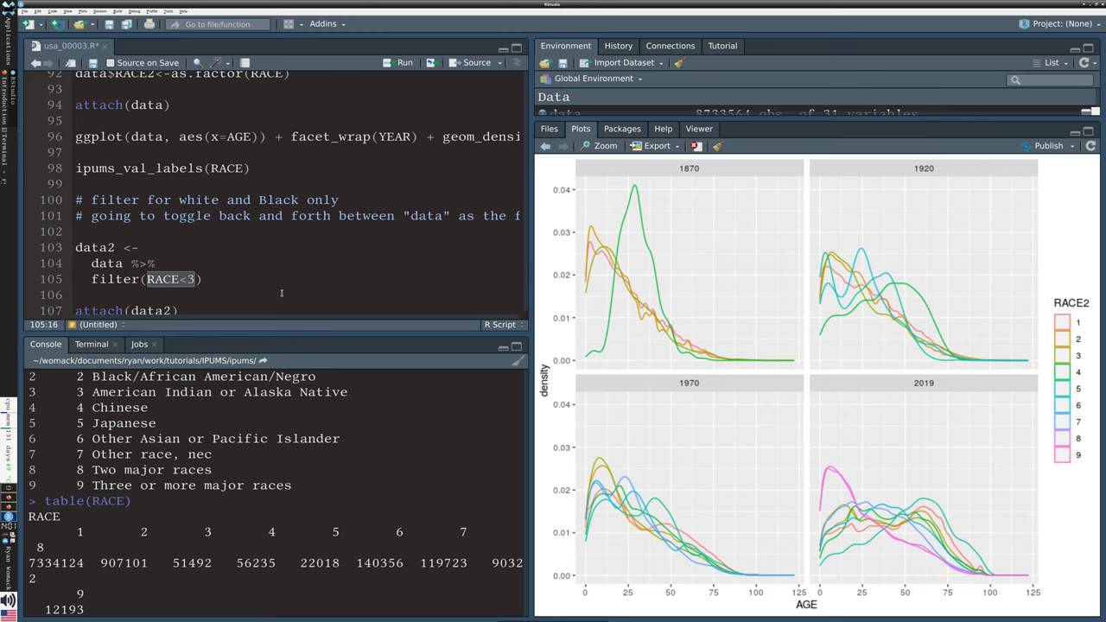
click(92, 247)
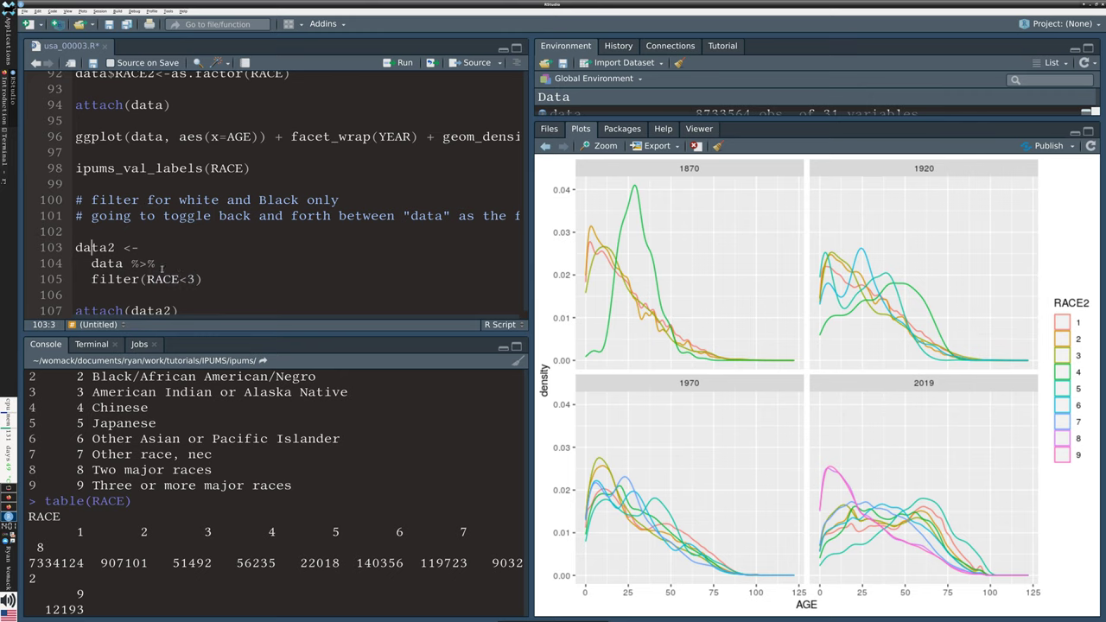
- Create data2 with filter(RACE<3), 8241225 obs. of 31 variables, and run attach(data2)
key(ctrl+Return)
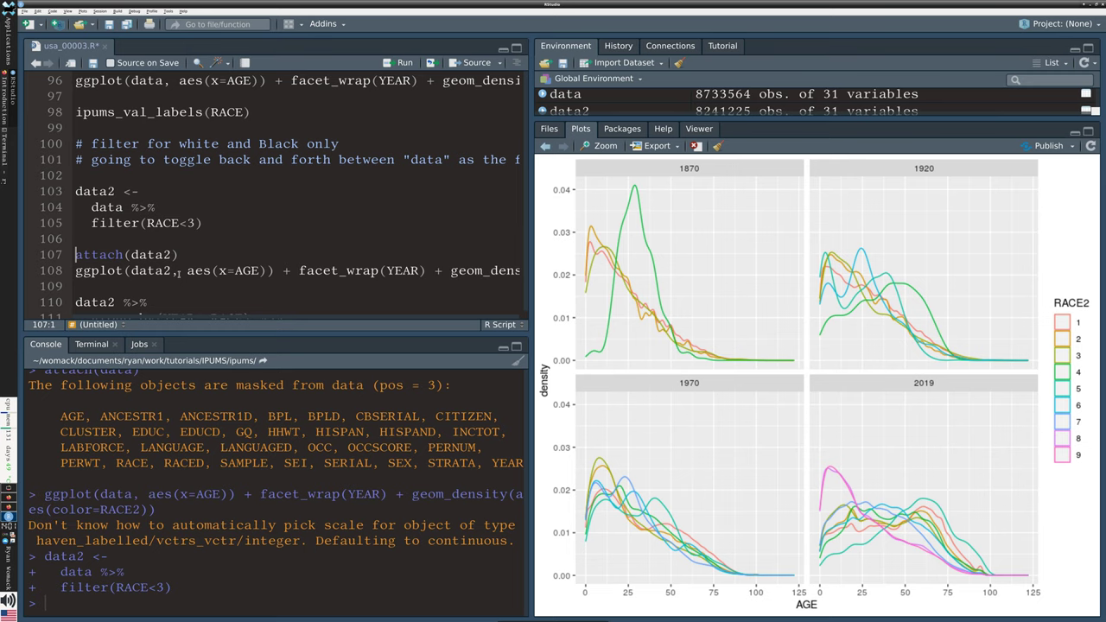
drag(771, 118, 772, 230)
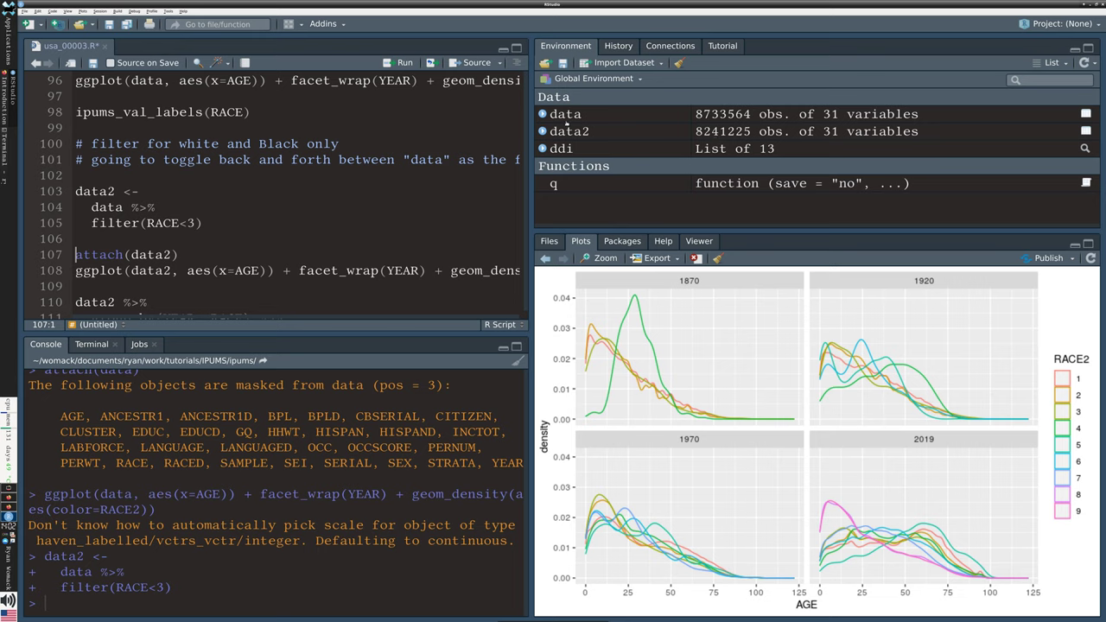
mouse_move(569, 132)
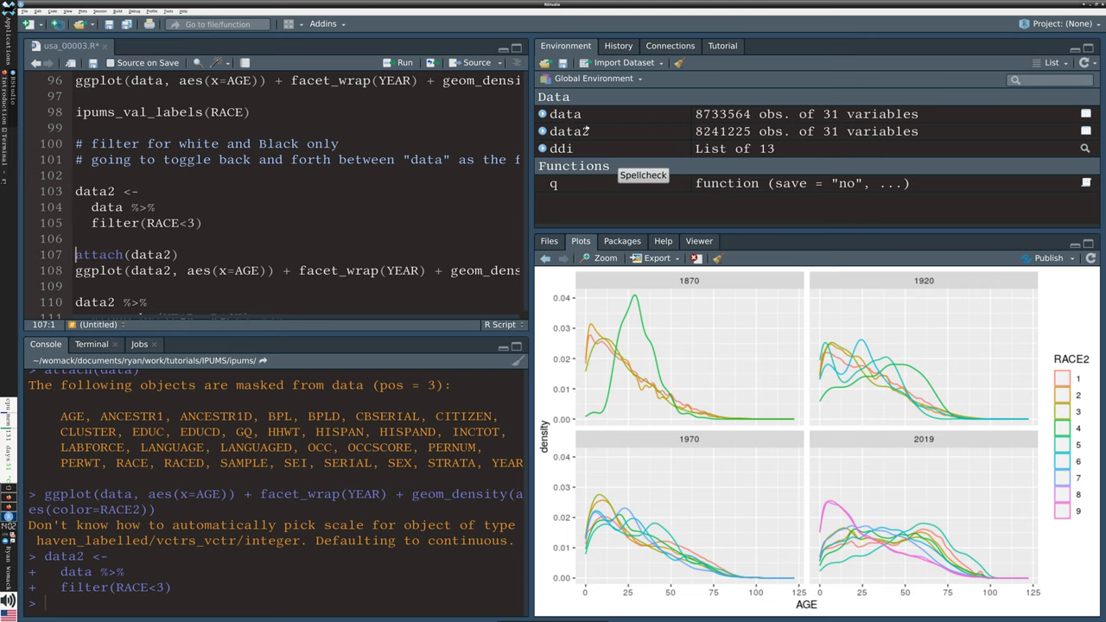
key(ctrl+Return)
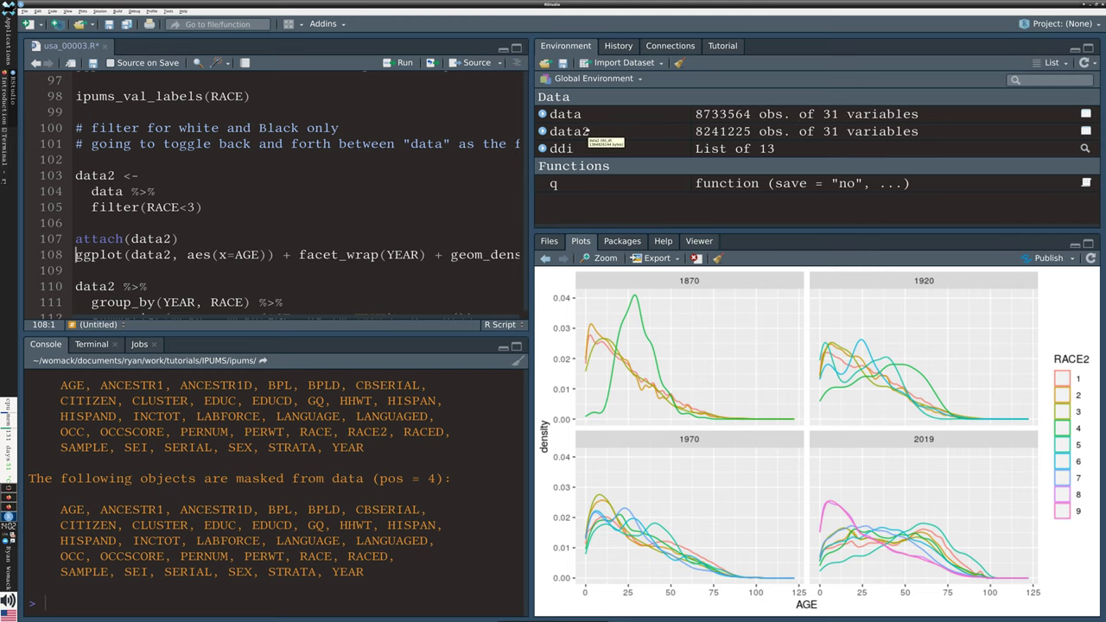
- Plot data2 age densities for RACE2 1–2 and summarise mean age and count by YEAR and RACE
key(ctrl+Return)
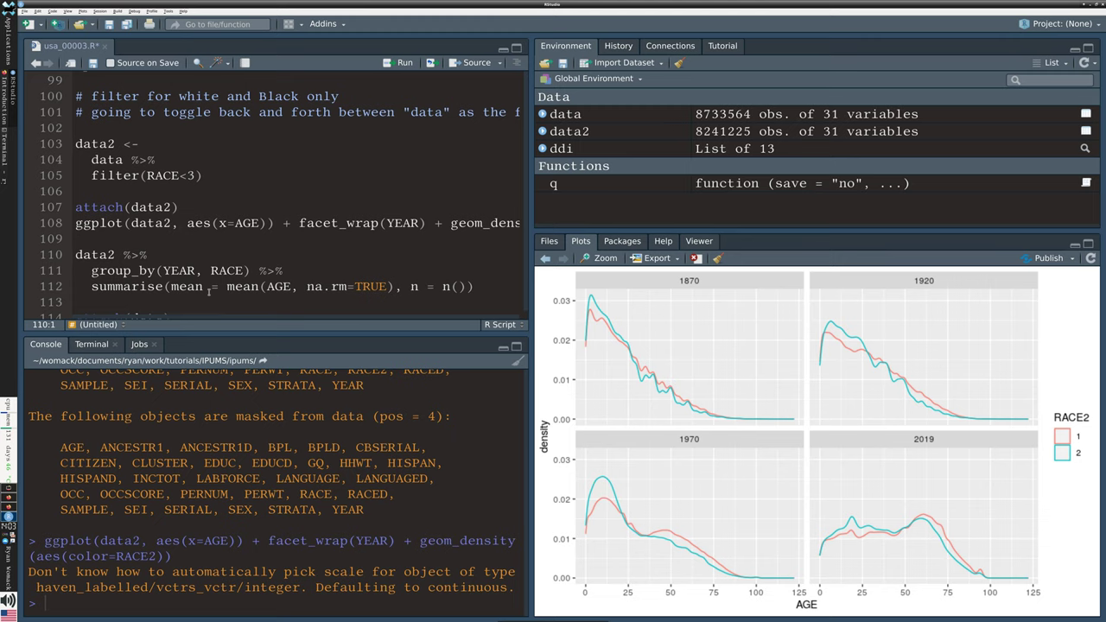
key(ctrl+Return)
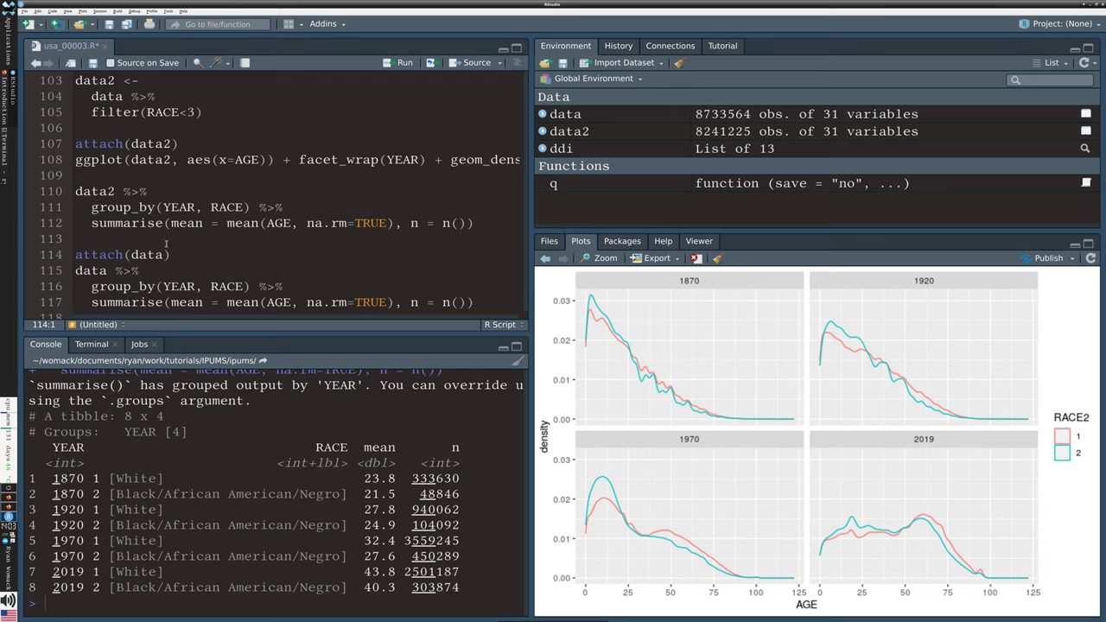
- Highlight the YEAR, RACE grouping and mean ages from 23.8 White in 1870 through the 2019 rows
drag(162, 208, 248, 207)
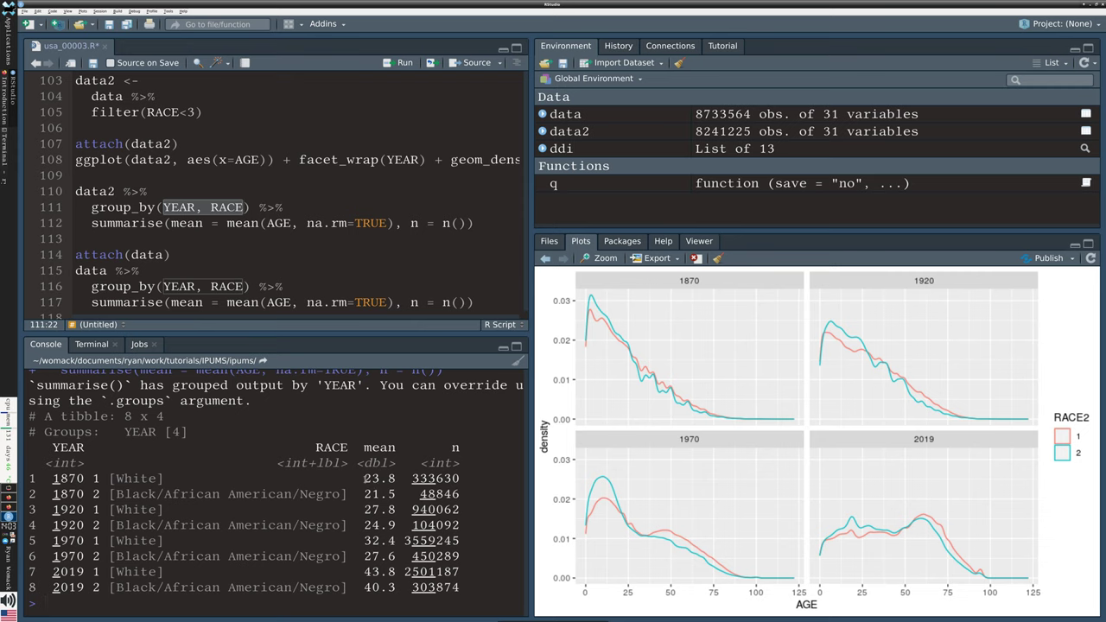
drag(364, 478, 397, 478)
click(397, 490)
drag(370, 509, 391, 525)
click(388, 525)
drag(375, 542, 377, 557)
click(378, 557)
drag(372, 573, 376, 588)
click(376, 585)
scroll(321, 223, down, 2)
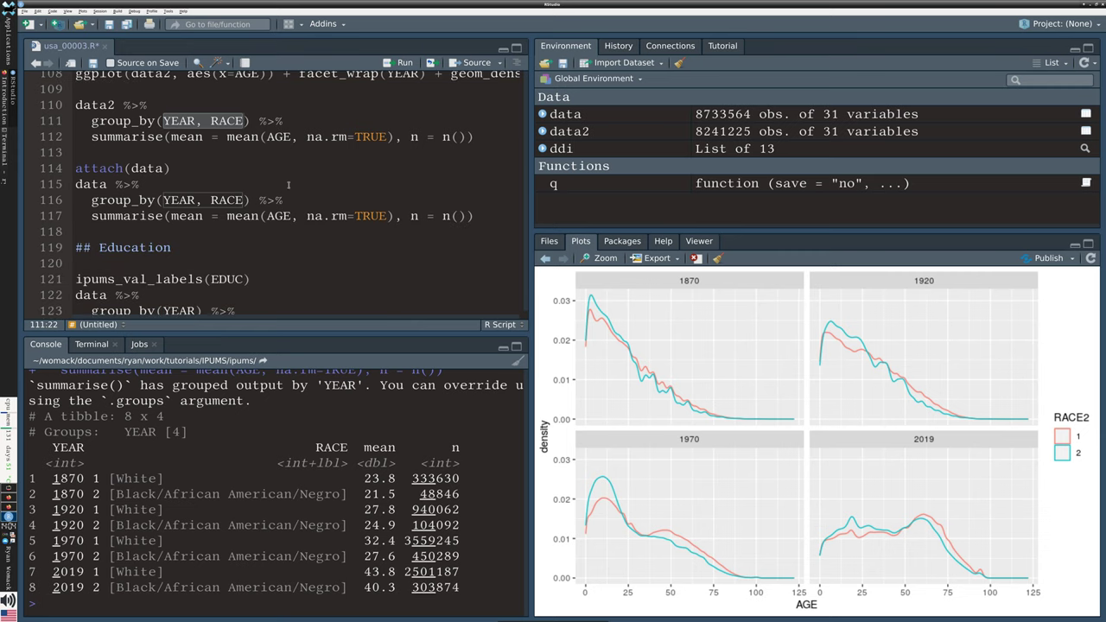
- Run attach(data) and the year-race age summary, marking Chinese mean ages 30.1 (1870) and 37.5 (1920)
click(107, 168)
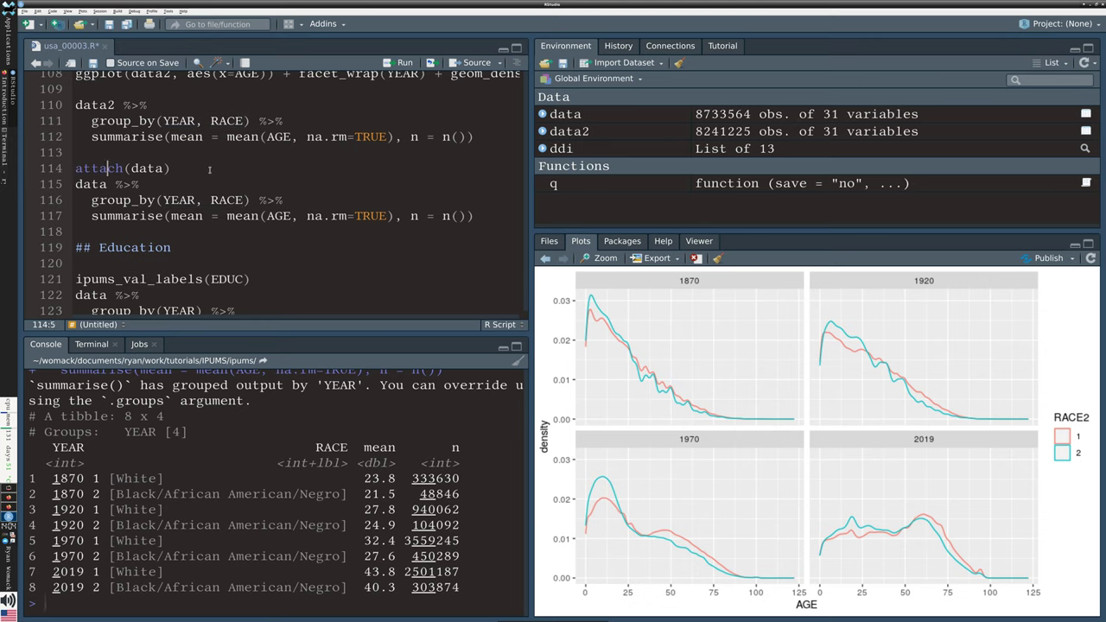
key(ctrl+Return)
key(ctrl+Return)
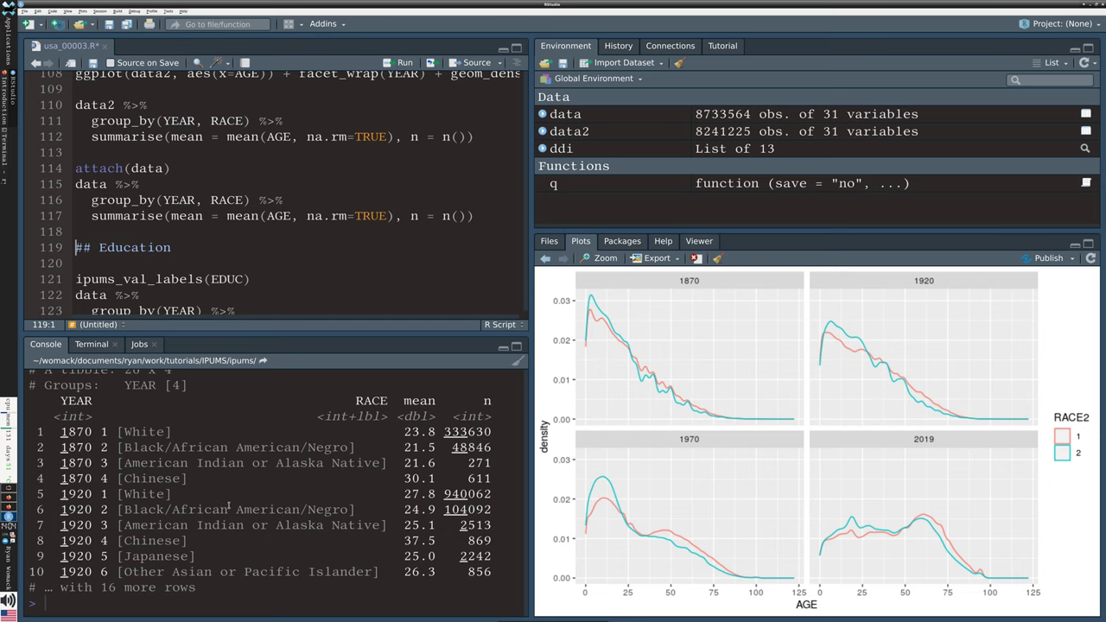
scroll(285, 458, up, 1)
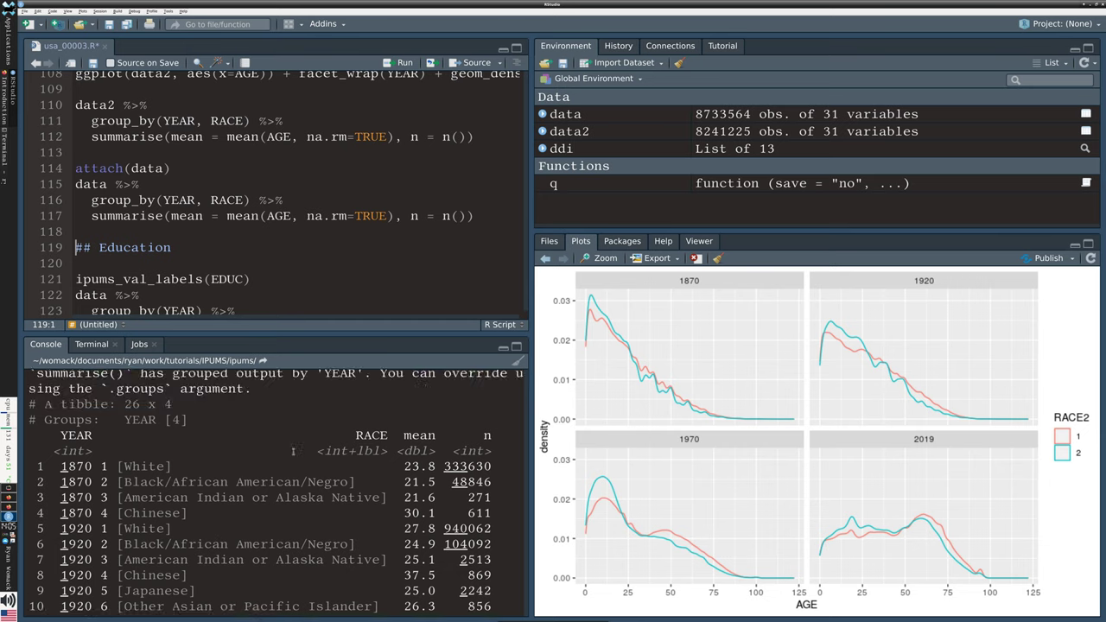
scroll(293, 450, down, 1)
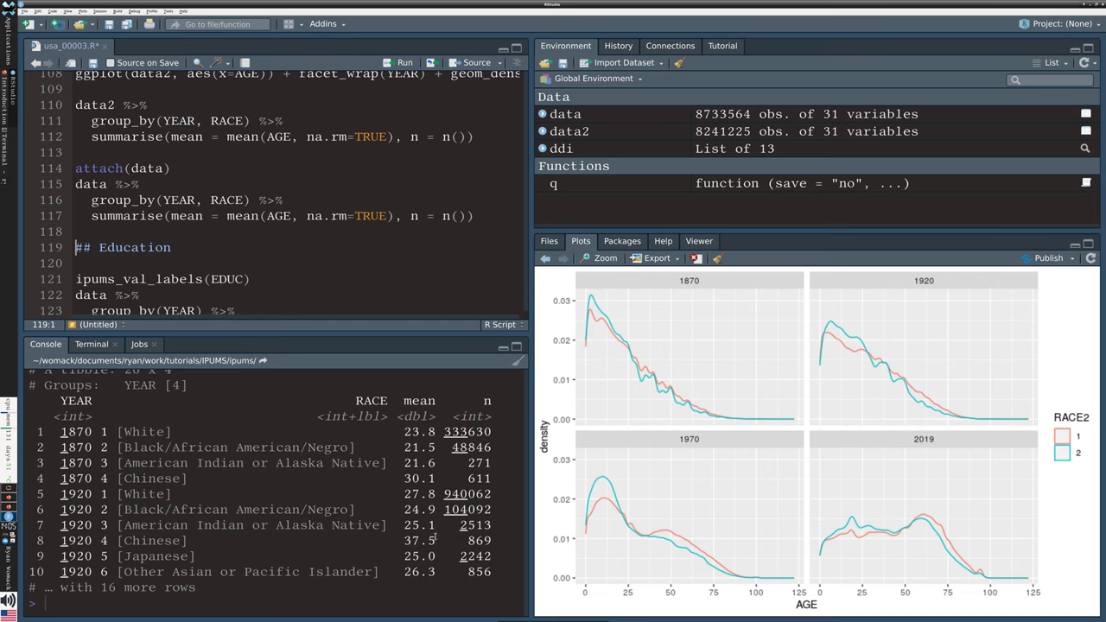
drag(404, 478, 441, 478)
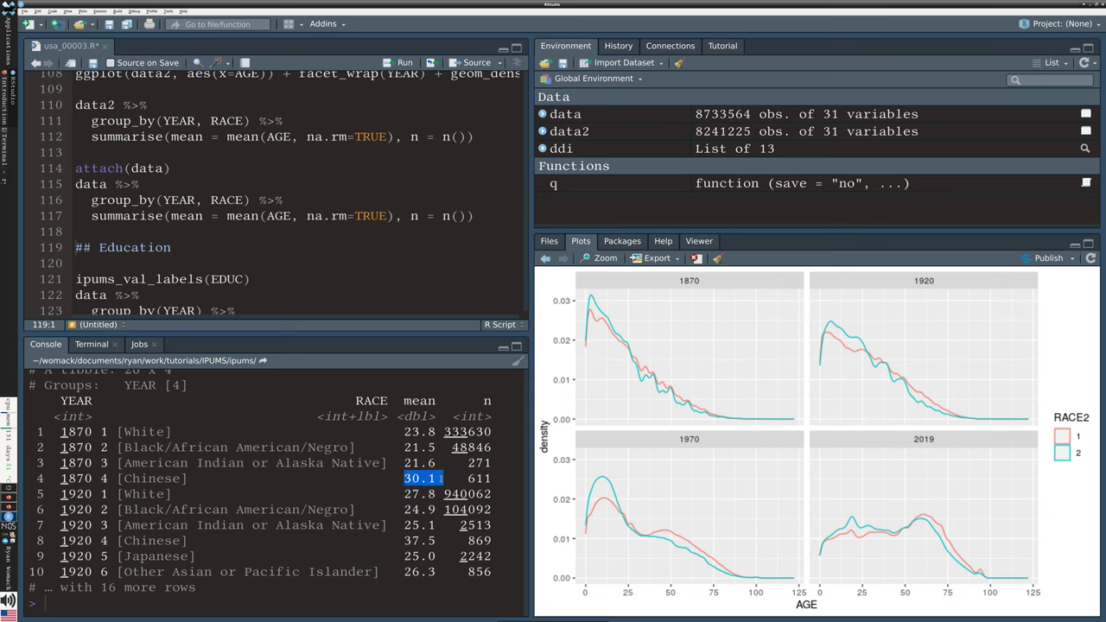
click(424, 494)
drag(401, 541, 449, 539)
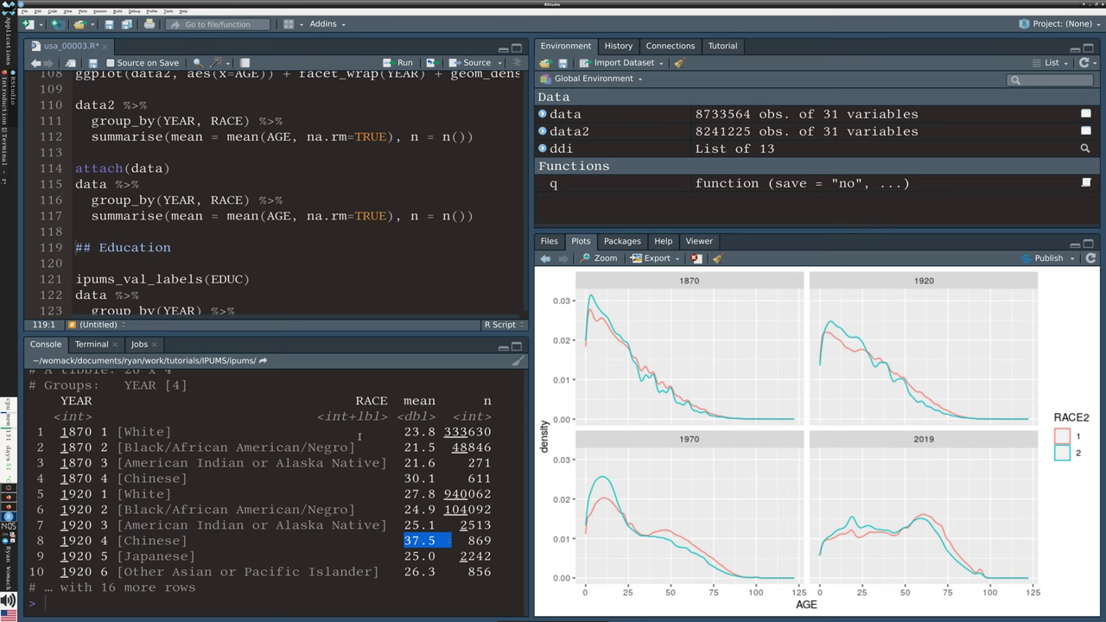
scroll(302, 264, down, 2)
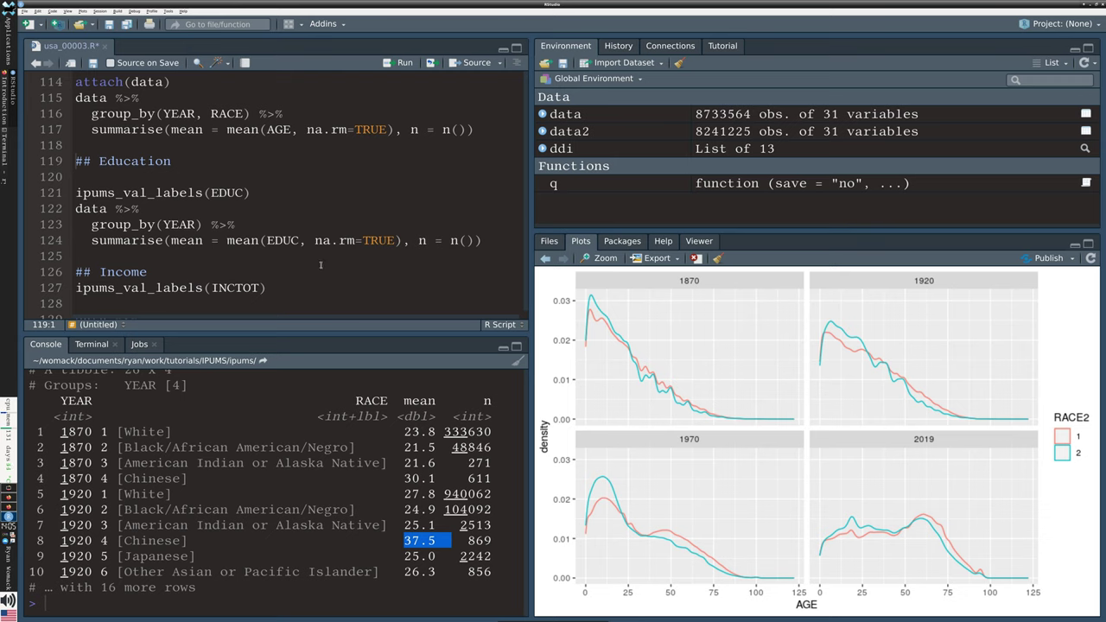
click(101, 193)
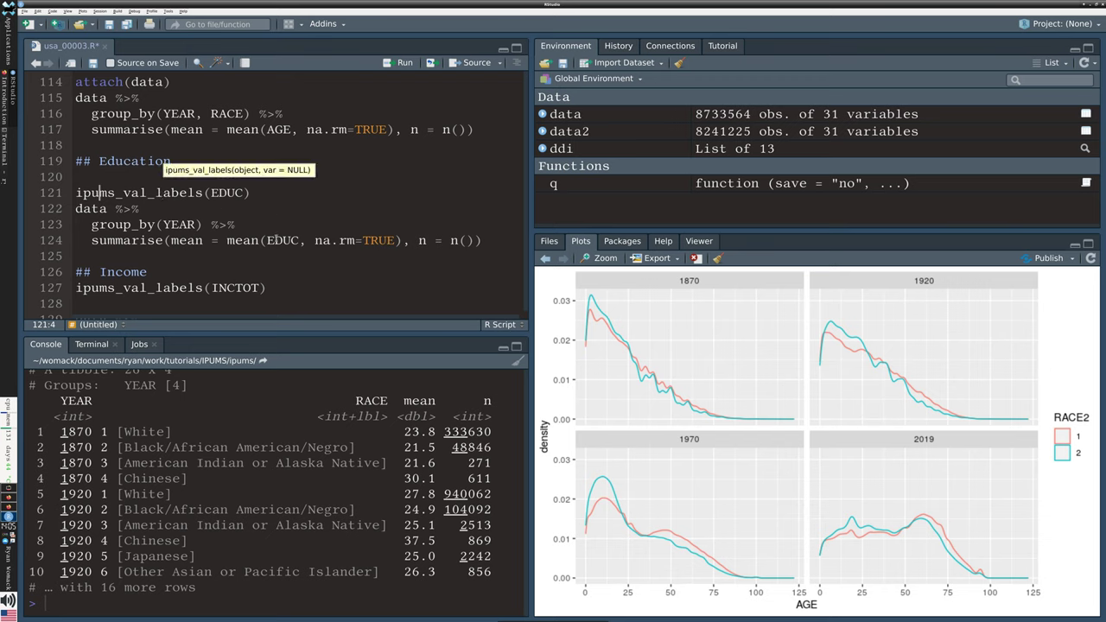
- Run ipums_val_labels(EDUC) to list the 12 education labels, 0 'N/A or no schooling' to 11
key(ctrl+Return)
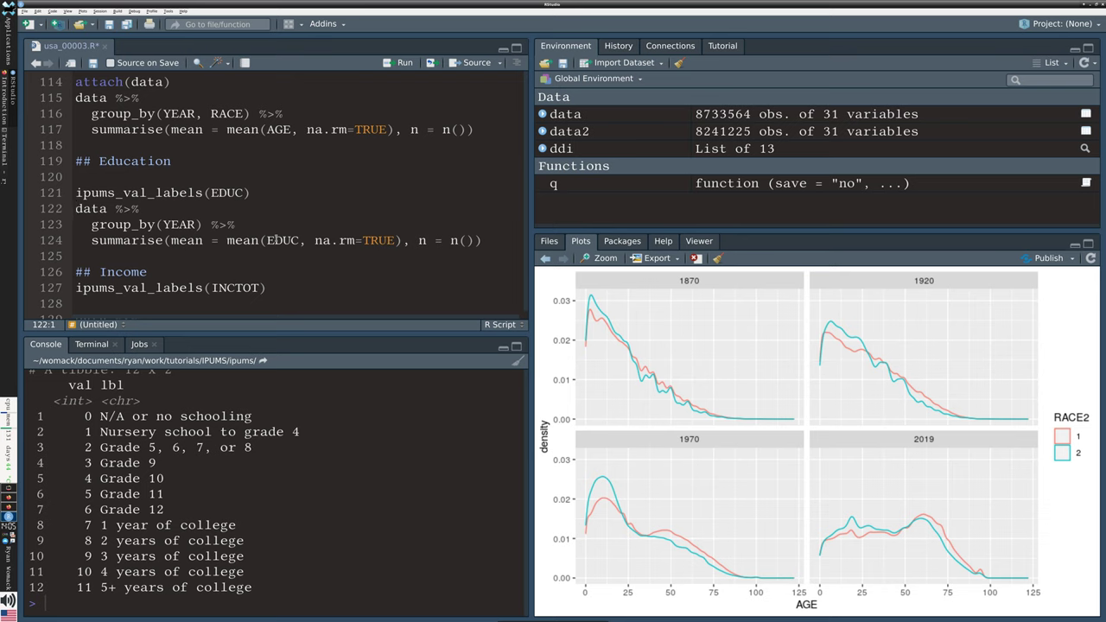
click(90, 448)
drag(100, 448, 285, 446)
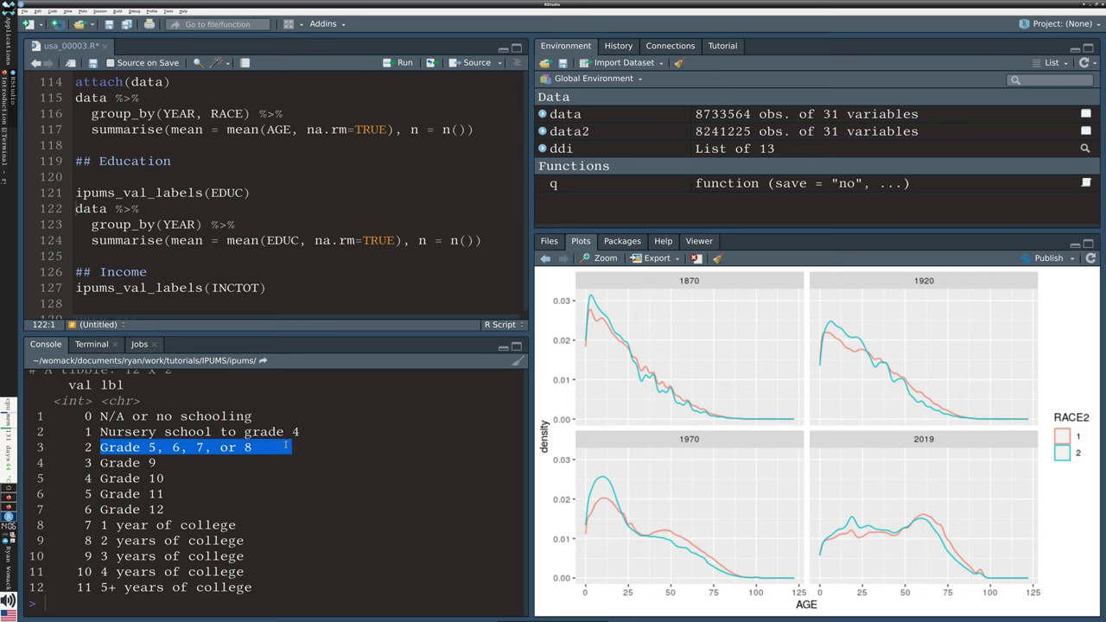
click(128, 447)
double_click(88, 448)
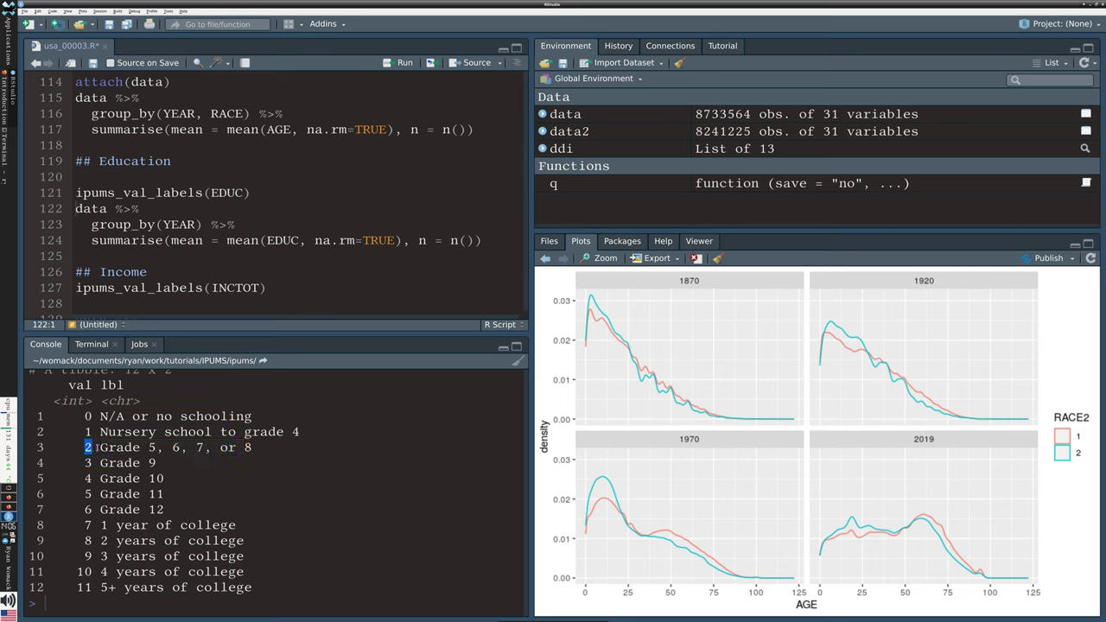
drag(300, 432, 270, 416)
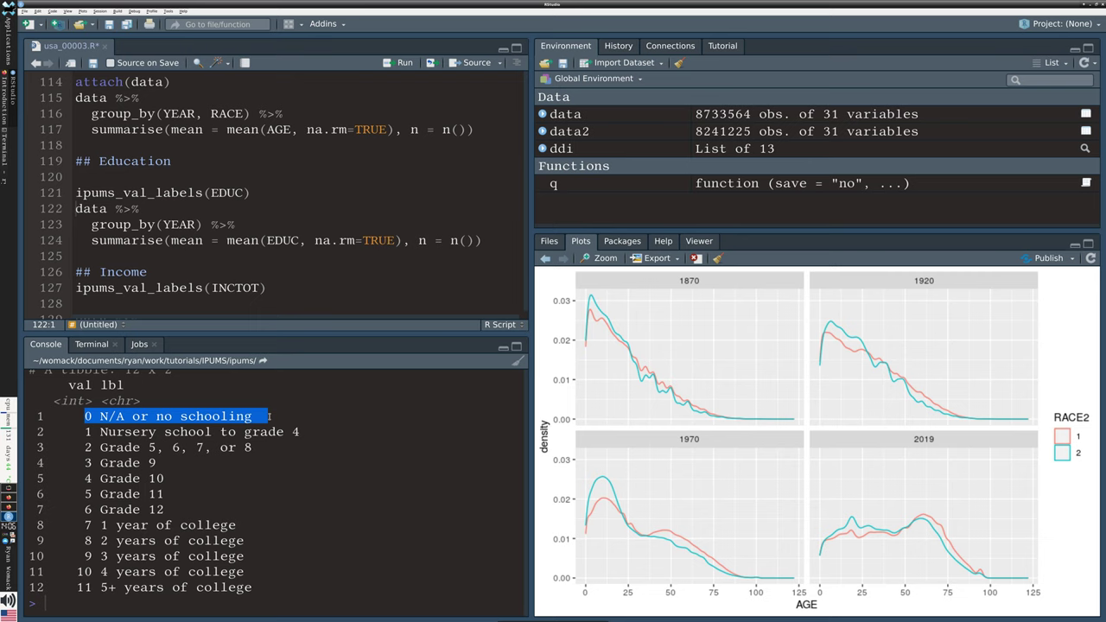
click(107, 420)
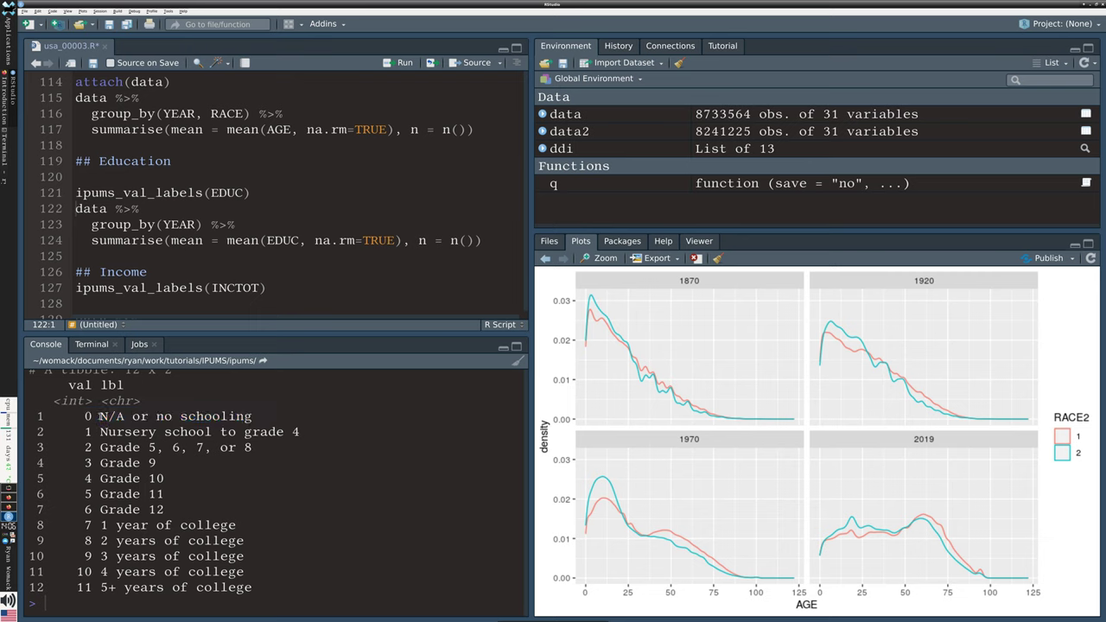
drag(87, 417, 95, 579)
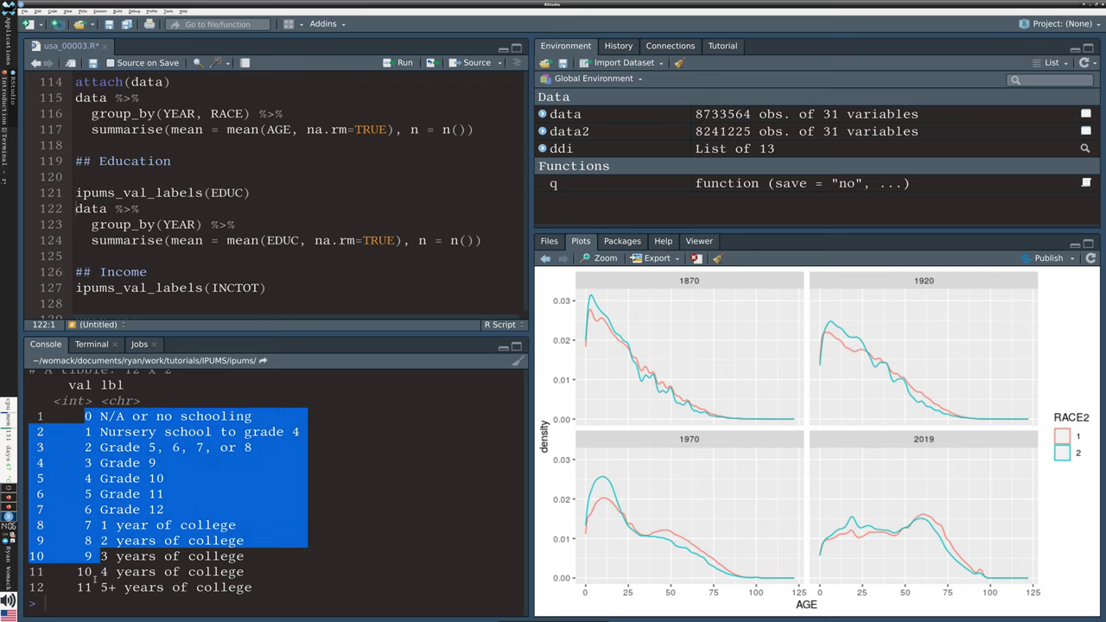
click(79, 425)
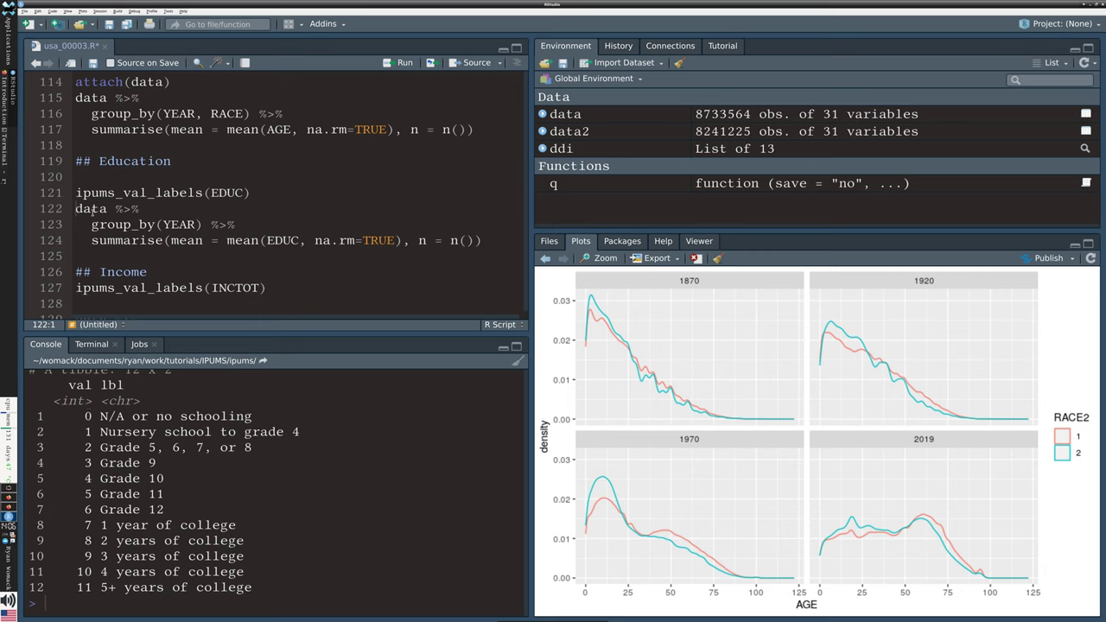
- Run the yearly EDUC mean and count summary, pointing out 3.89 for 1970 and 6.27 for 2019
key(ctrl+Return)
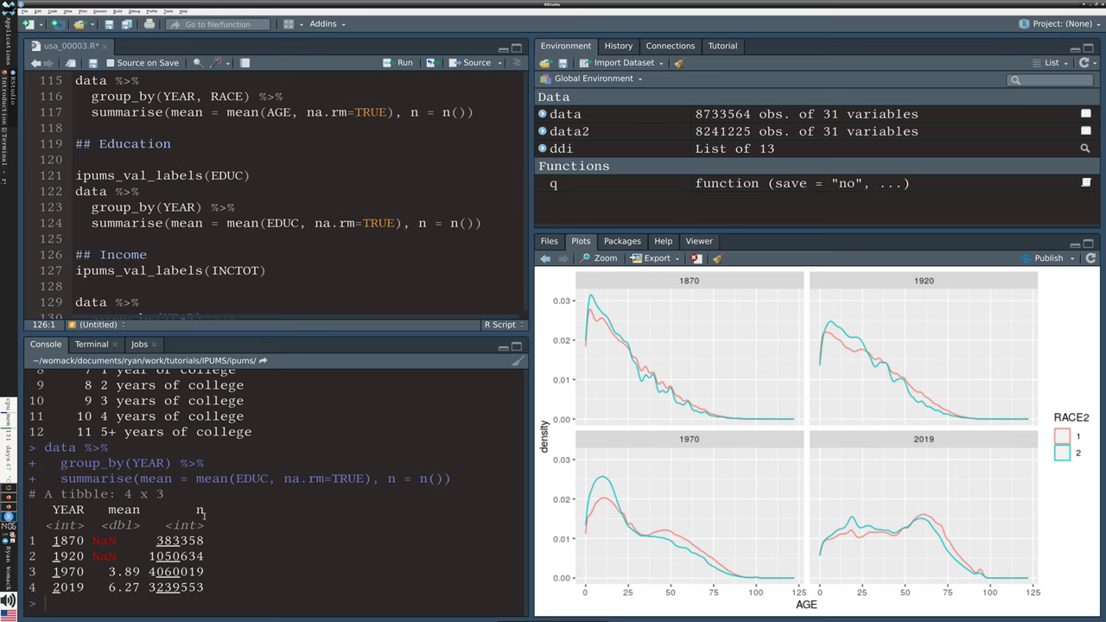
drag(110, 572, 140, 588)
click(136, 585)
click(140, 587)
- Scroll back to highlight the Grade 12 education label, then return to the summary
scroll(131, 487, up, 2)
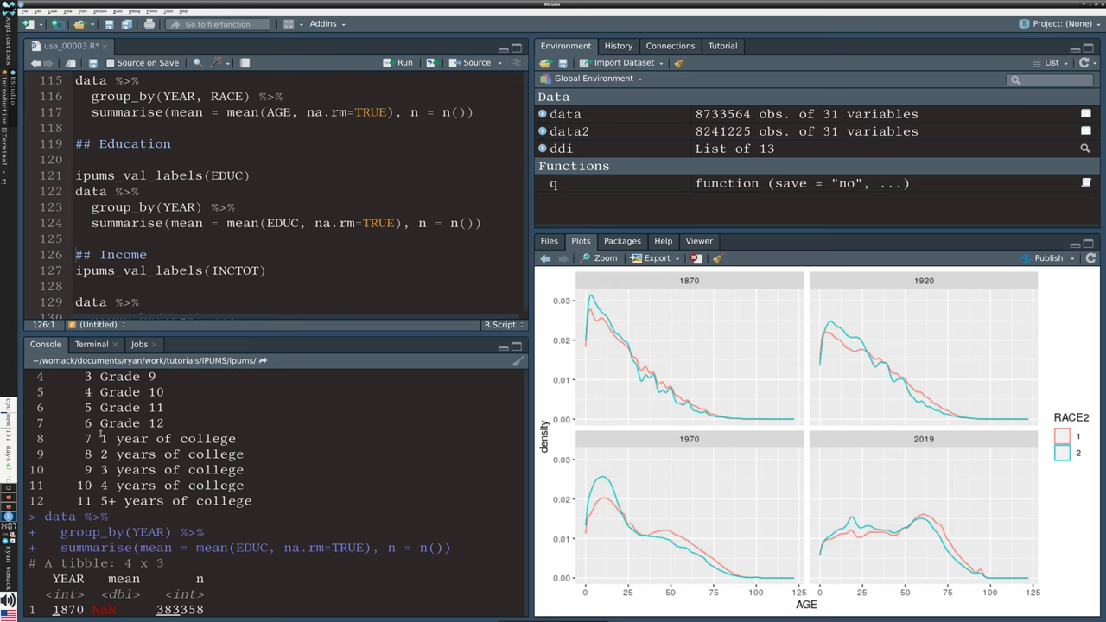
drag(100, 424, 167, 423)
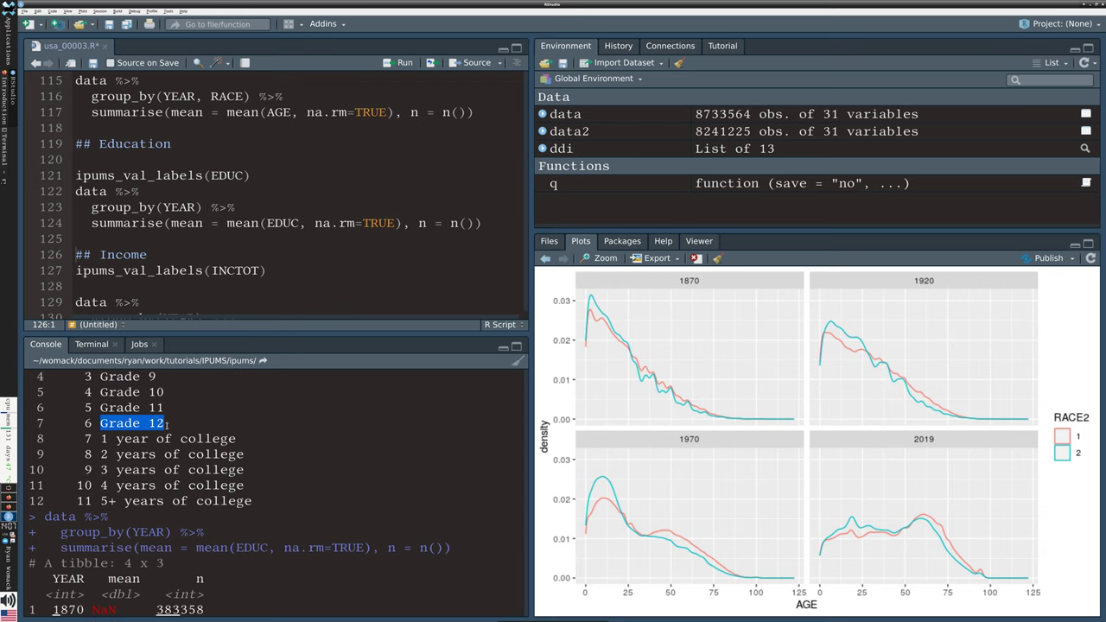
click(166, 423)
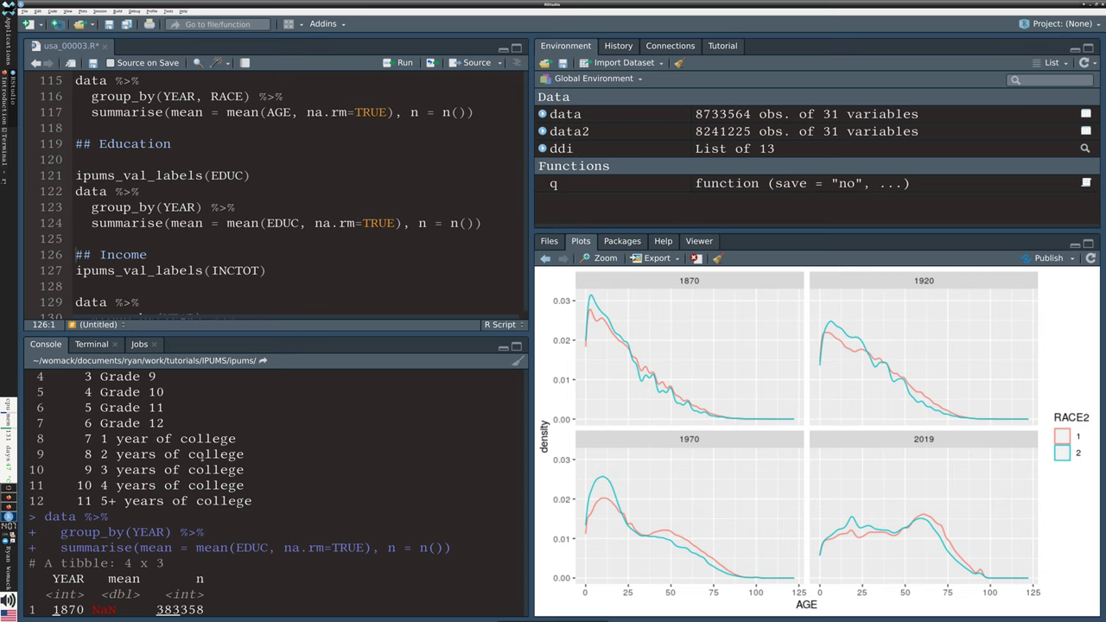
scroll(221, 447, down, 1)
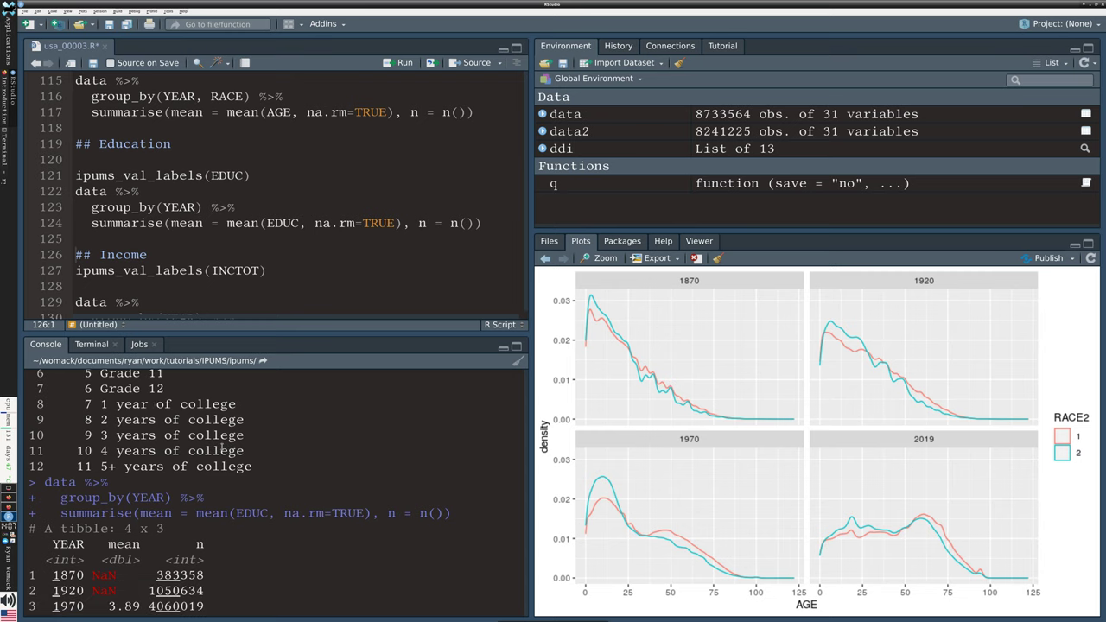
scroll(183, 458, up, 1)
scroll(183, 458, down, 2)
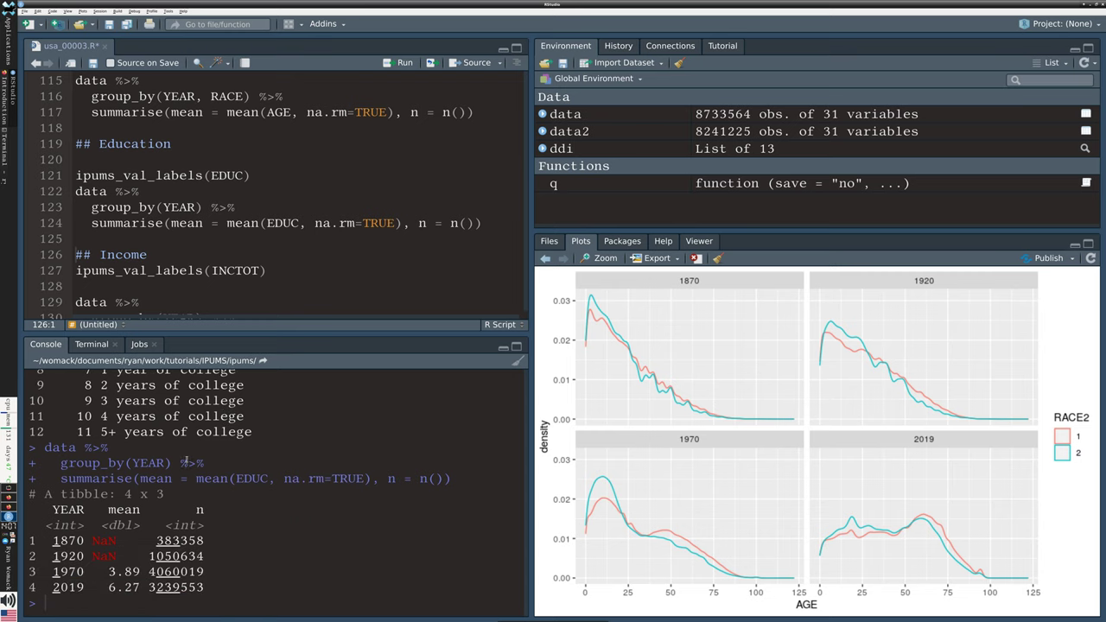
scroll(170, 504, up, 3)
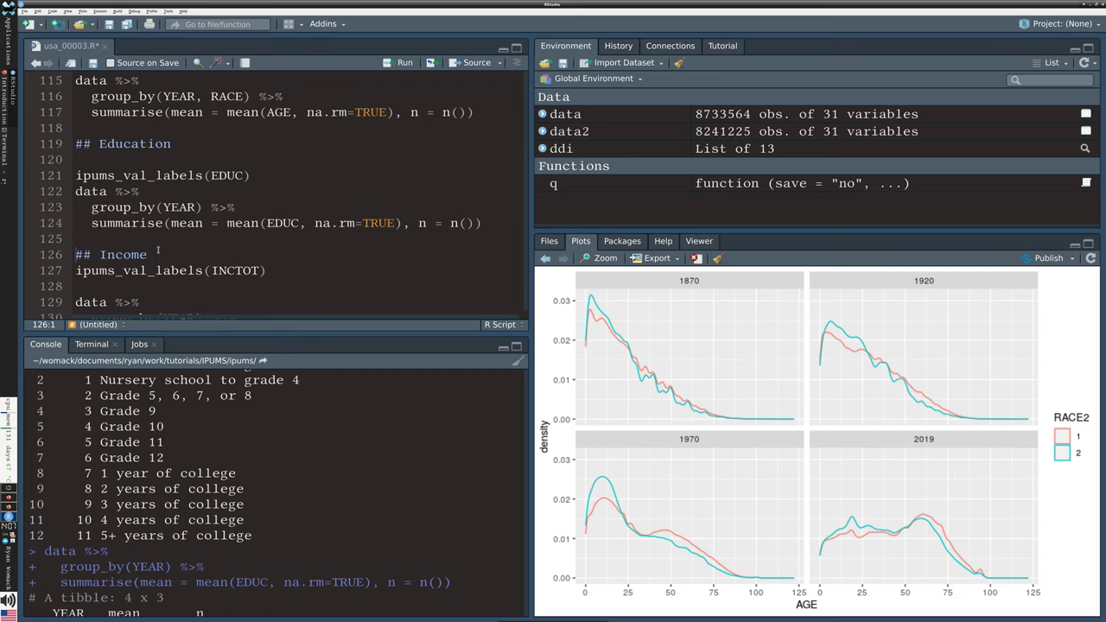
scroll(243, 208, down, 2)
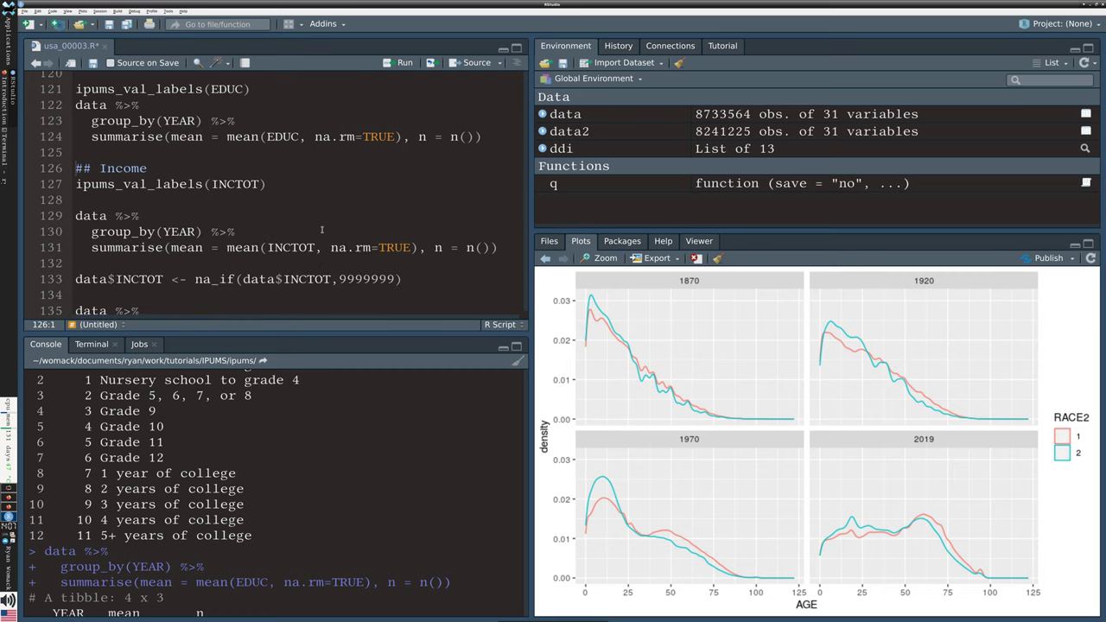
- Run ipums_val_labels(INCTOT) from the Income heading and maximize the console
key(Right)
key(Right)
key(Right)
key(Right)
key(ctrl+Return)
key(ctrl+Return)
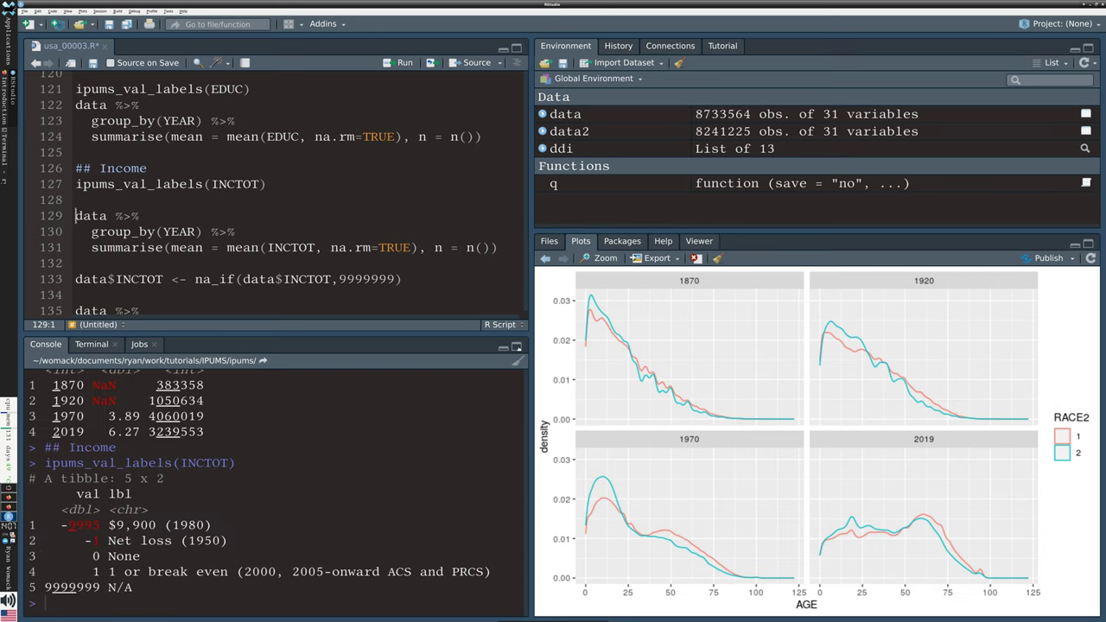
click(517, 347)
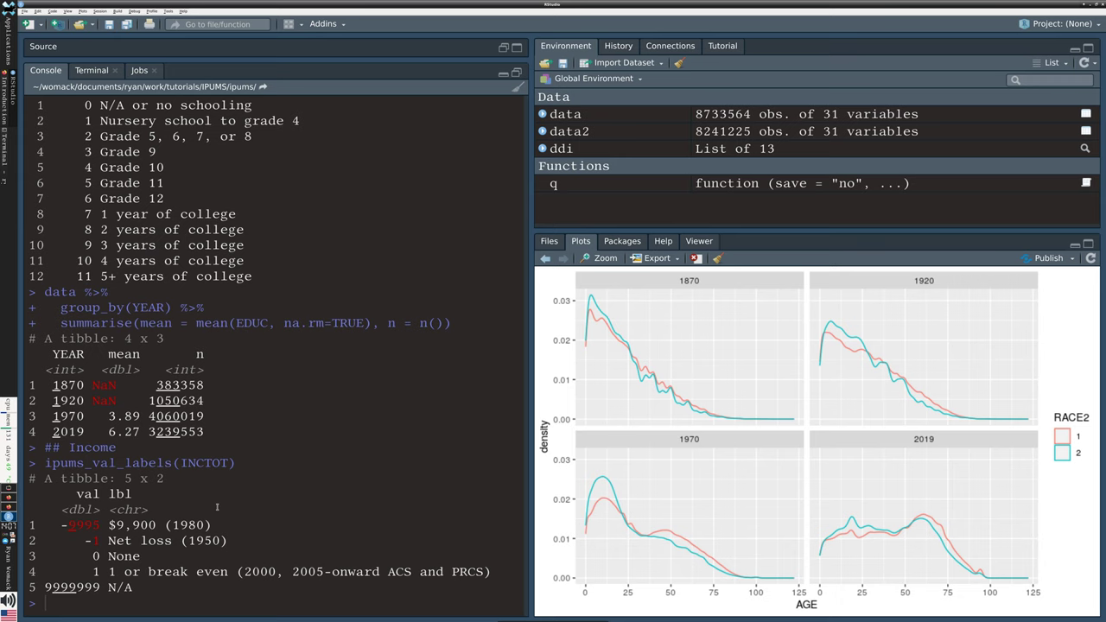
- Highlight the -9995 '$9,900 (1980)' income label row in the console
drag(69, 526, 100, 525)
click(100, 525)
drag(76, 525, 204, 526)
click(174, 533)
drag(69, 526, 92, 526)
drag(215, 526, 226, 526)
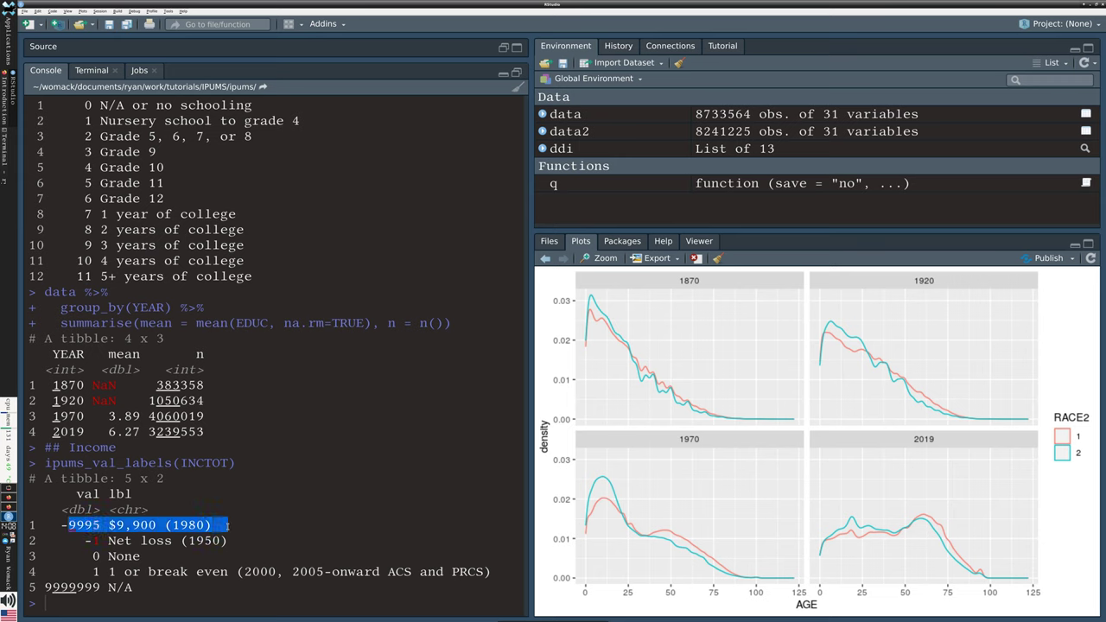
click(132, 520)
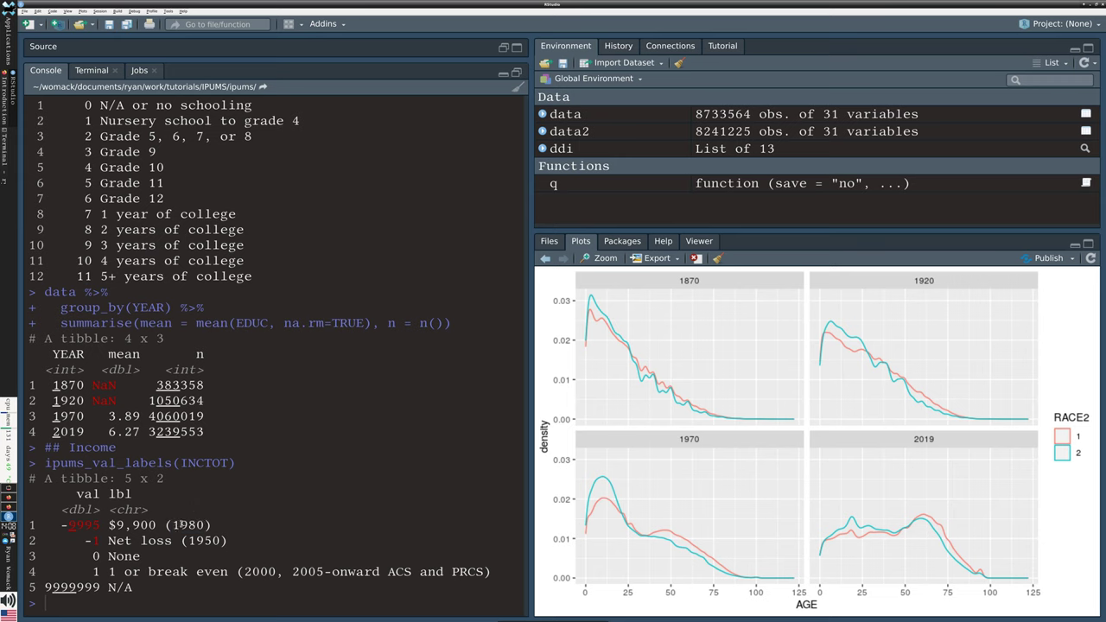
drag(69, 525, 245, 525)
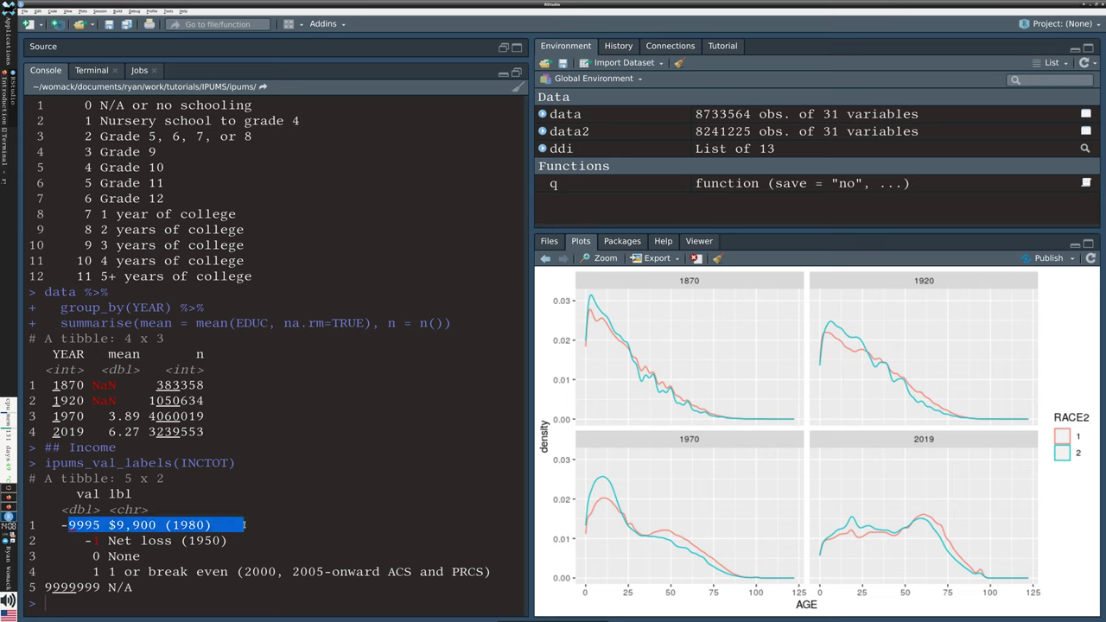
click(84, 527)
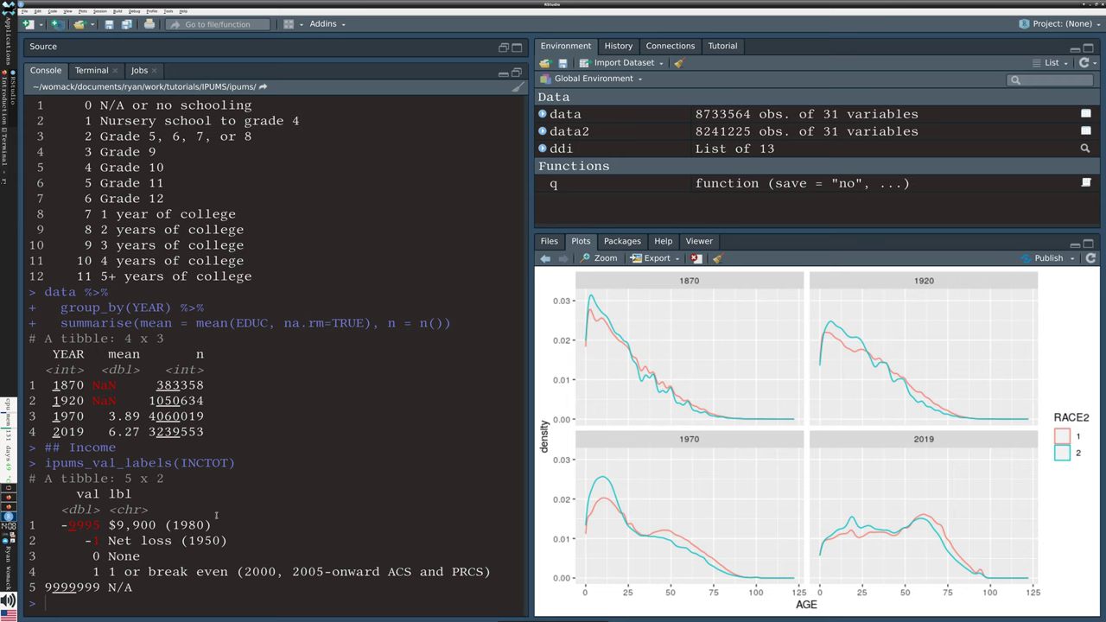
drag(211, 525, 216, 523)
- Highlight the 'Net loss (1950)', 'None' and break-even (code 1) income labels
drag(109, 541, 238, 541)
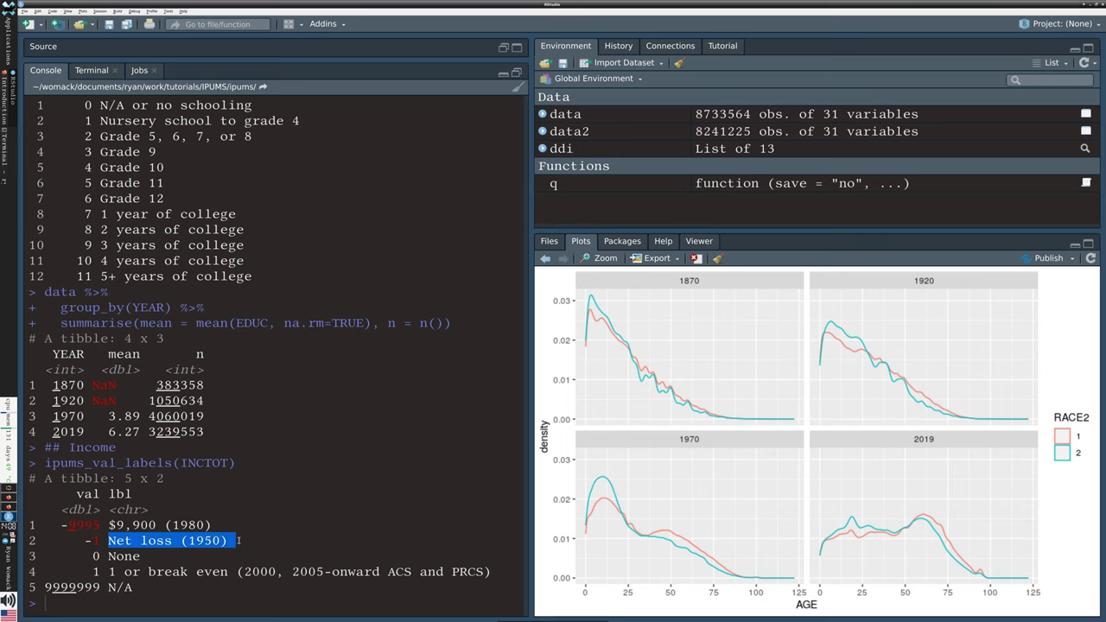
click(136, 559)
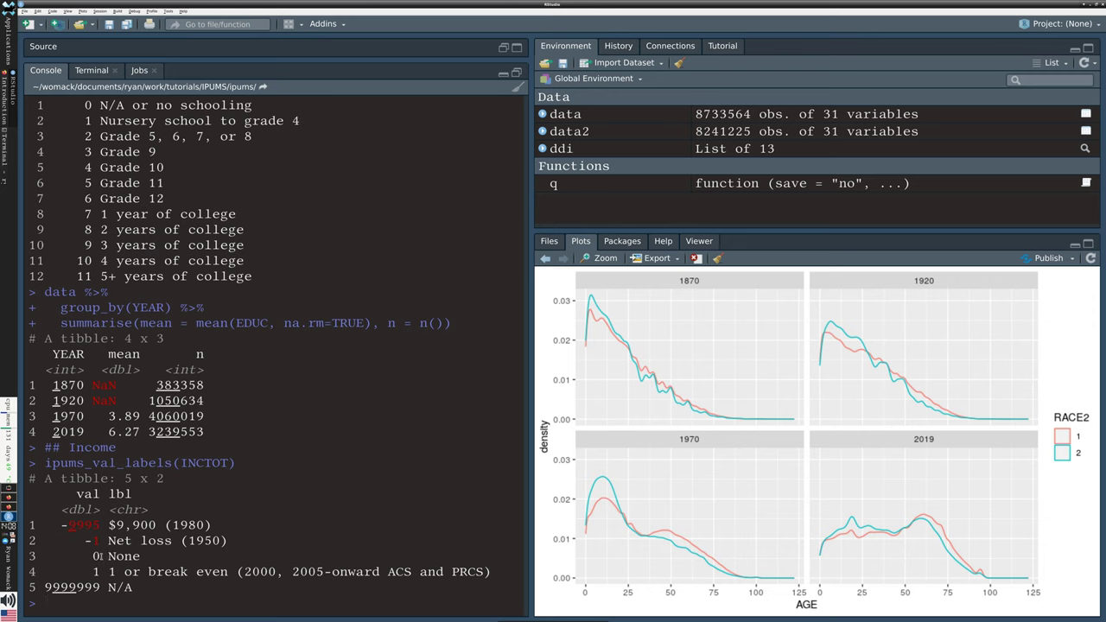
drag(107, 557, 141, 558)
click(147, 557)
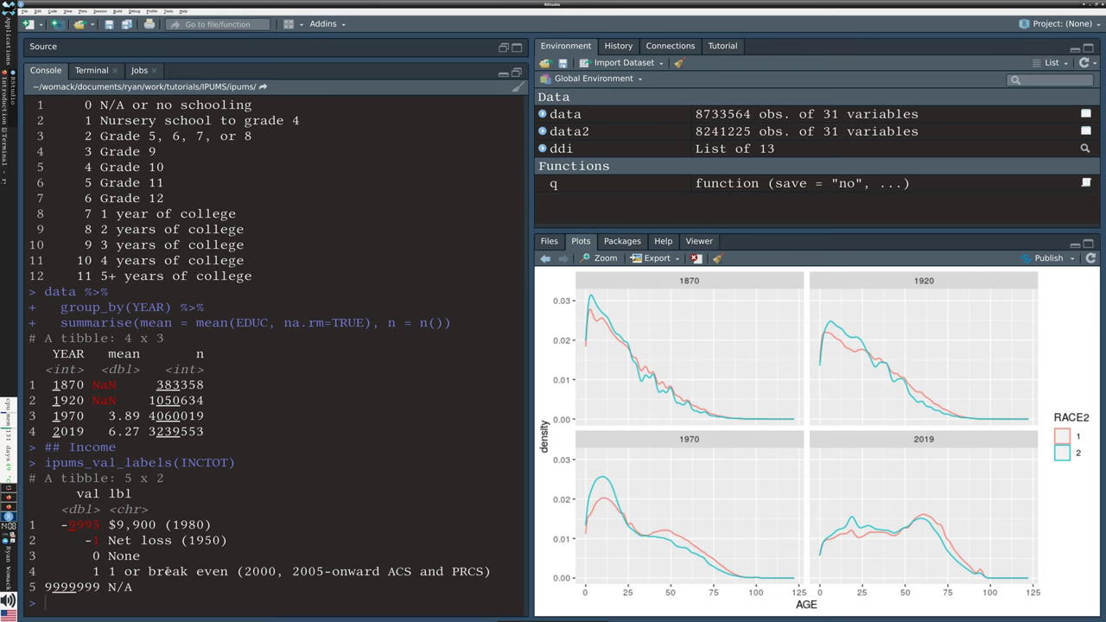
drag(149, 571, 228, 574)
click(112, 571)
drag(101, 571, 116, 571)
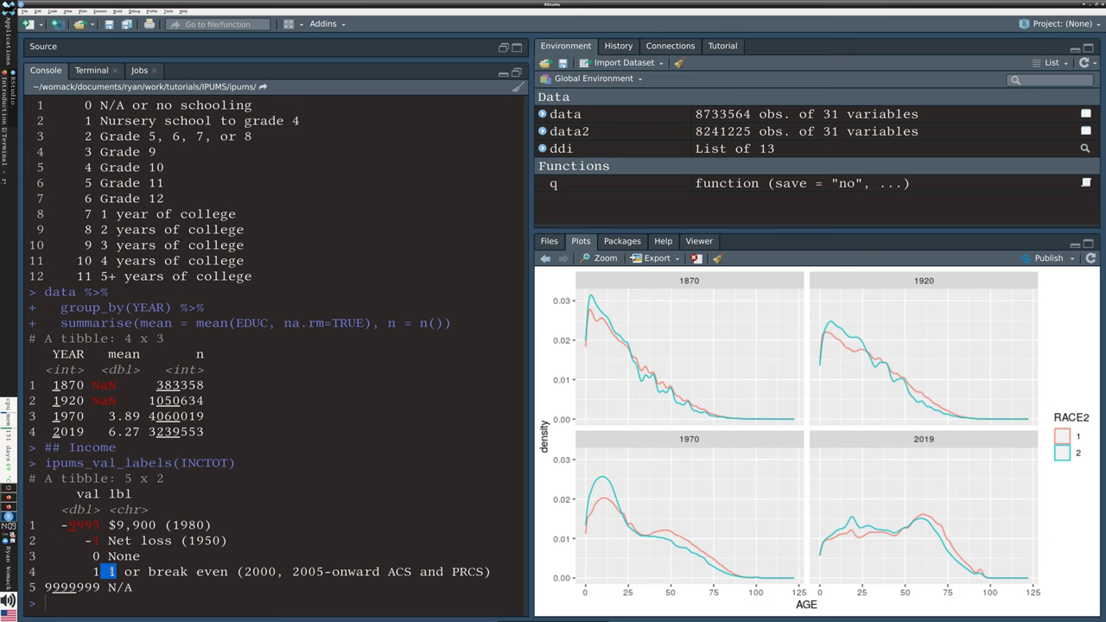
click(119, 571)
- Highlight the 9999999 'N/A' missing-value code and restore the script pane above the console
drag(50, 588, 101, 588)
drag(108, 588, 141, 588)
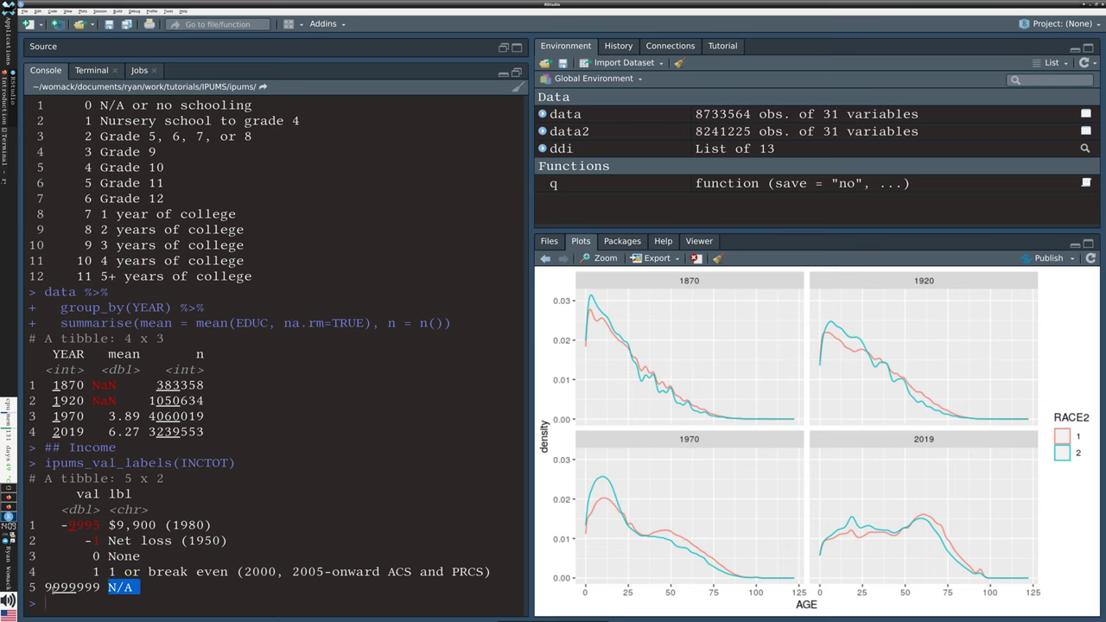
drag(52, 589, 76, 589)
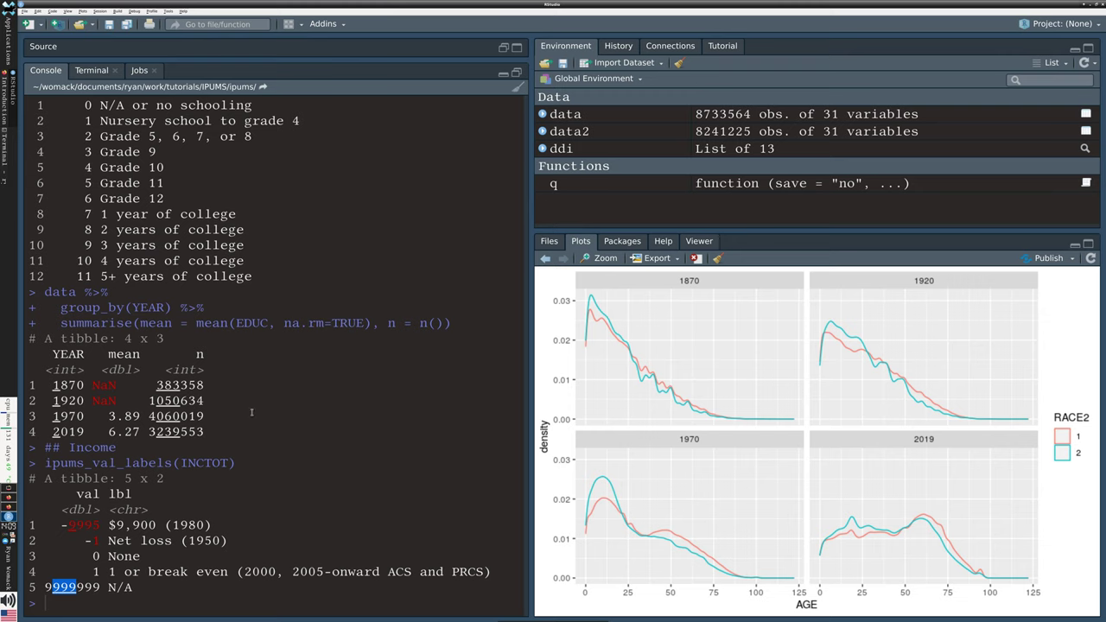
scroll(421, 223, up, 4)
click(516, 73)
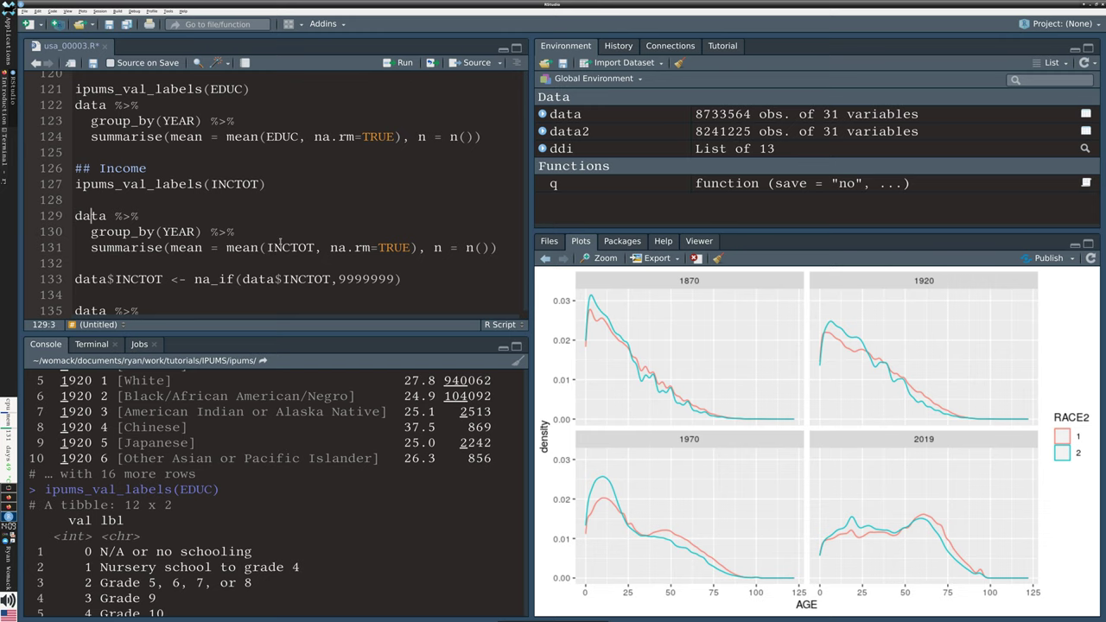
- Run the yearly mean INCTOT summary (2676968 for 1970, 1655309 for 2019) and relist the income labels
key(ctrl+Return)
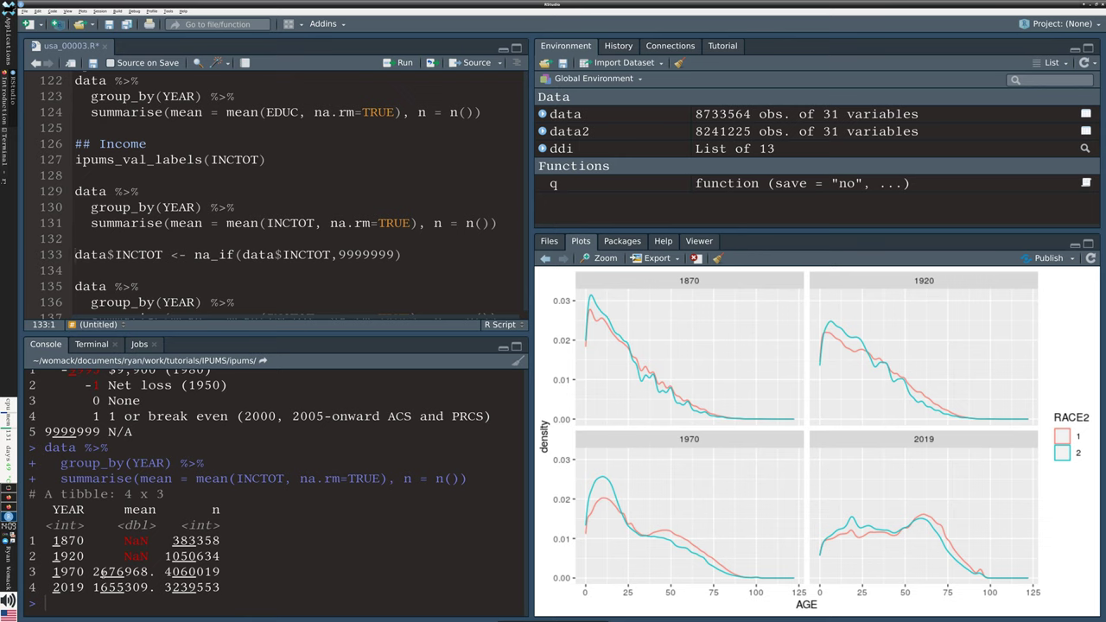
drag(100, 572, 123, 572)
click(85, 584)
drag(100, 587, 123, 587)
click(107, 160)
key(ctrl+Return)
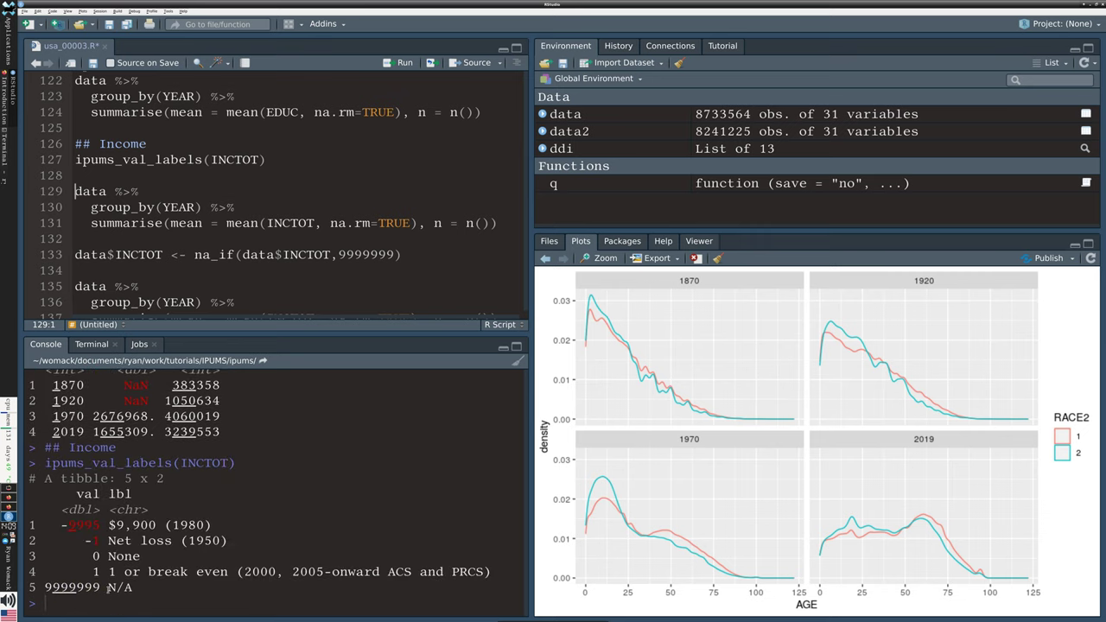
drag(107, 588, 155, 587)
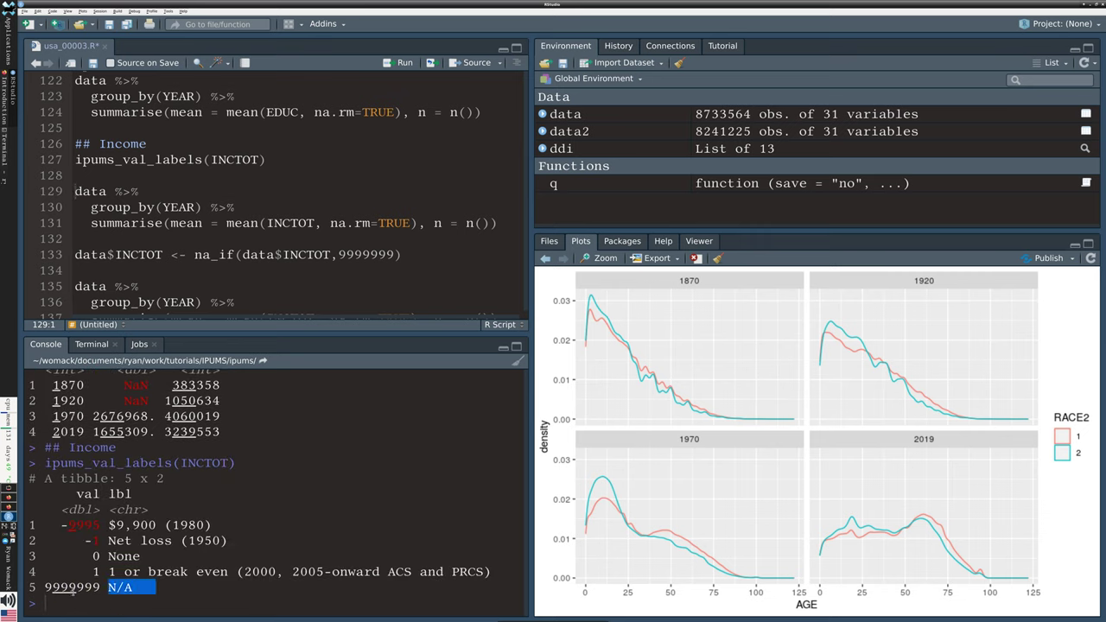
click(55, 588)
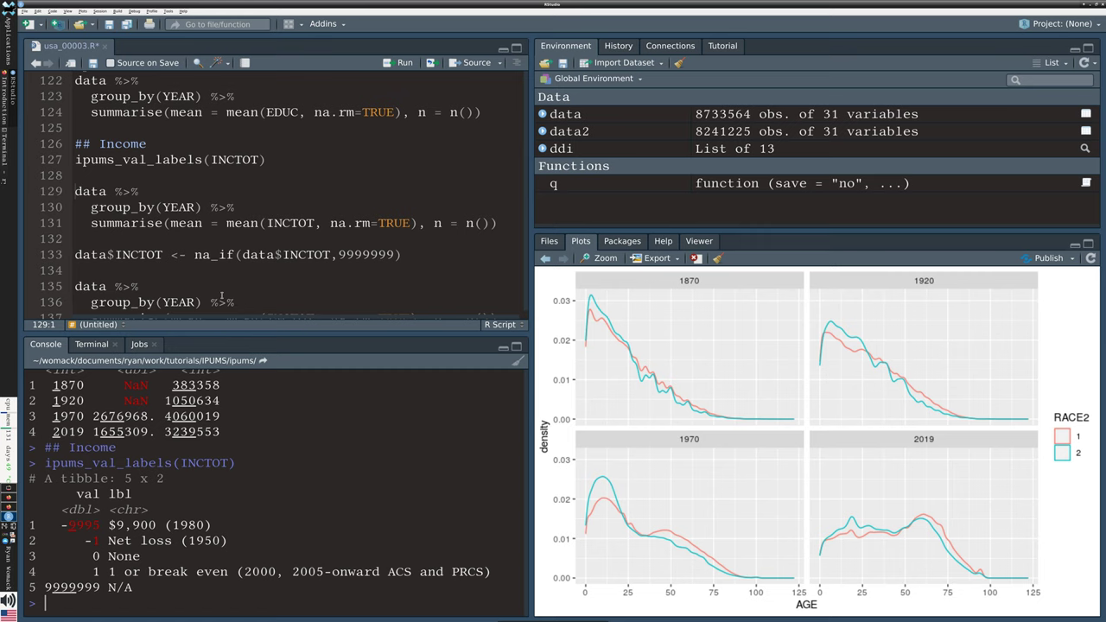
click(98, 254)
drag(194, 255, 232, 254)
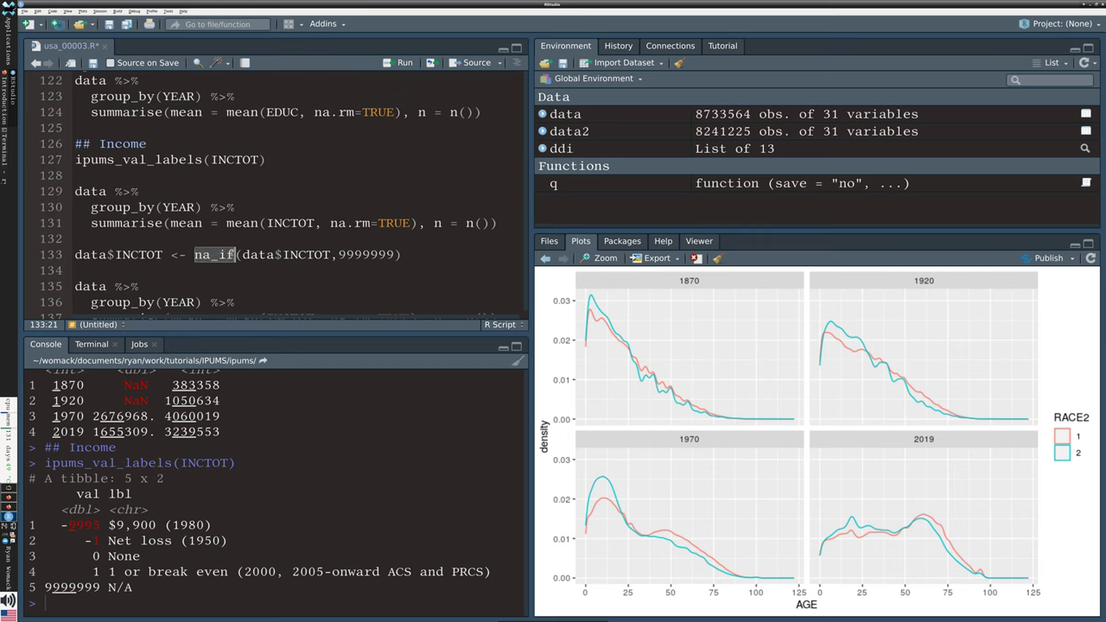
click(260, 279)
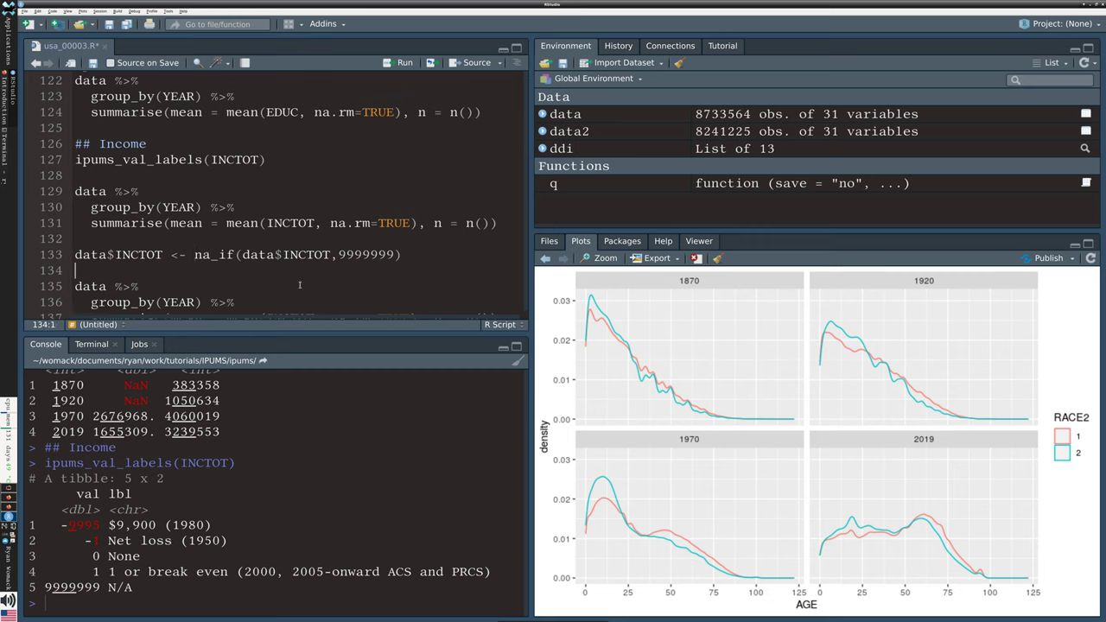
drag(243, 254, 332, 254)
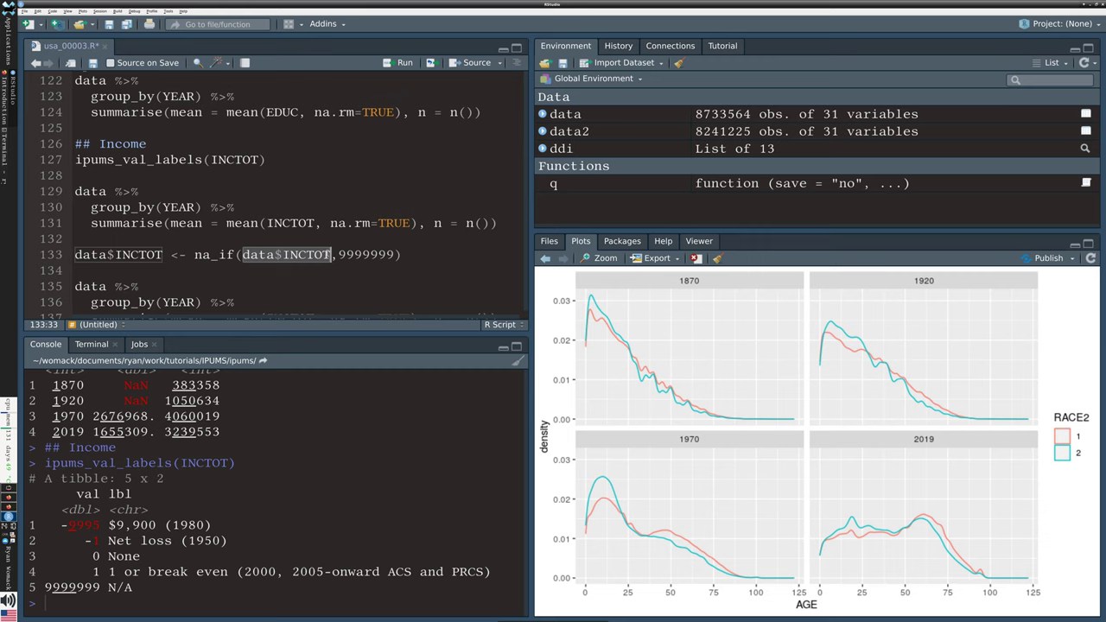
click(340, 260)
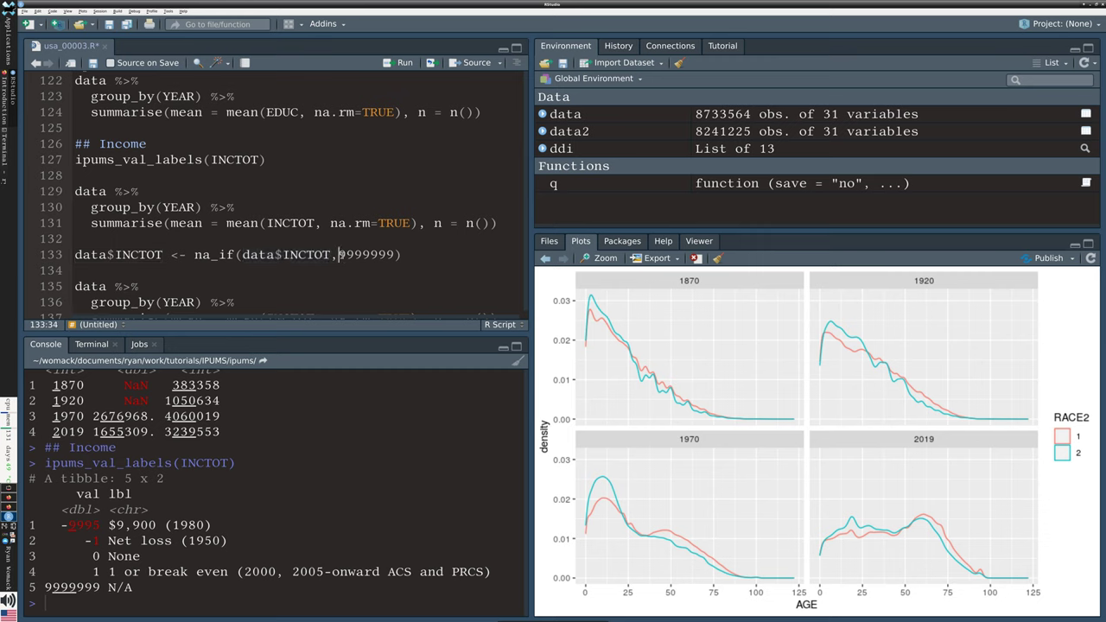
drag(341, 255, 370, 256)
click(375, 266)
click(338, 255)
drag(338, 255, 394, 254)
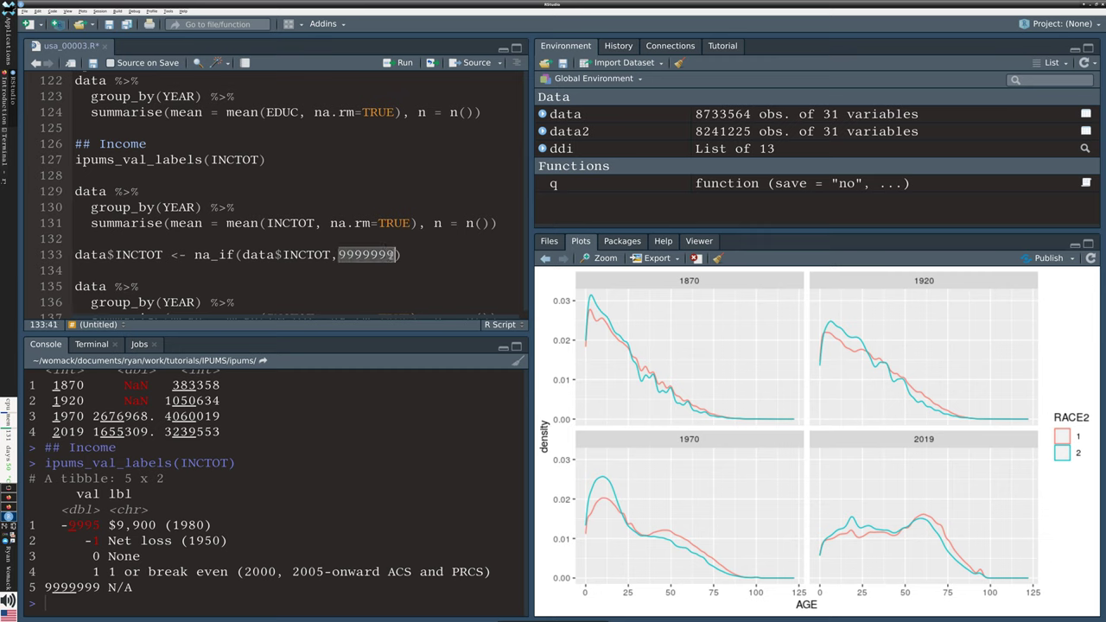
double_click(159, 255)
click(99, 254)
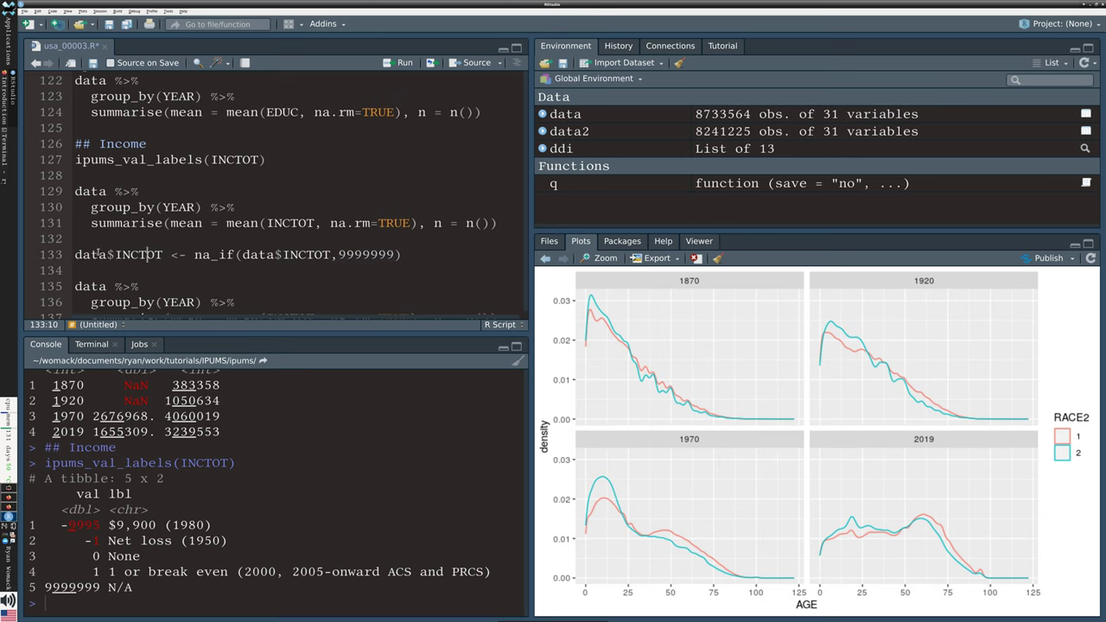
- Recode INCTOT 9999999 as NA and rerun yearly means, showing 4196 for 1970 and 45302 for 2019
key(ctrl+Return)
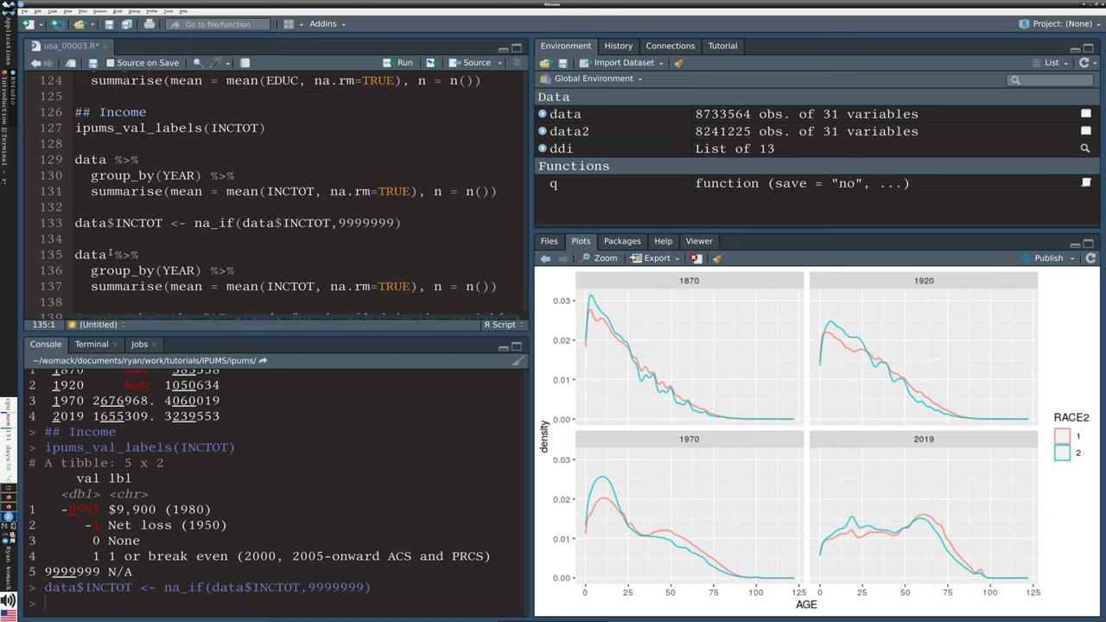
key(ctrl+Return)
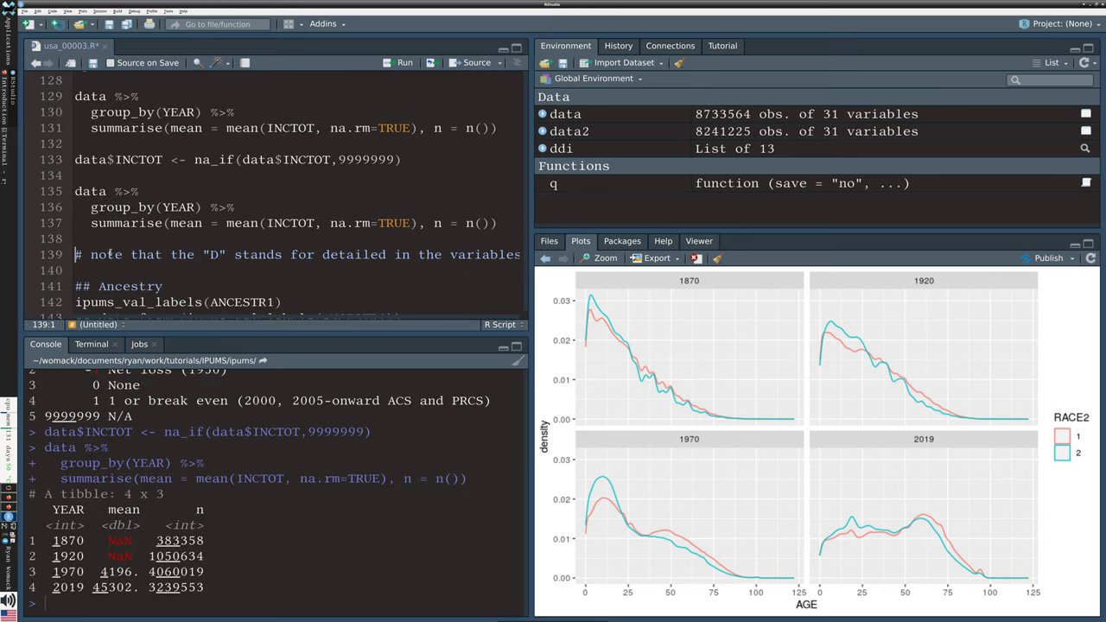
click(104, 580)
drag(93, 587, 126, 588)
click(110, 586)
drag(101, 572, 127, 572)
click(110, 576)
drag(102, 572, 121, 573)
- Remove the space so the filter reads ANCESTR1==122 and save the script
scroll(283, 257, down, 4)
scroll(283, 256, down, 2)
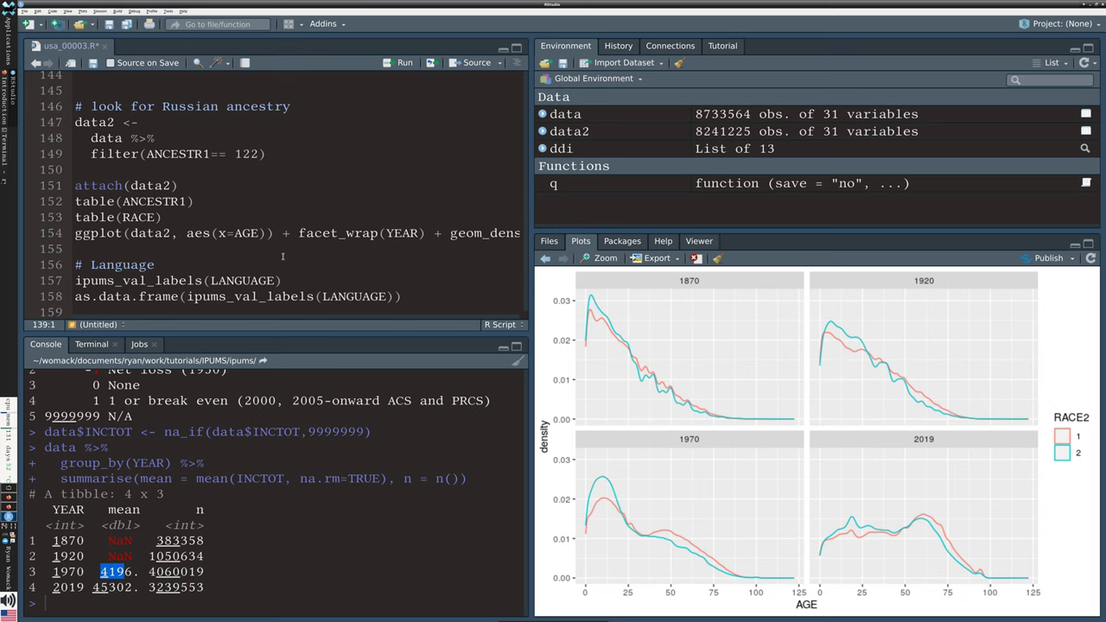
scroll(283, 256, up, 2)
scroll(288, 256, up, 2)
scroll(292, 255, down, 2)
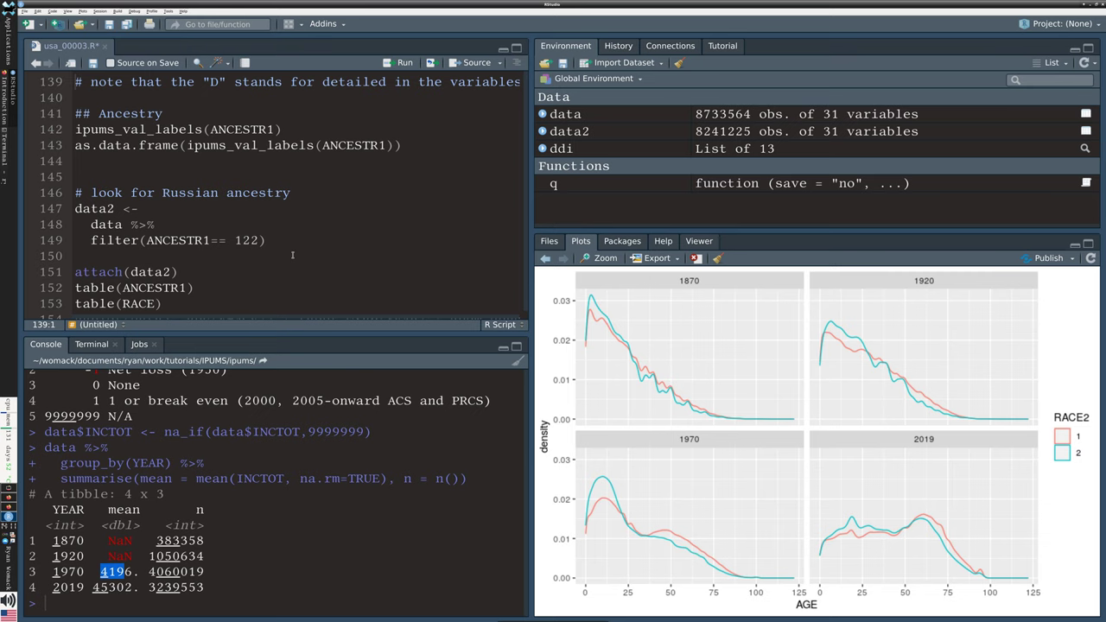
click(236, 242)
key(BackSpace)
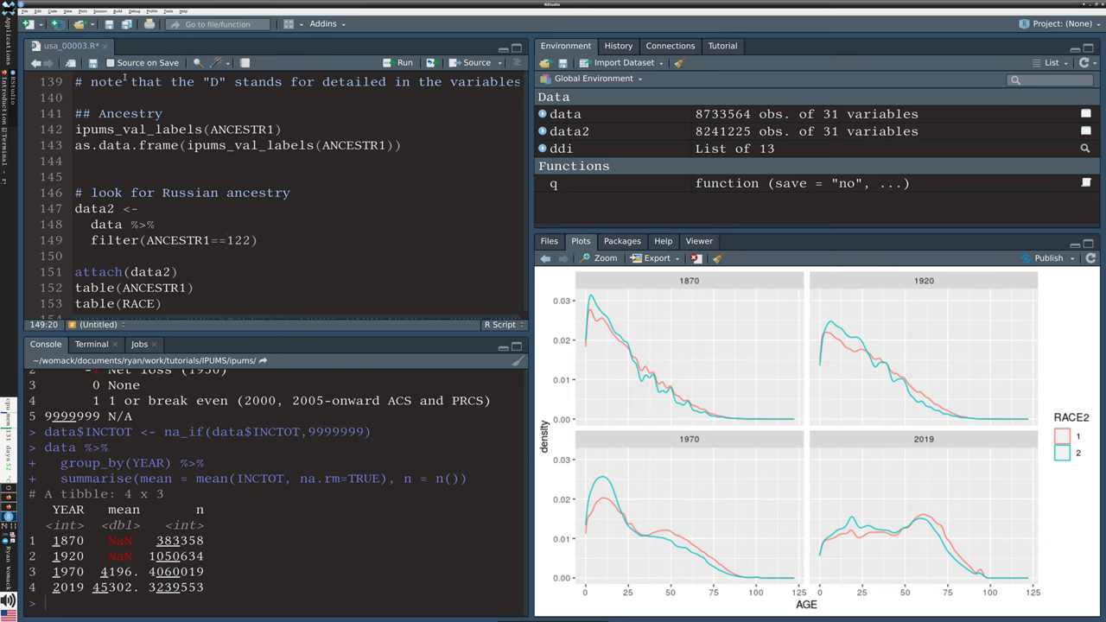
key(ctrl+s)
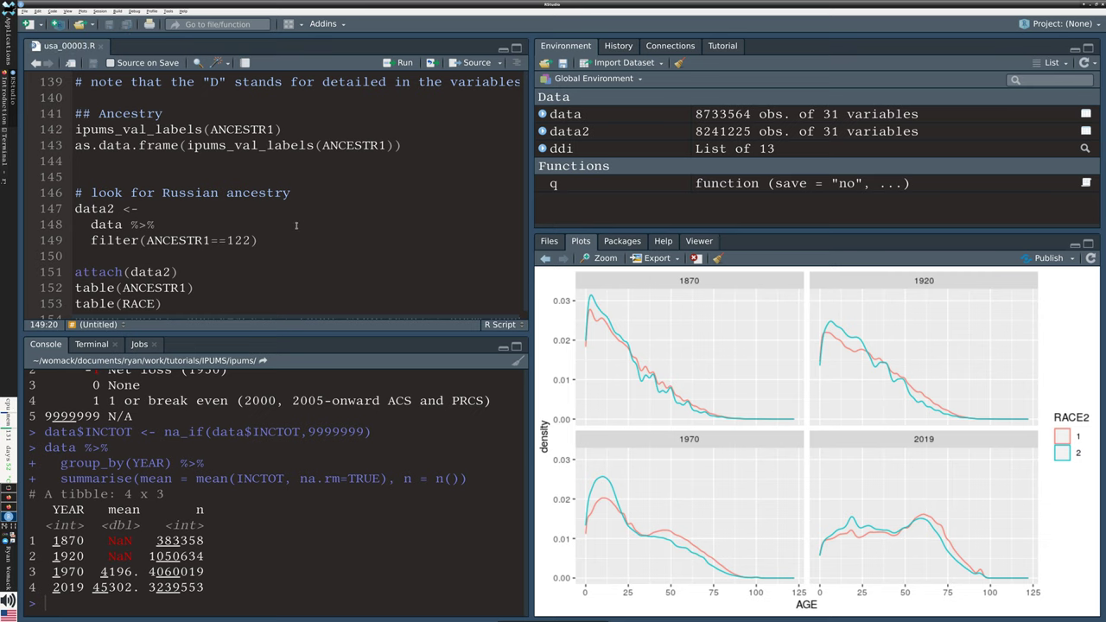
- Place the caret on the ipums_val_labels(ANCESTR1) line, dismissing the function signature tip
scroll(220, 231, up, 2)
click(78, 216)
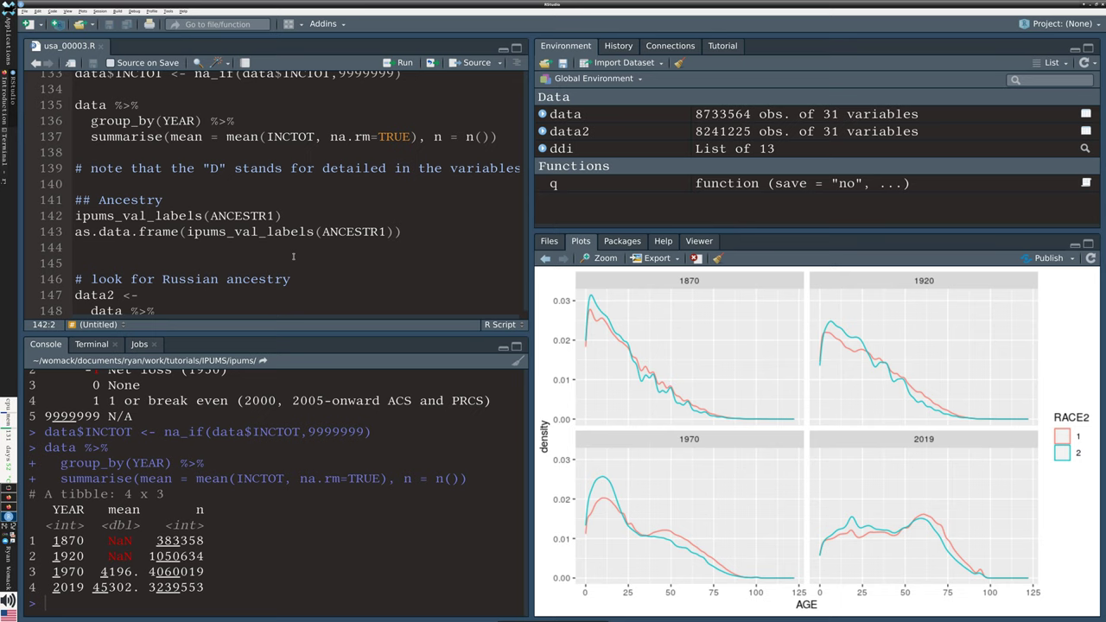
mouse_move(273, 240)
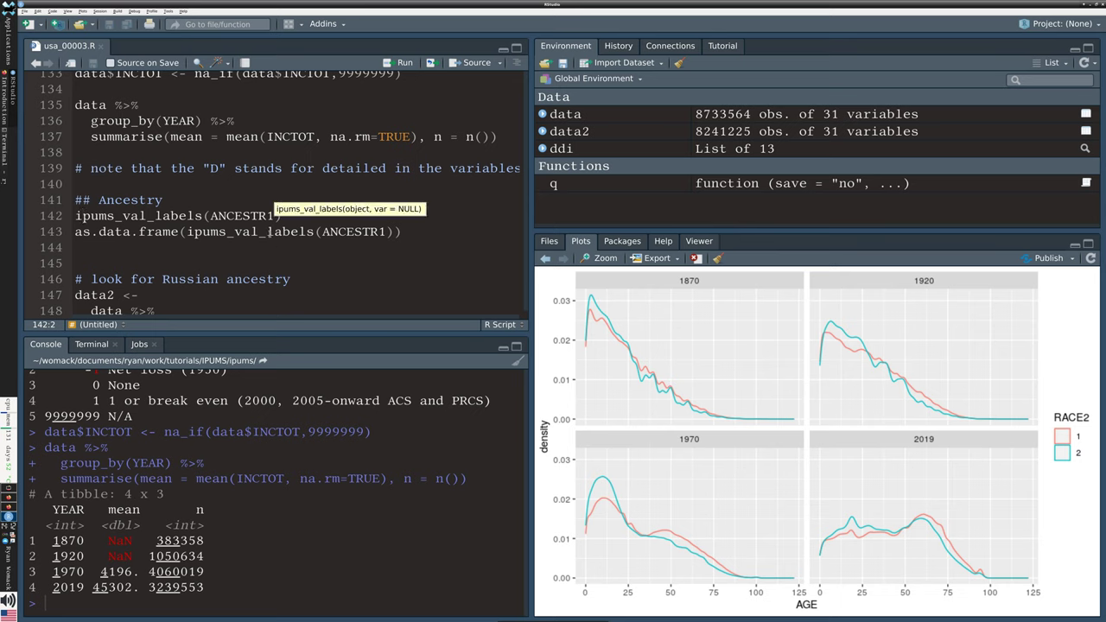
click(317, 249)
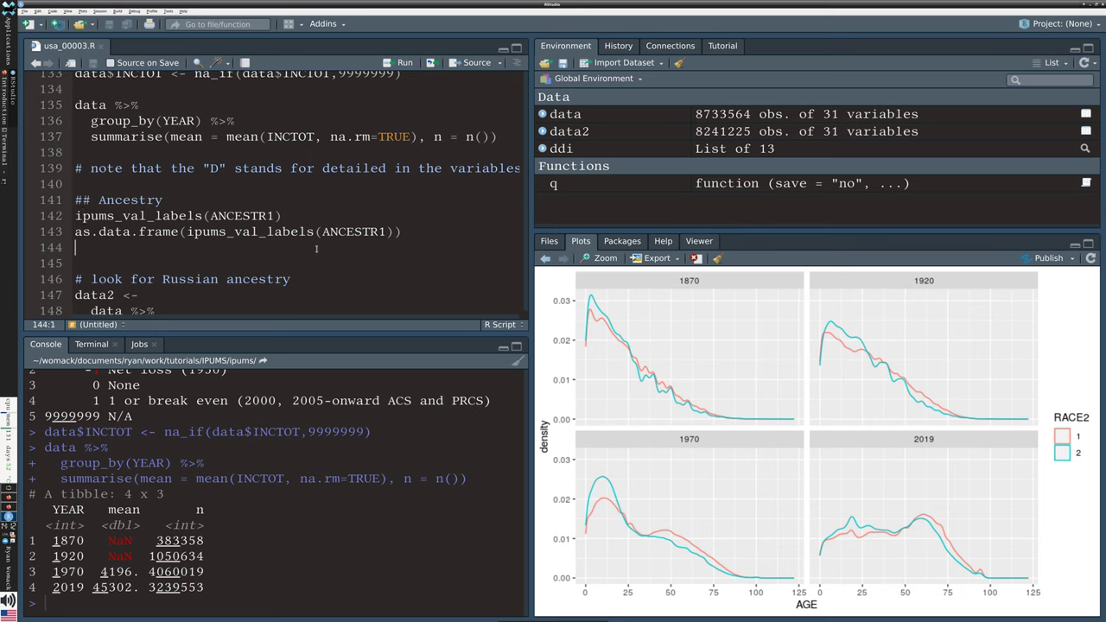
click(107, 216)
- Run ipums_val_labels(ANCESTR1) and highlight entries like Tirolean, Flemish and Walloon, and the 479 remaining-rows count
key(ctrl+Return)
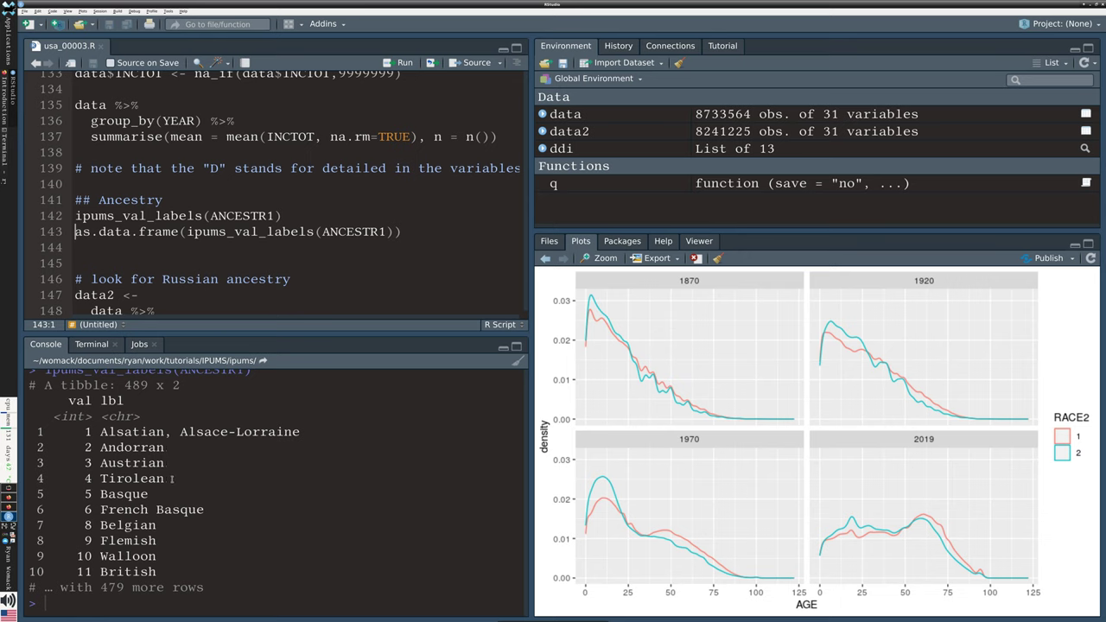
double_click(107, 480)
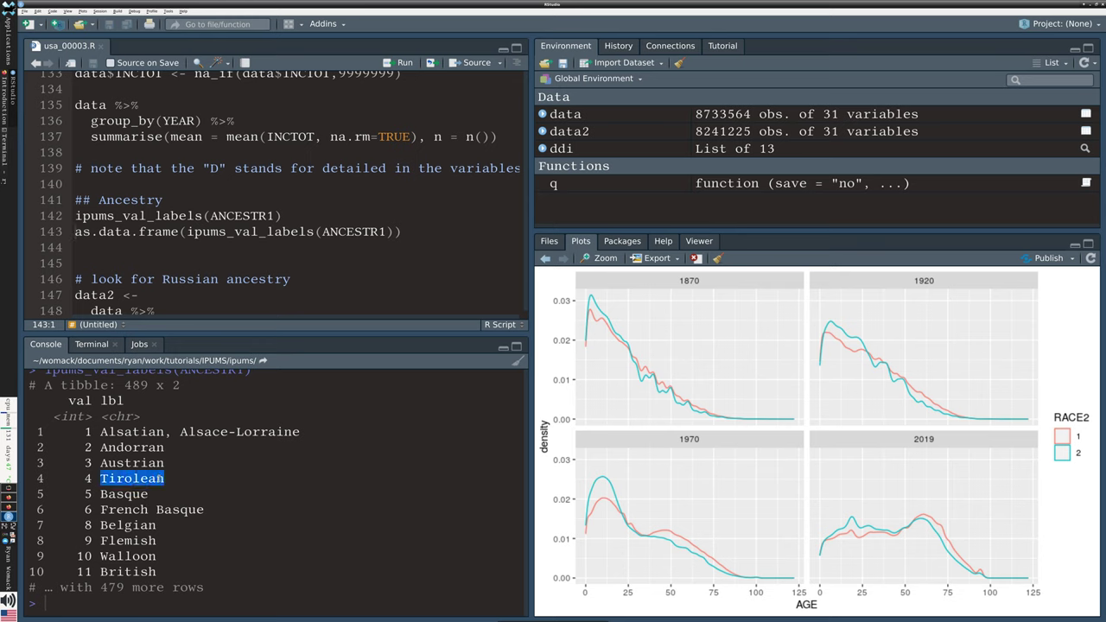
click(121, 492)
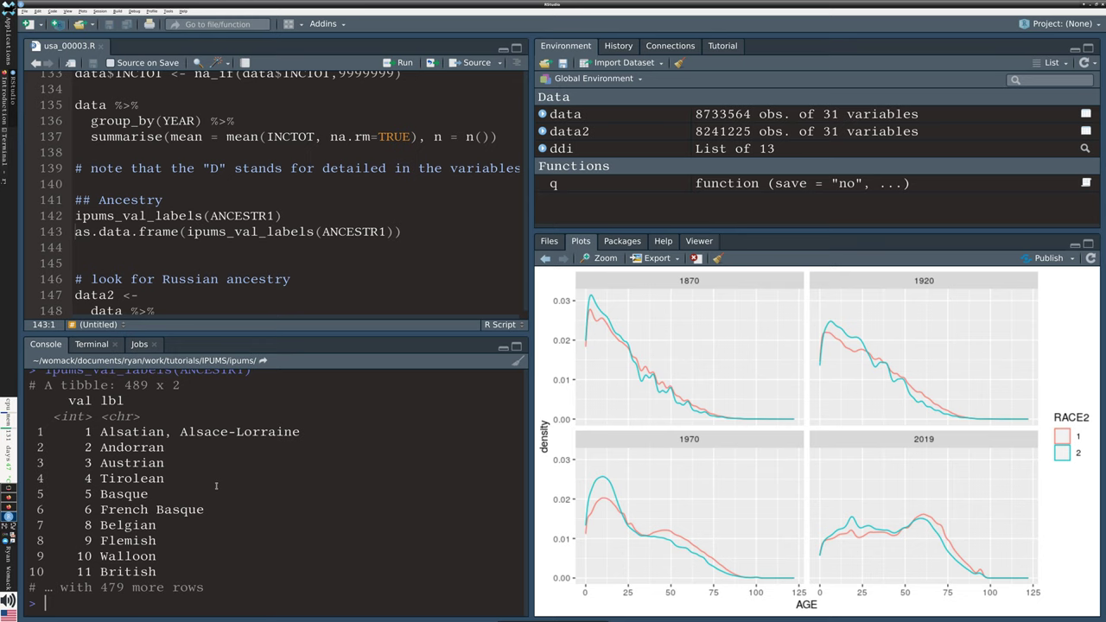
drag(93, 540, 156, 551)
click(204, 544)
double_click(124, 588)
- Scroll through the script, then switch to Firefox's 'Introduction to ipumsr' vignette
scroll(234, 284, down, 6)
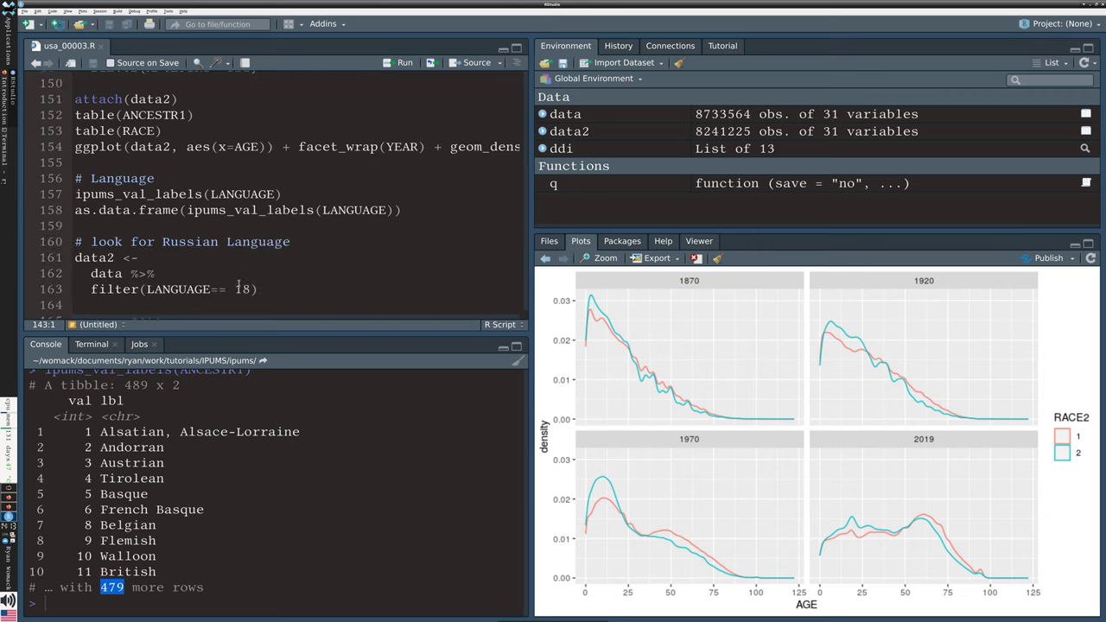
scroll(239, 287, down, 7)
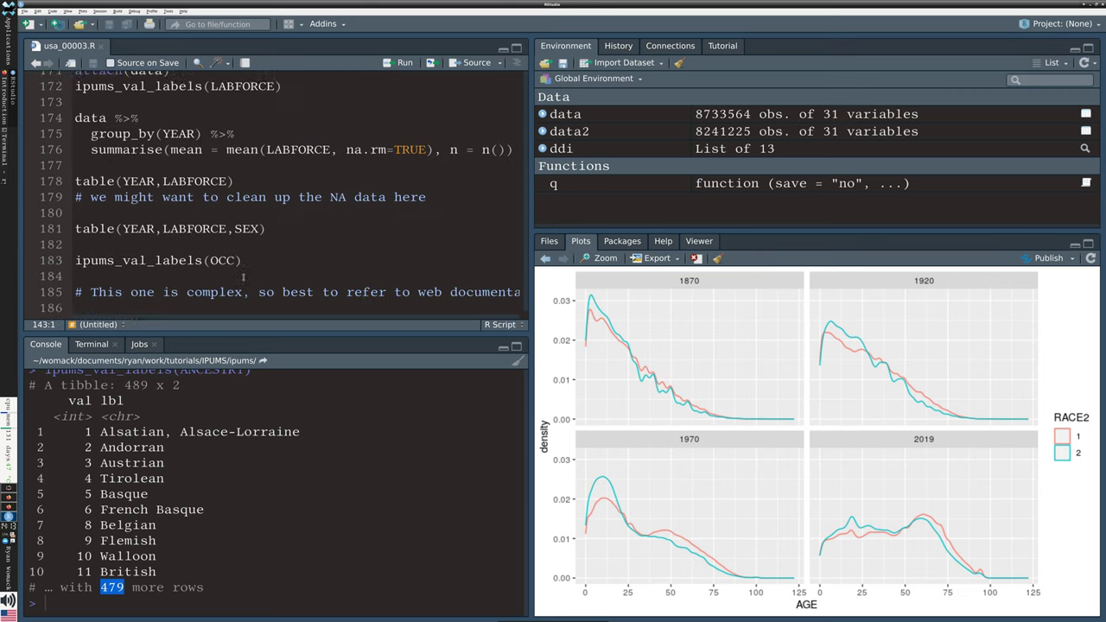
scroll(244, 277, down, 7)
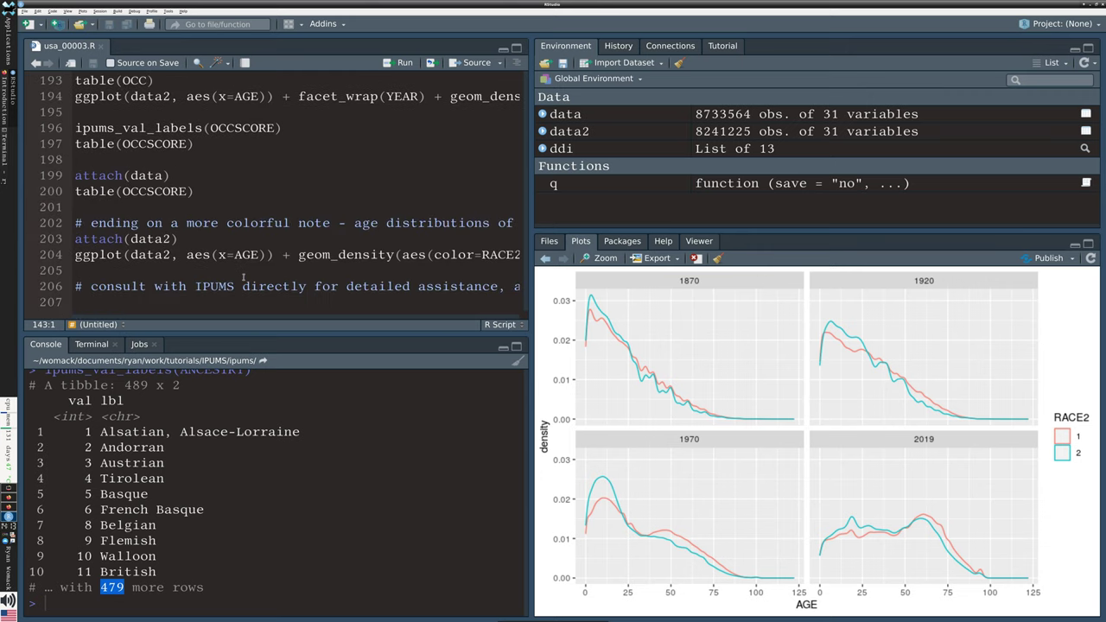
scroll(243, 274, up, 16)
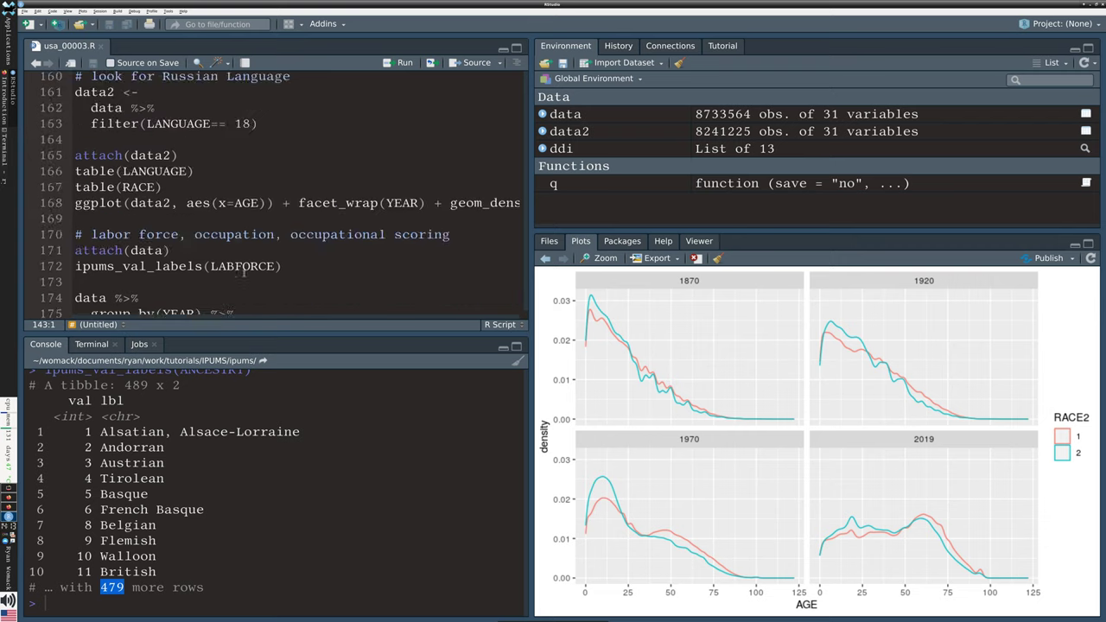
scroll(238, 272, up, 4)
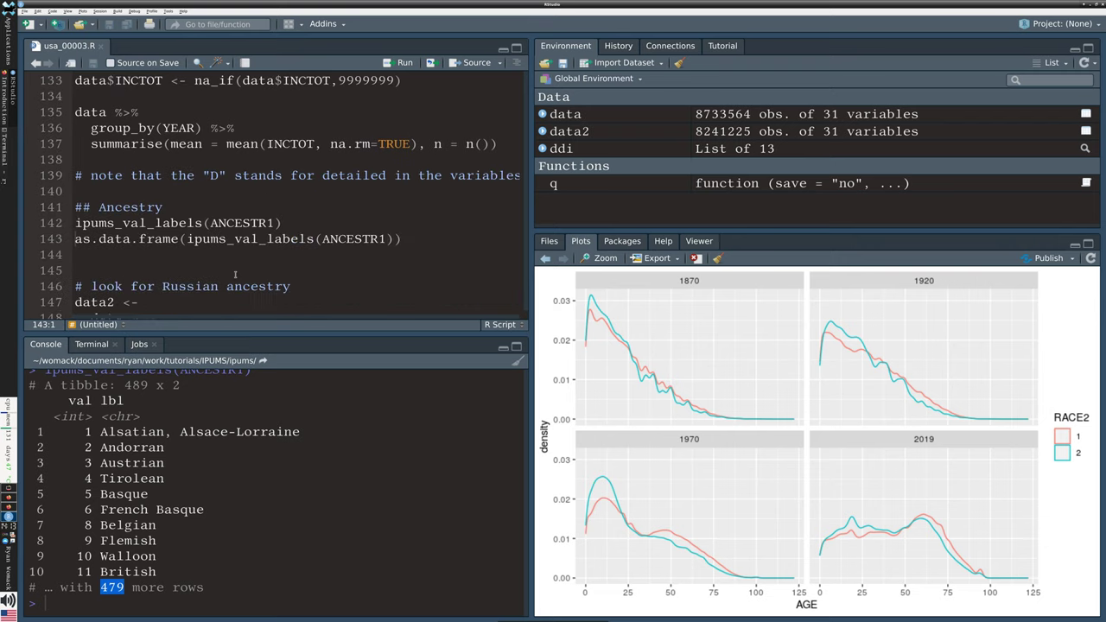
scroll(235, 275, down, 2)
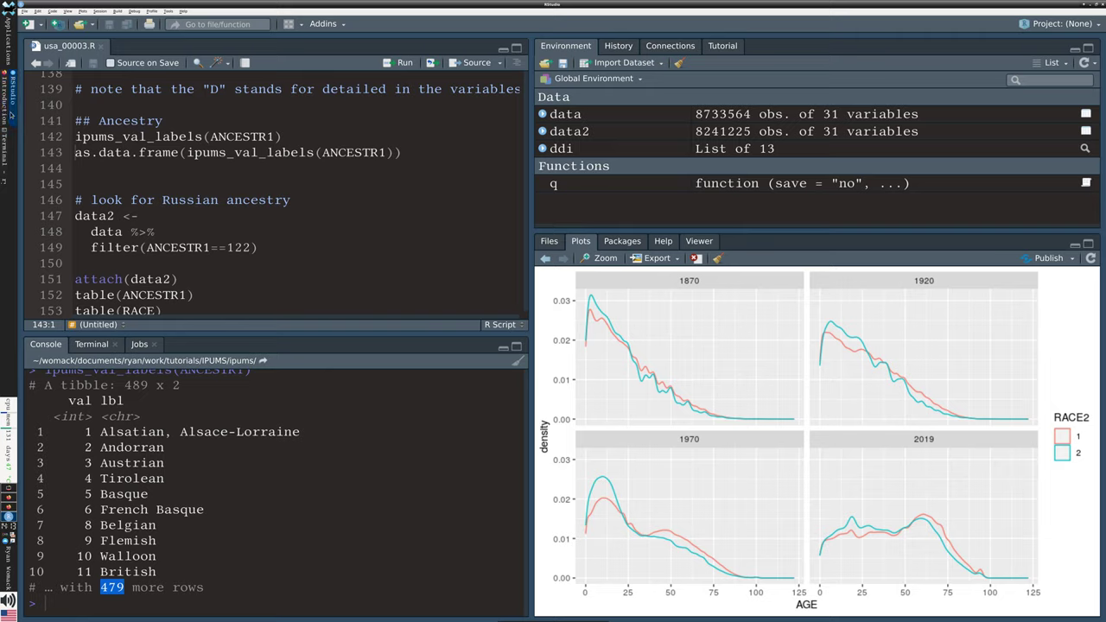
click(5, 111)
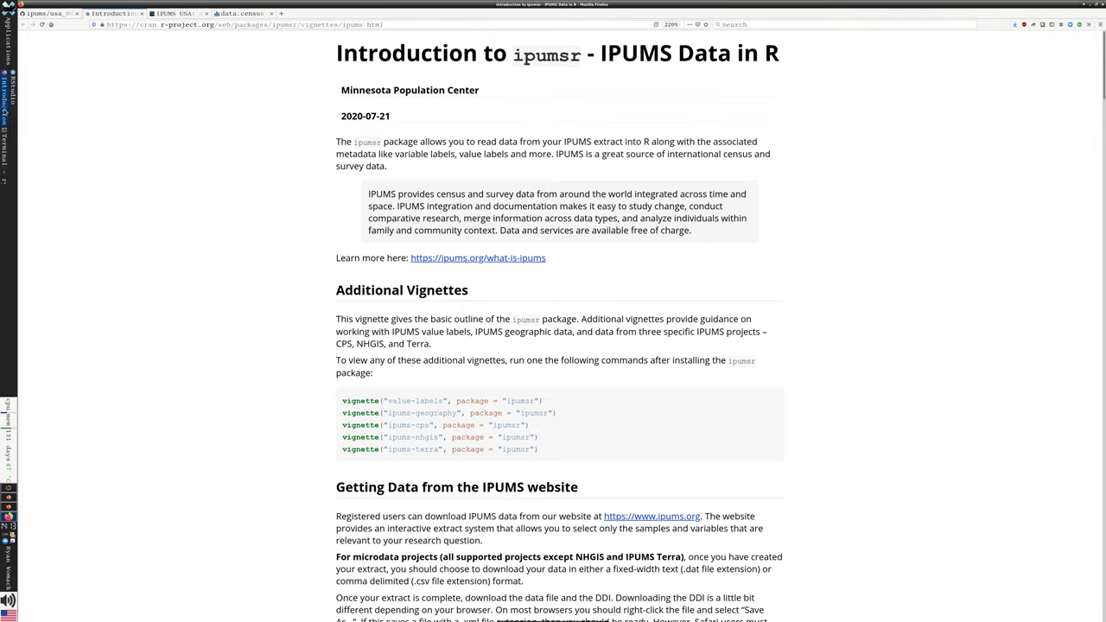
- Go from the IPUMS USA tab through SUPPORT to the BROWSE AND SELECT DATA page
click(174, 13)
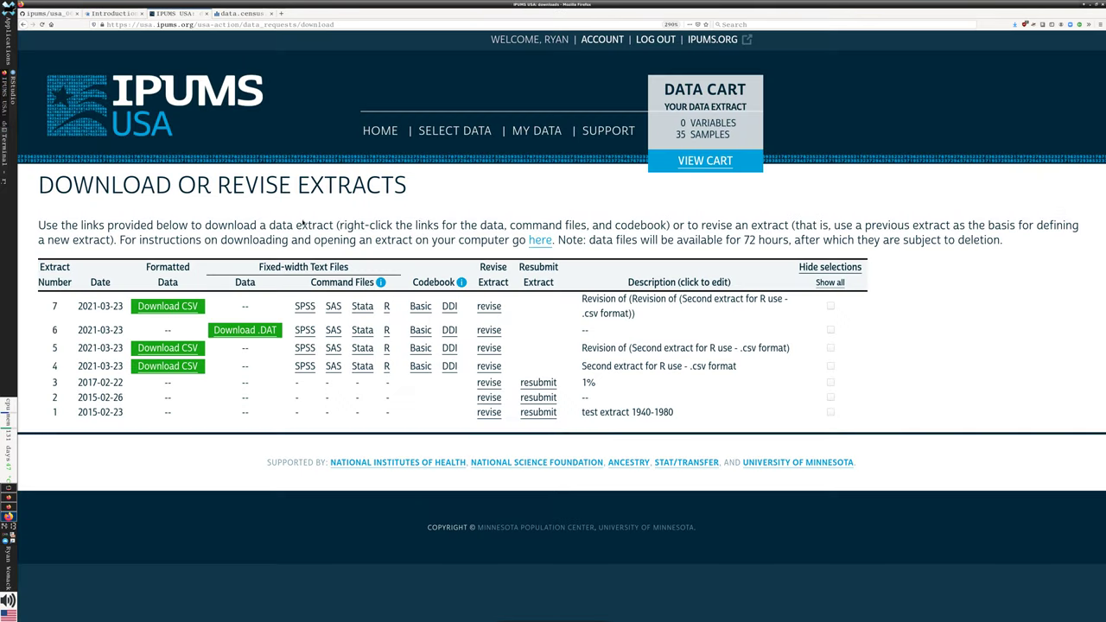
click(608, 132)
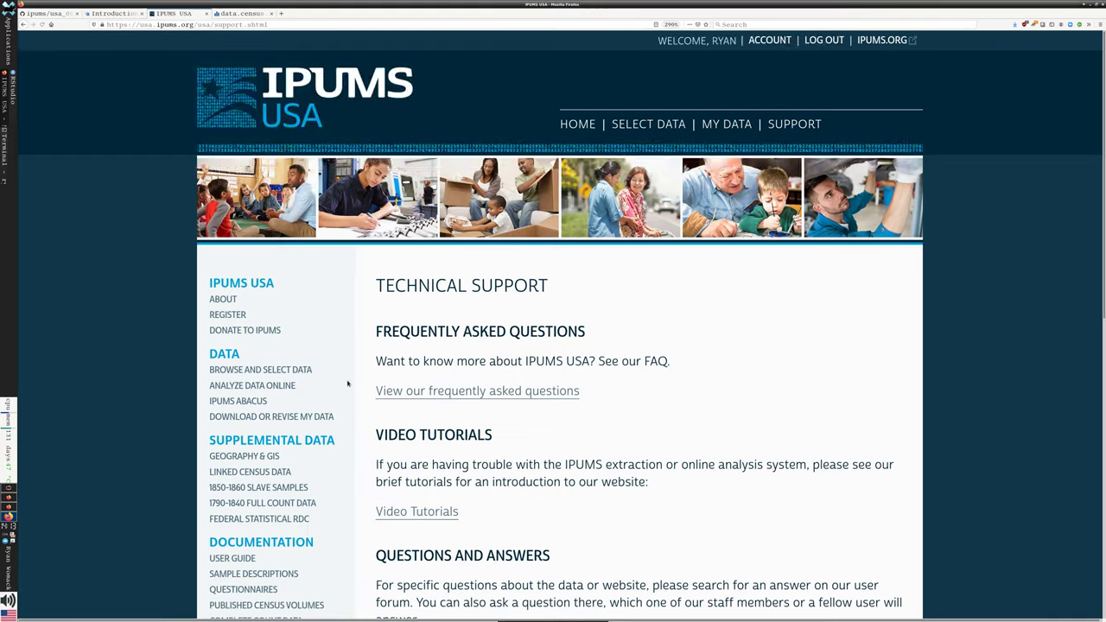
scroll(361, 439, down, 4)
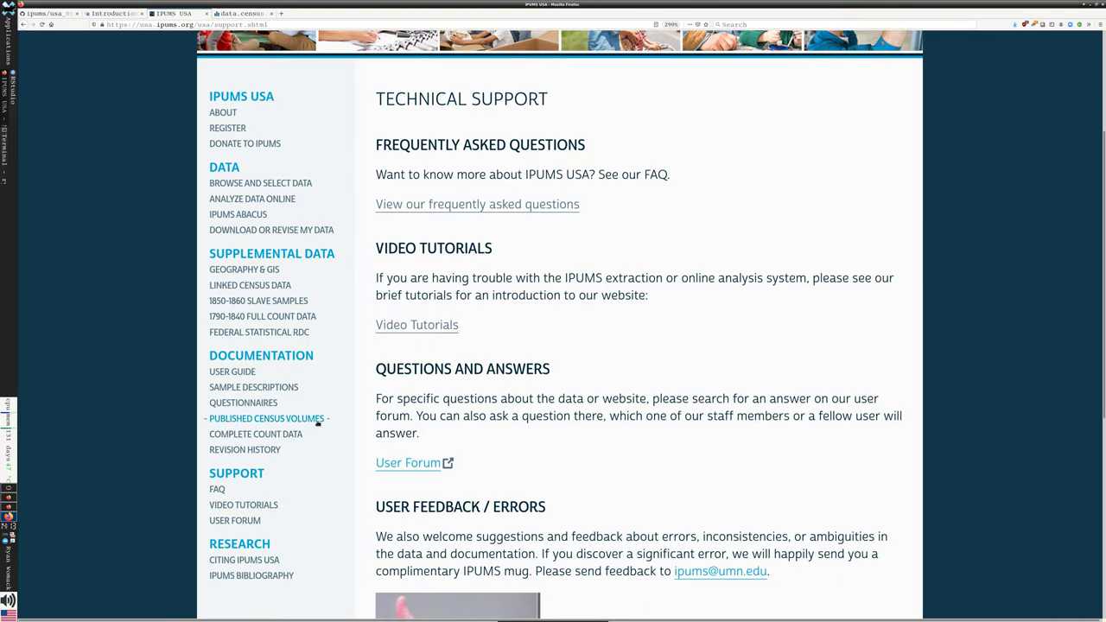
scroll(317, 438, down, 1)
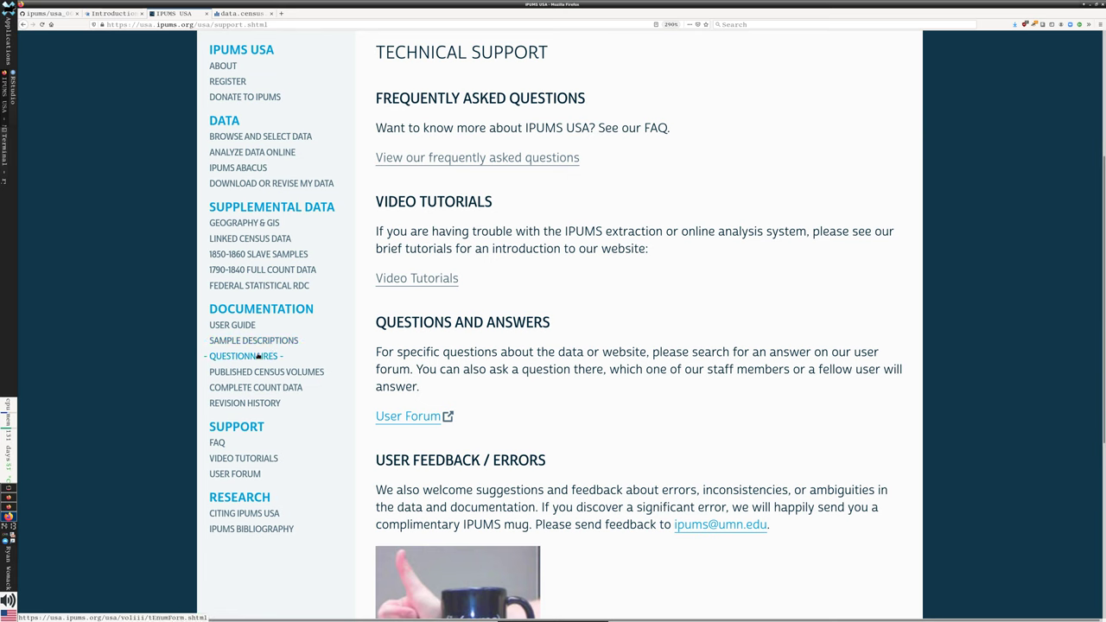
click(293, 138)
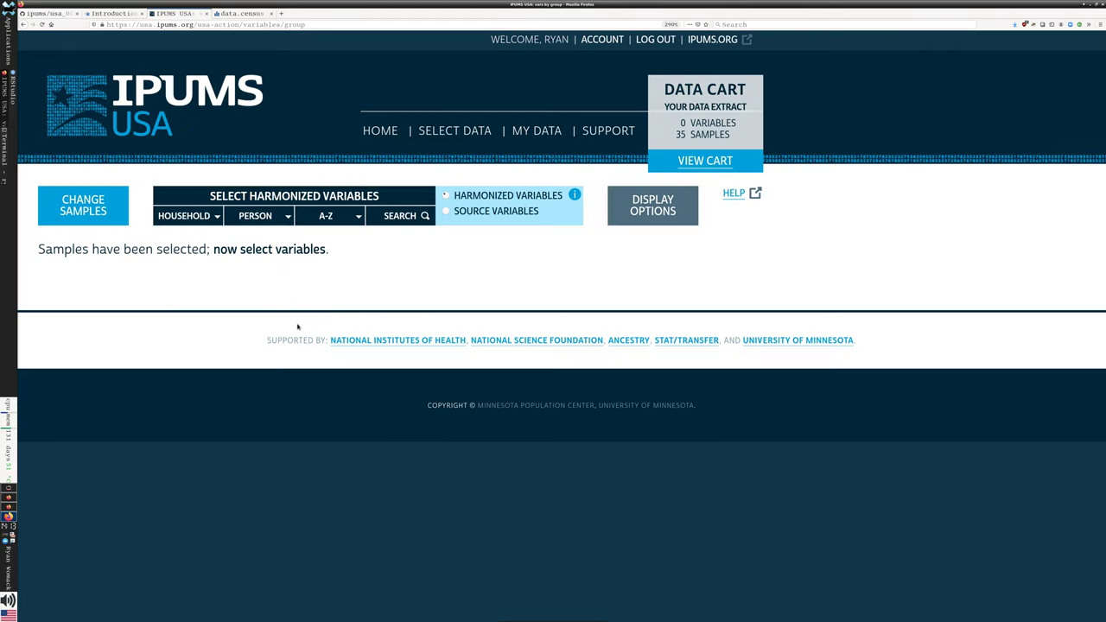
- Open the ANCESTR1 'Ancestry, first response' page from PERSON > Race, Ethnicity, and Nativity
mouse_move(260, 218)
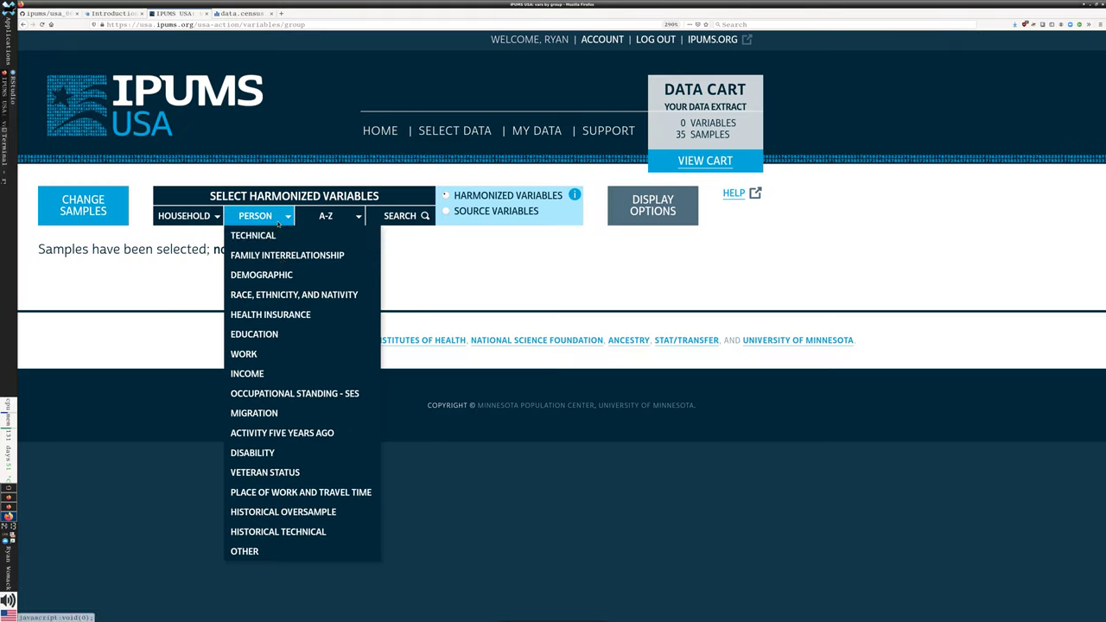
click(304, 297)
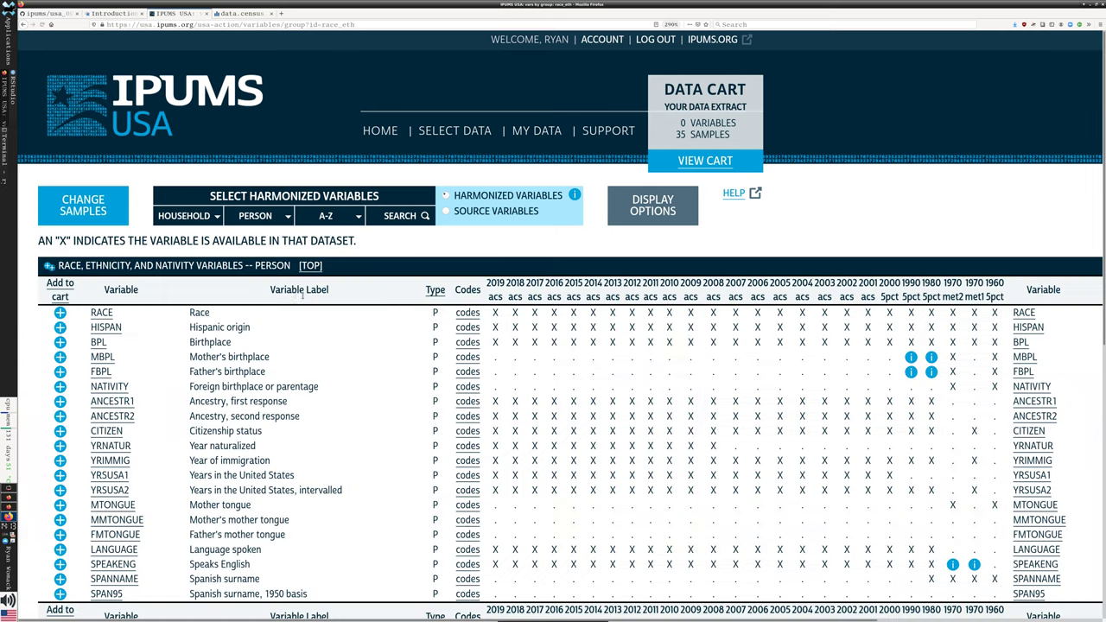
click(116, 402)
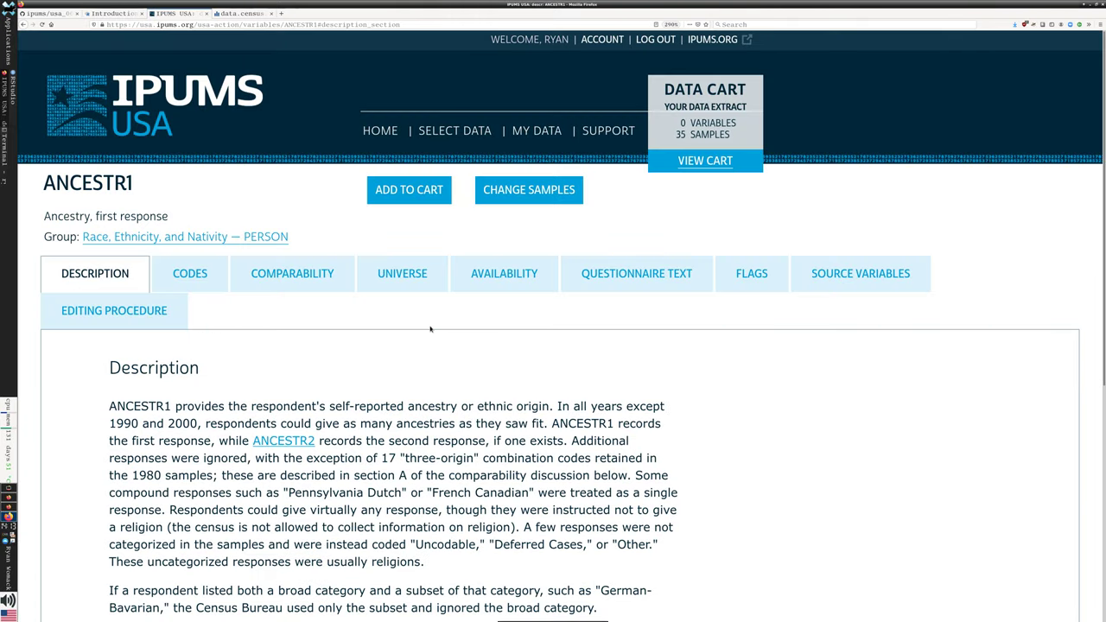
scroll(431, 328, down, 3)
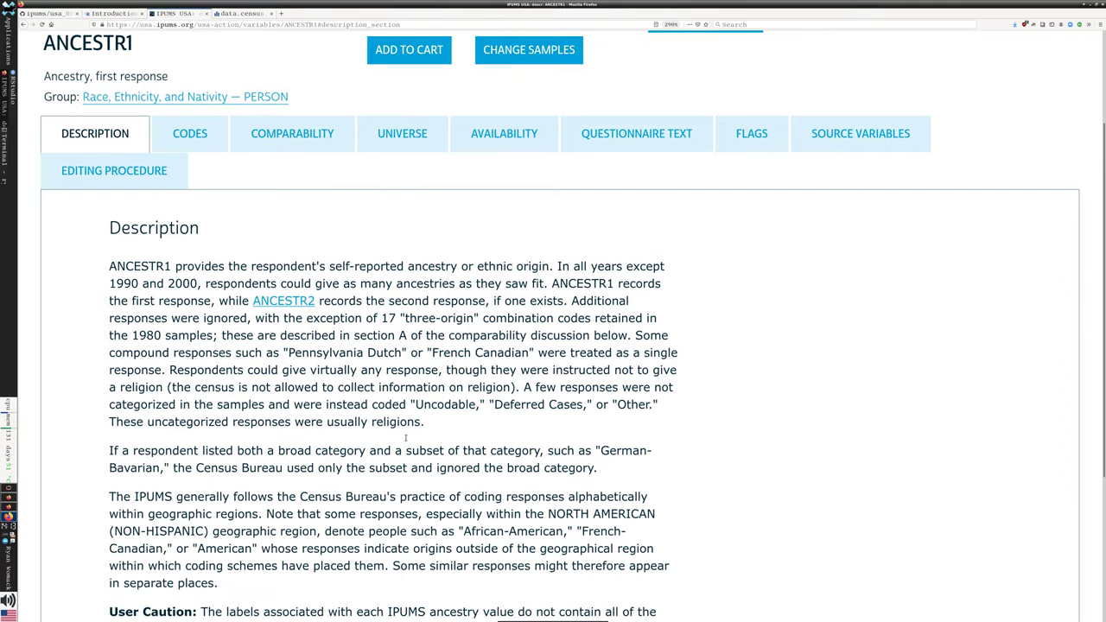
scroll(405, 438, down, 3)
scroll(448, 413, up, 5)
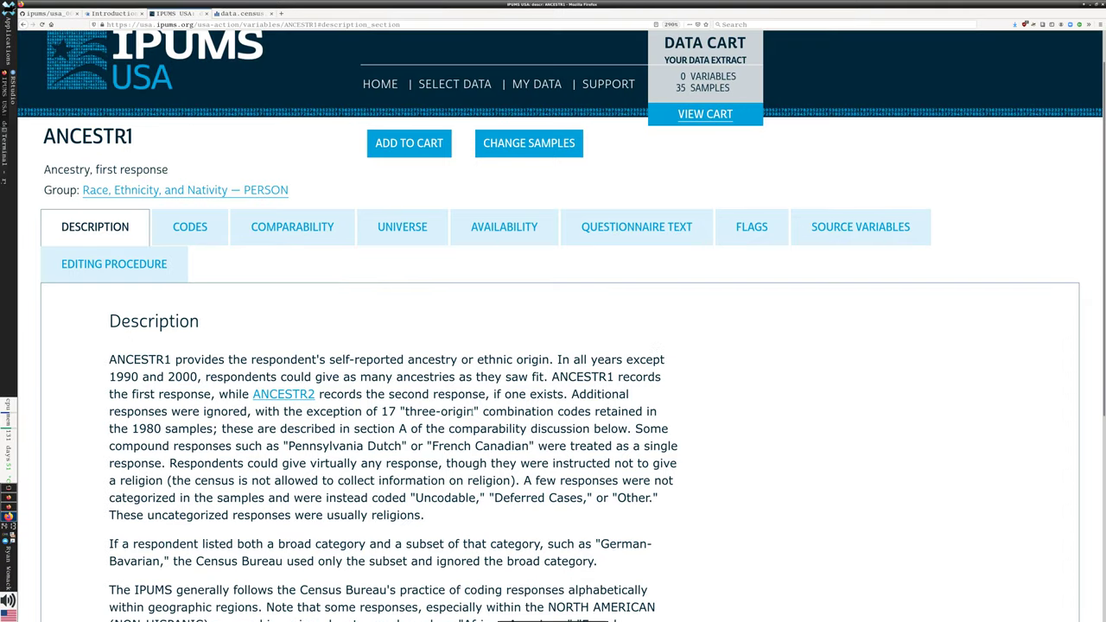
- Show the ANCESTR1 codes and frequencies table and look over the first codes
click(191, 230)
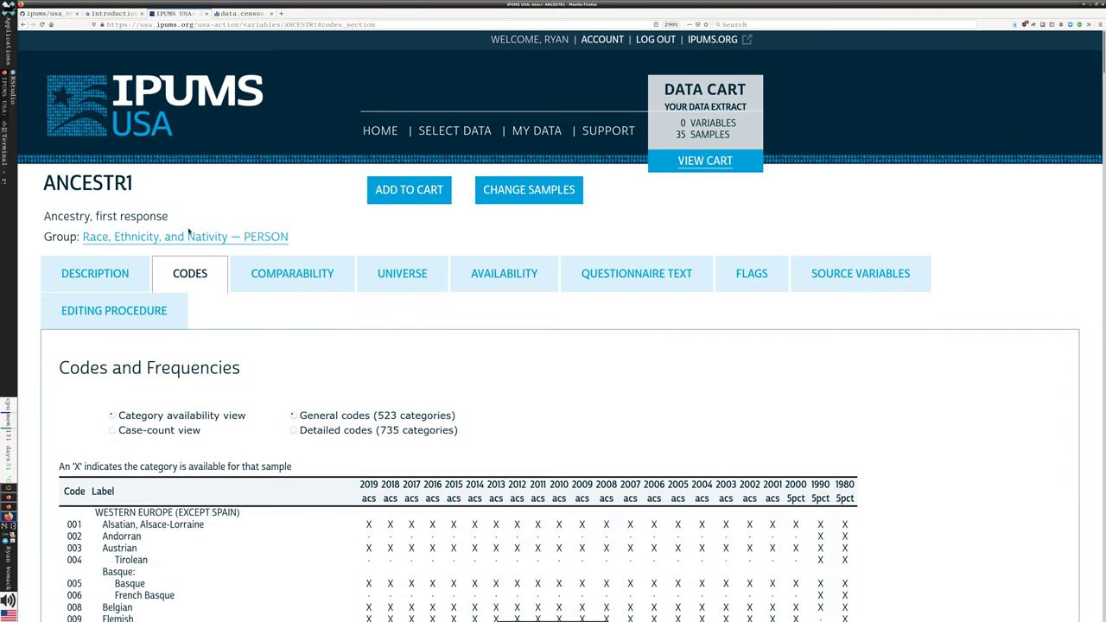
scroll(281, 422, down, 5)
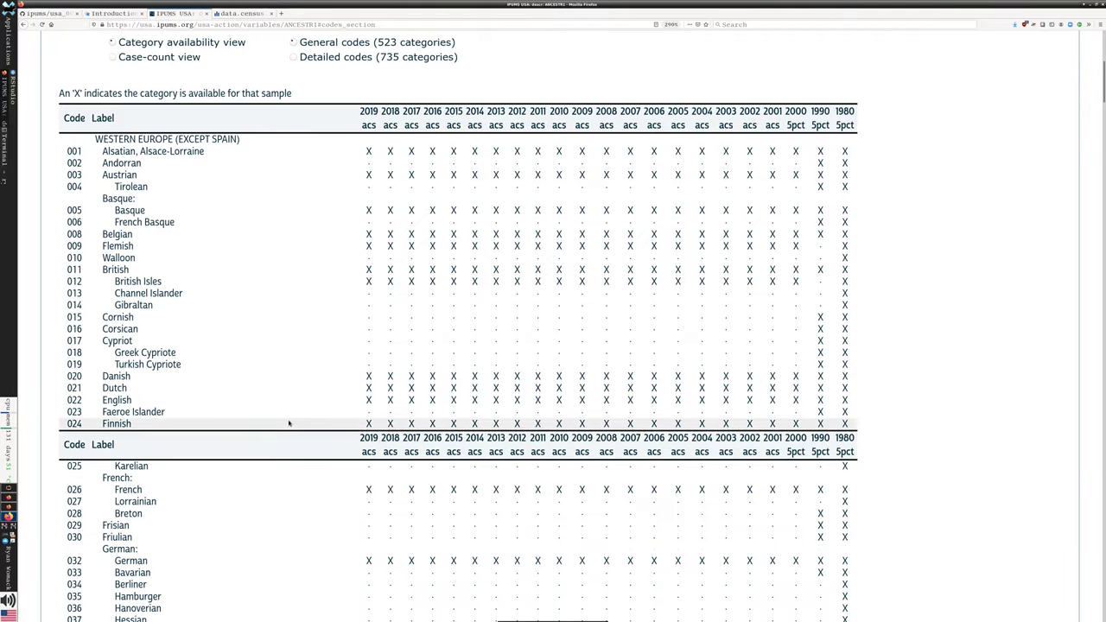
scroll(289, 423, down, 10)
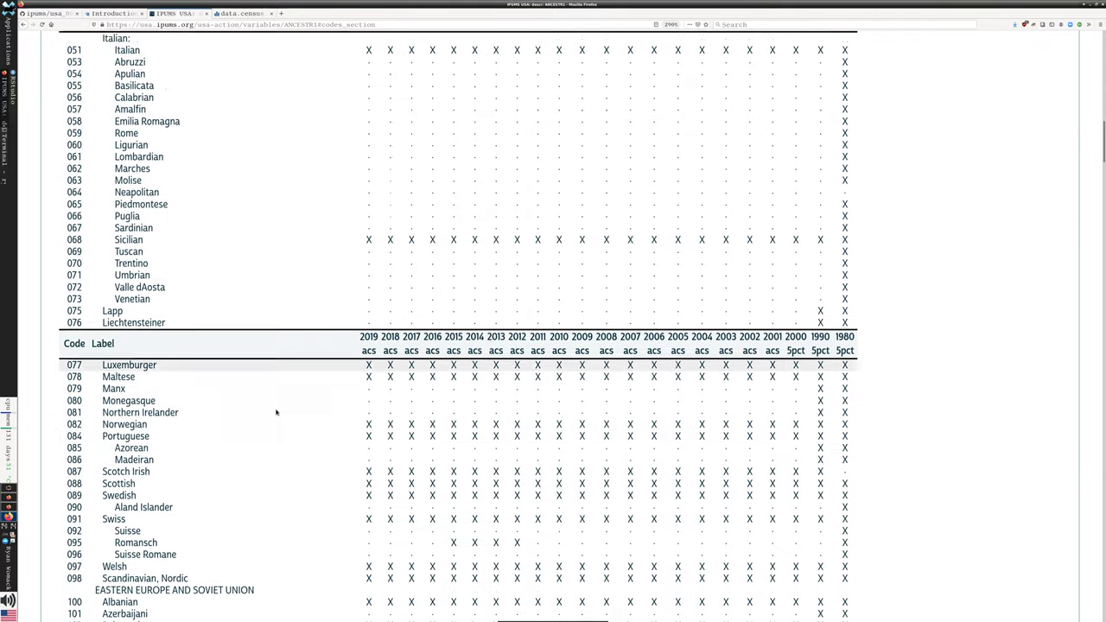
scroll(276, 413, down, 1)
scroll(278, 412, up, 2)
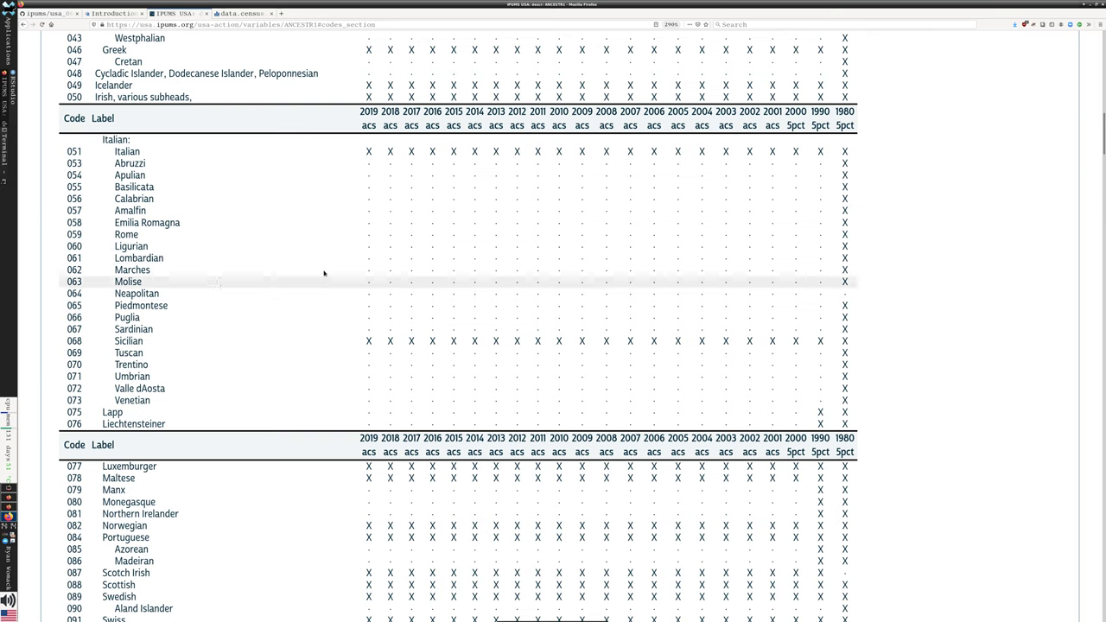
- Scroll down to code 999 Not Reported, then minimize Firefox to return to RStudio
scroll(195, 114, down, 3)
scroll(254, 234, down, 10)
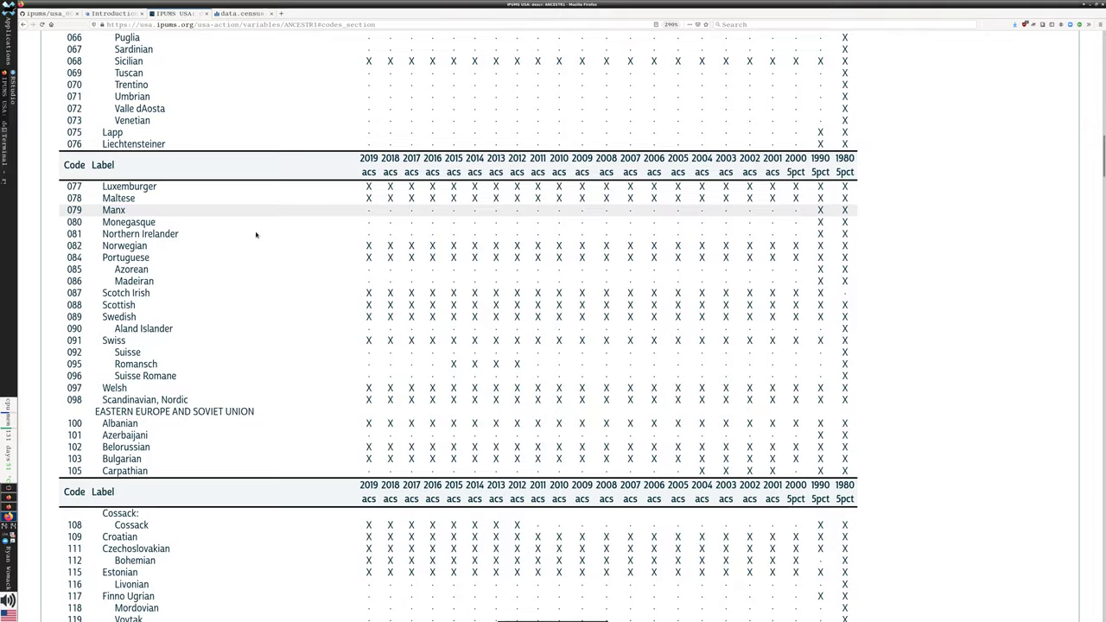
scroll(275, 280, down, 5)
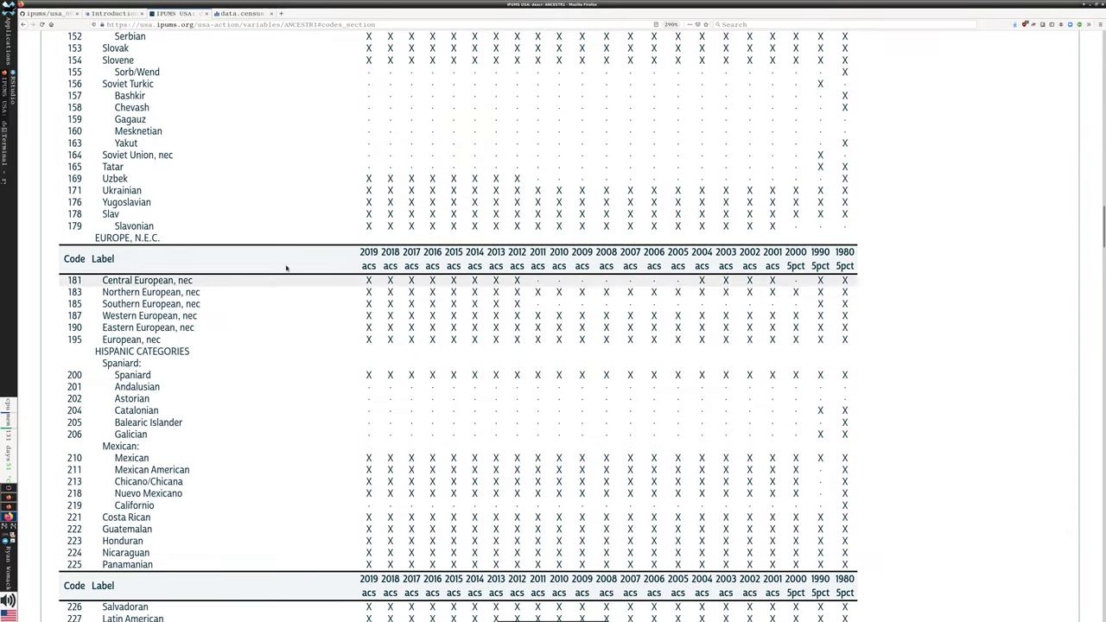
scroll(459, 252, down, 5)
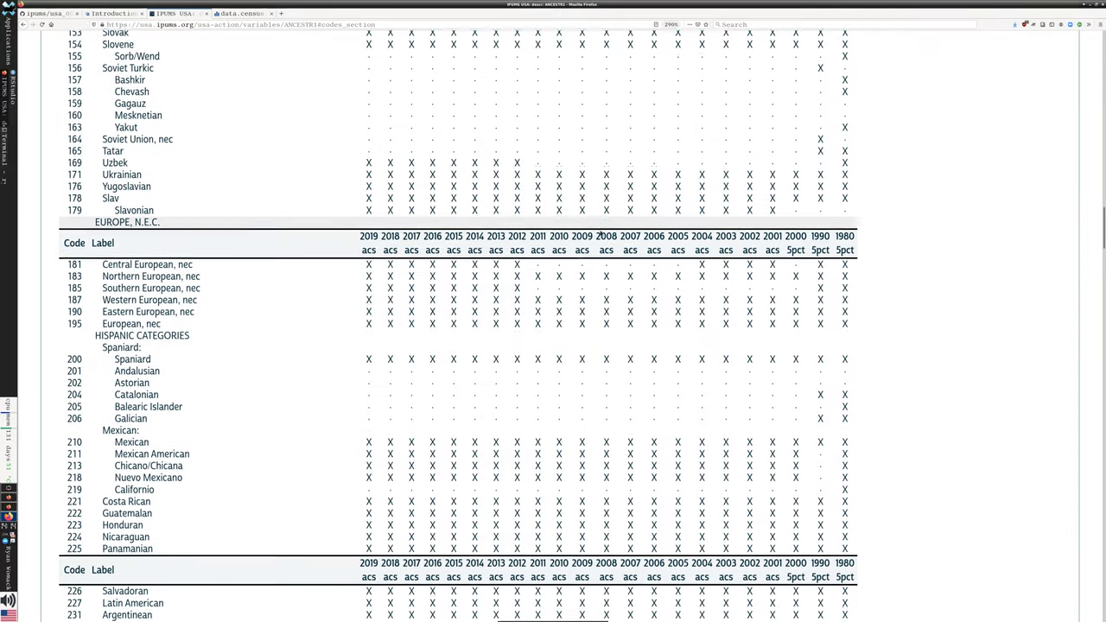
scroll(518, 251, down, 5)
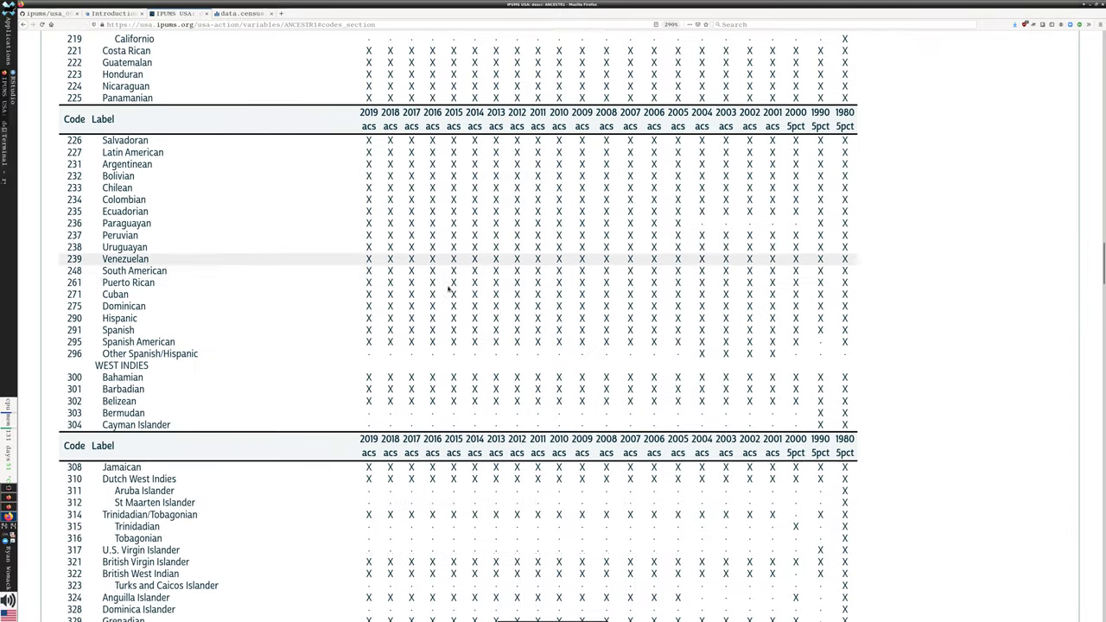
scroll(329, 264, down, 7)
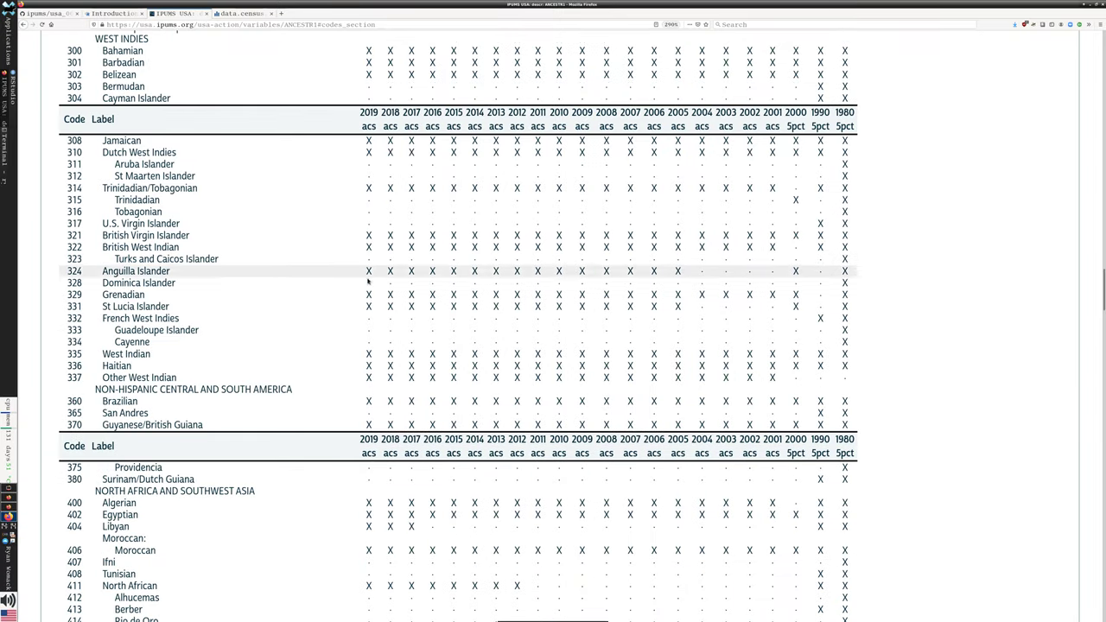
scroll(432, 346, down, 3)
scroll(532, 432, down, 1)
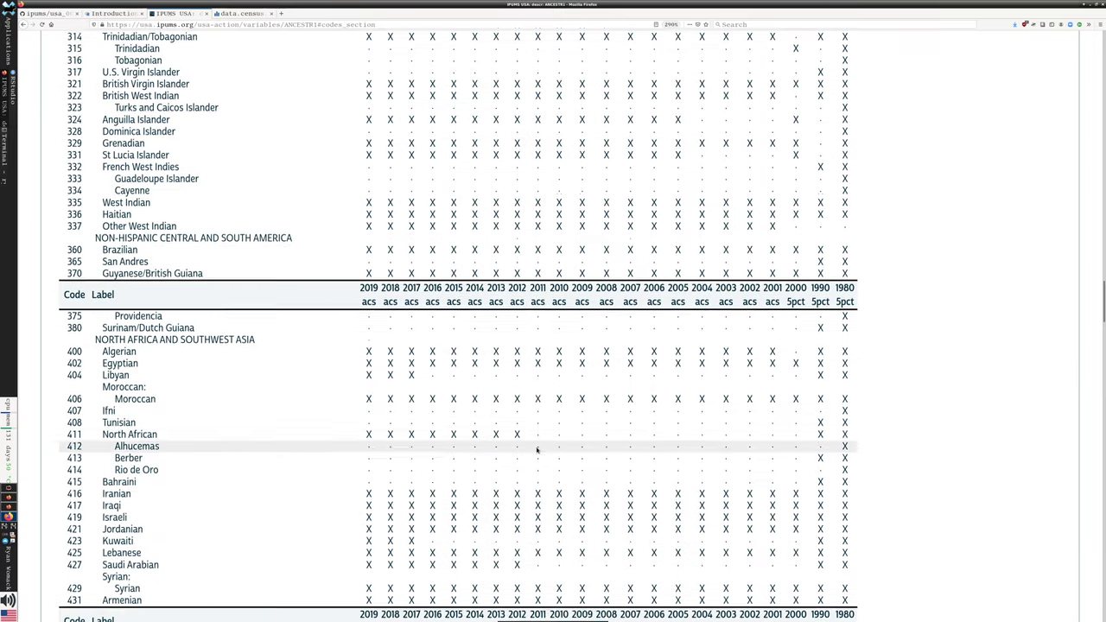
scroll(416, 447, down, 7)
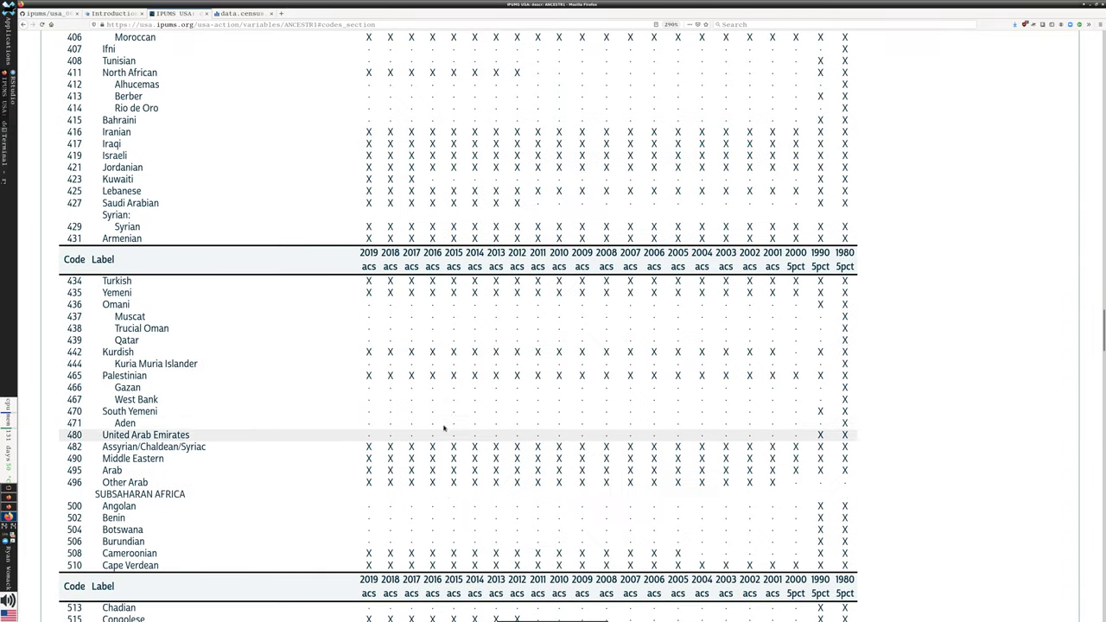
scroll(440, 422, down, 2)
scroll(439, 422, down, 2)
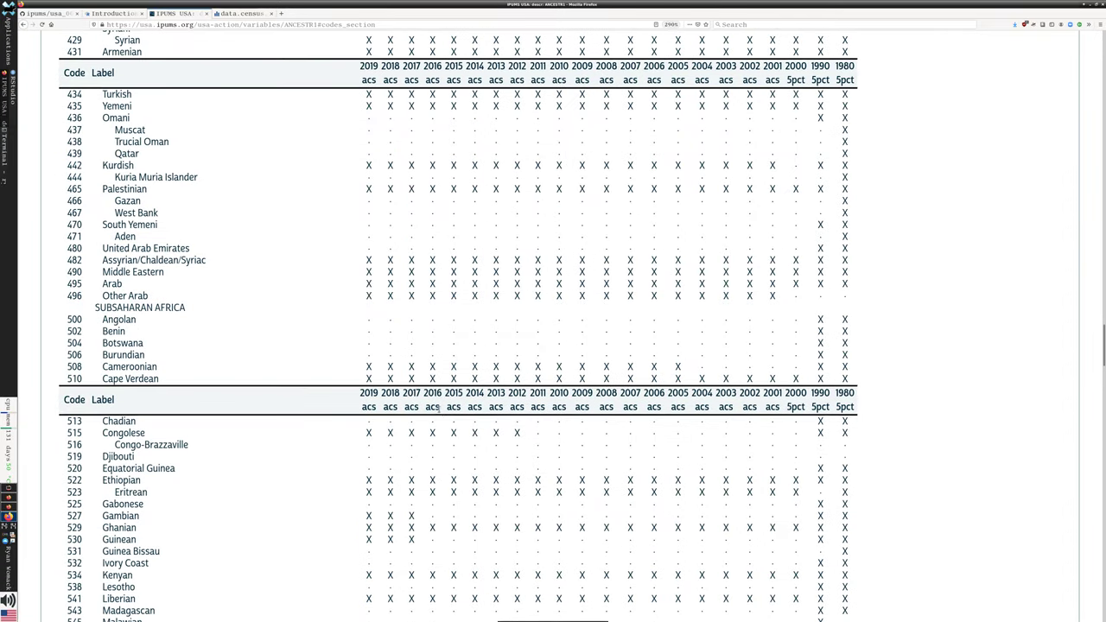
scroll(444, 413, down, 4)
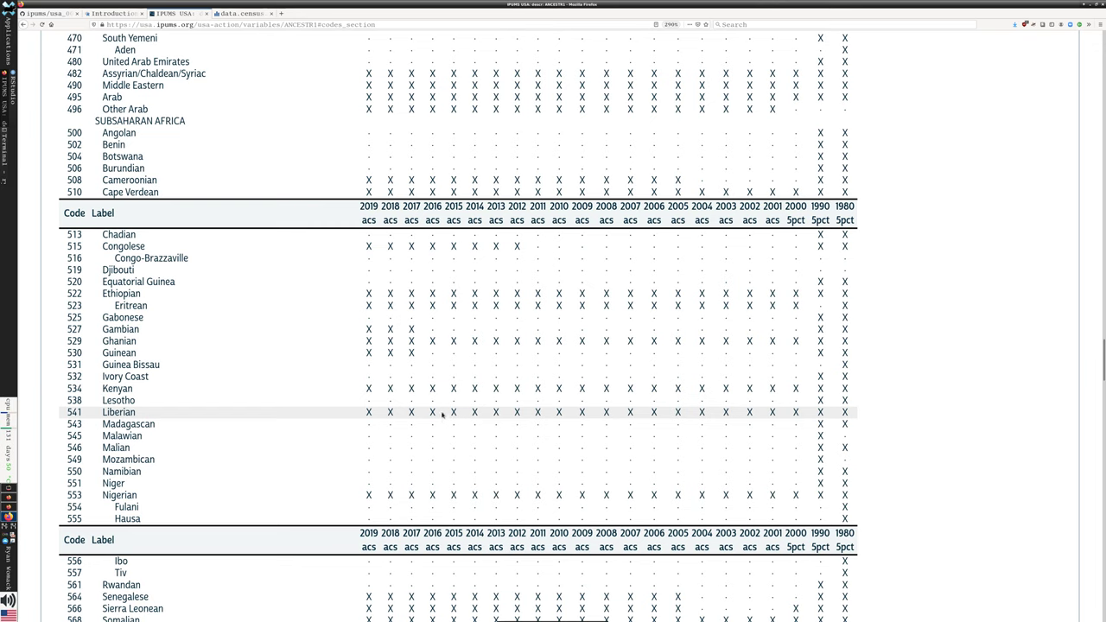
scroll(432, 420, down, 5)
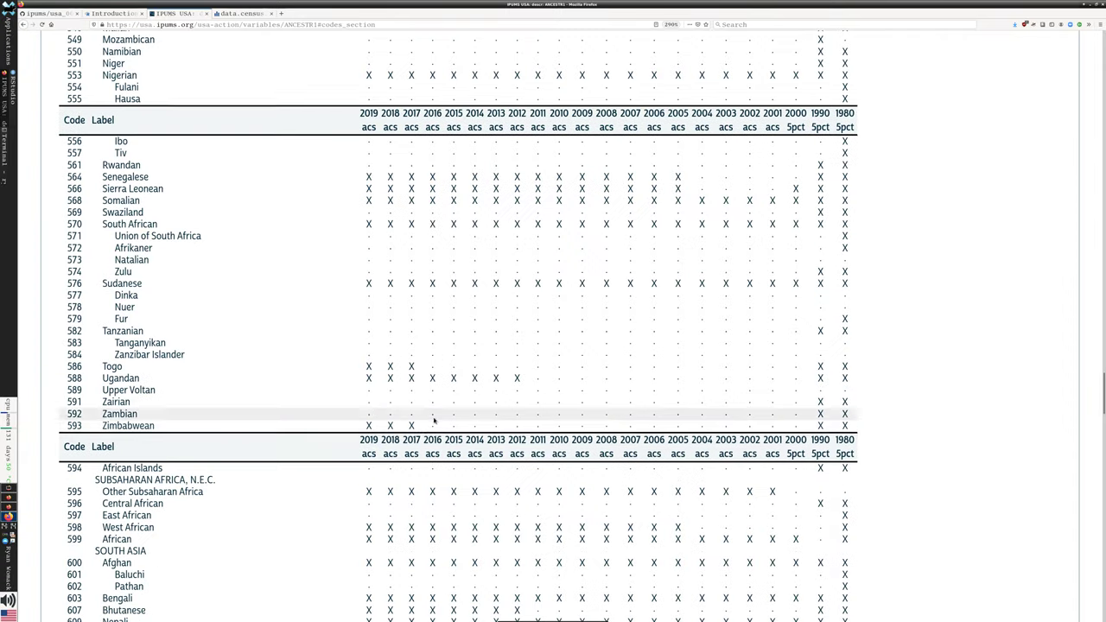
scroll(363, 436, down, 3)
scroll(259, 414, down, 3)
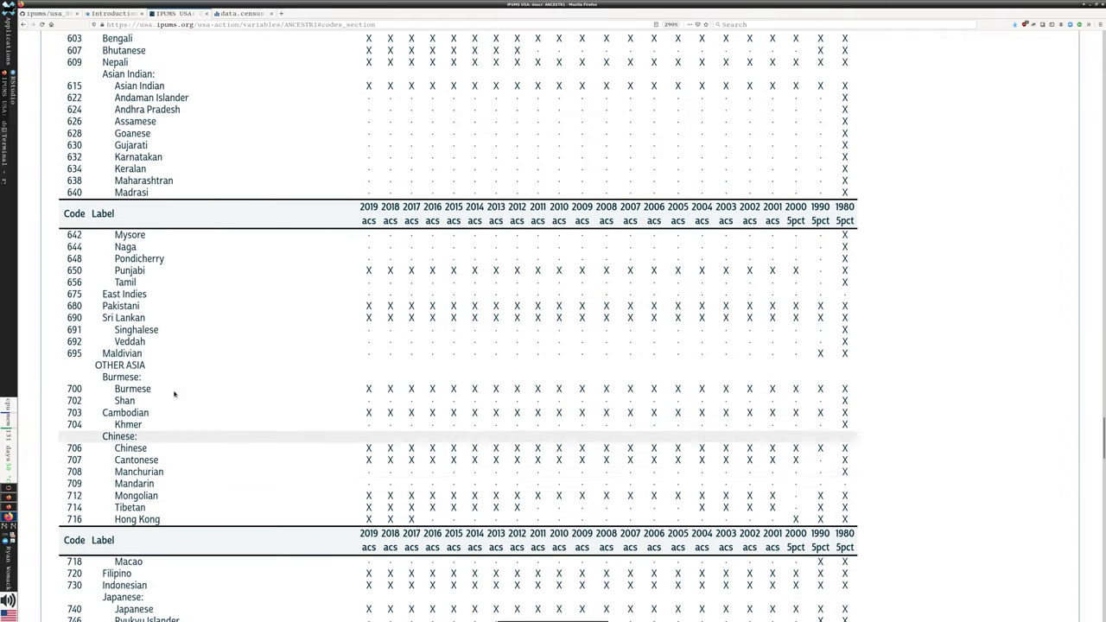
scroll(173, 475, down, 14)
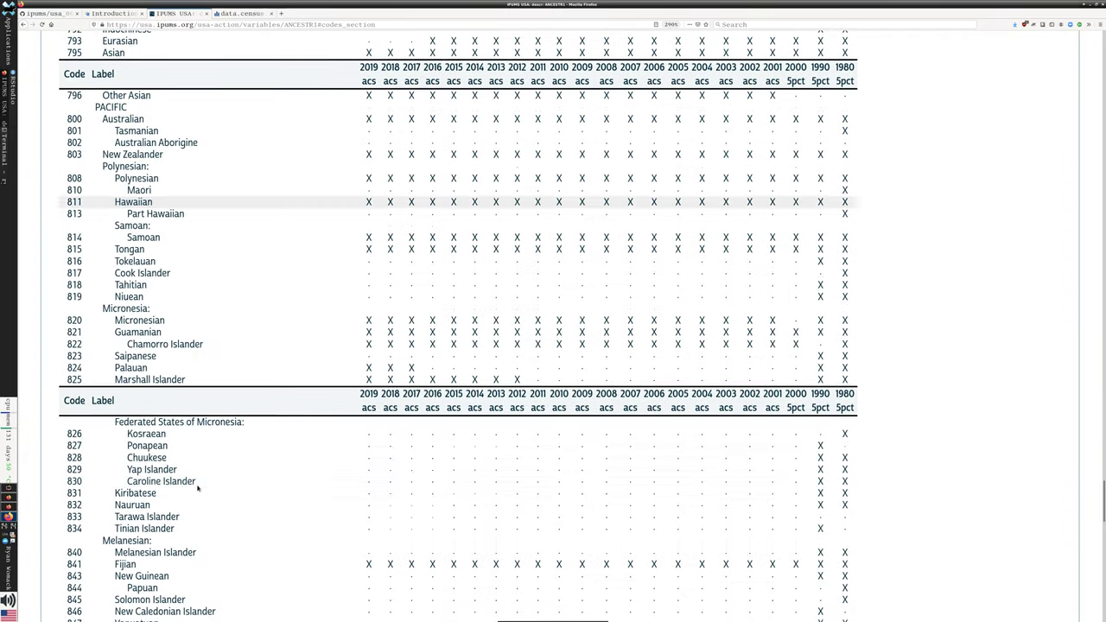
scroll(194, 486, down, 11)
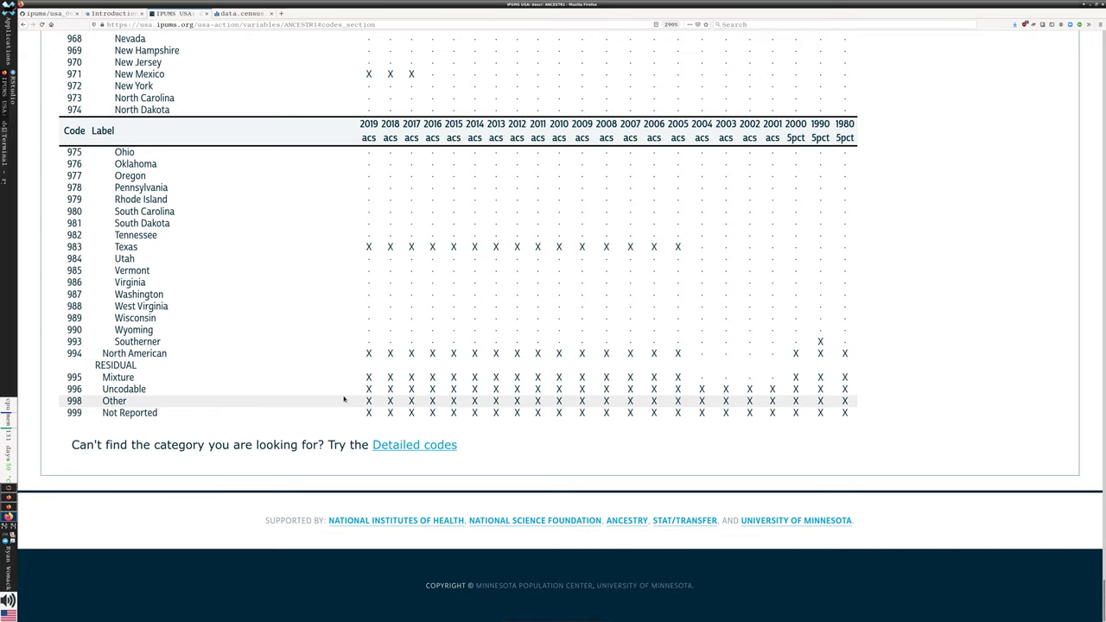
click(1083, 6)
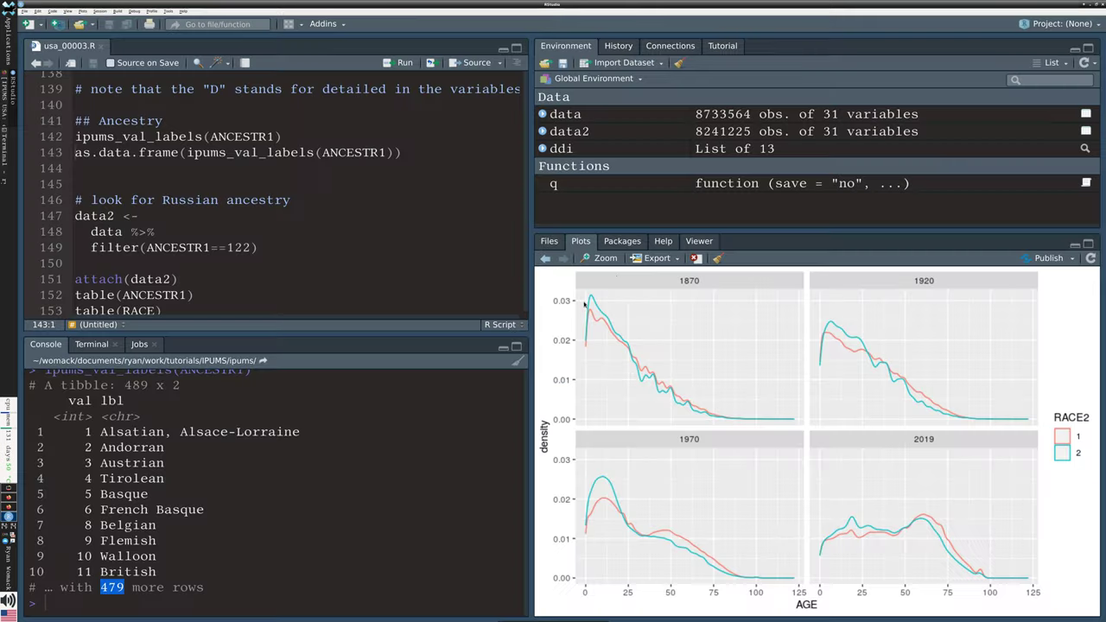
- Run line 143 to print the ipums_val_labels(ANCESTR1) ancestry labels as a data frame
click(313, 588)
click(131, 152)
key(ctrl+Return)
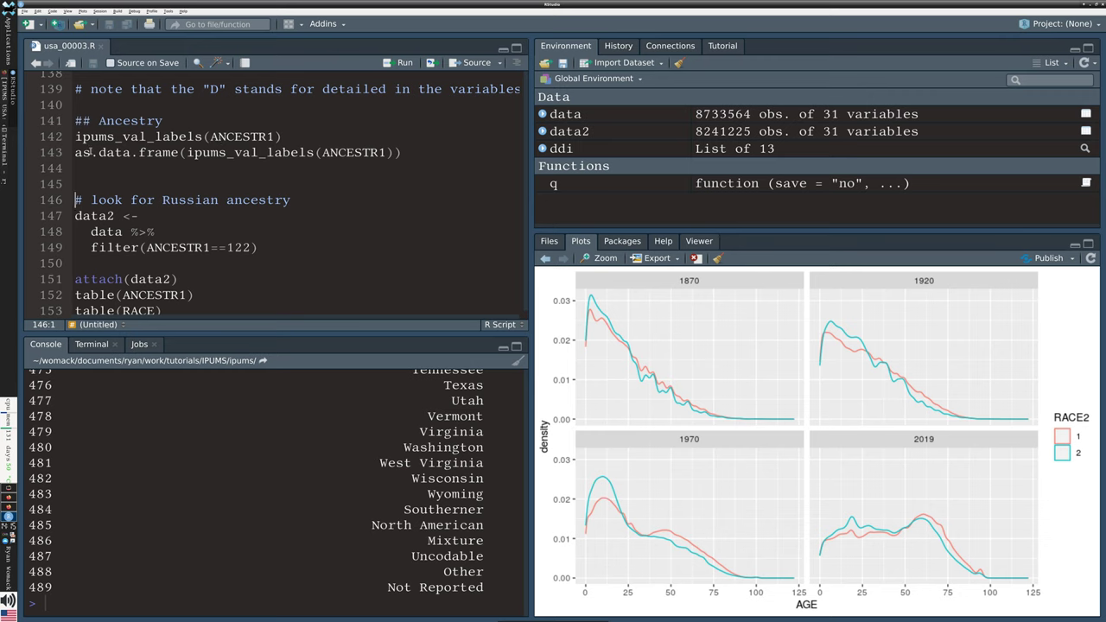
drag(185, 152, 393, 152)
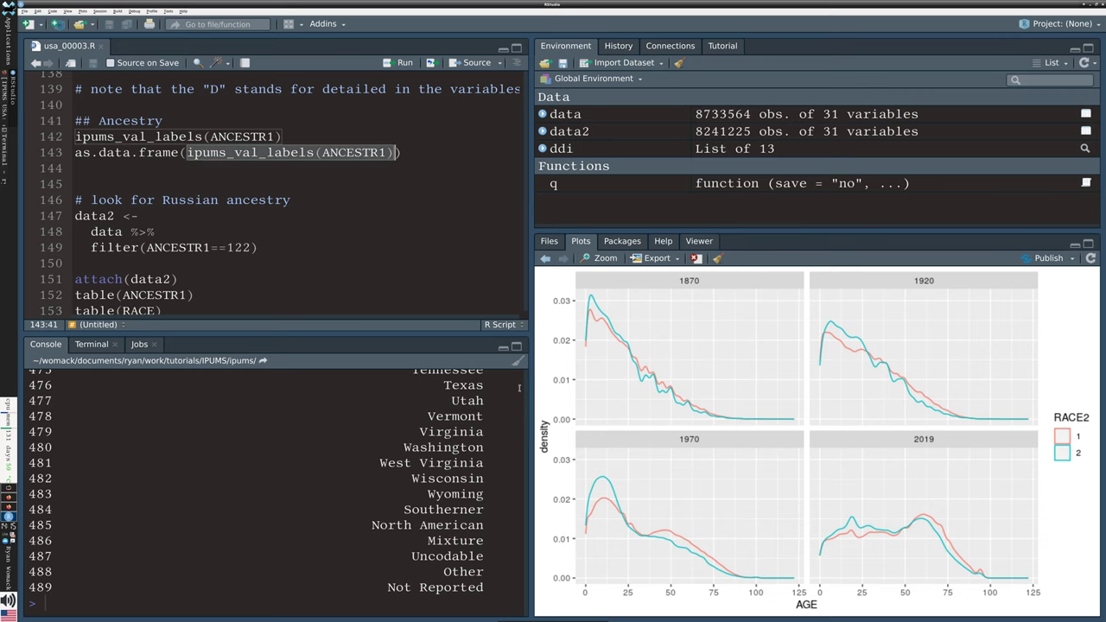
- Maximize the console, locate and highlight row 122 Russian, then restore the script pane
click(516, 347)
scroll(377, 301, up, 7)
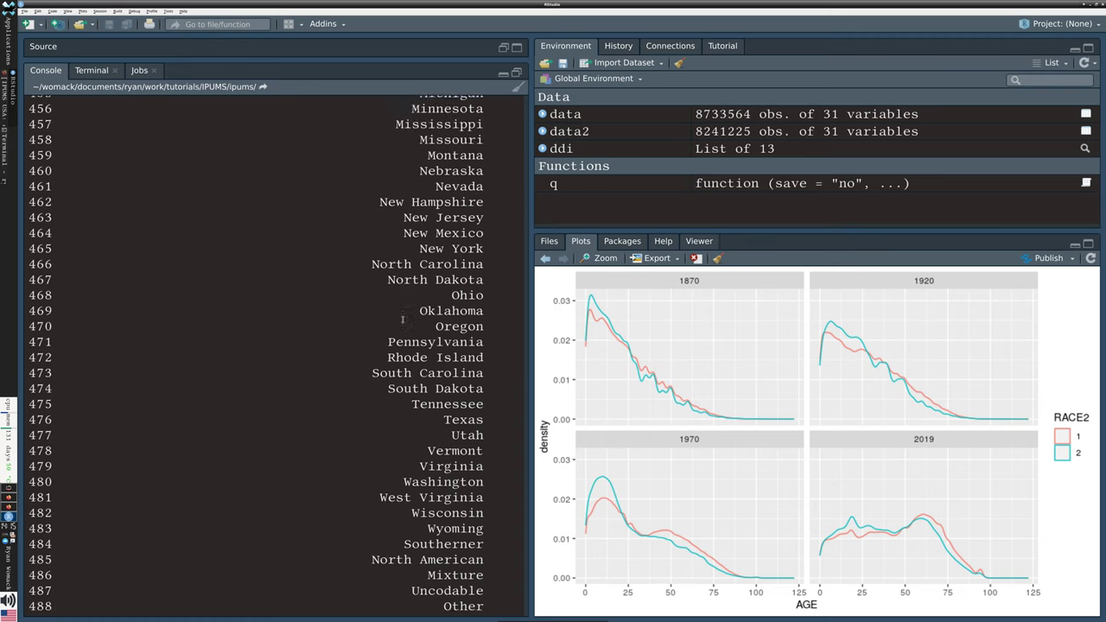
scroll(378, 301, up, 15)
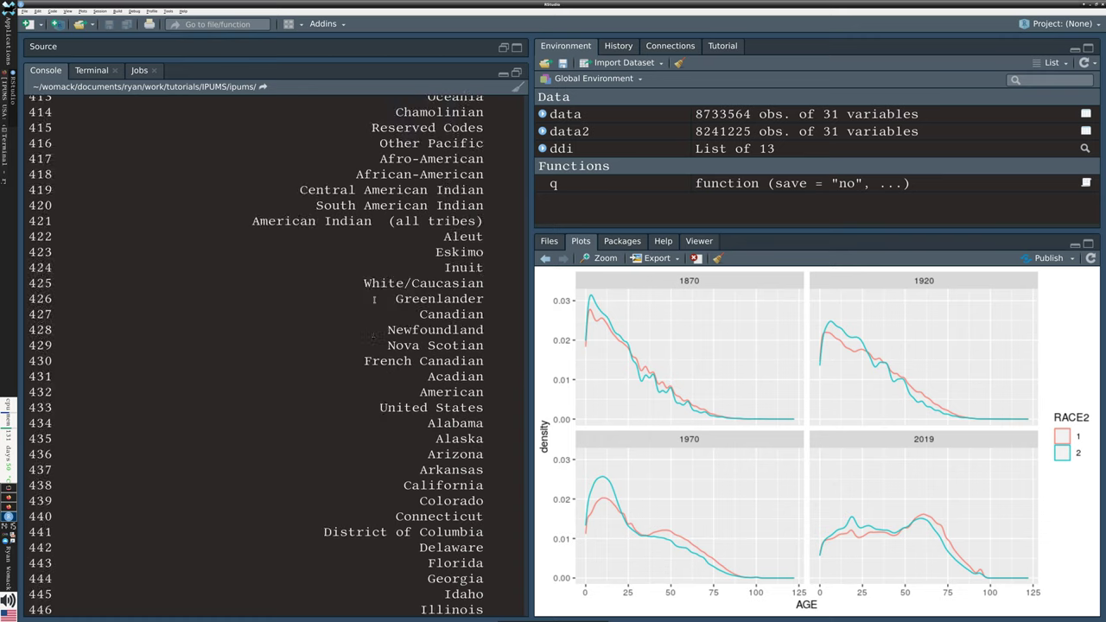
scroll(323, 340, up, 4)
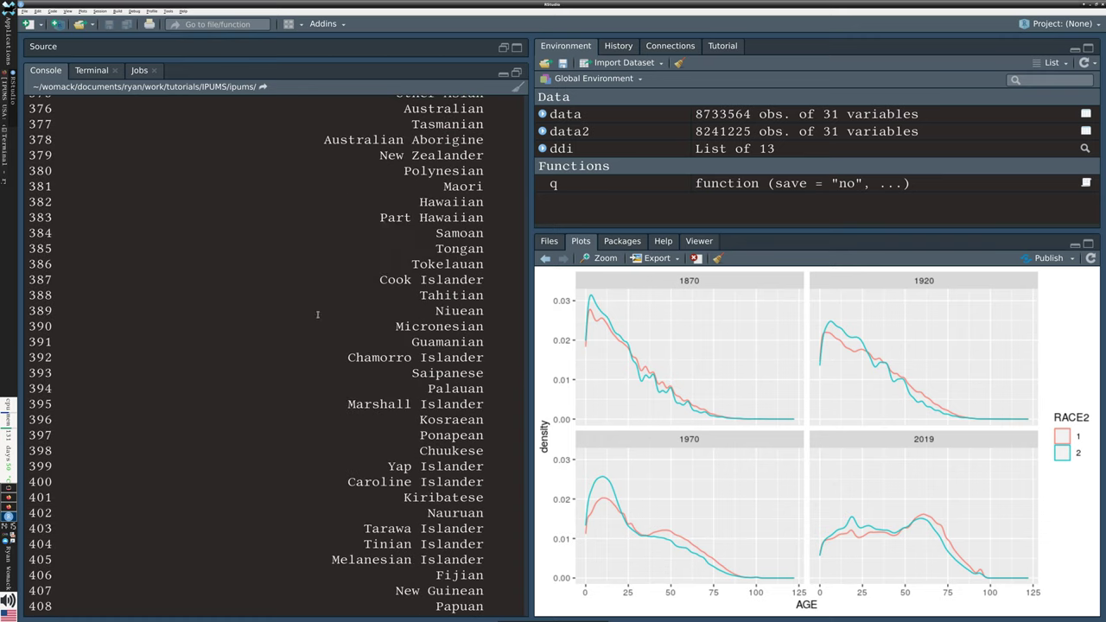
scroll(318, 314, up, 15)
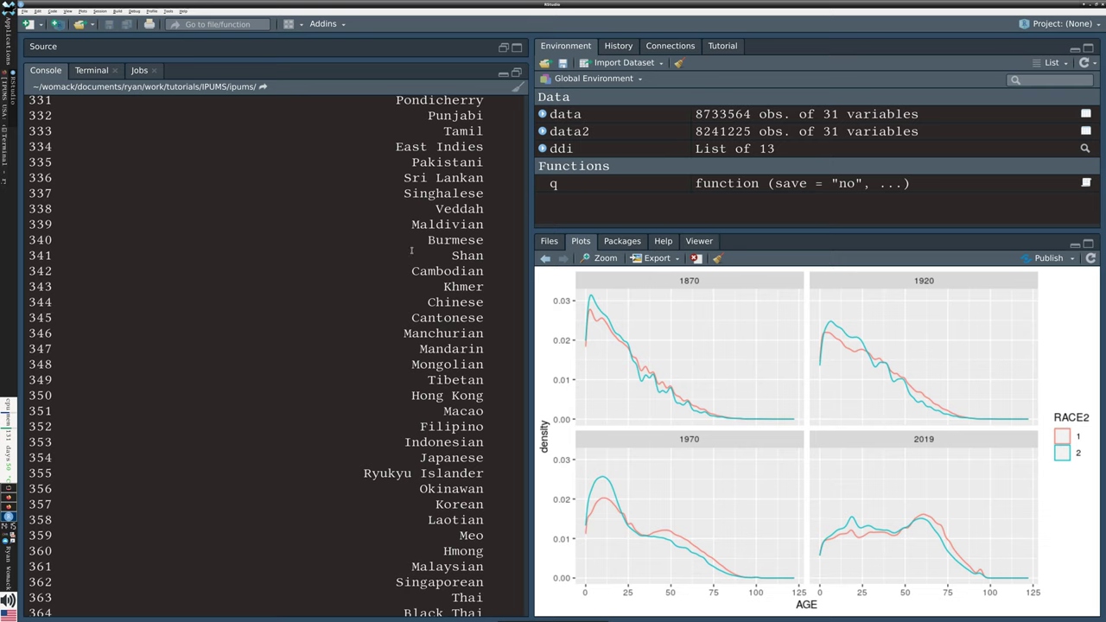
scroll(412, 250, up, 20)
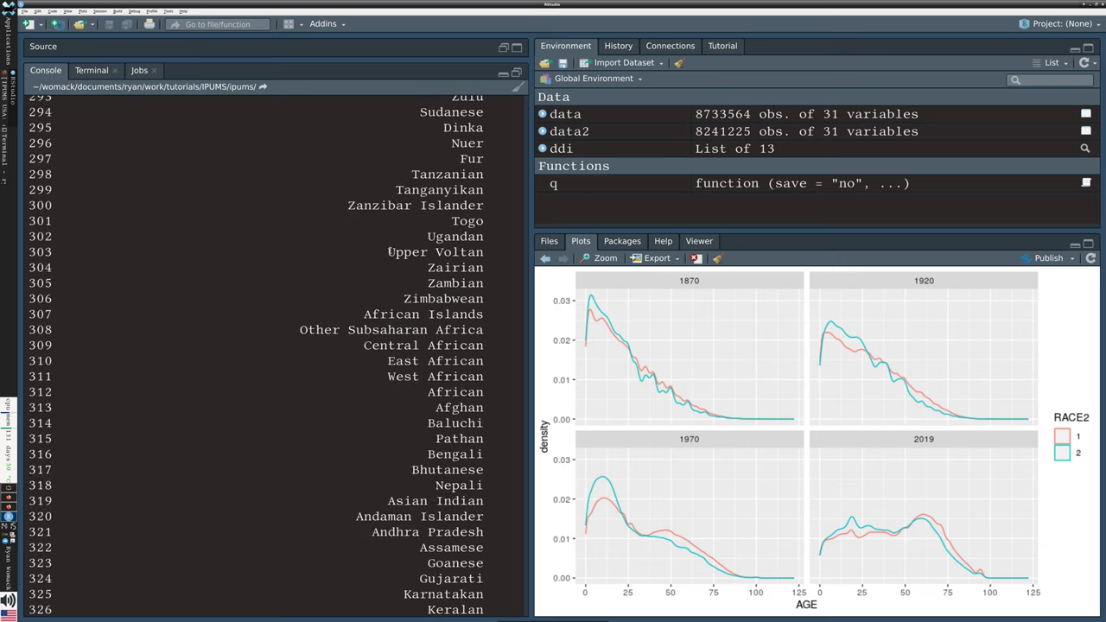
scroll(362, 252, up, 20)
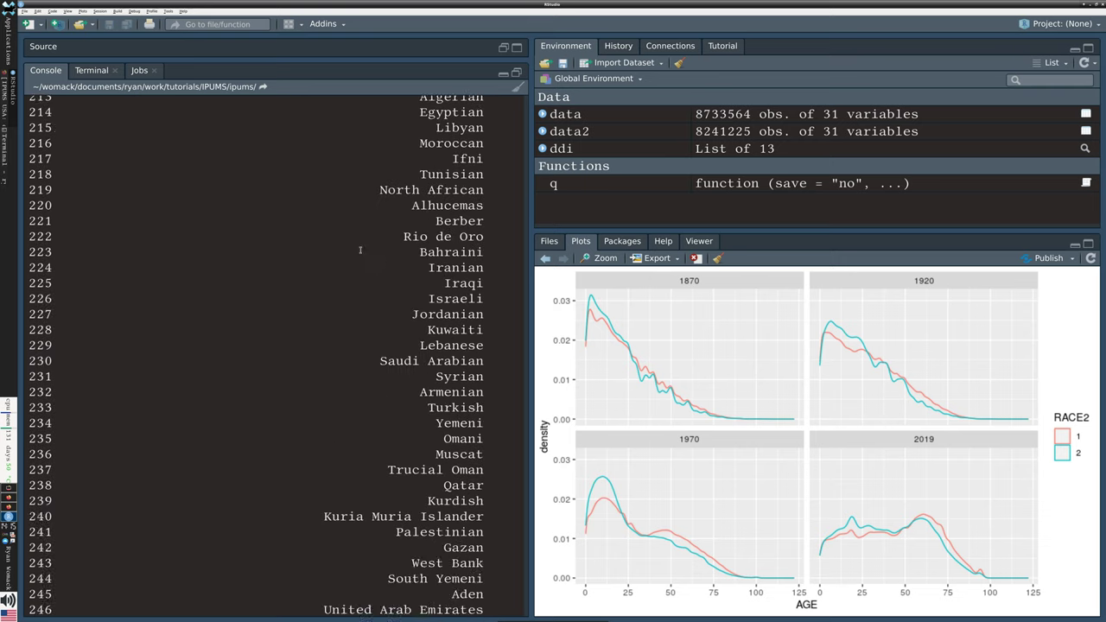
scroll(352, 249, up, 14)
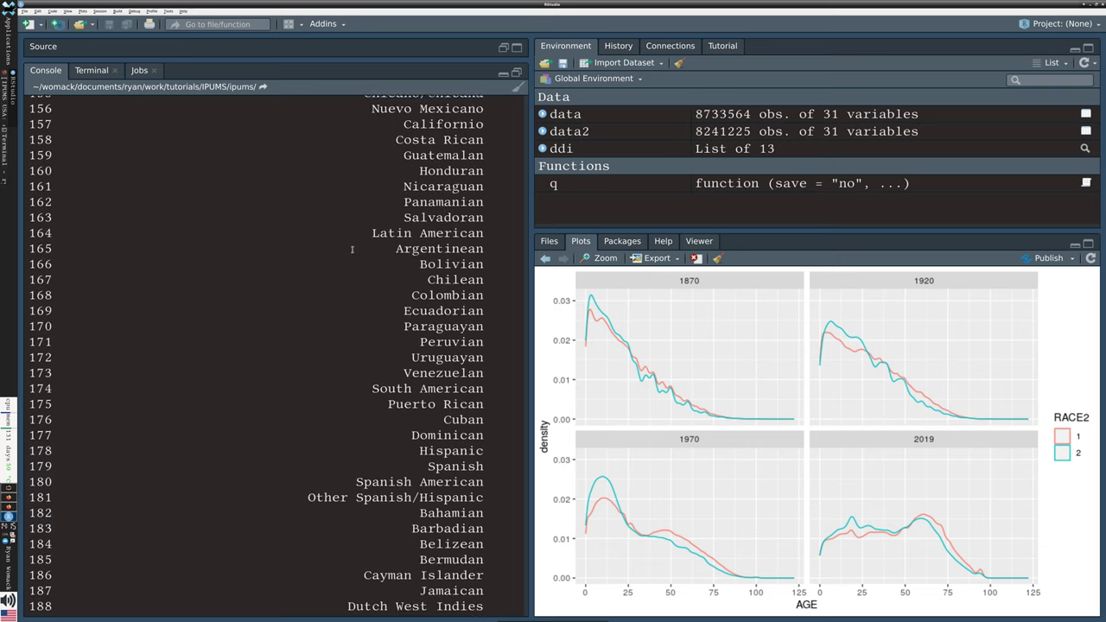
scroll(351, 249, up, 7)
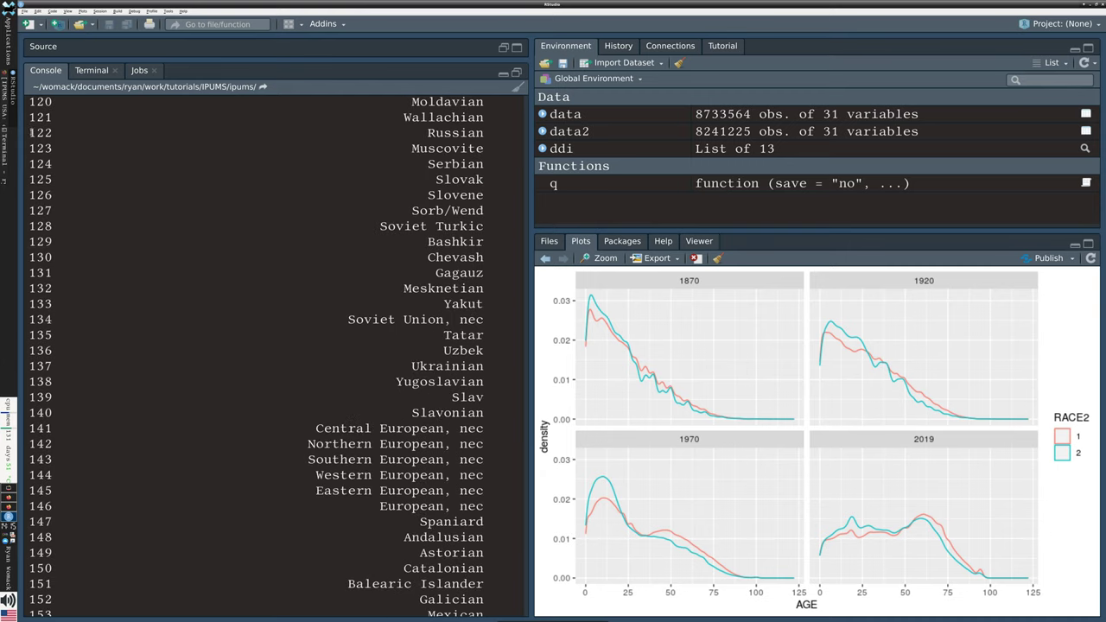
drag(33, 134, 493, 132)
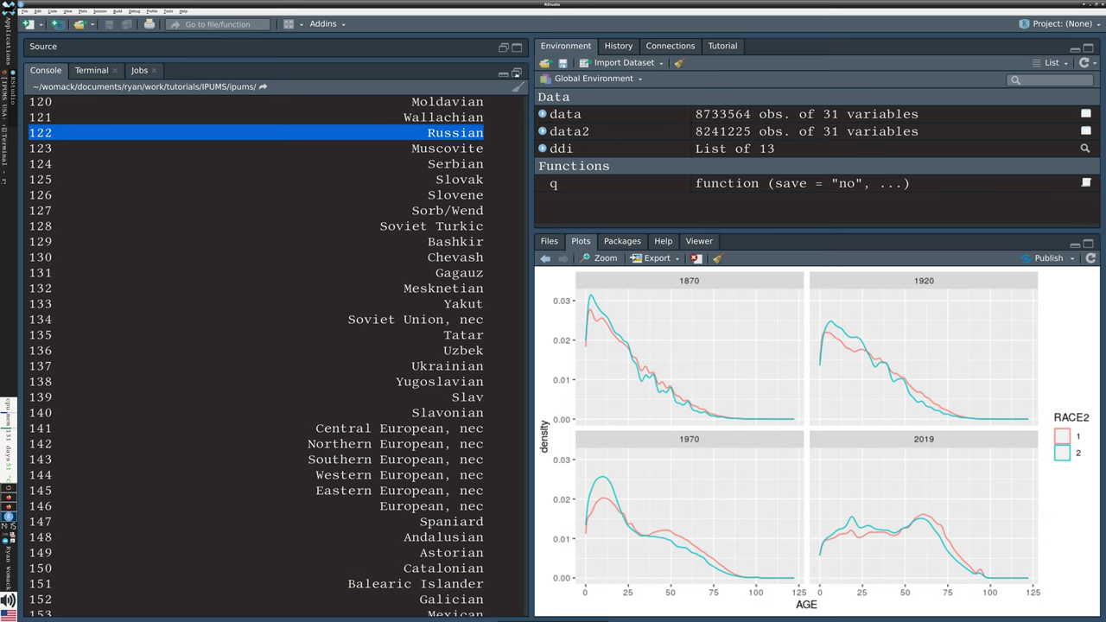
key(ctrl+1)
click(296, 248)
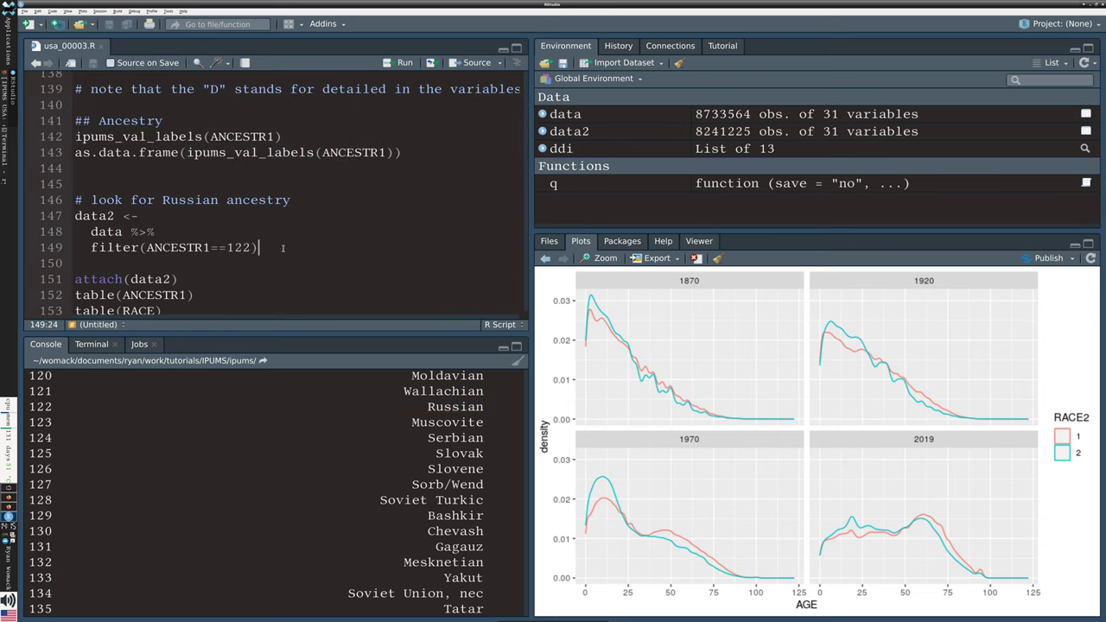
- Run the line 147 filter ANCESTR1 == 122, leaving 223 obs. in data2, and view data2
click(76, 216)
key(ctrl+Return)
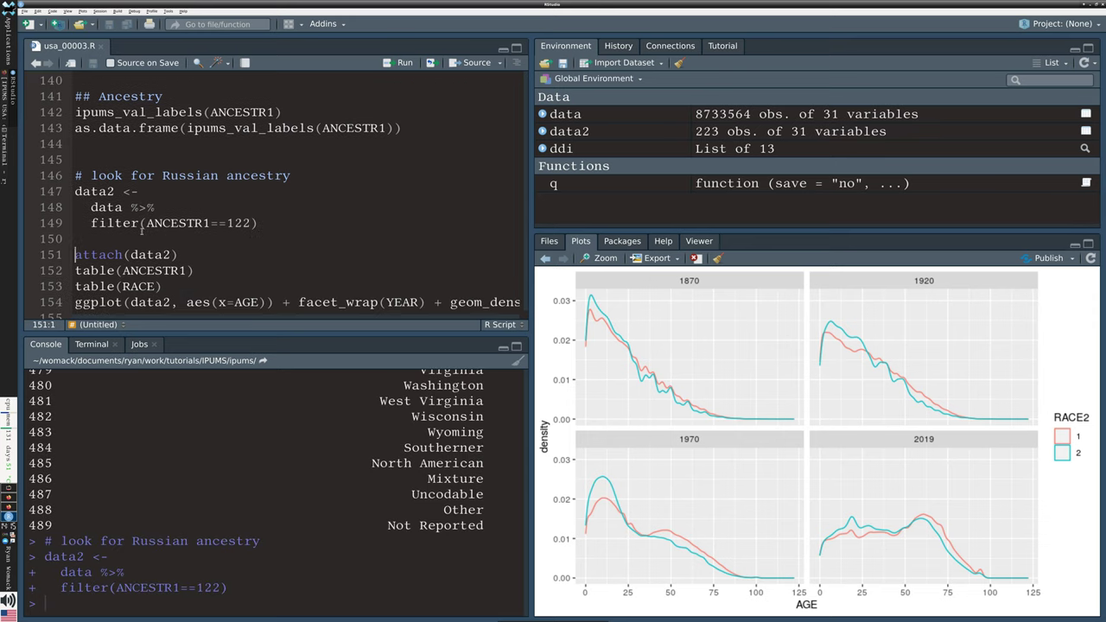
click(210, 223)
drag(227, 223, 251, 223)
key(Right)
click(721, 135)
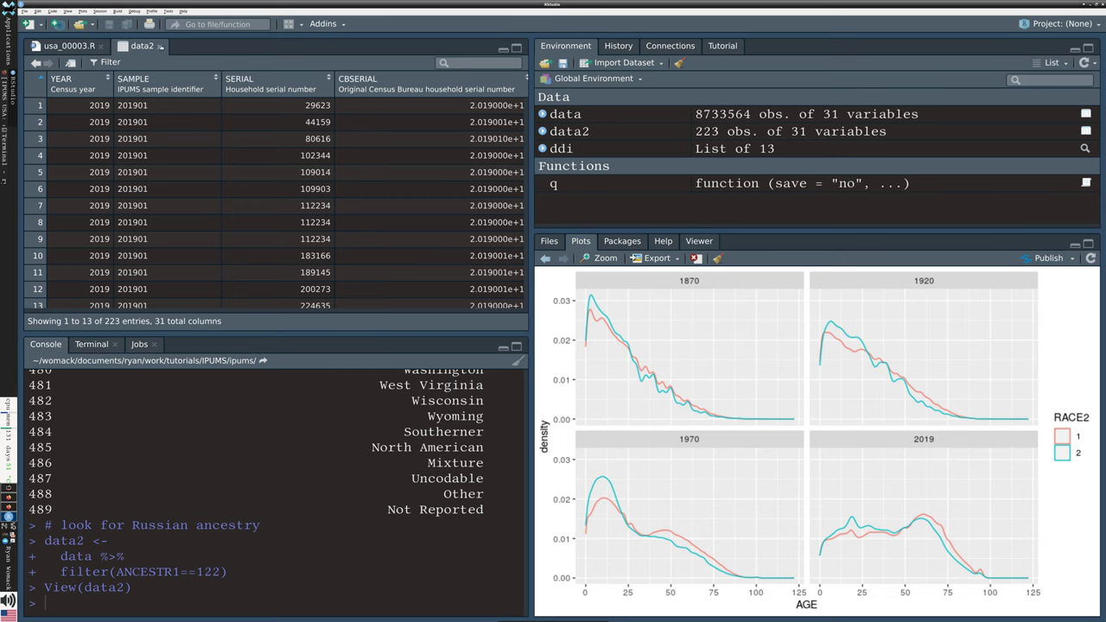
- Close the data2 viewer tab to return to usa_00003.R
click(160, 45)
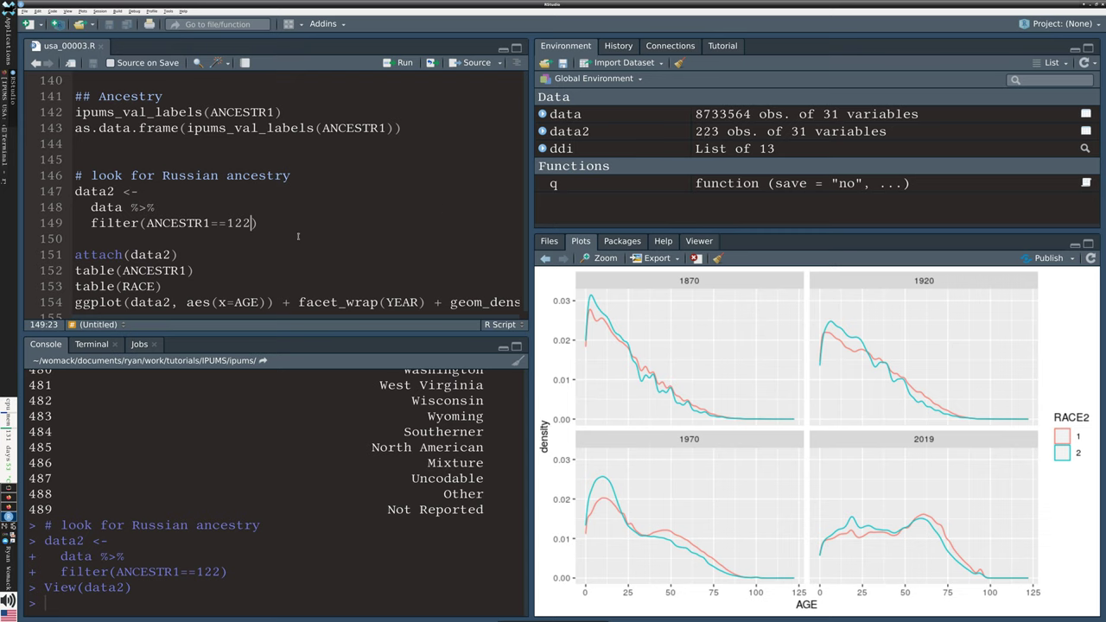
- Attach data2 and tabulate ANCESTR1, confirming 223 people with code 122
click(107, 254)
key(ctrl+Return)
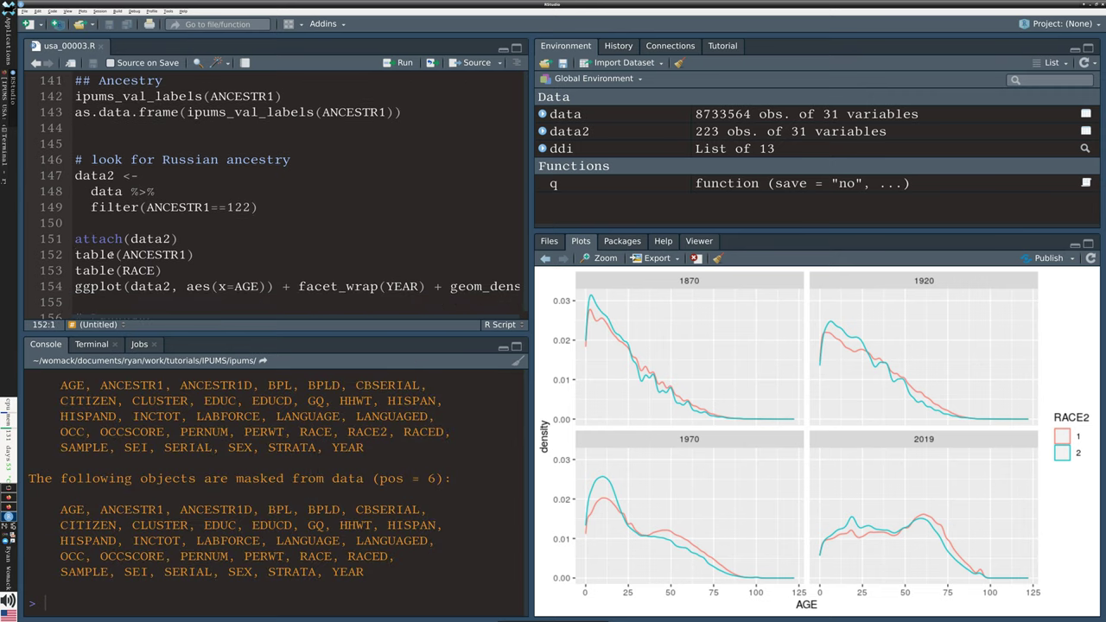
key(ctrl+Return)
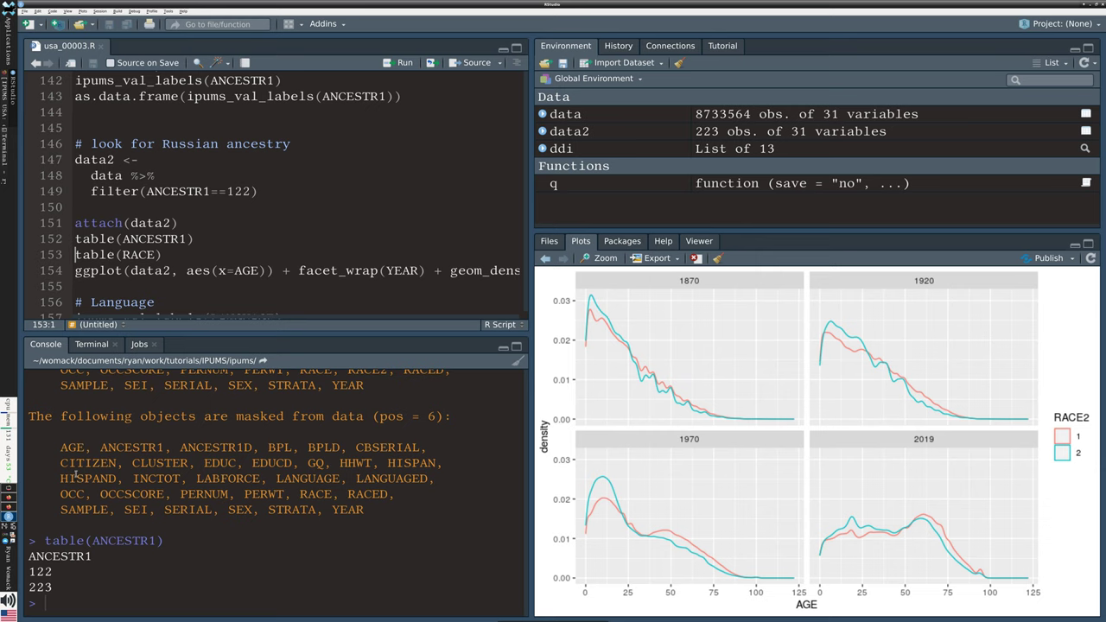
drag(30, 587, 53, 588)
click(28, 577)
drag(29, 571, 66, 570)
- Tabulate RACE (142, 24, 4, 46, 7) and plot the 2019 age density with geom_density
click(97, 253)
key(ctrl+Return)
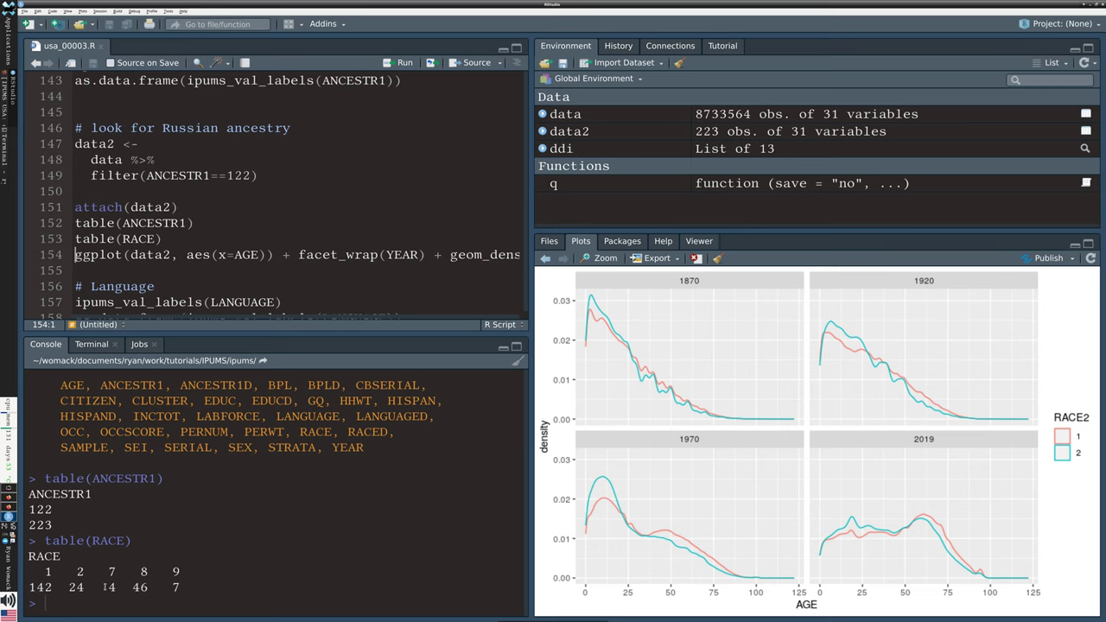
drag(69, 588, 189, 588)
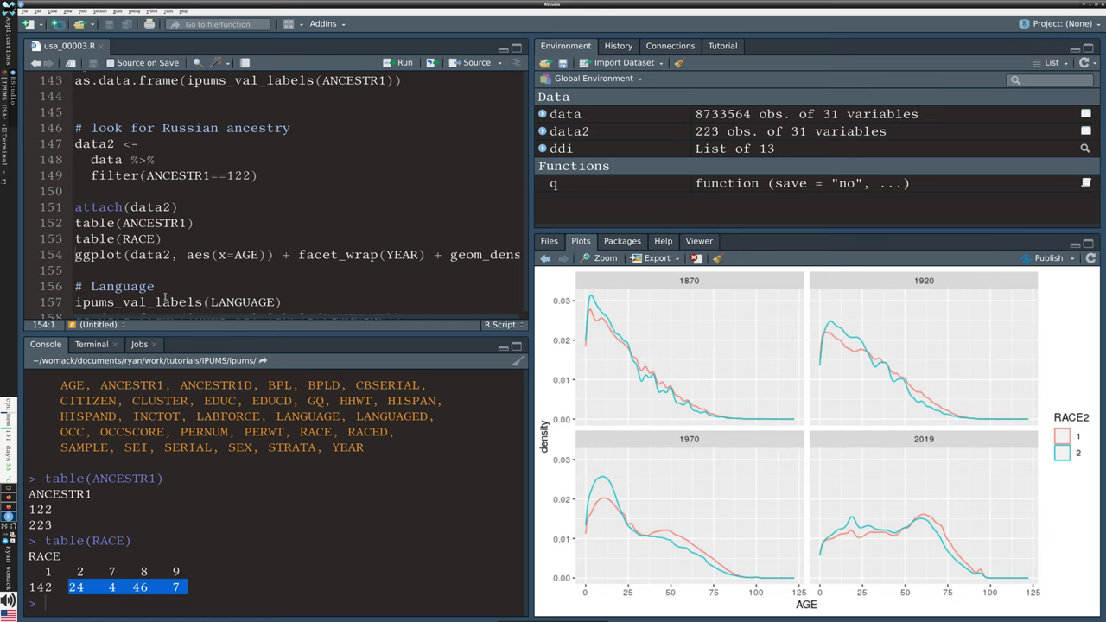
click(108, 255)
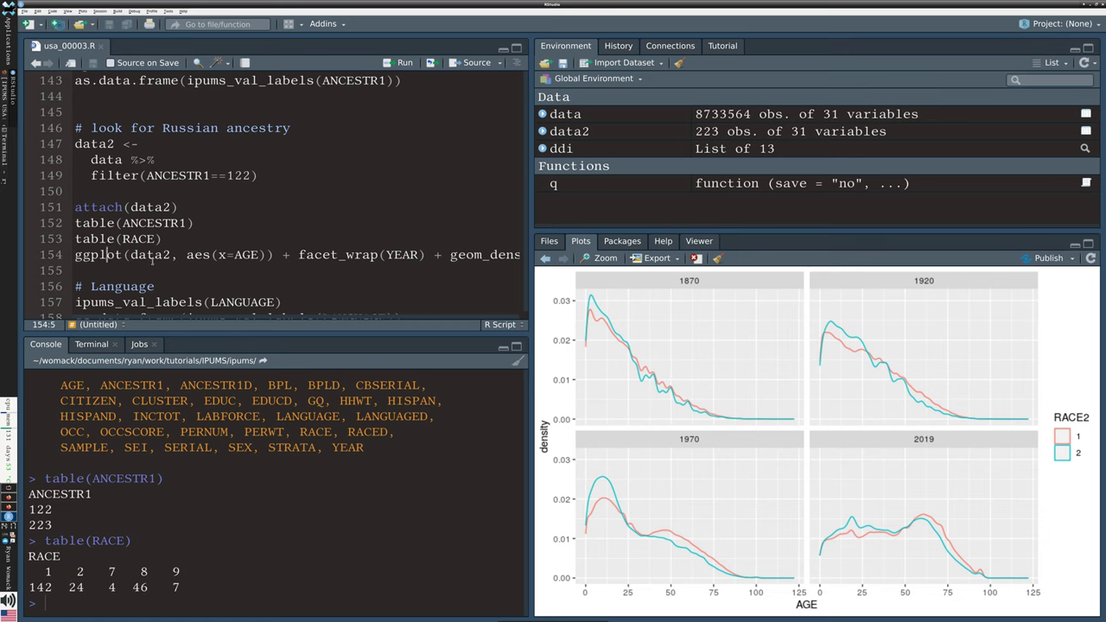
key(ctrl+Return)
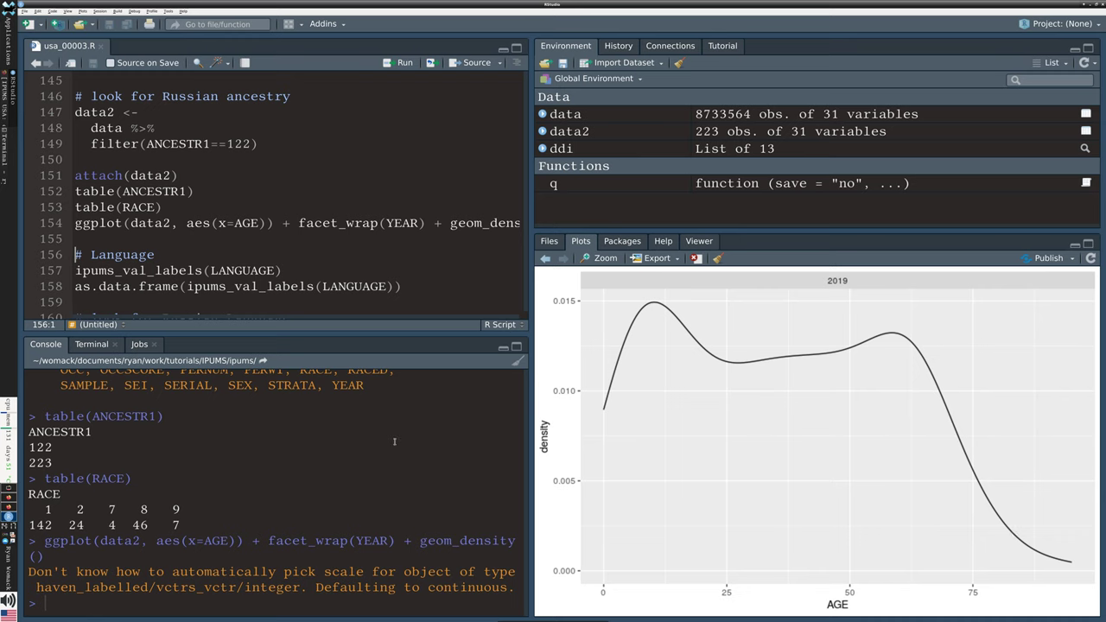
- Print the LANGUAGE value labels and list all 92 language codes as a table
scroll(242, 226, down, 2)
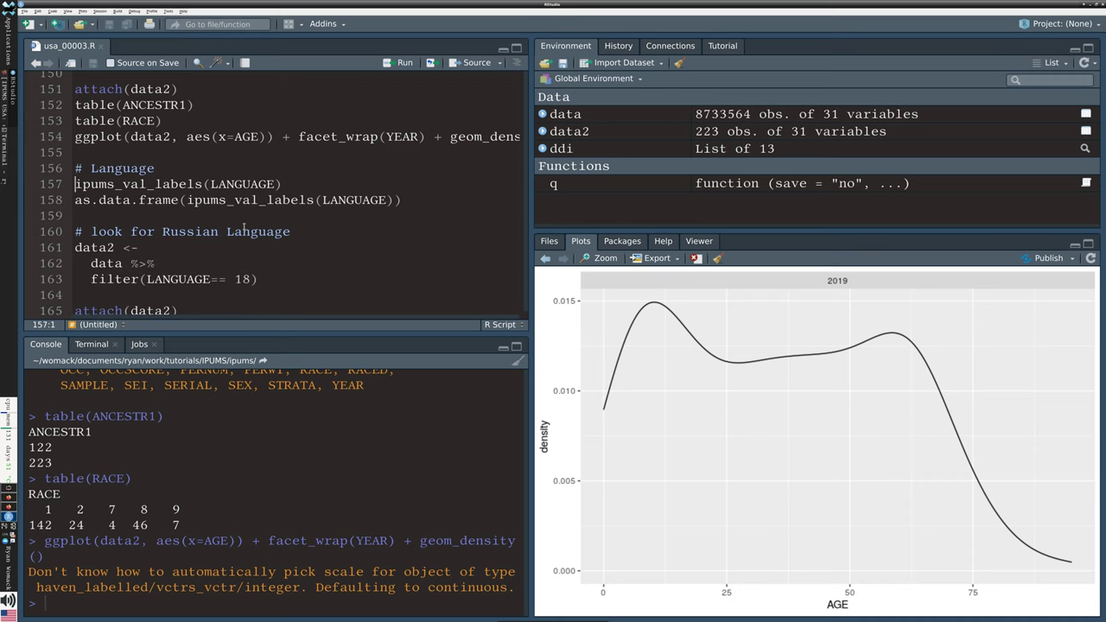
key(ctrl+Return)
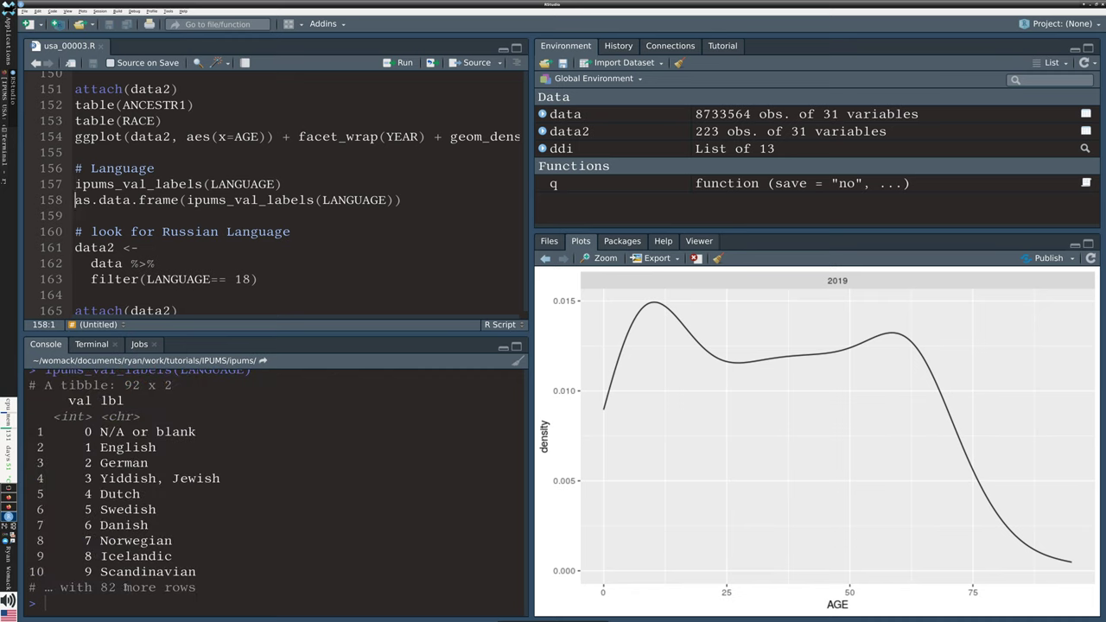
double_click(115, 586)
click(132, 506)
key(ctrl+Return)
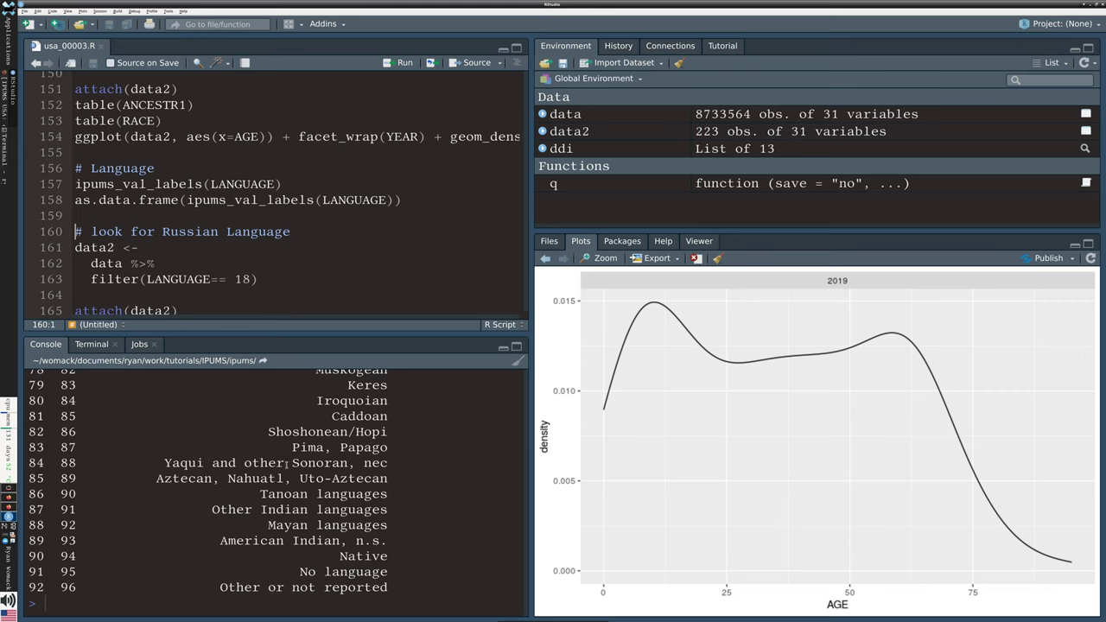
scroll(286, 465, up, 7)
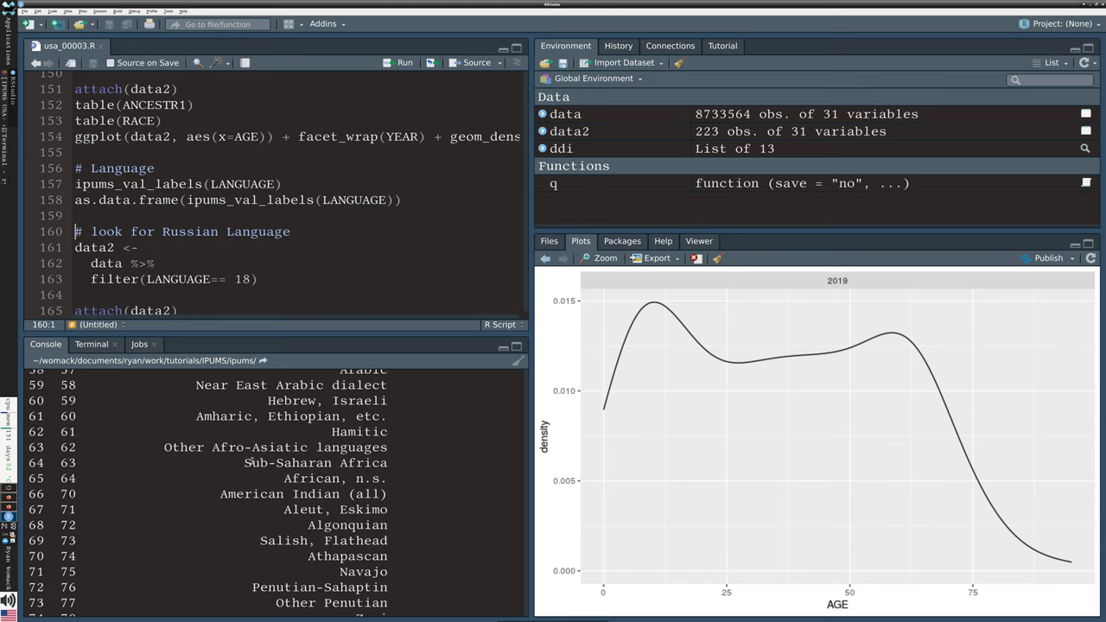
scroll(383, 464, up, 2)
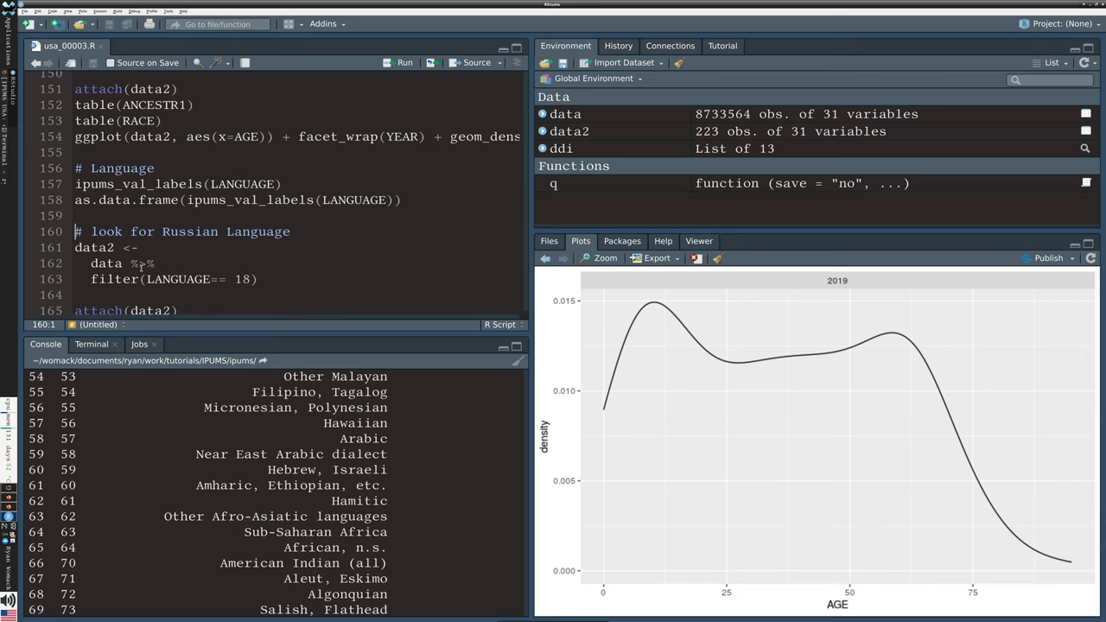
- Filter data2 to Russian speakers (LANGUAGE 18), attach it, and tabulate LANGUAGE and RACE
key(ctrl+Return)
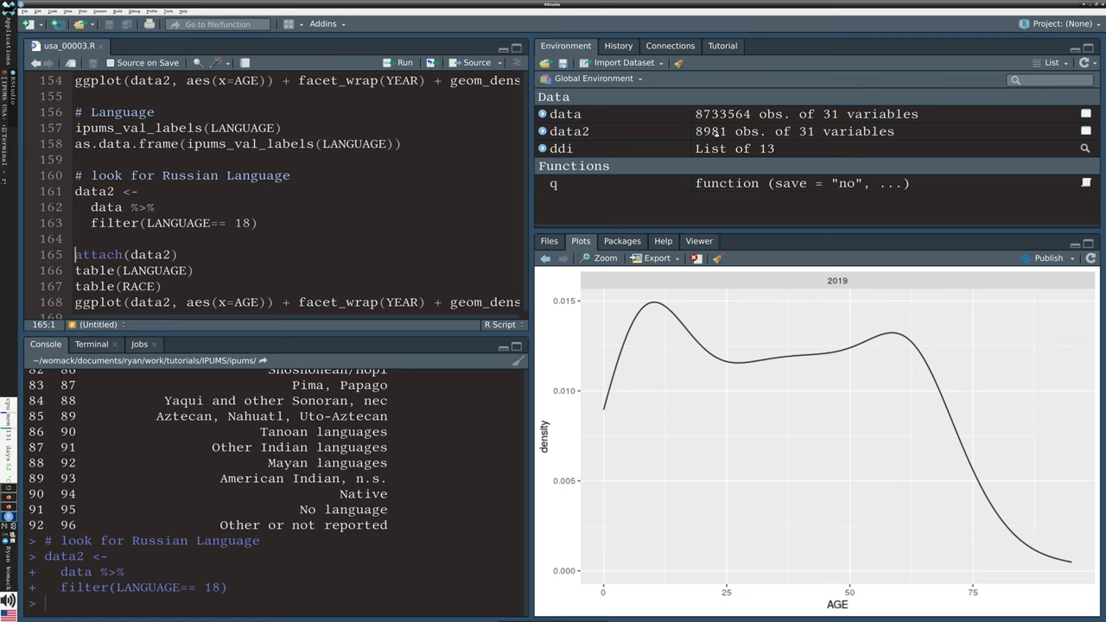
key(ctrl+Return)
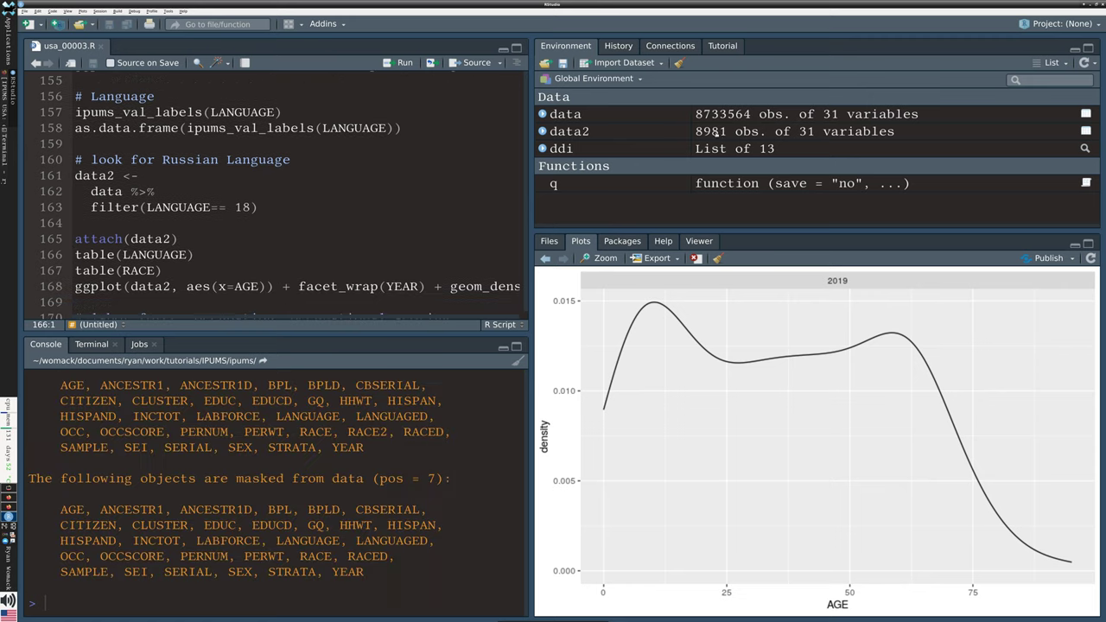
key(ctrl+Return)
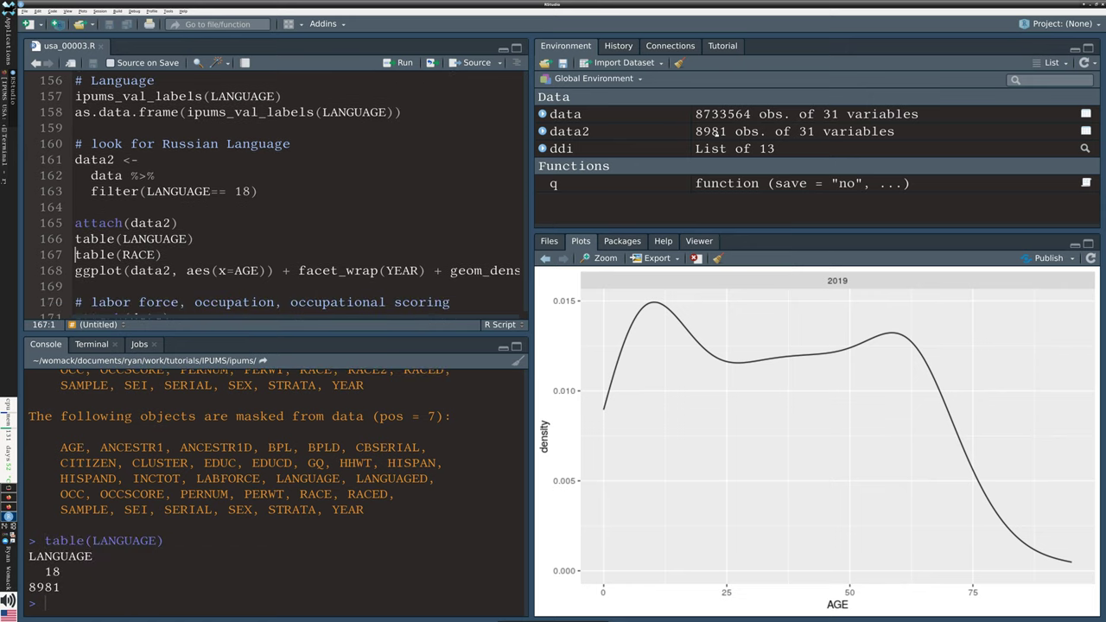
key(ctrl+Return)
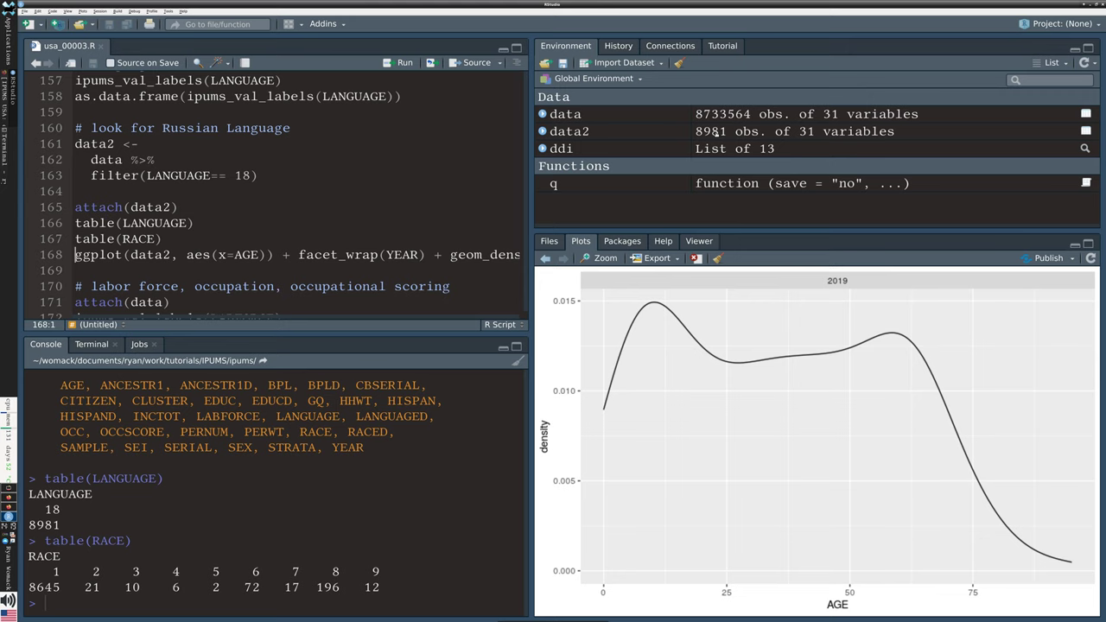
- Plot the Russian speakers' age density by year and highlight their race counts in the console
key(ctrl+Return)
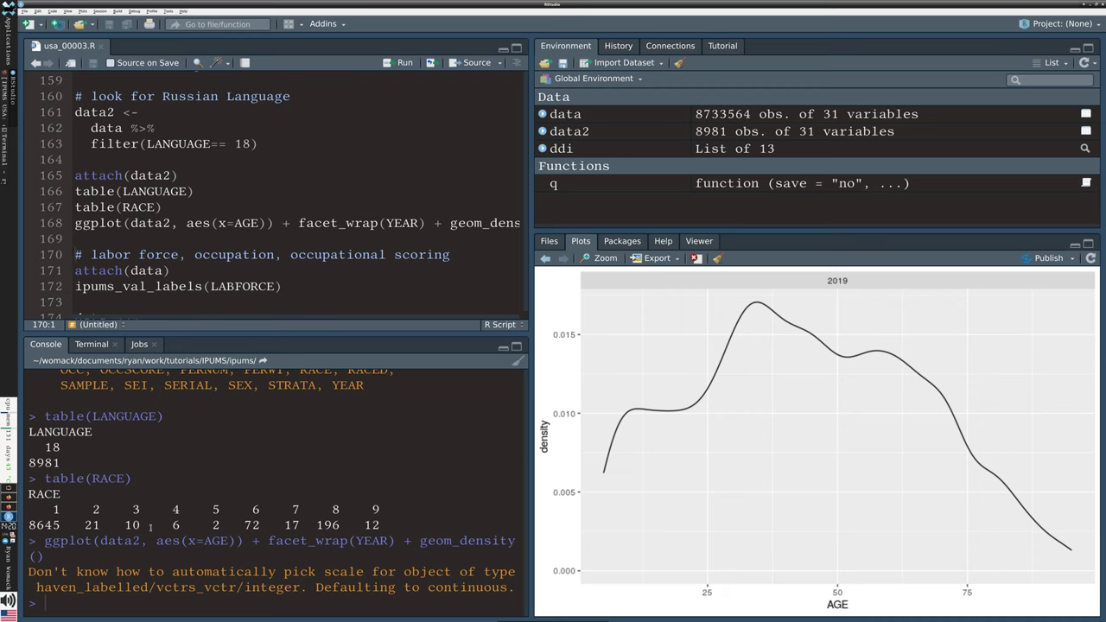
drag(84, 524, 383, 524)
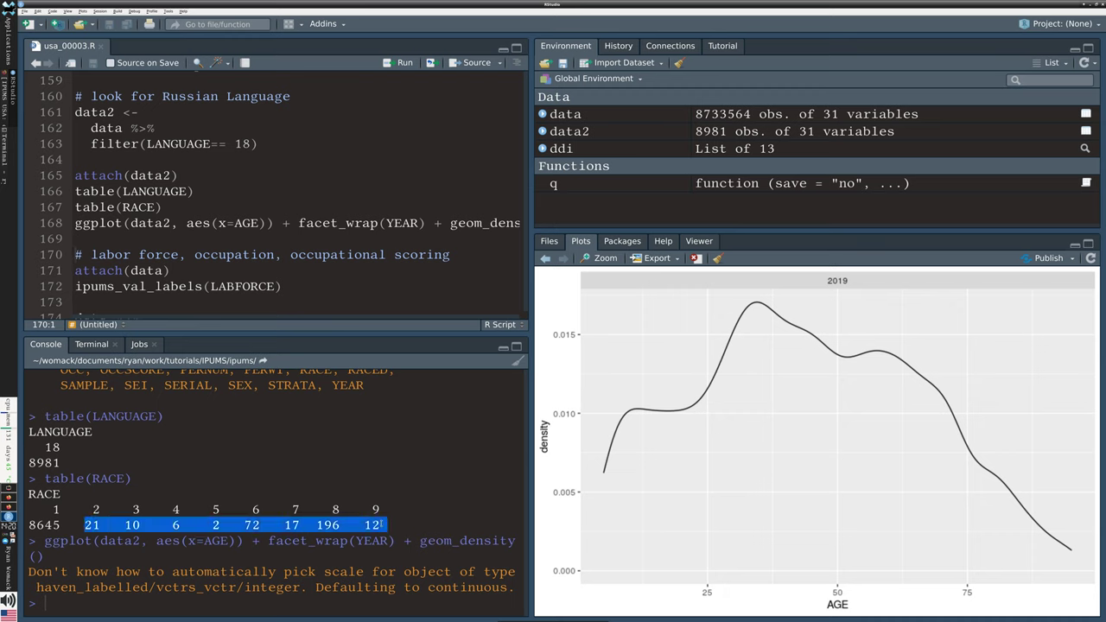
click(134, 525)
drag(84, 525, 420, 518)
scroll(275, 250, down, 4)
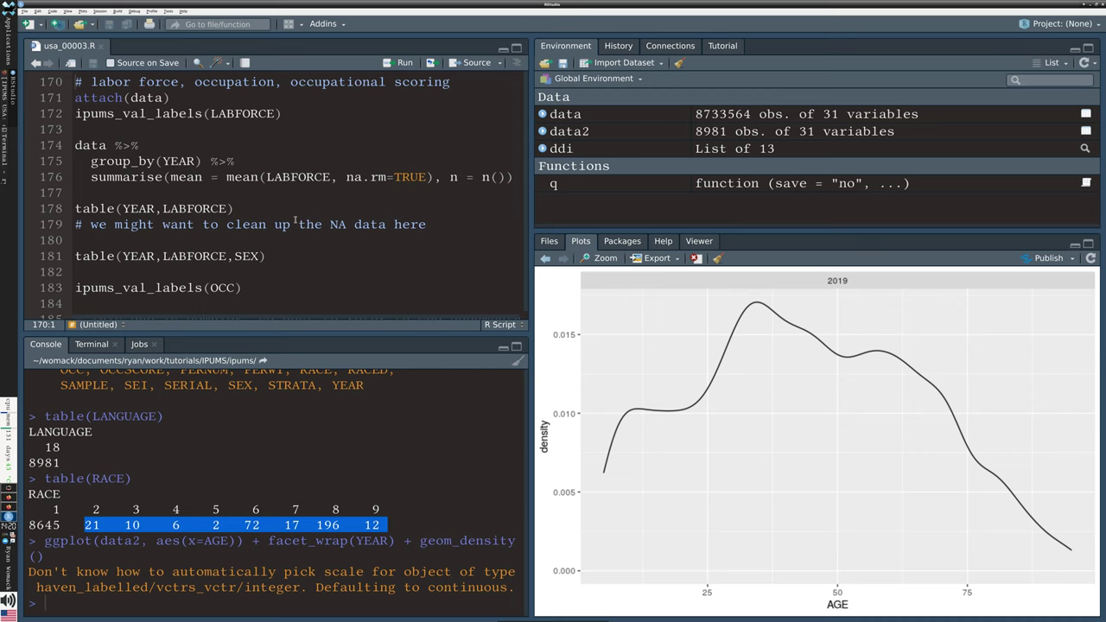
scroll(296, 223, down, 4)
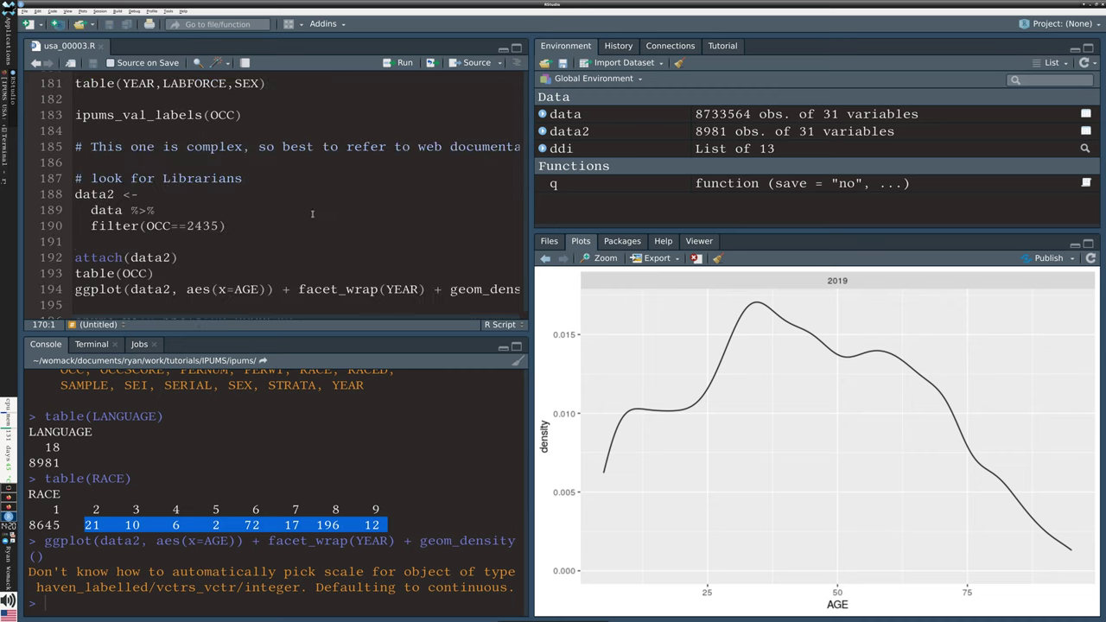
scroll(318, 213, up, 2)
scroll(320, 215, down, 6)
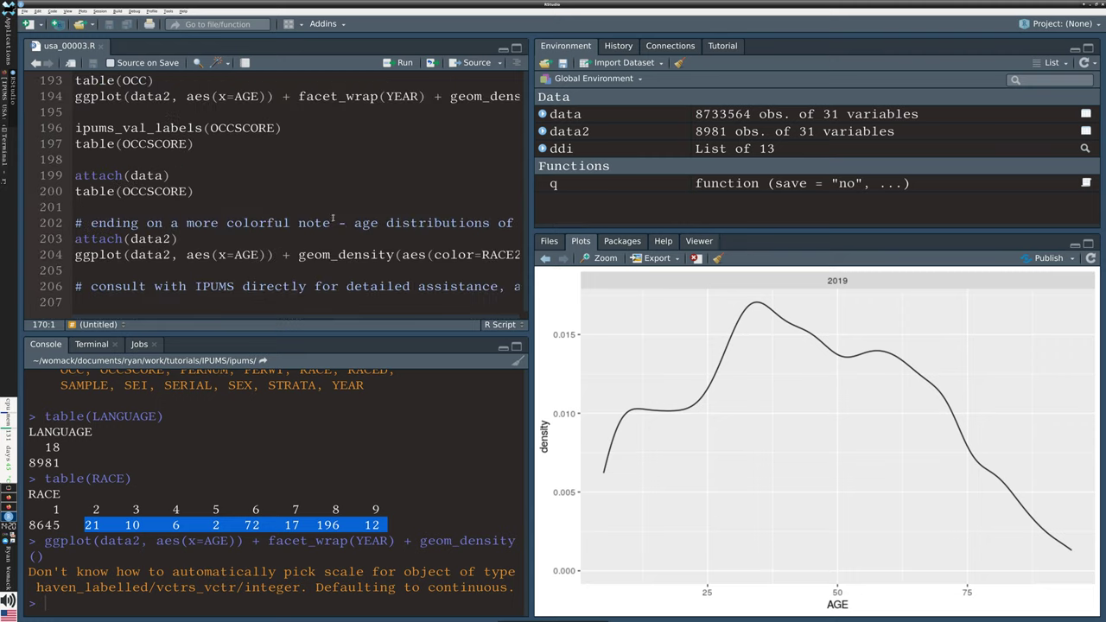
scroll(332, 217, up, 11)
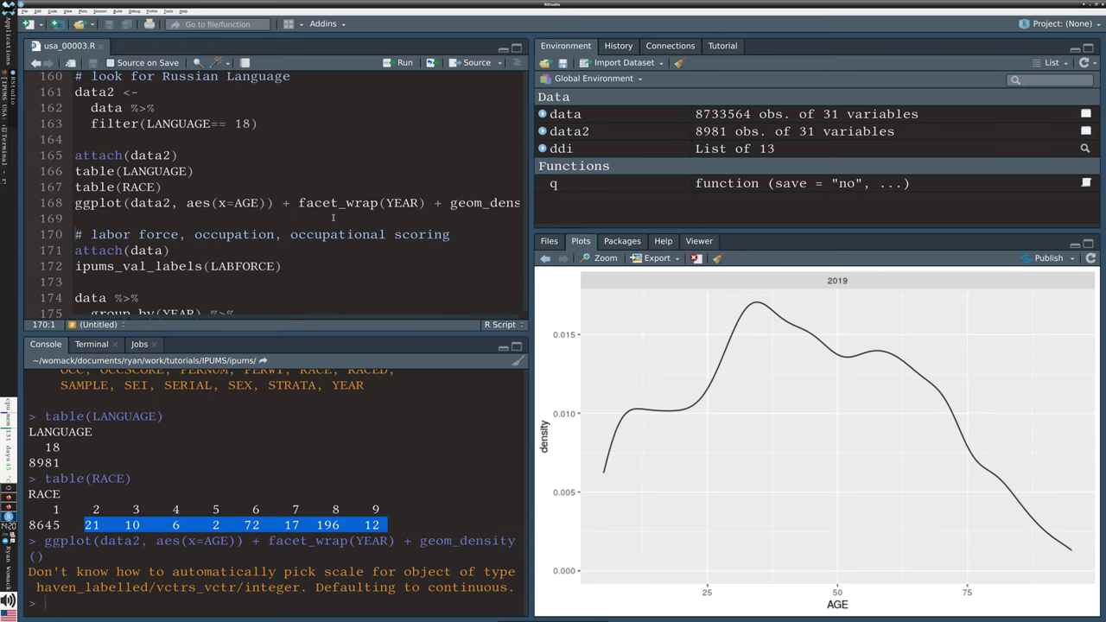
scroll(333, 217, down, 4)
scroll(335, 217, up, 2)
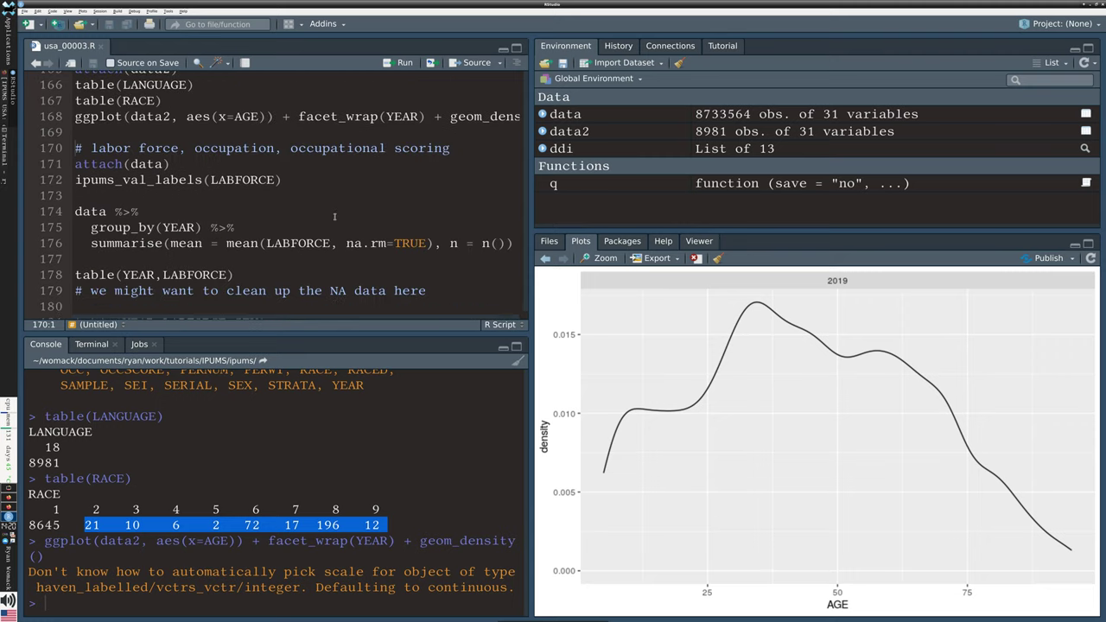
scroll(337, 213, down, 2)
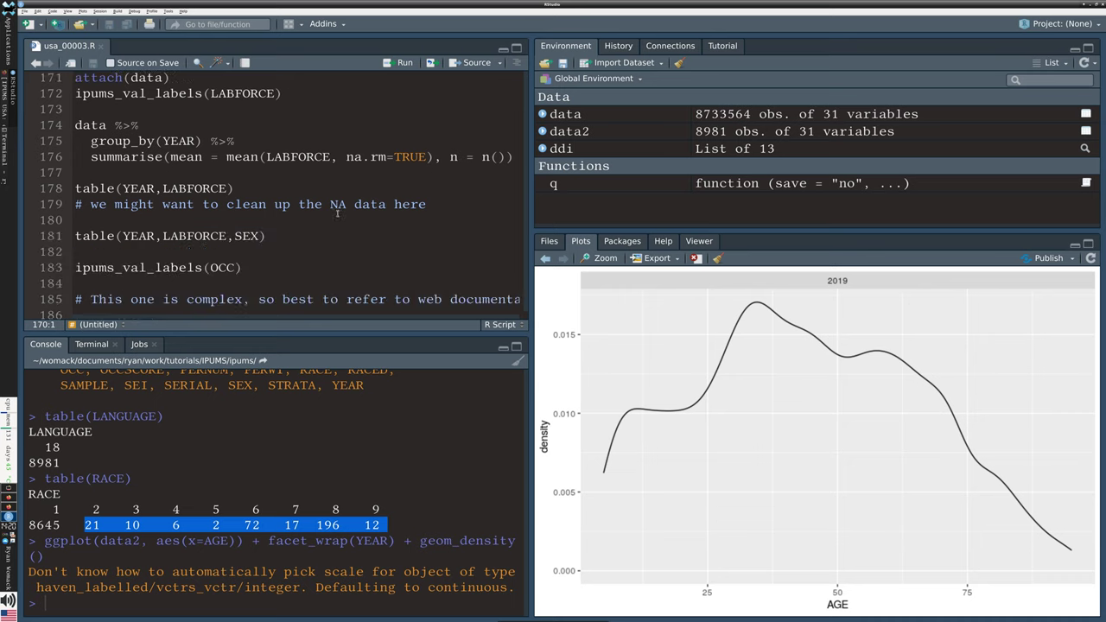
scroll(337, 213, up, 2)
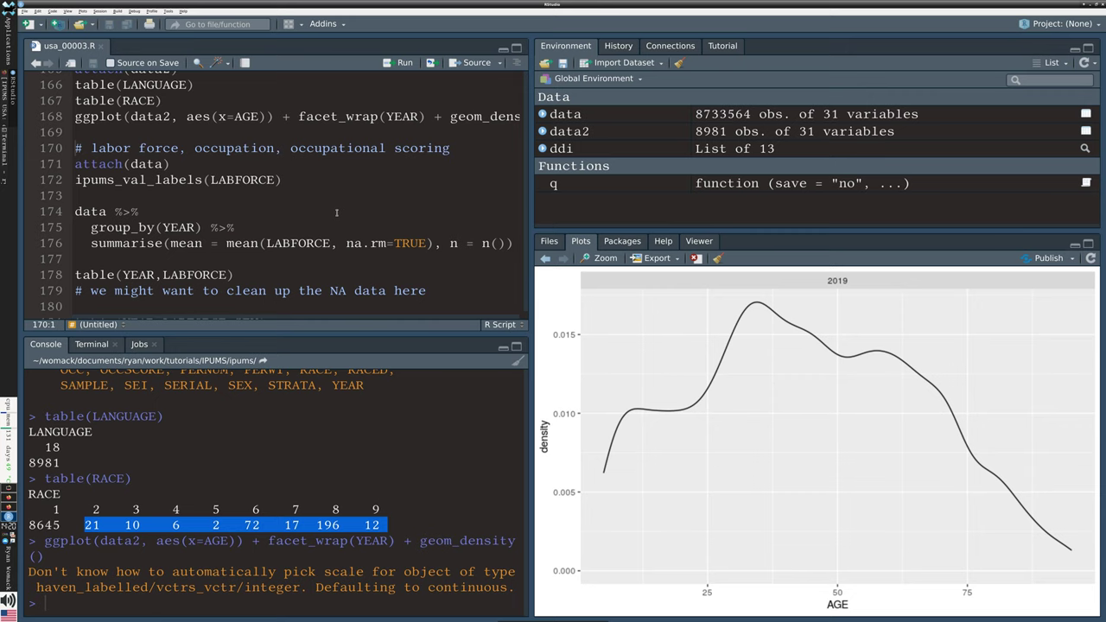
- Re-attach the full dataset and print LABFORCE's labels: N/A, not in, and in the labor force
key(ctrl+Return)
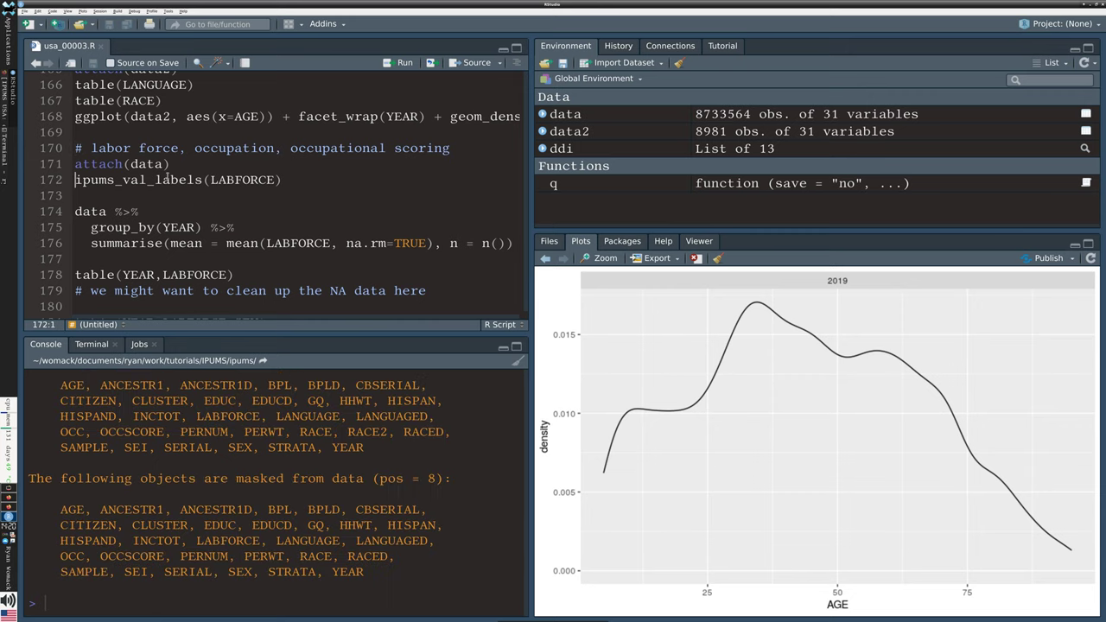
key(ctrl+Return)
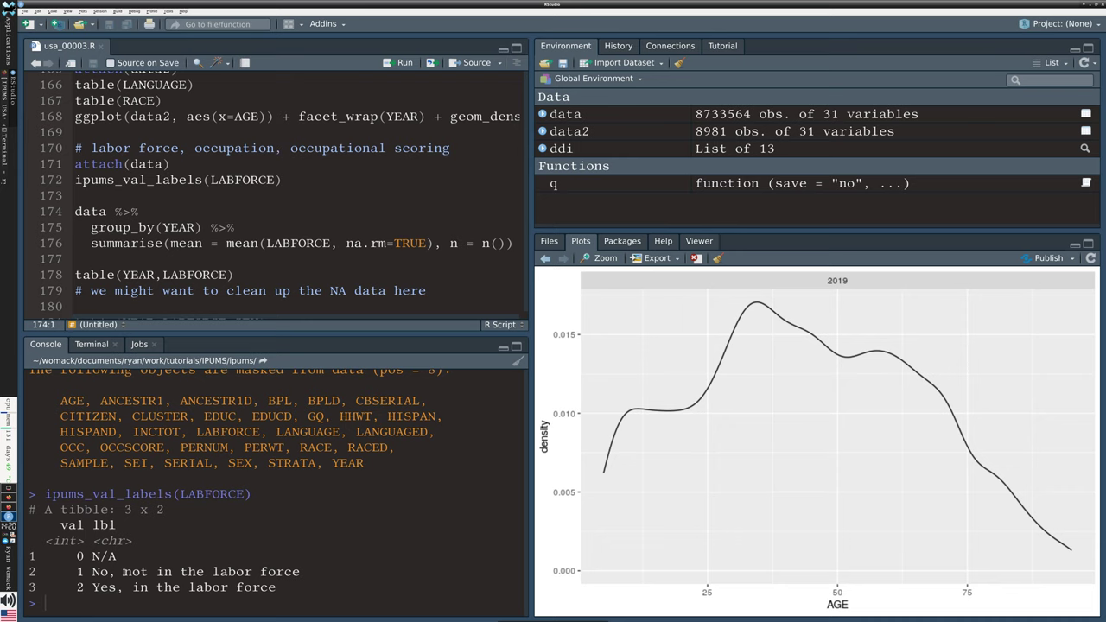
drag(91, 556, 331, 578)
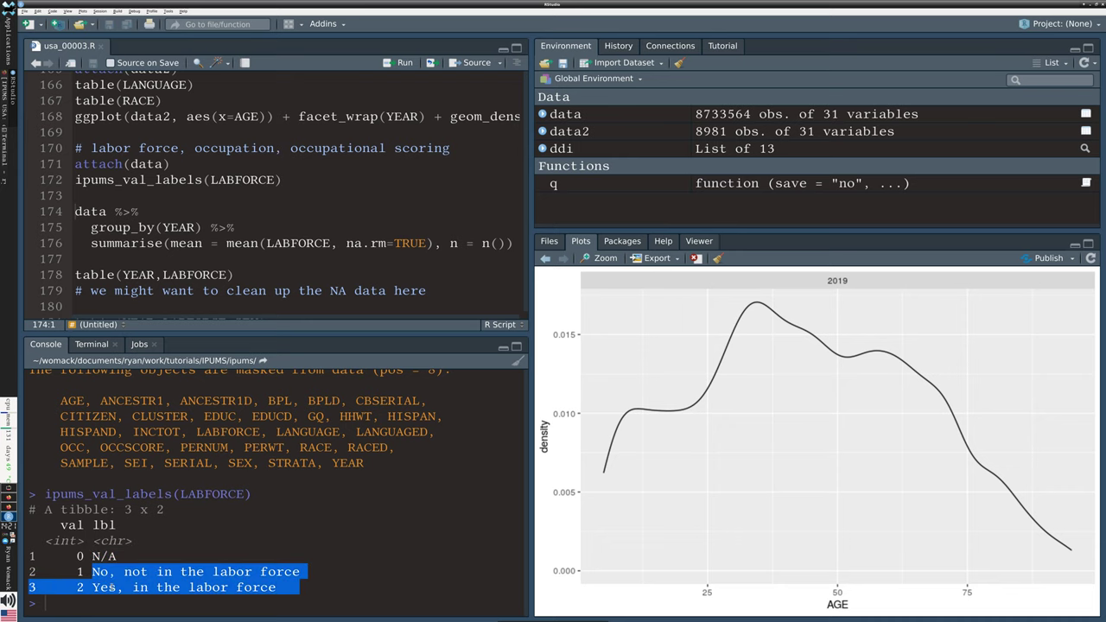
click(122, 180)
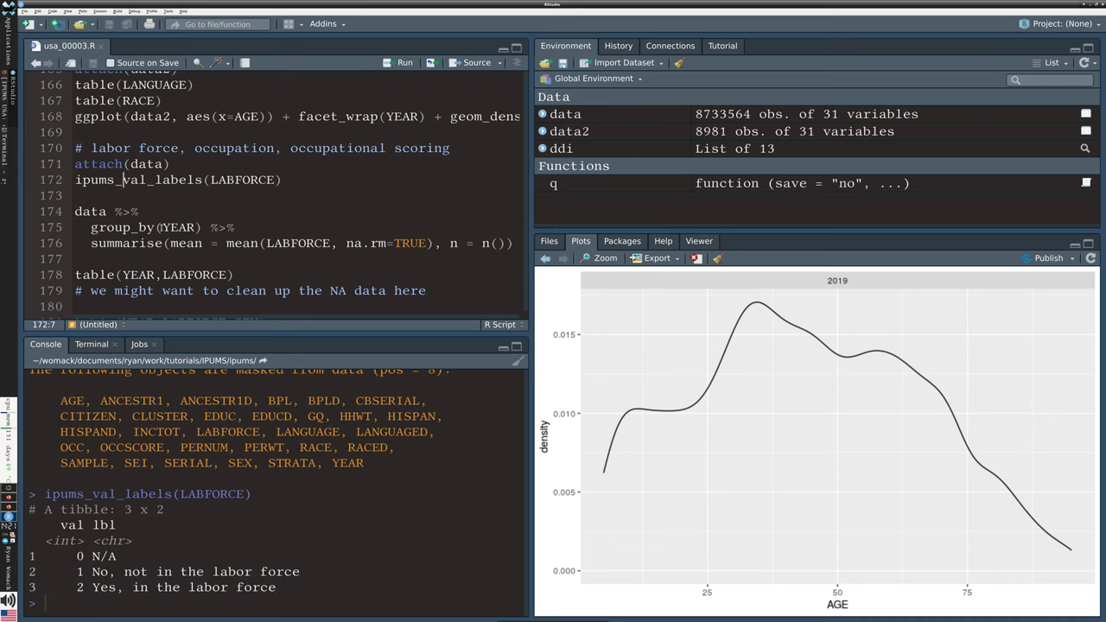
click(92, 212)
- Run the group_by(YEAR) summarise block giving mean LABFORCE and record counts per year, 1870–2019
key(Up)
key(Down)
key(ctrl+Return)
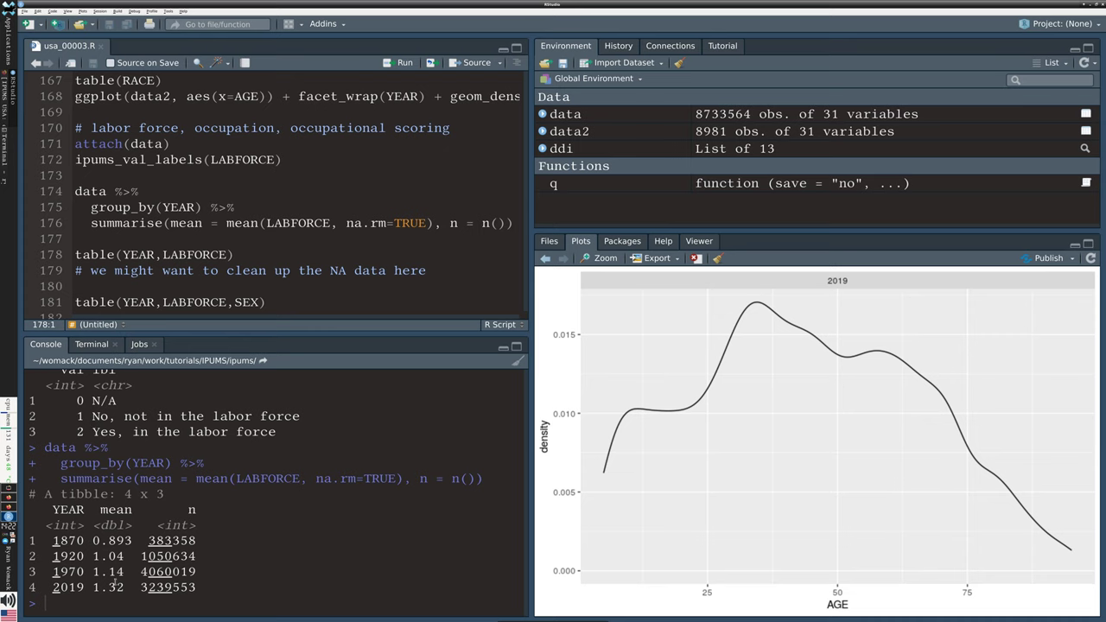
drag(78, 431, 288, 431)
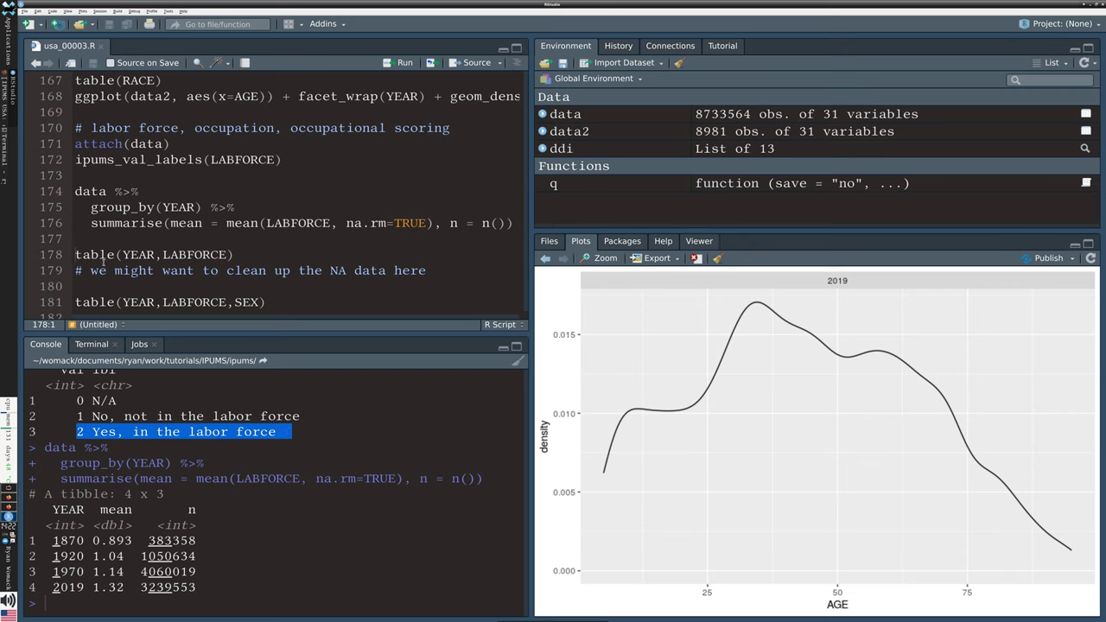
key(ctrl+Return)
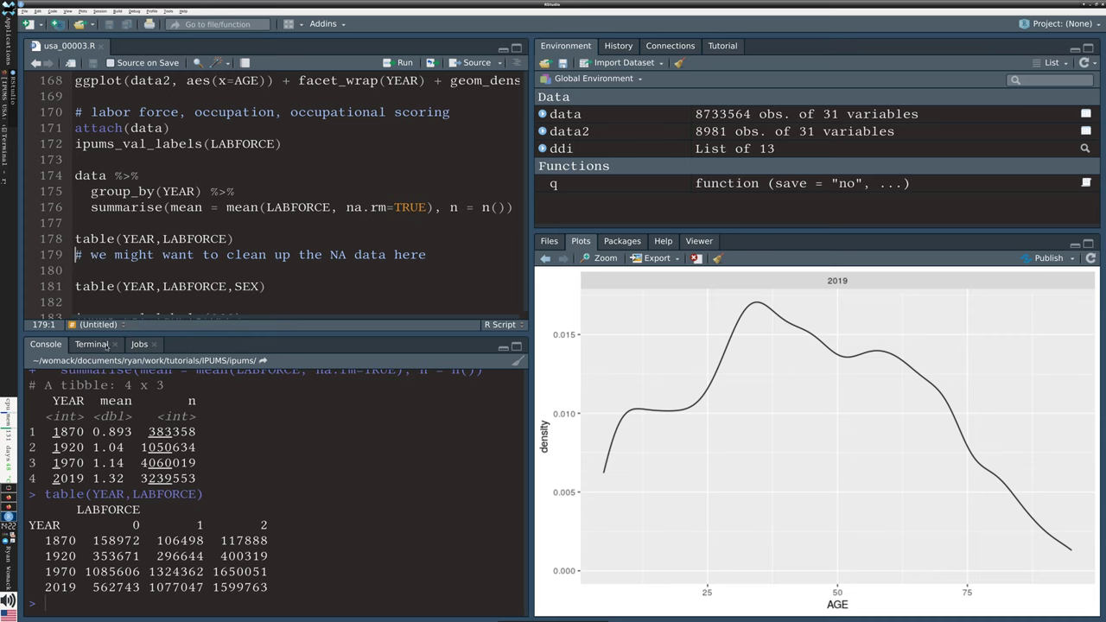
drag(130, 524, 102, 540)
click(140, 573)
click(122, 555)
drag(84, 571, 140, 571)
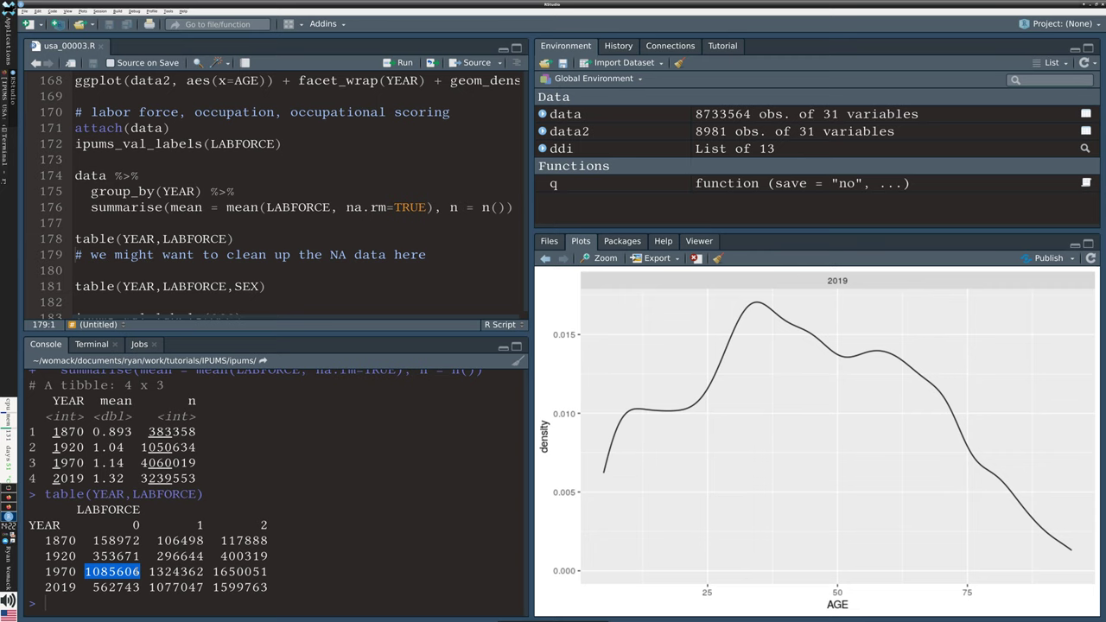
double_click(201, 524)
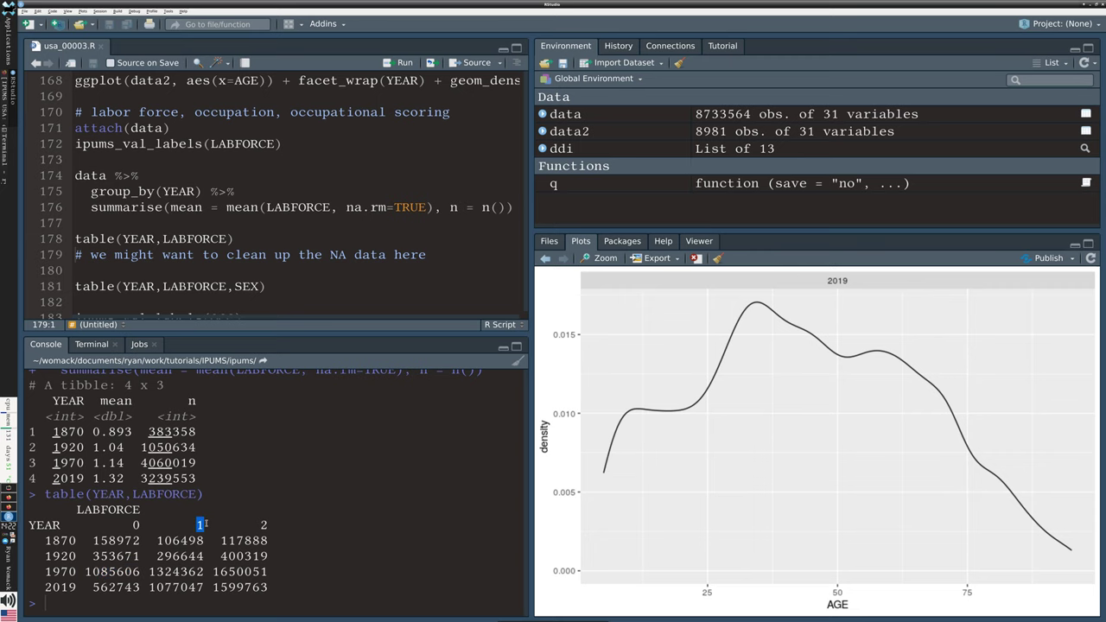
click(270, 525)
double_click(271, 524)
click(169, 541)
drag(157, 541, 272, 539)
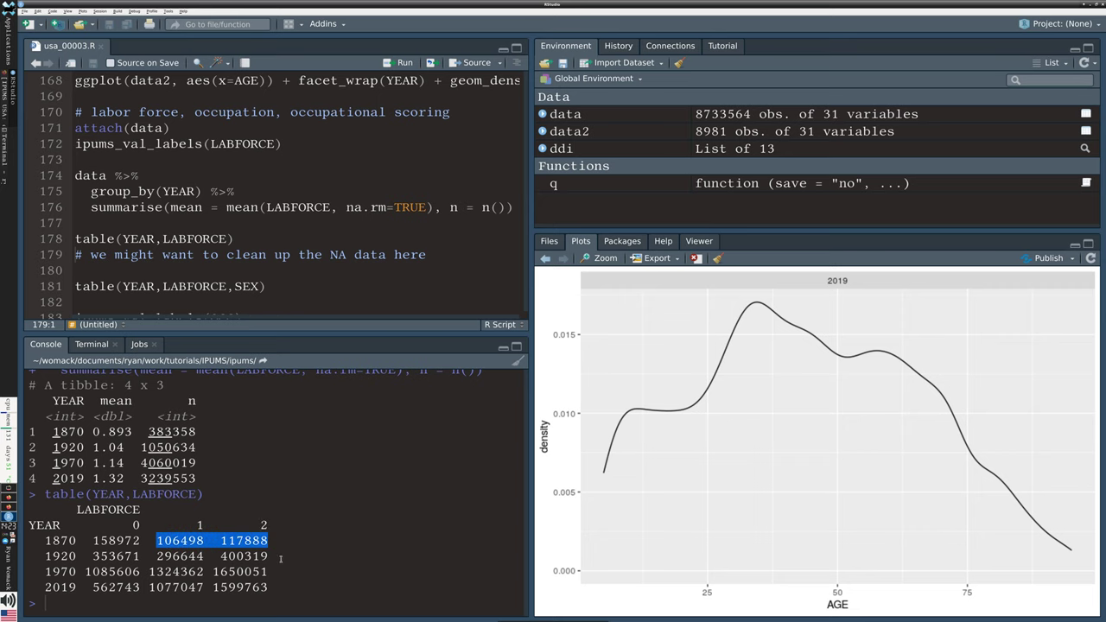
drag(159, 557, 277, 555)
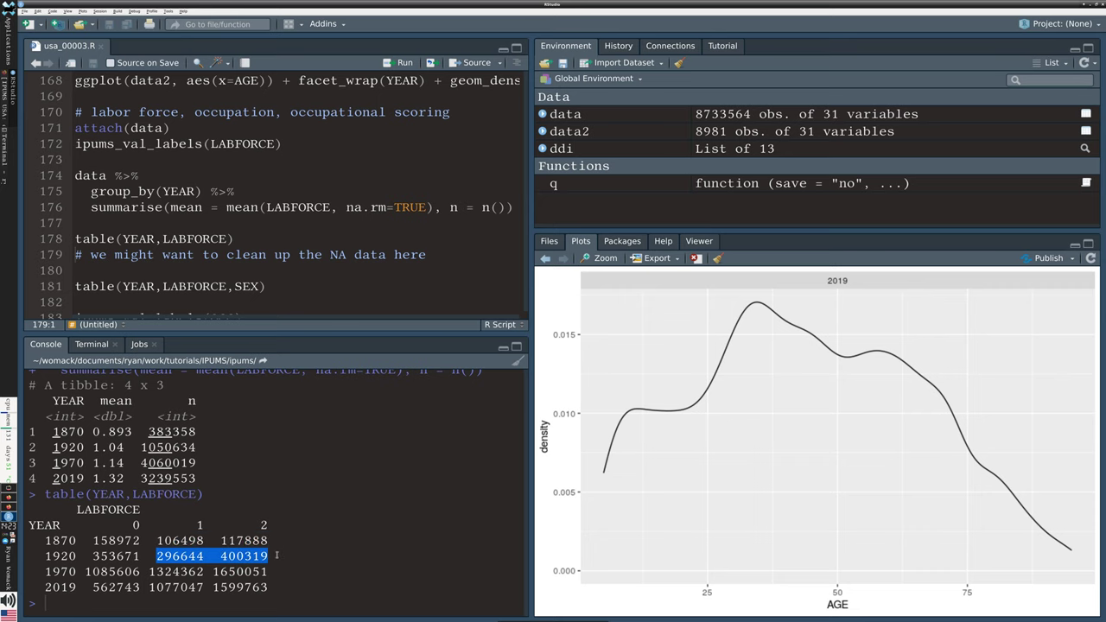
click(277, 555)
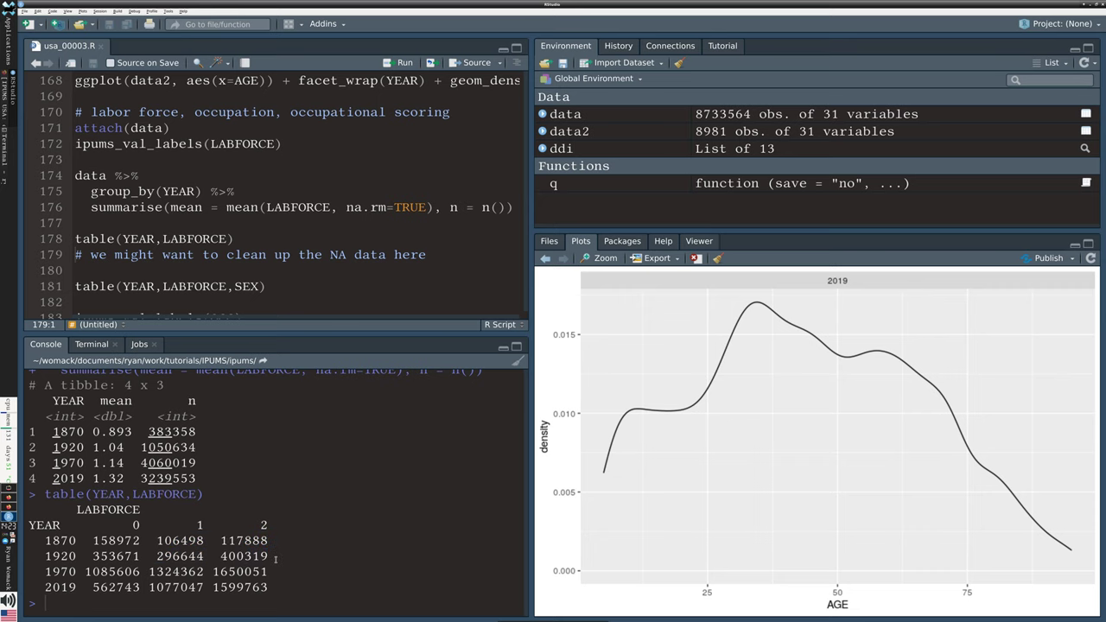
drag(149, 572, 268, 572)
click(268, 572)
drag(149, 587, 269, 587)
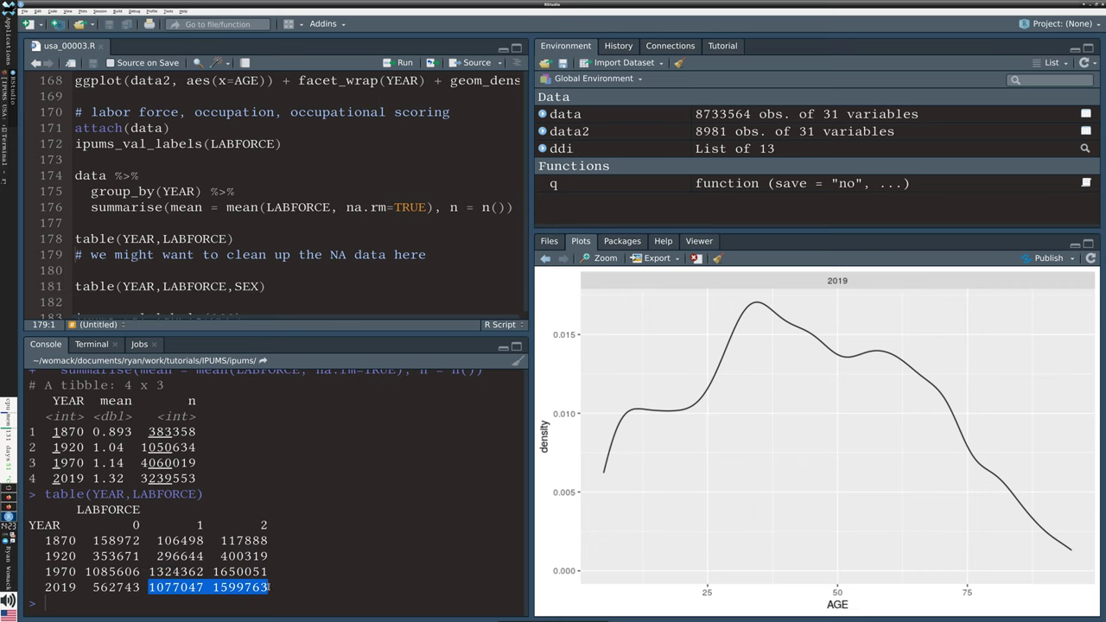
click(269, 587)
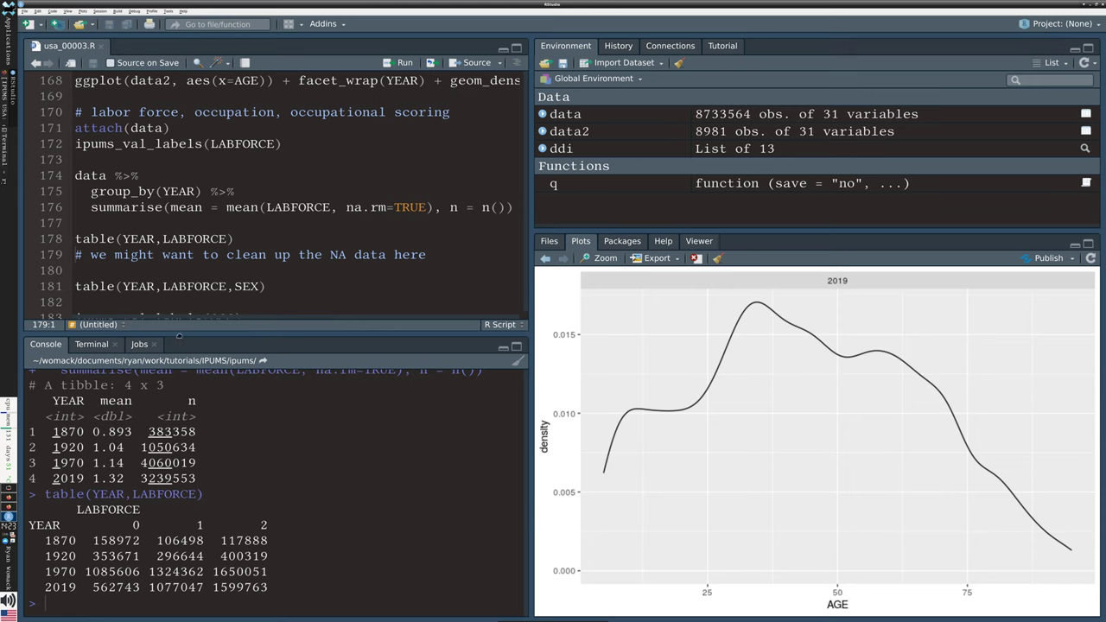
scroll(292, 283, down, 2)
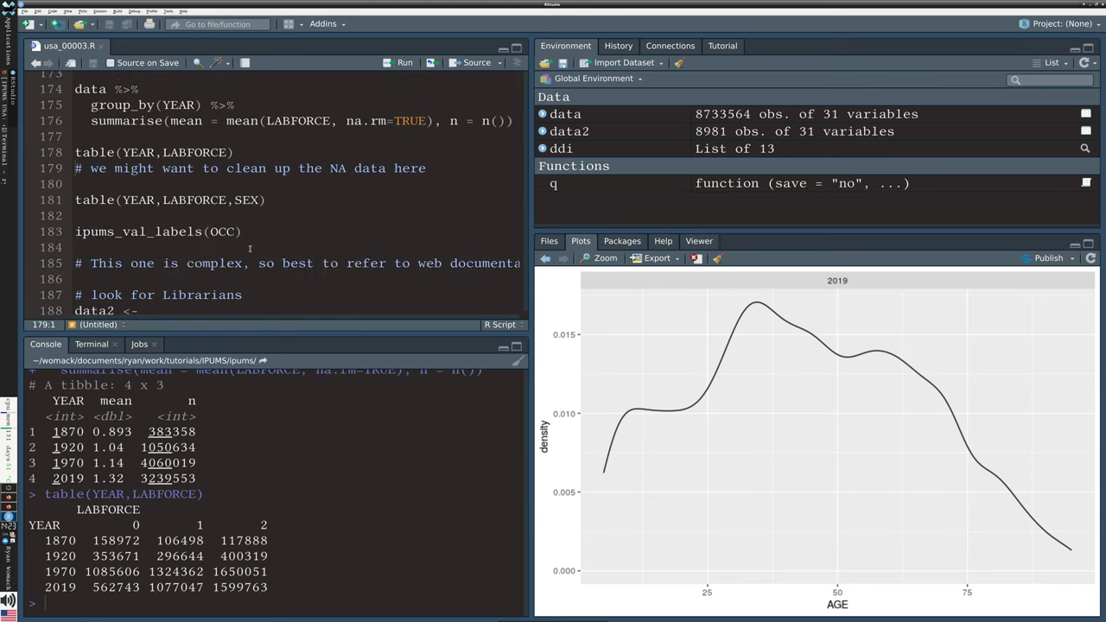
click(90, 200)
drag(127, 200, 245, 200)
click(244, 199)
key(Home)
key(Right)
- Run table(YEAR,LABFORCE,SEX) and inspect the SEX = 1 counts for 1870, 1970 and 2019
key(ctrl+Return)
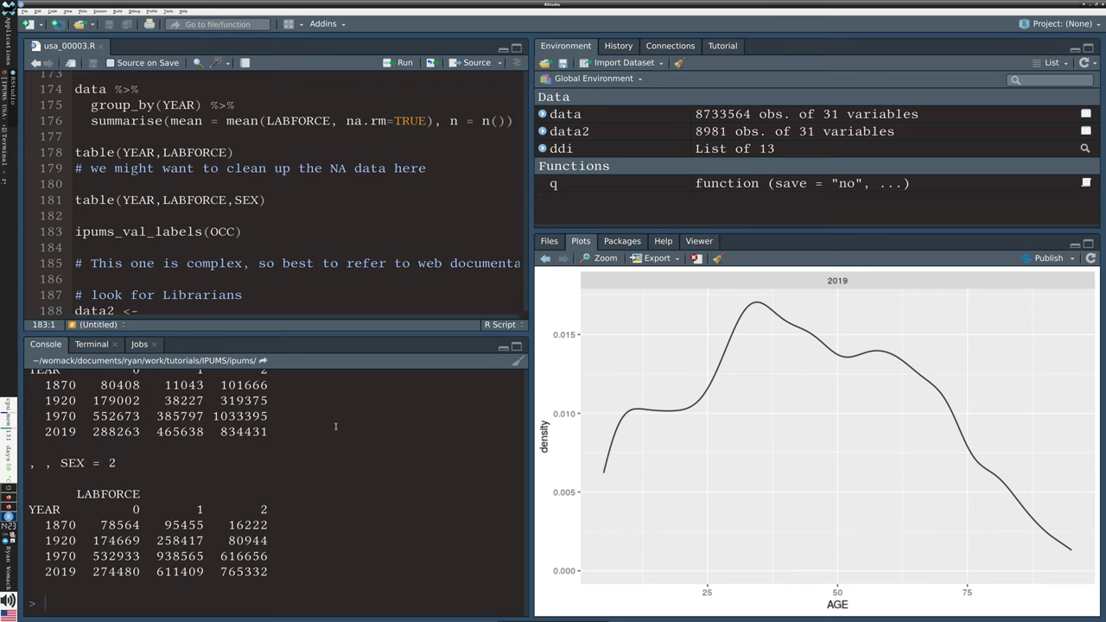
scroll(276, 498, up, 2)
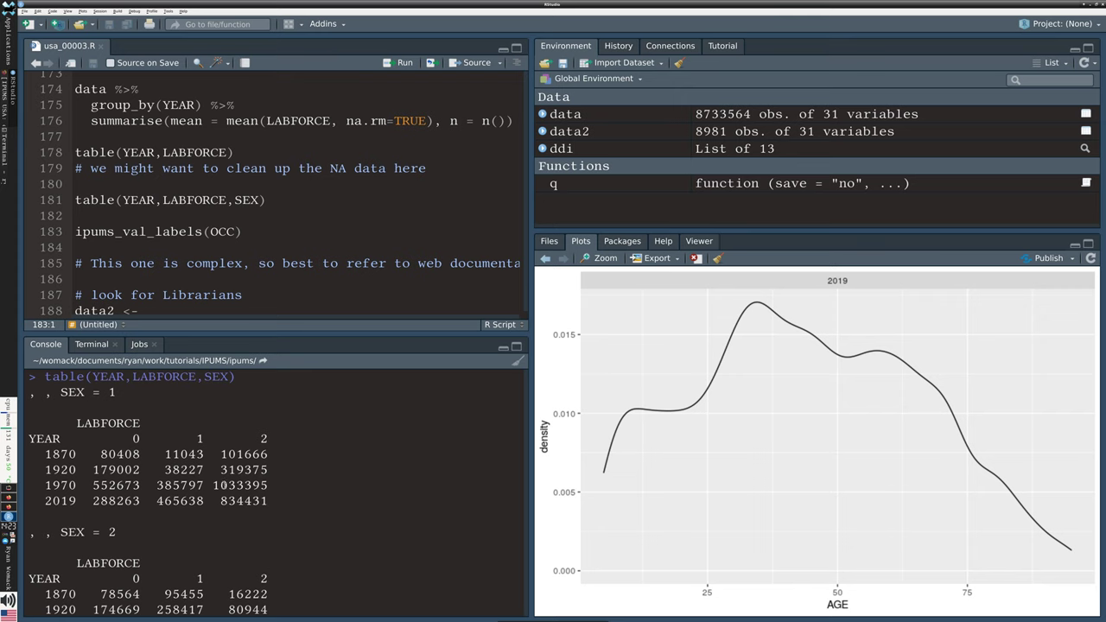
drag(103, 390, 121, 392)
drag(196, 440, 265, 439)
click(264, 440)
drag(170, 454, 204, 454)
click(210, 452)
click(202, 453)
drag(157, 486, 199, 487)
drag(157, 501, 204, 502)
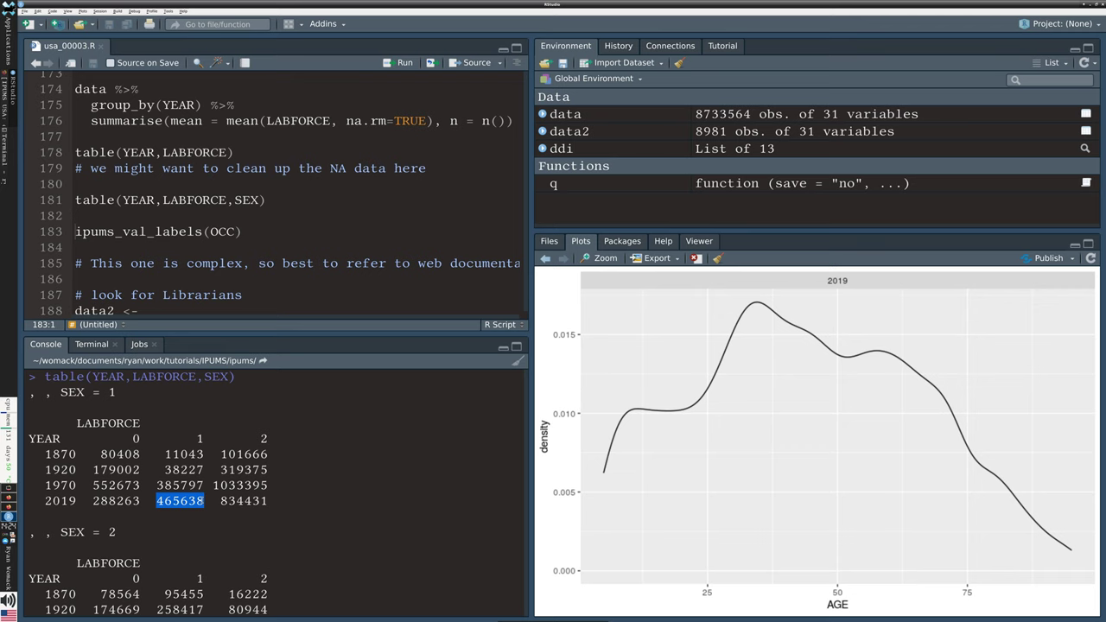
click(192, 513)
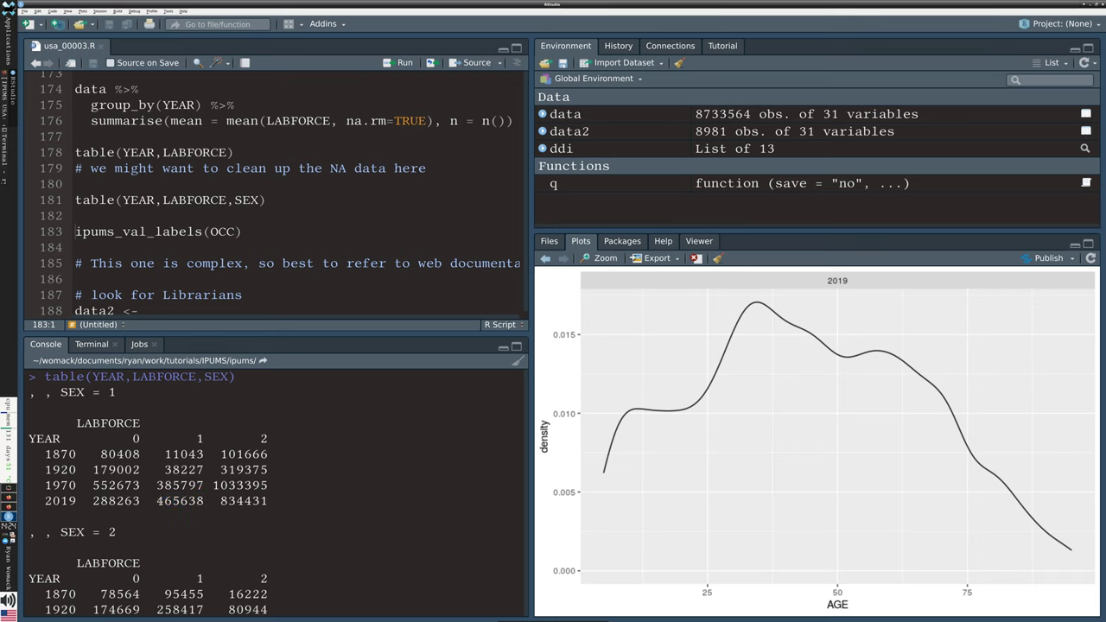
drag(164, 500, 281, 500)
click(251, 502)
- Inspect the SEX = 2 table's LABFORCE counts for 1870, 1920, 1970 and 2019
scroll(322, 480, down, 2)
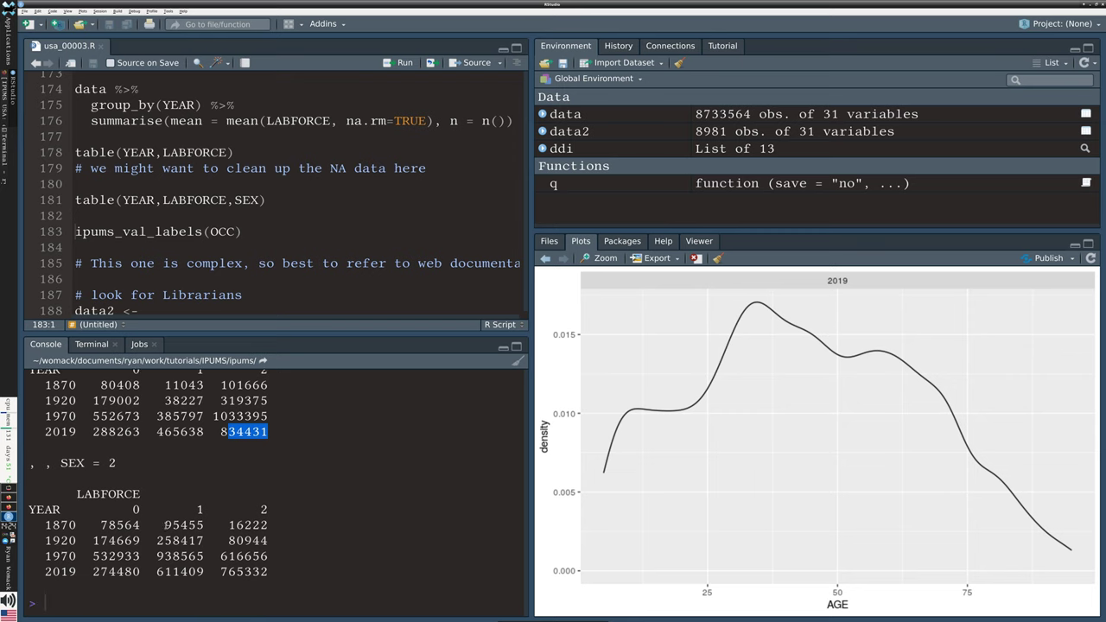
drag(166, 524, 268, 526)
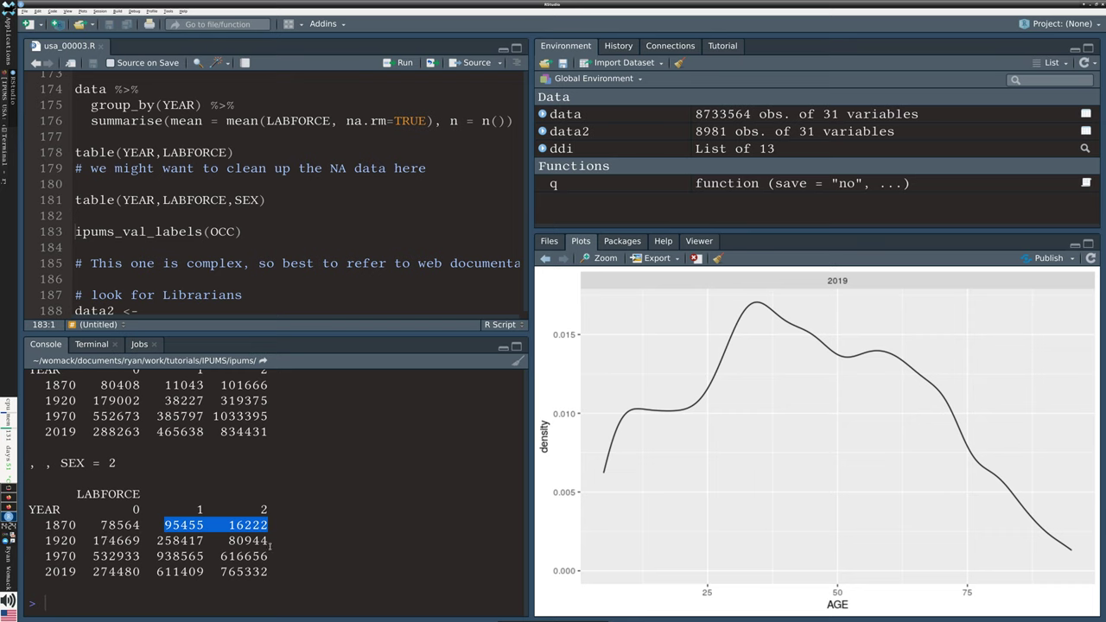
drag(157, 540, 268, 540)
drag(156, 555, 268, 556)
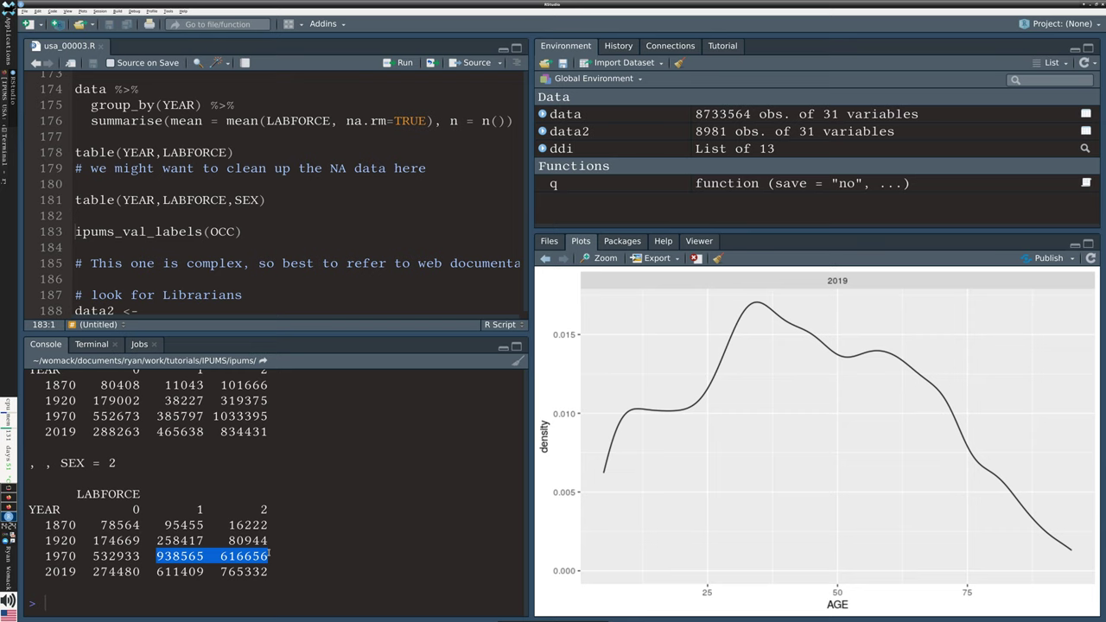
click(257, 570)
drag(158, 571, 269, 571)
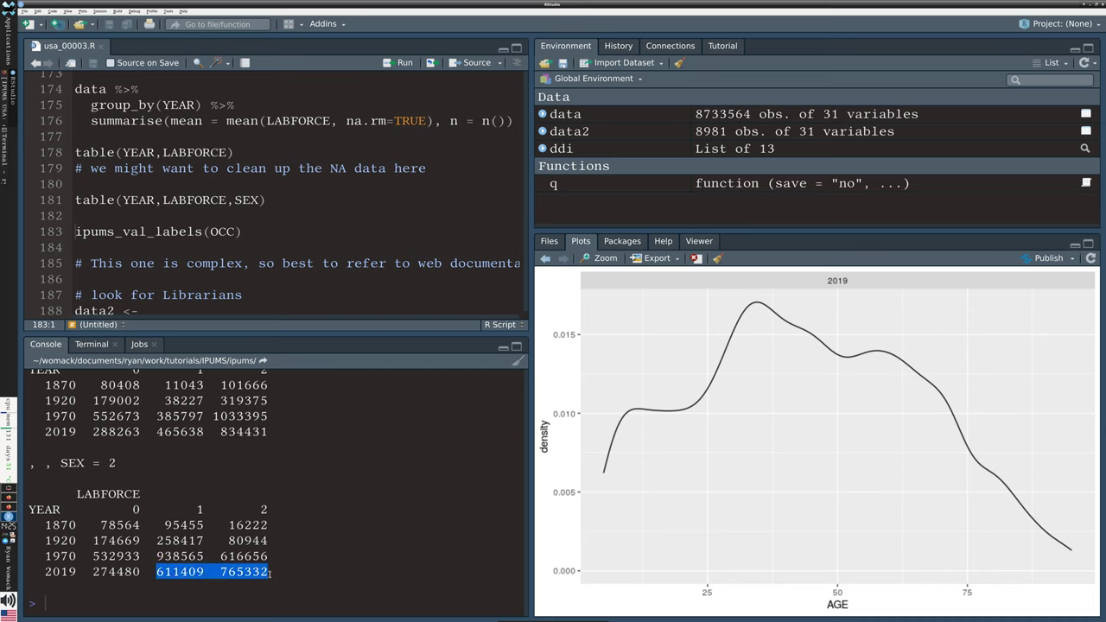
click(320, 238)
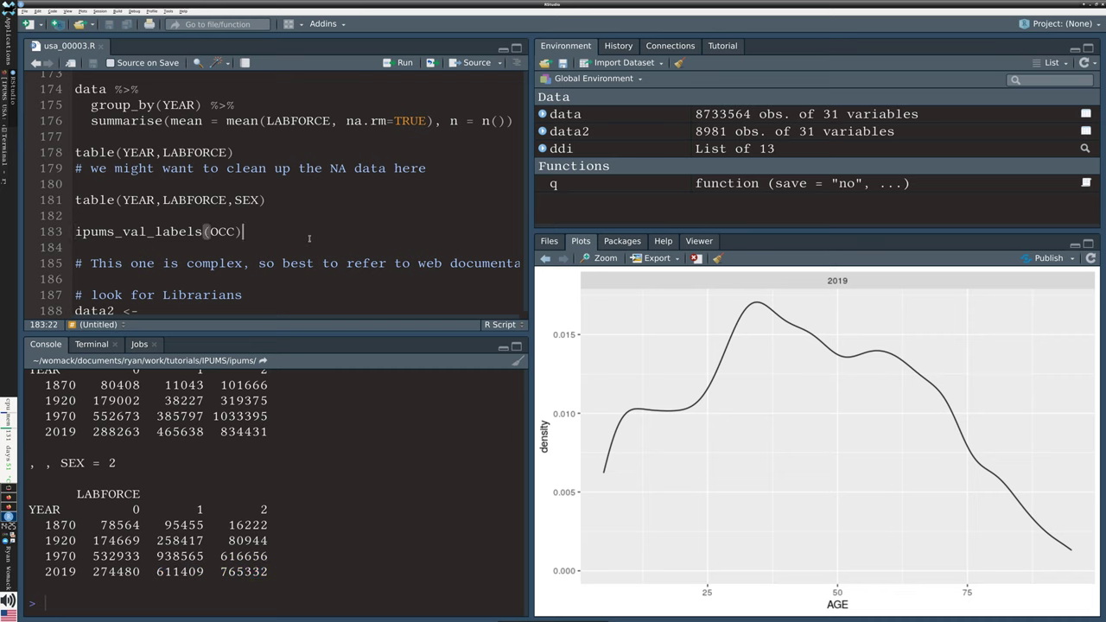
- Run ipums_val_labels(OCC) to list the ten occupation code schemes from 1880 to 2000
scroll(309, 239, down, 2)
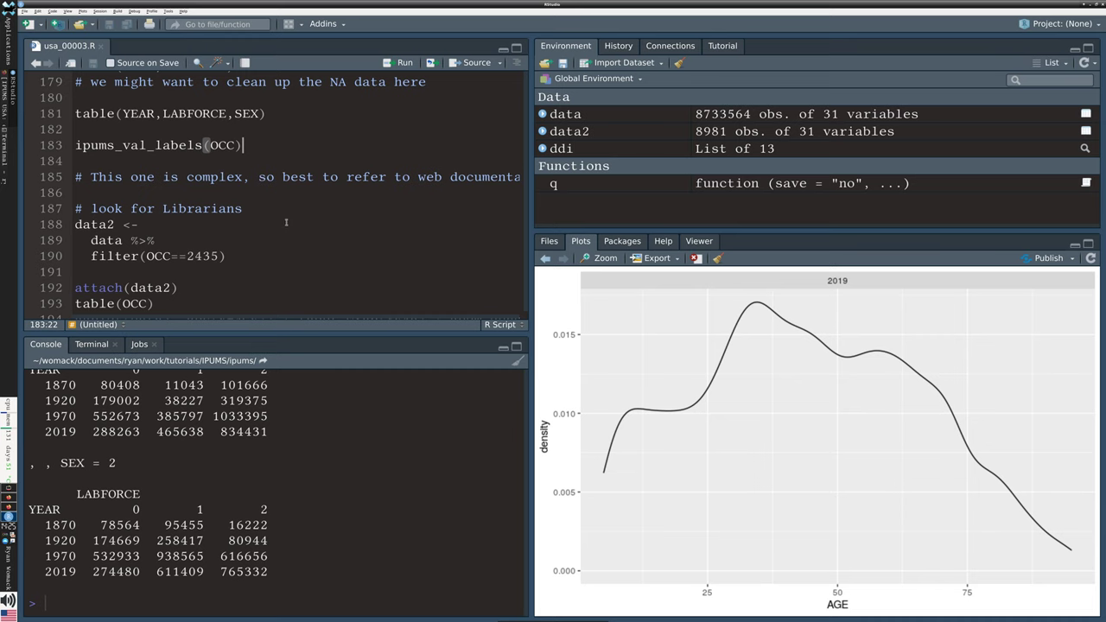
click(114, 114)
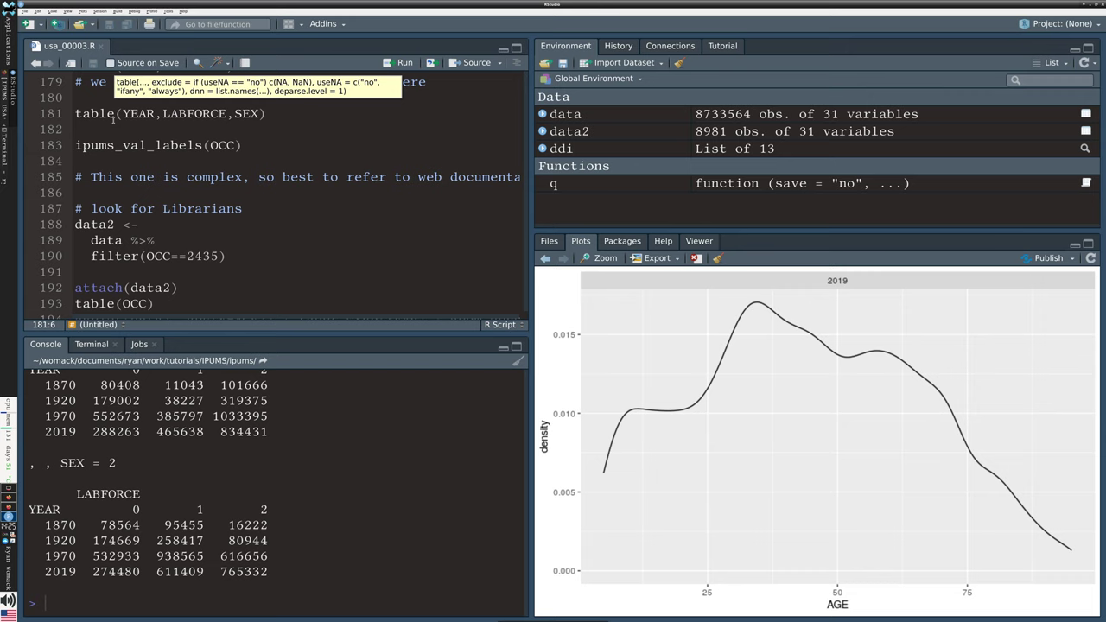
key(Down)
key(Down)
key(Left)
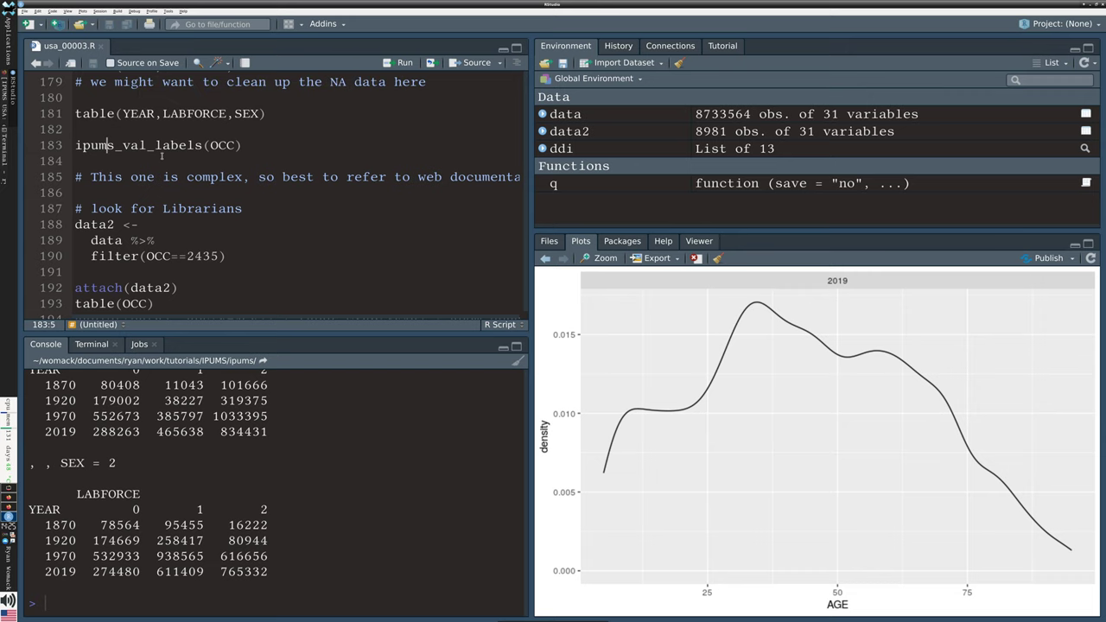
key(ctrl+Return)
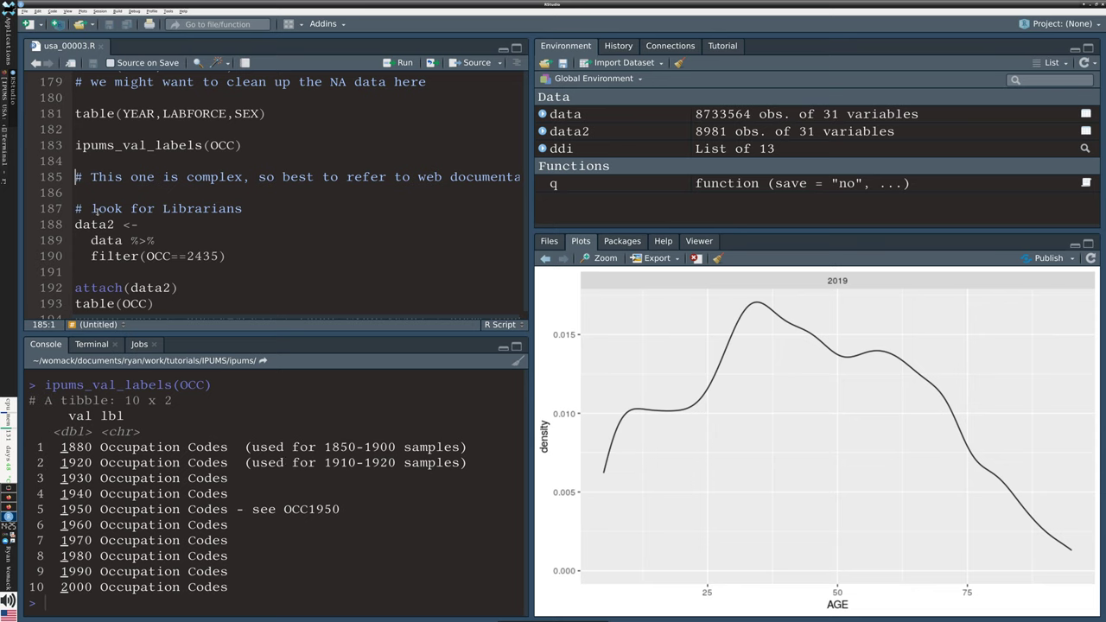
- Load the IPUMS OCC variable page in Firefox by replacing ANCESTR1 with OCC in the URL
click(4, 101)
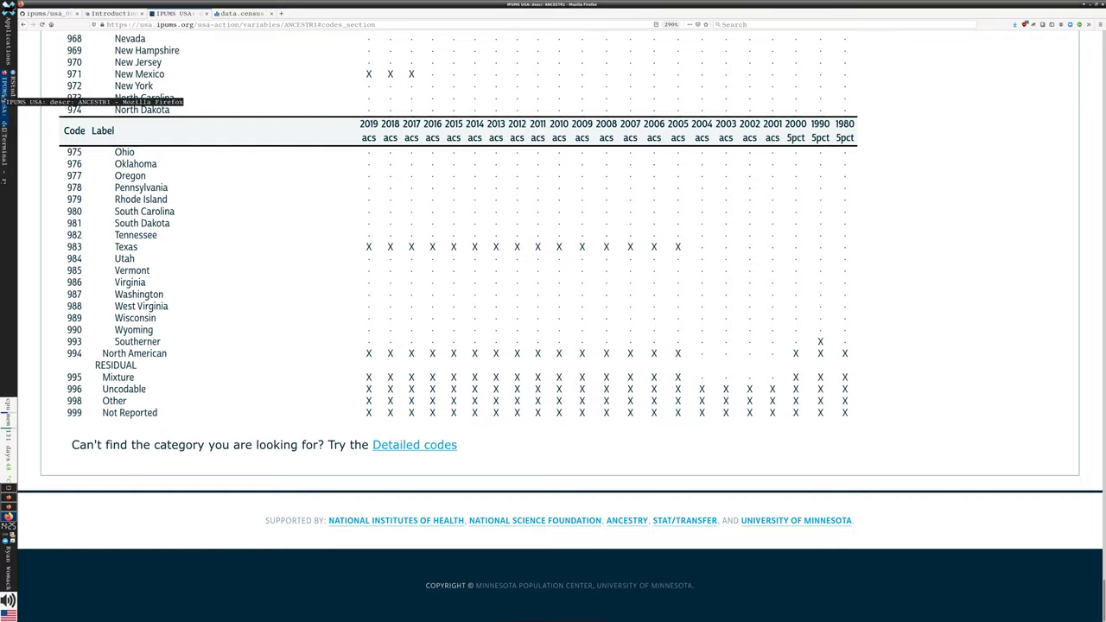
scroll(240, 153, up, 10)
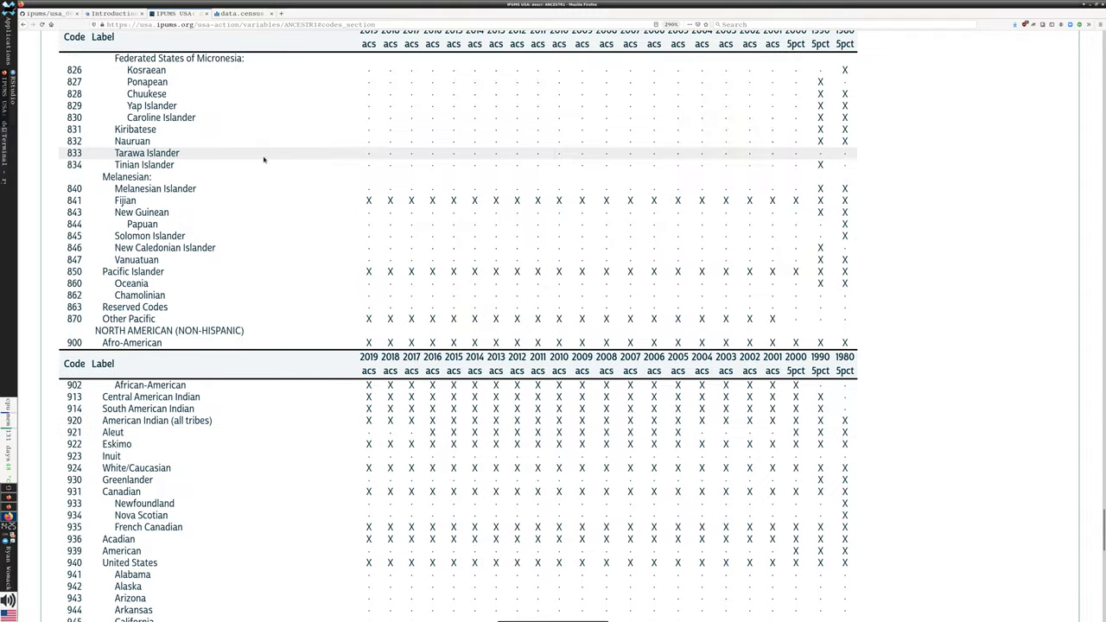
scroll(263, 159, up, 15)
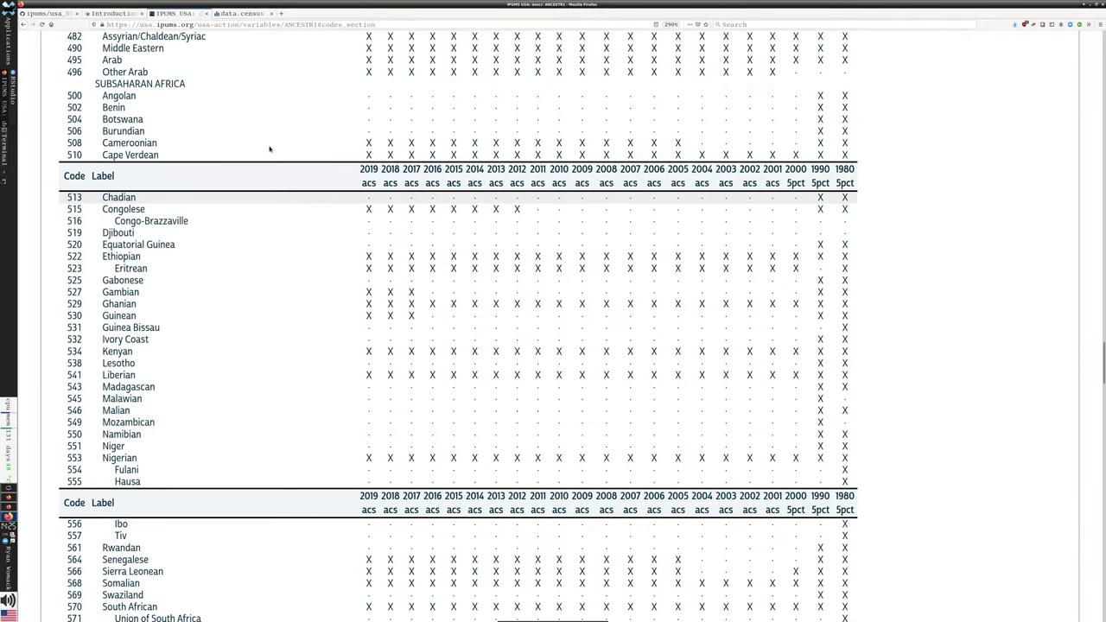
scroll(269, 147, up, 10)
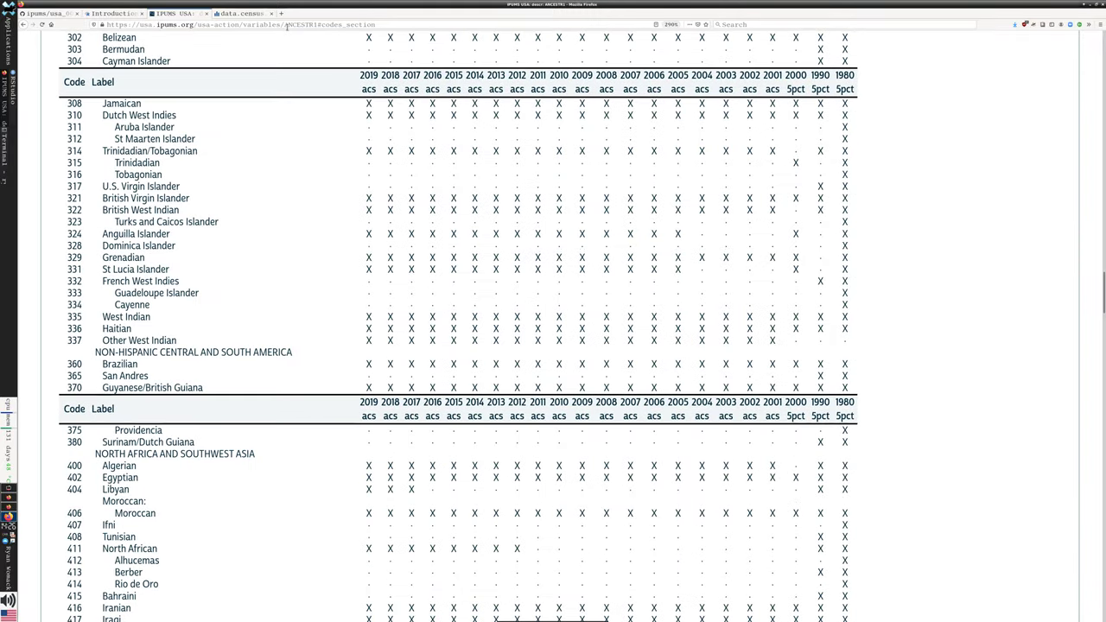
click(286, 25)
drag(285, 25, 420, 24)
text(OCC)
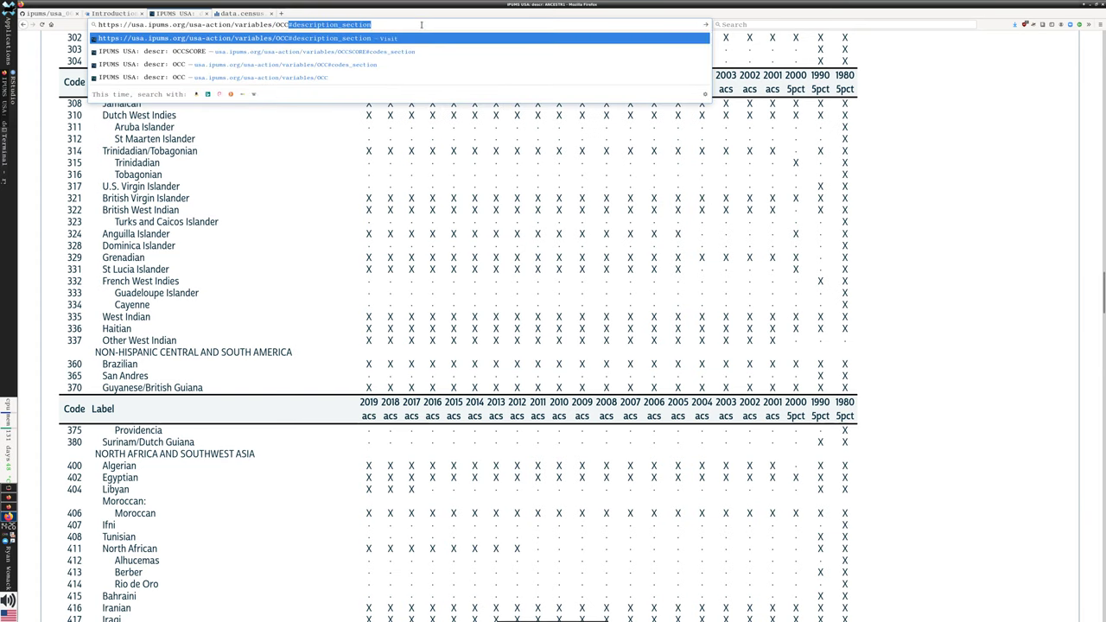
key(Return)
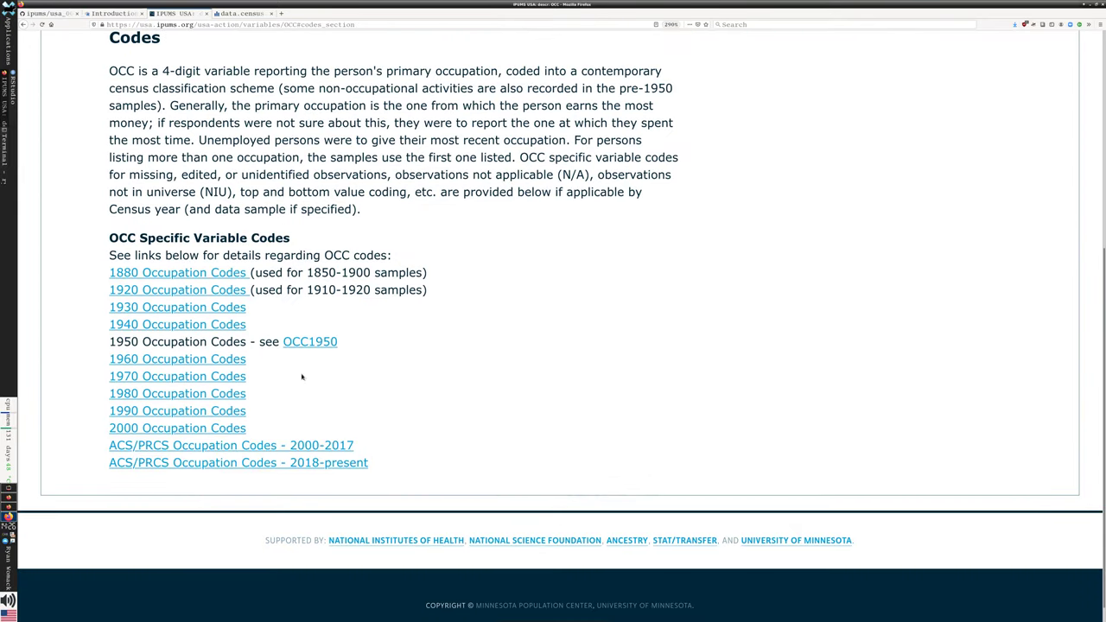
- Open the ACS/PRCS Occupation Codes 2018-present list and scroll through its codes
click(182, 465)
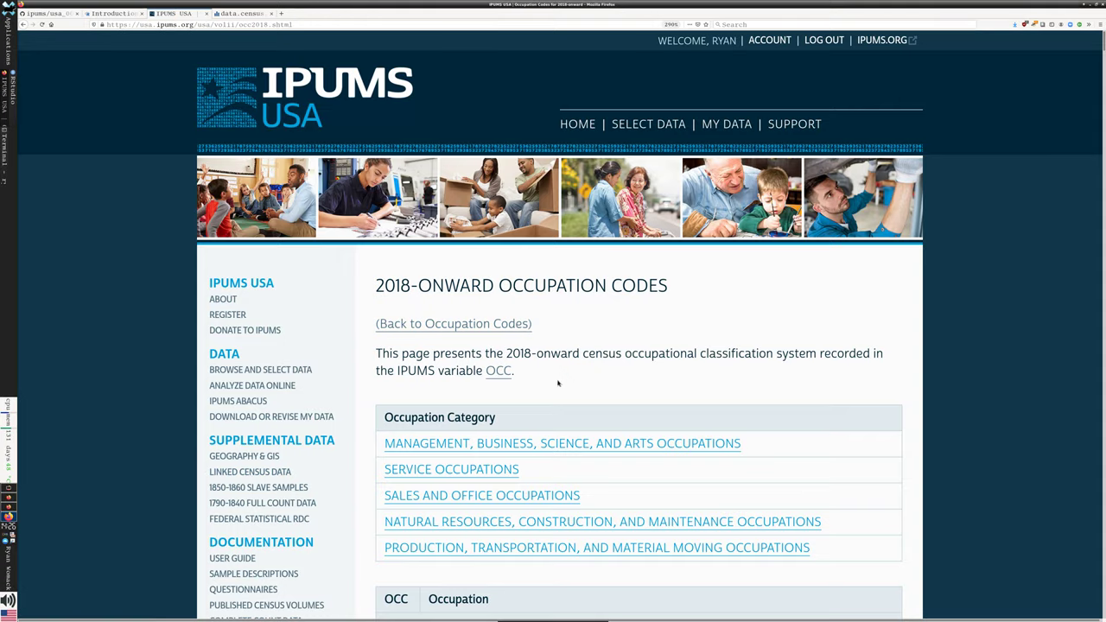
scroll(654, 336, down, 10)
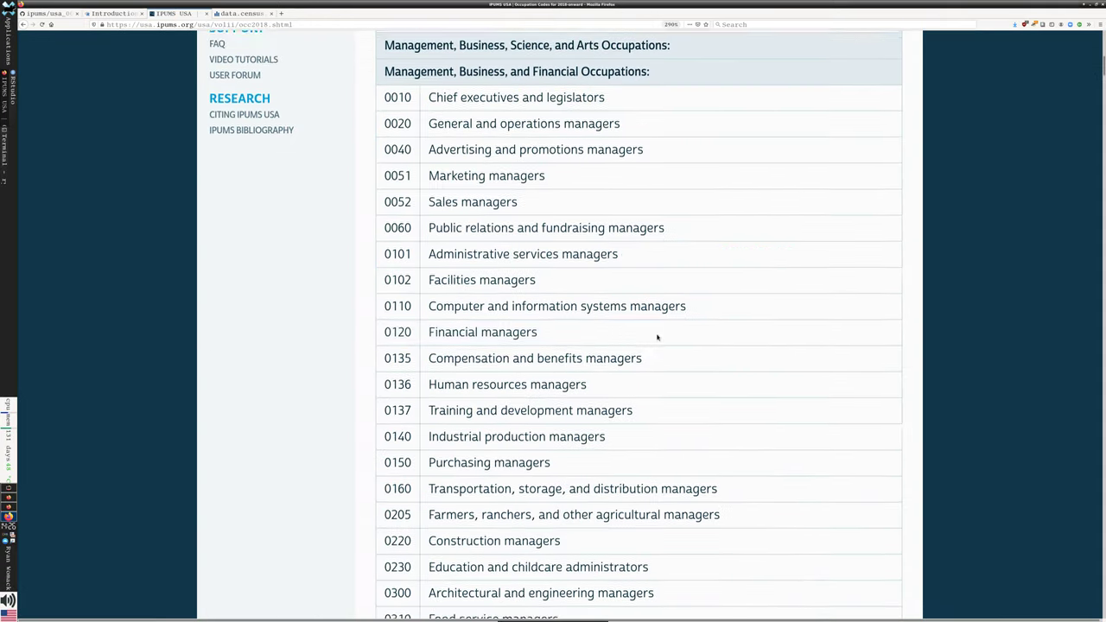
scroll(611, 380, down, 7)
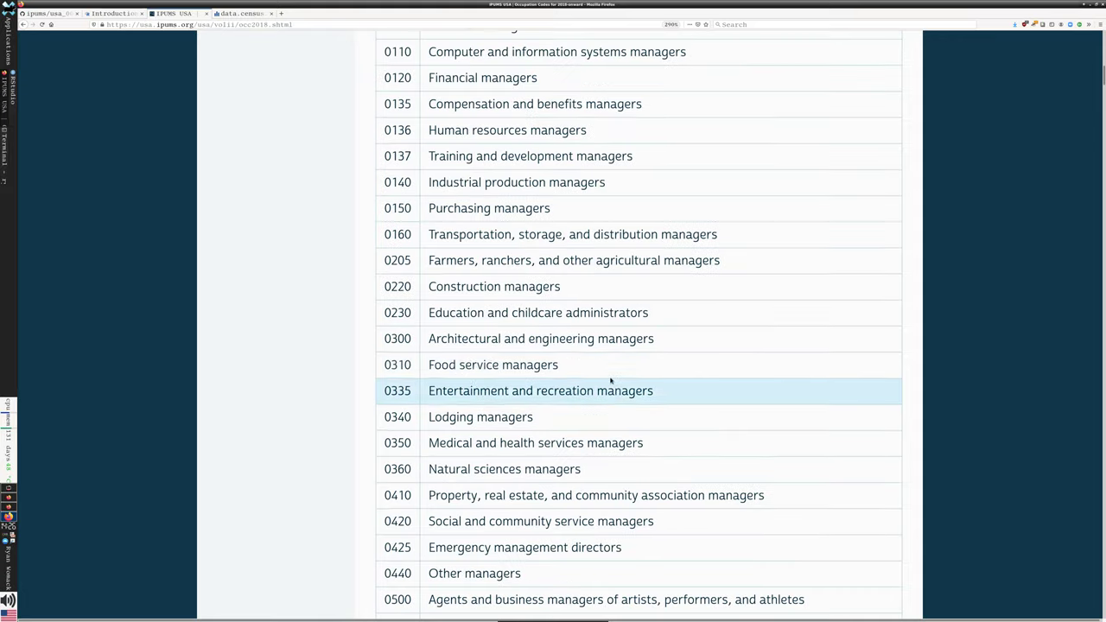
scroll(611, 381, down, 16)
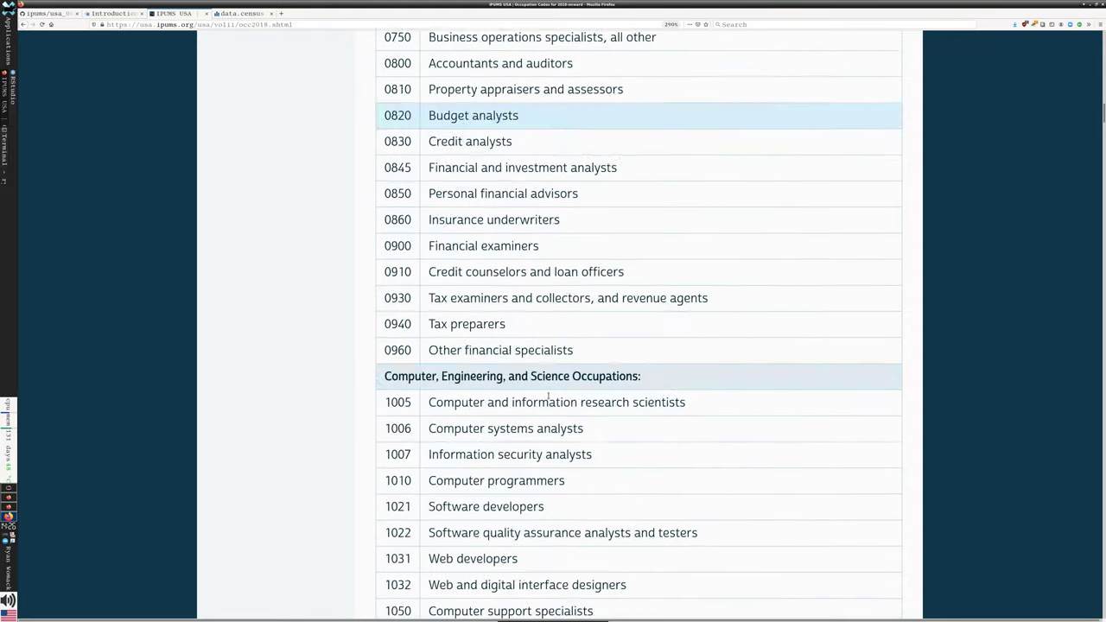
scroll(547, 394, down, 9)
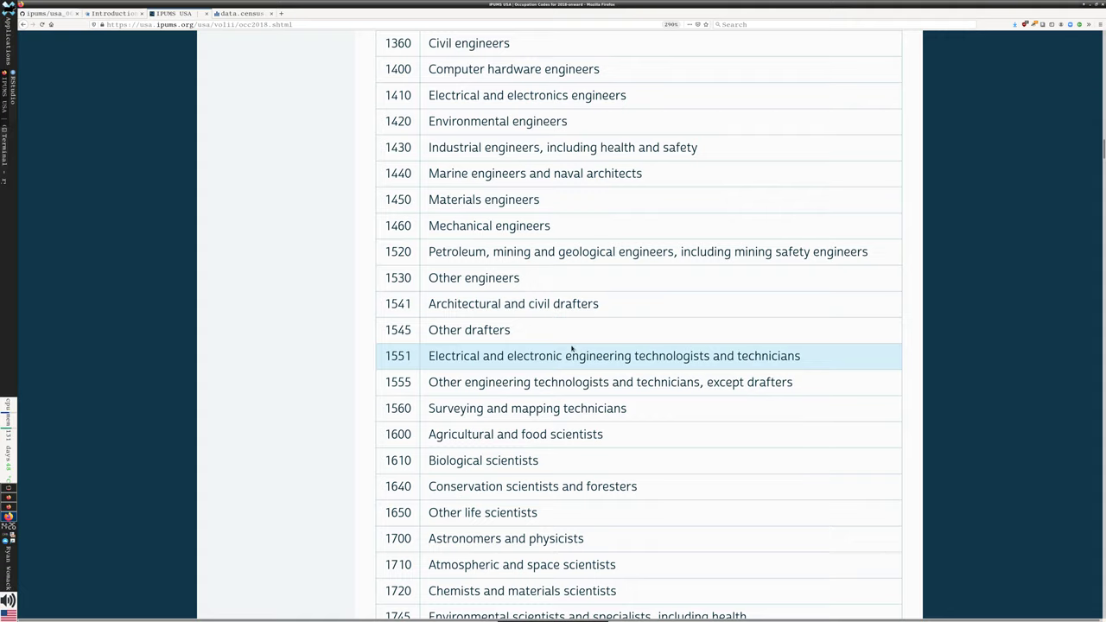
- Filter data2 to librarians (OCC==2435, 2835 records) and confirm it with table(OCC)
click(11, 86)
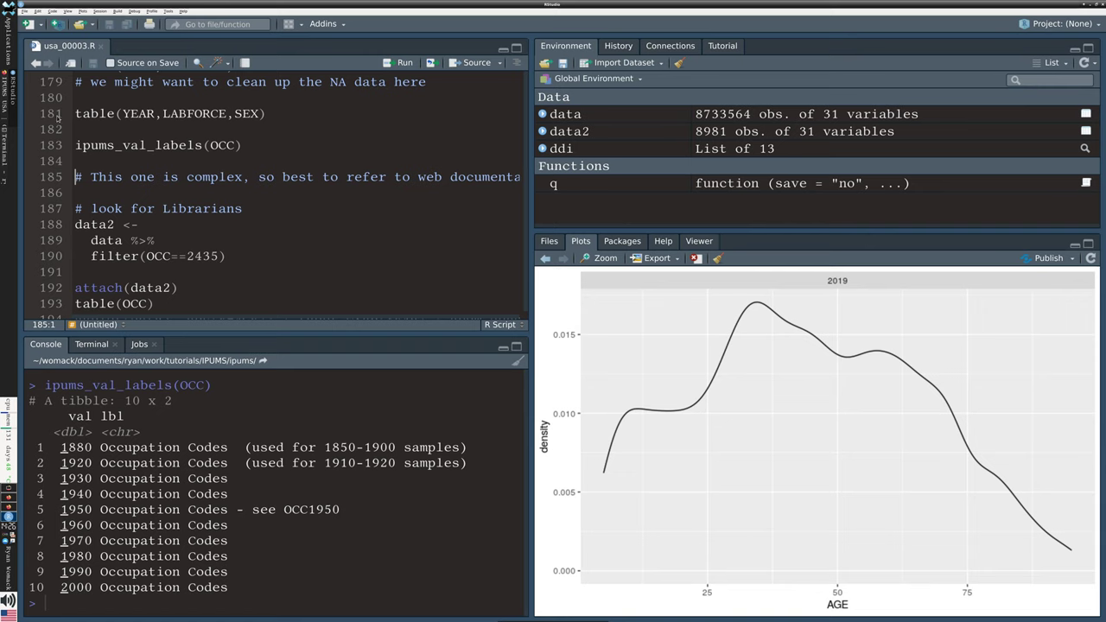
drag(187, 255, 222, 255)
click(98, 224)
key(ctrl+Return)
key(ctrl+Return)
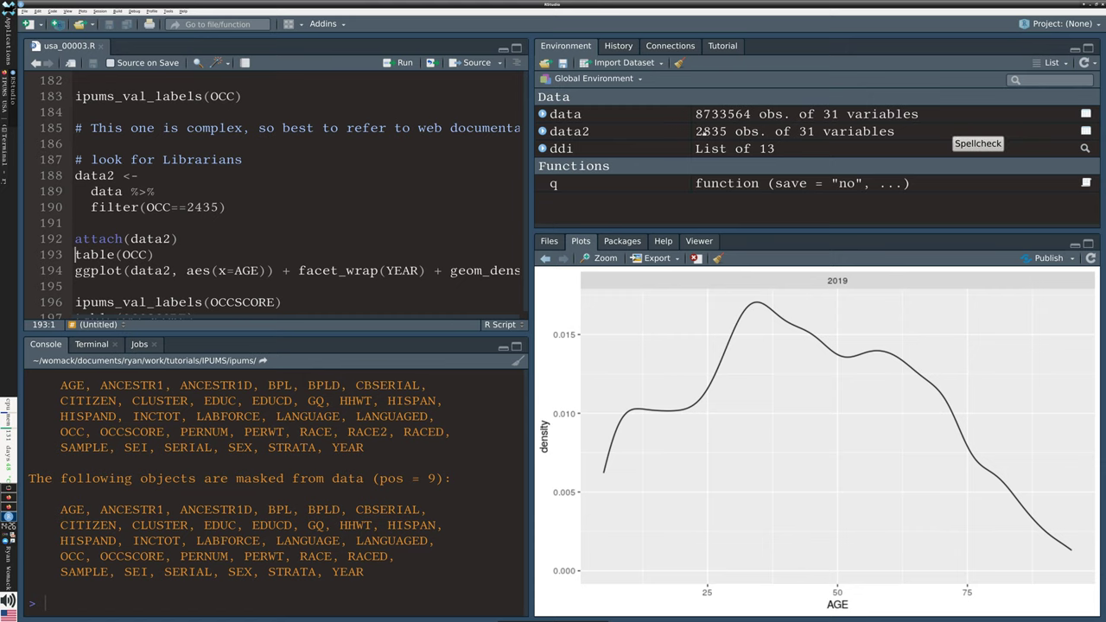
key(ctrl+Return)
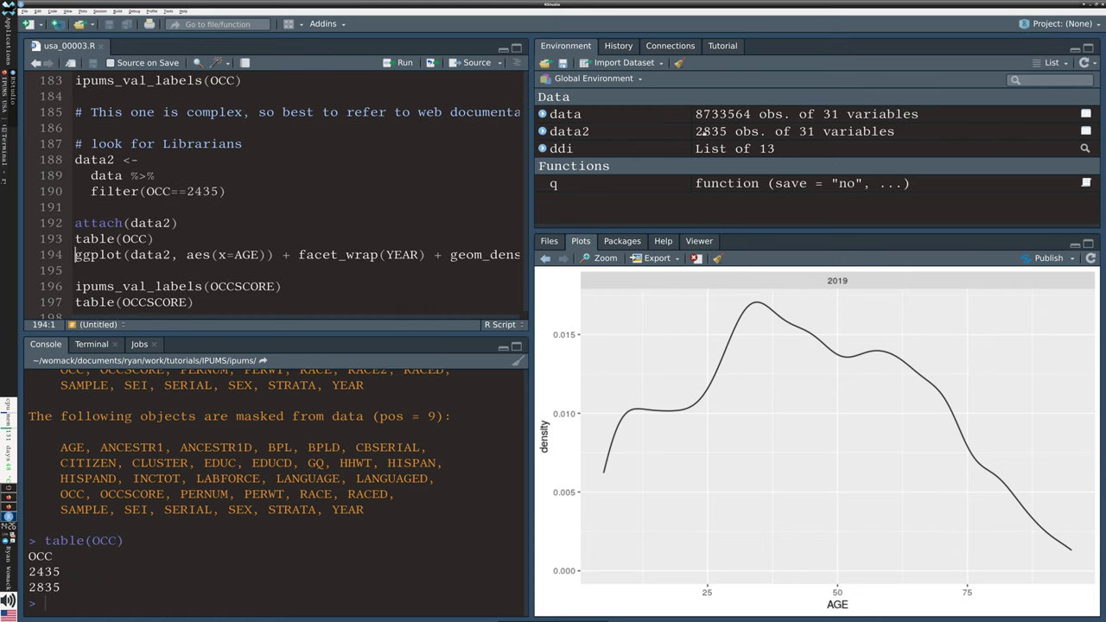
- Plot librarian age densities with facet_wrap by year; the 2019 curve peaks near age 62
key(ctrl+Return)
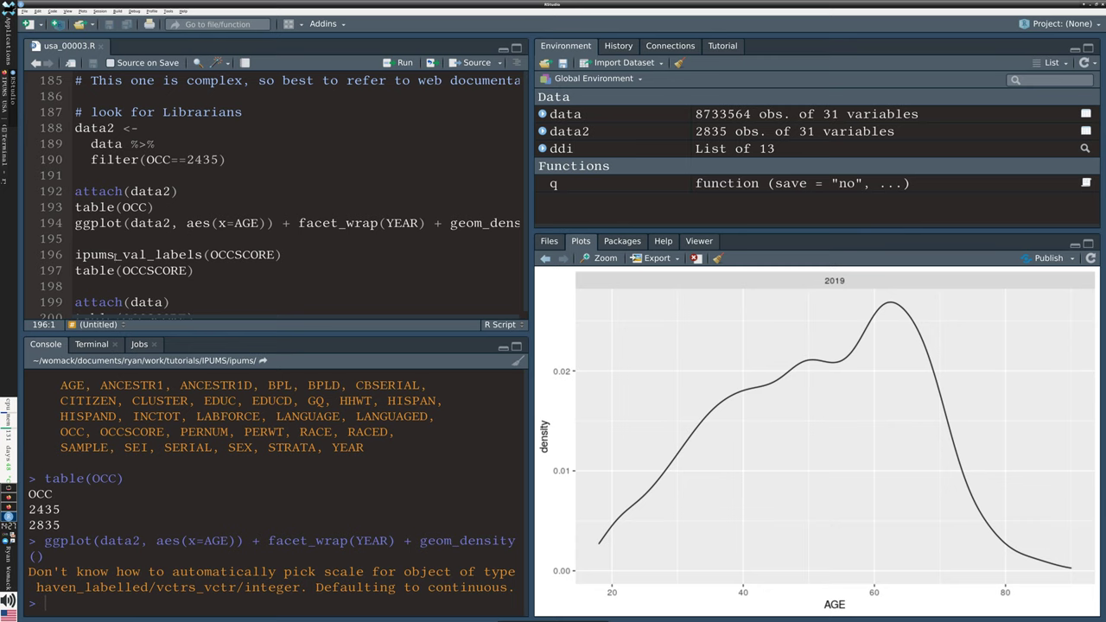
mouse_move(115, 255)
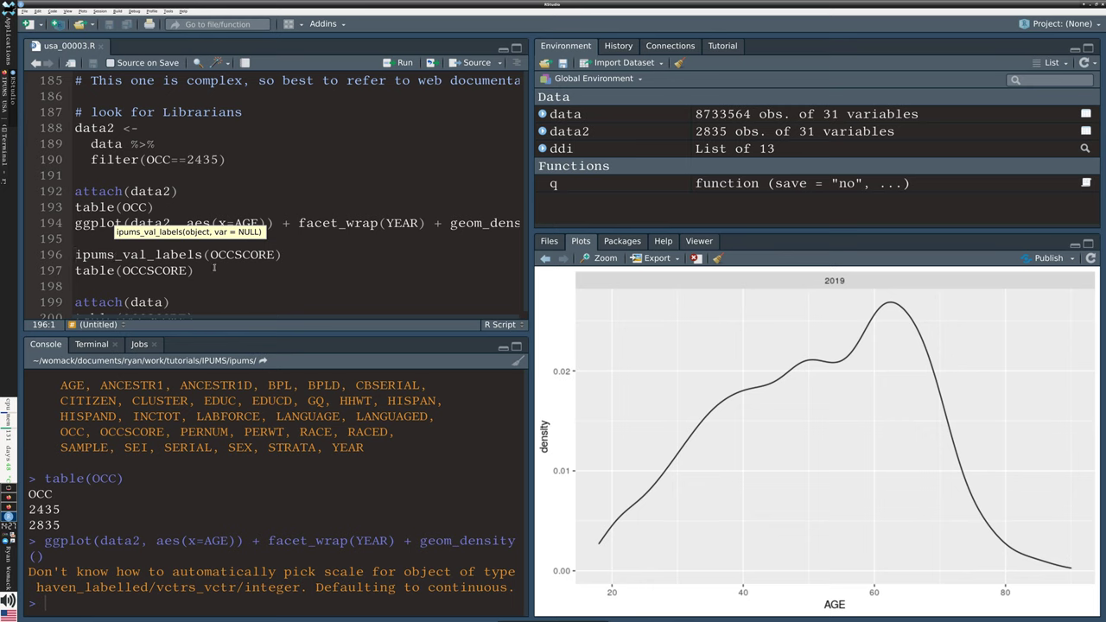
scroll(259, 260, down, 3)
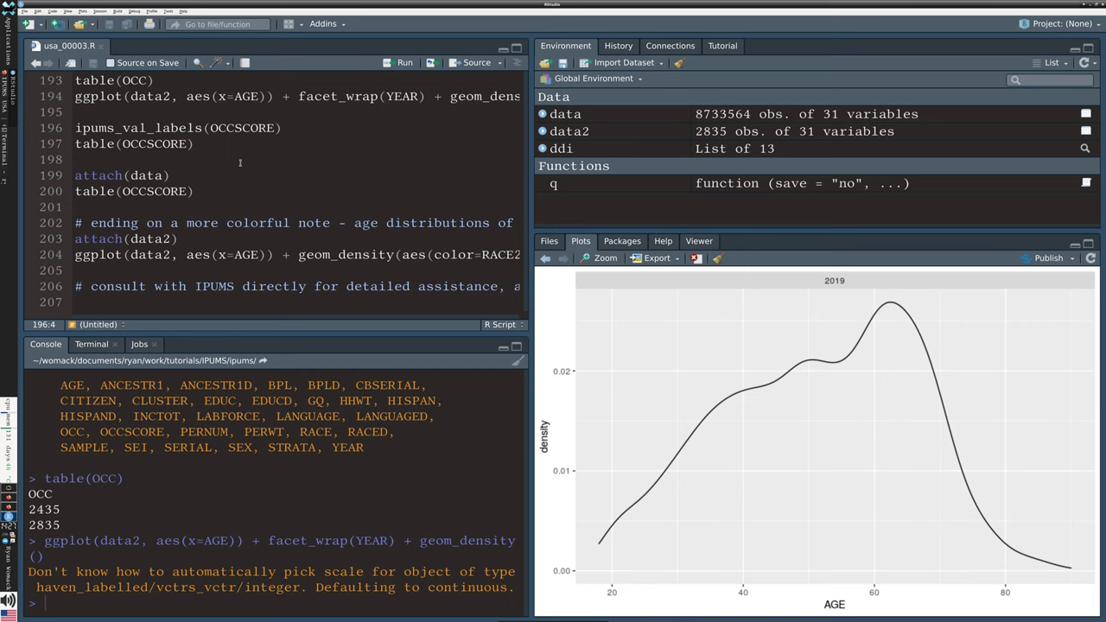
- Print the three OCCSCORE value labels, then return to the IPUMS occupation codes page in Firefox
key(ctrl+Return)
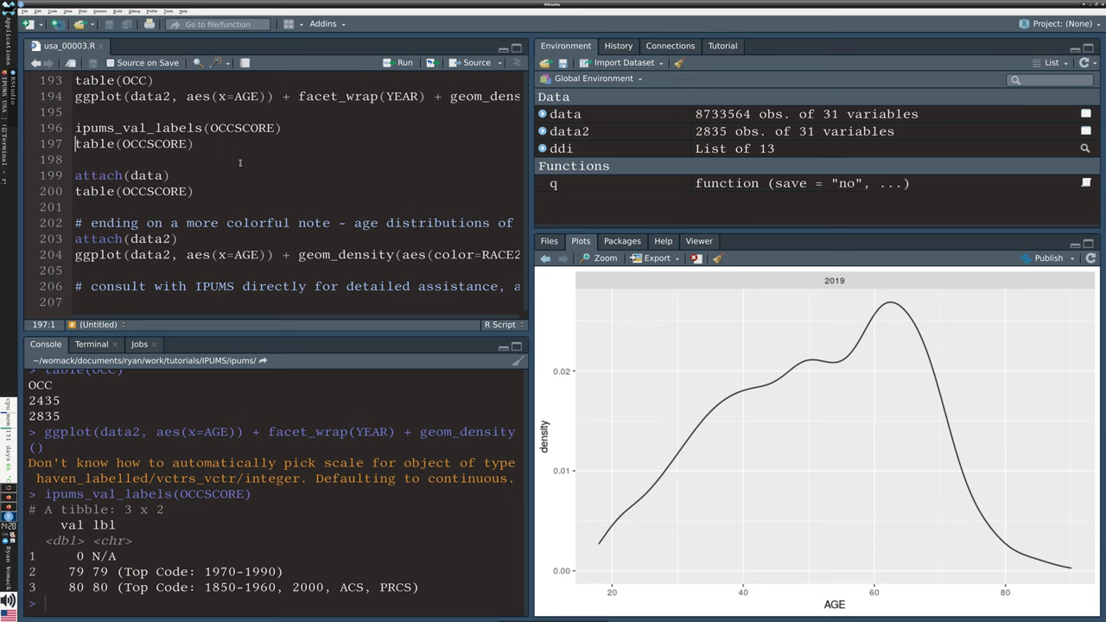
key(alt+Tab)
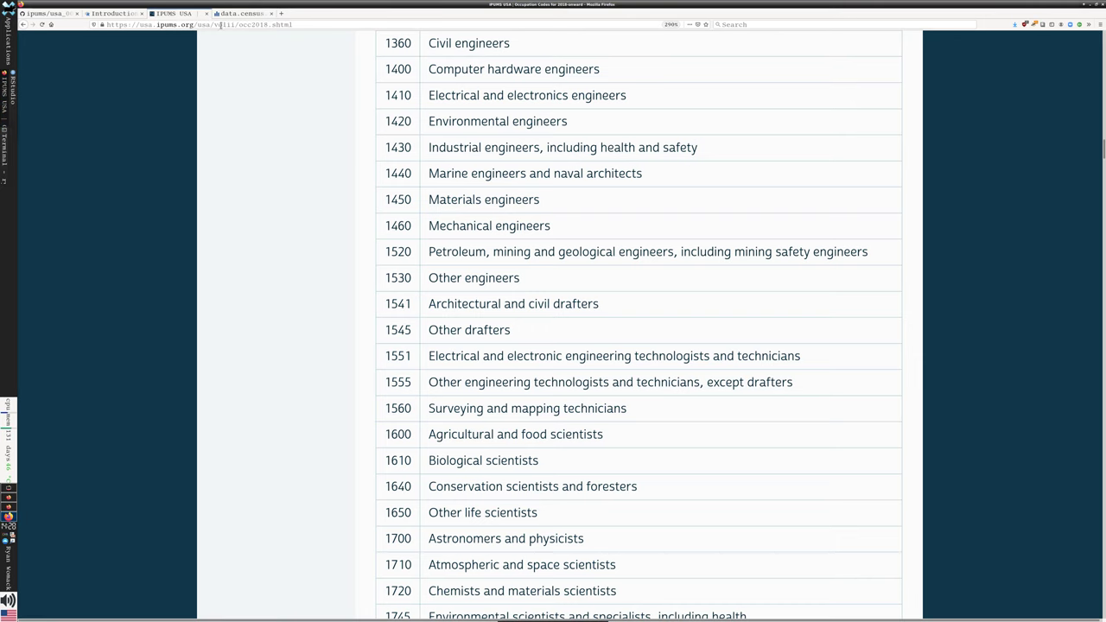
- Go back and change the IPUMS variable page address from OCC to OCCSCORE
click(22, 24)
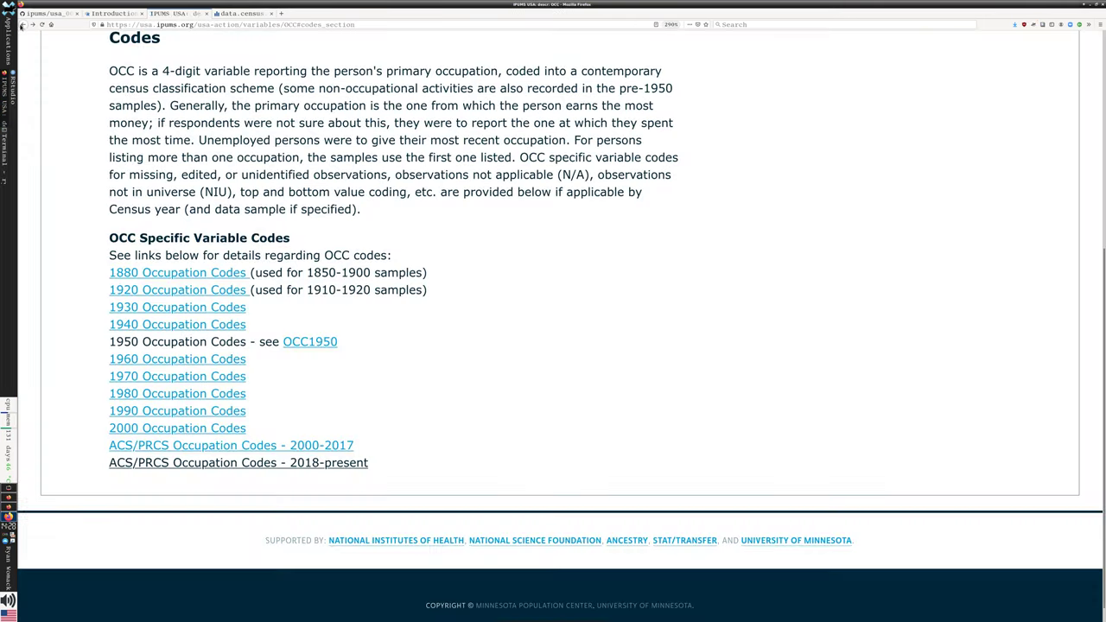
click(298, 25)
click(317, 24)
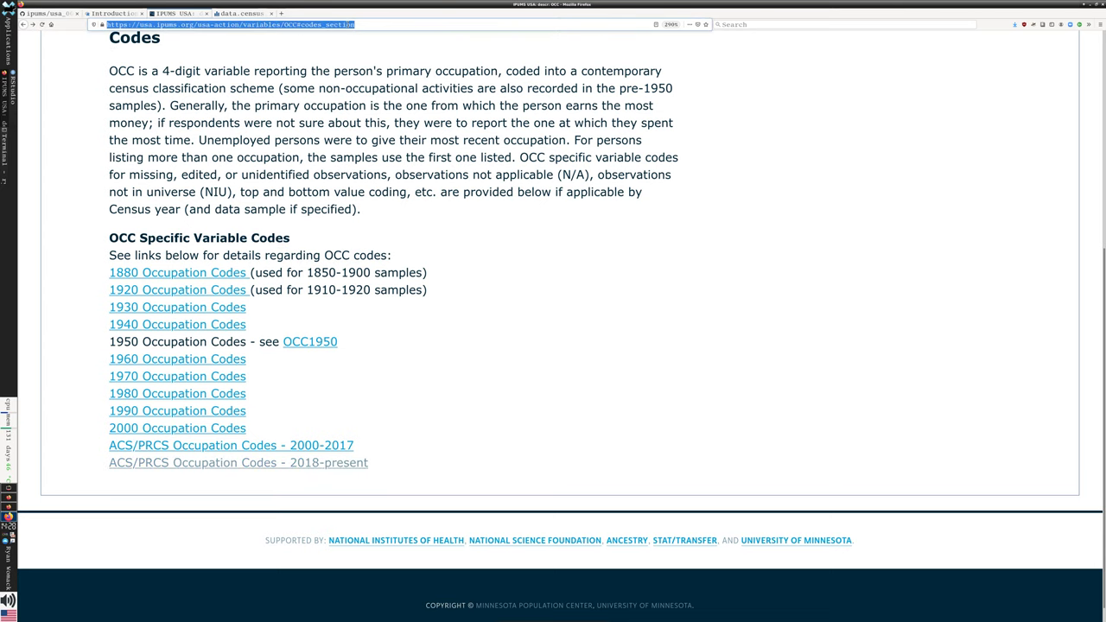
drag(298, 24, 388, 23)
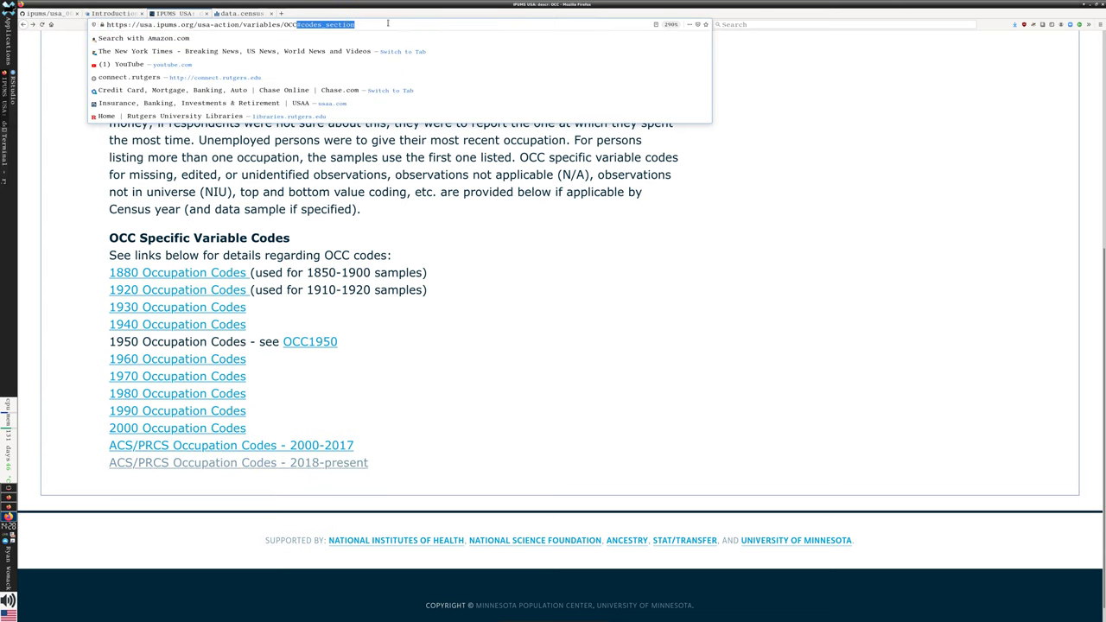
text(SCORE)
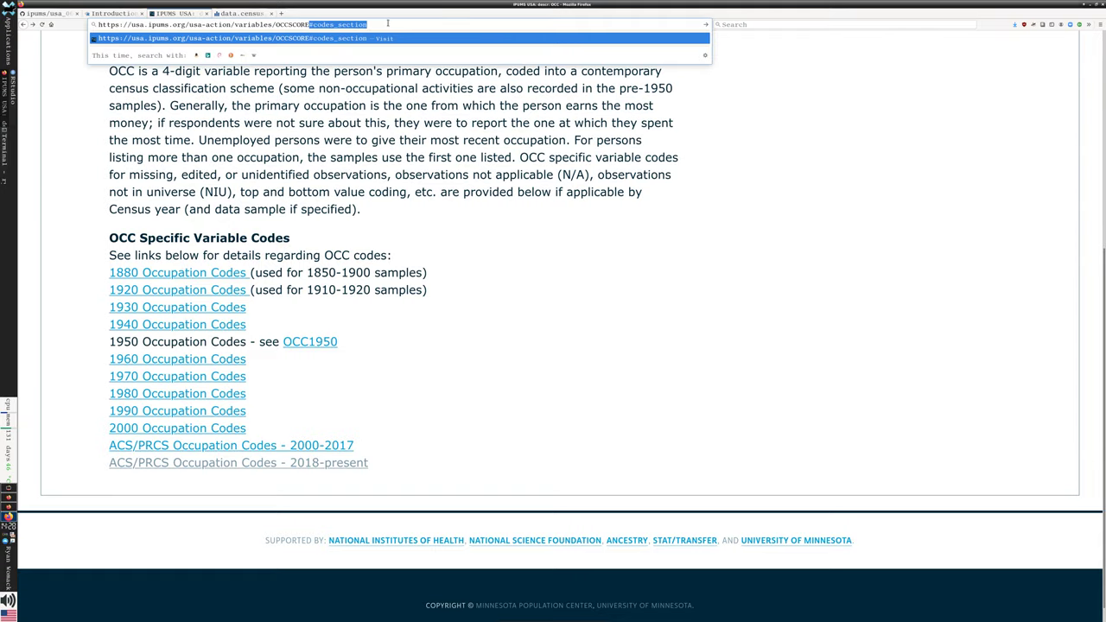
key(Return)
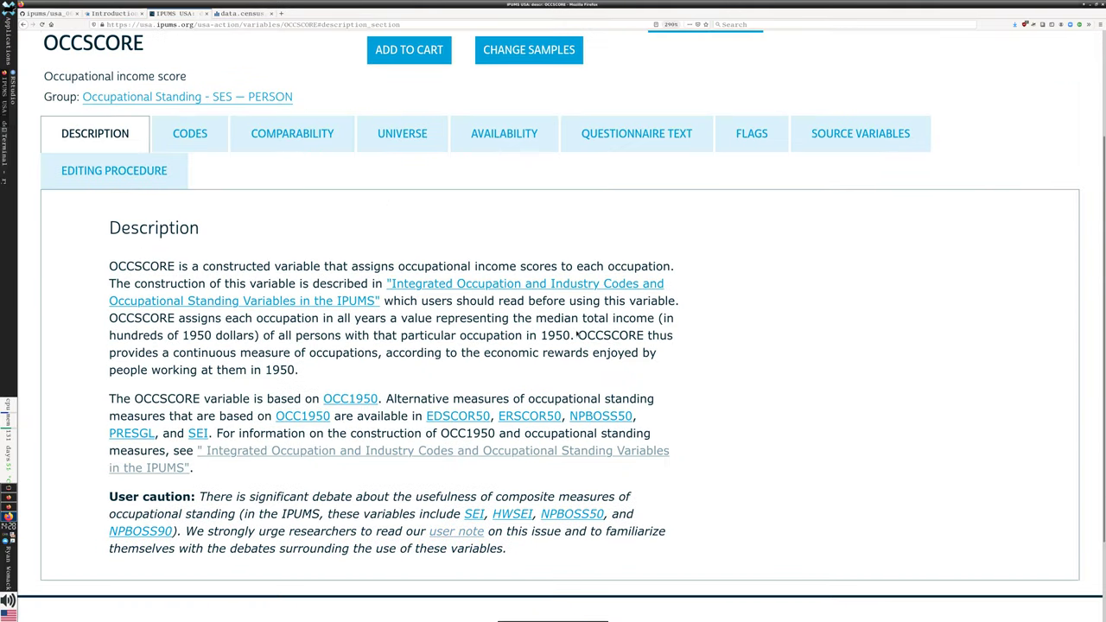
- Read the OCCSCORE user caution paragraph and its codes section
scroll(233, 452, down, 2)
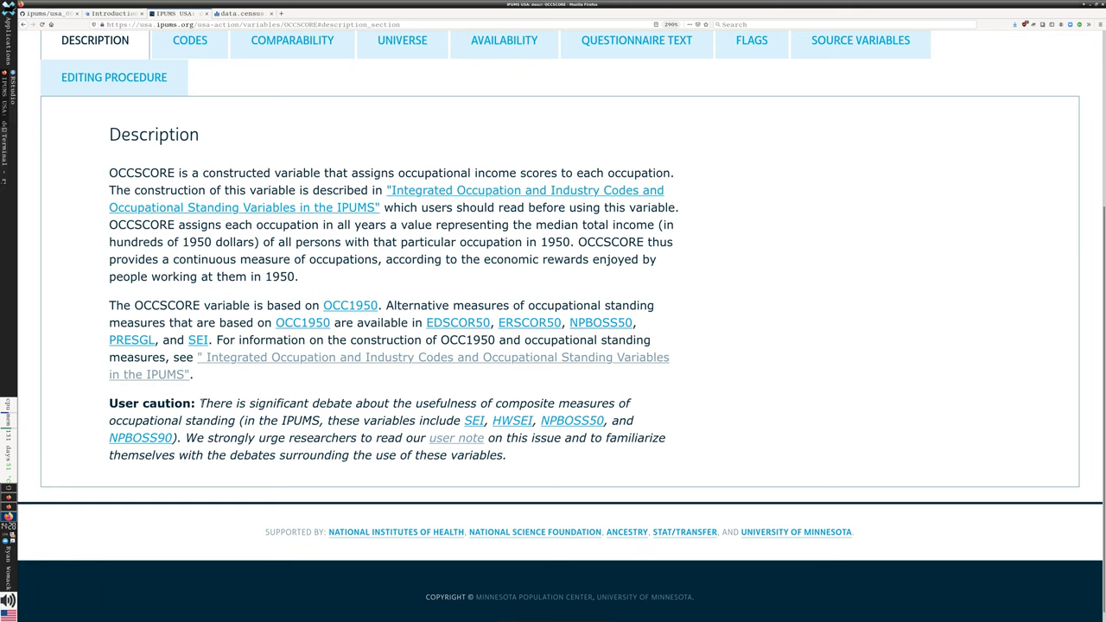
drag(199, 402, 573, 463)
click(574, 464)
click(180, 48)
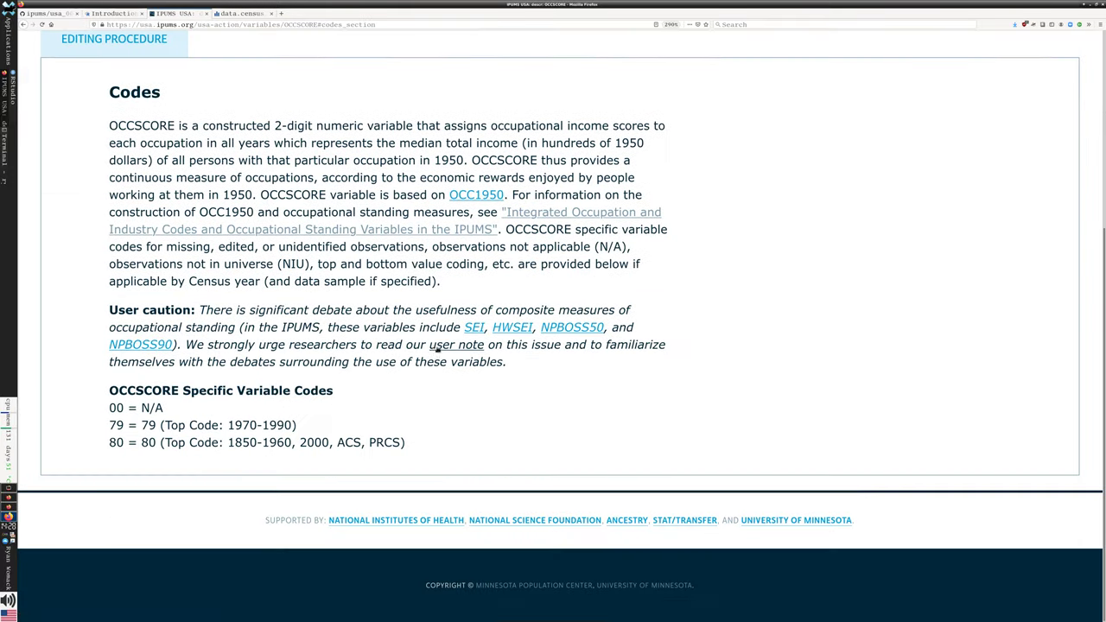
scroll(432, 349, up, 5)
scroll(405, 354, down, 3)
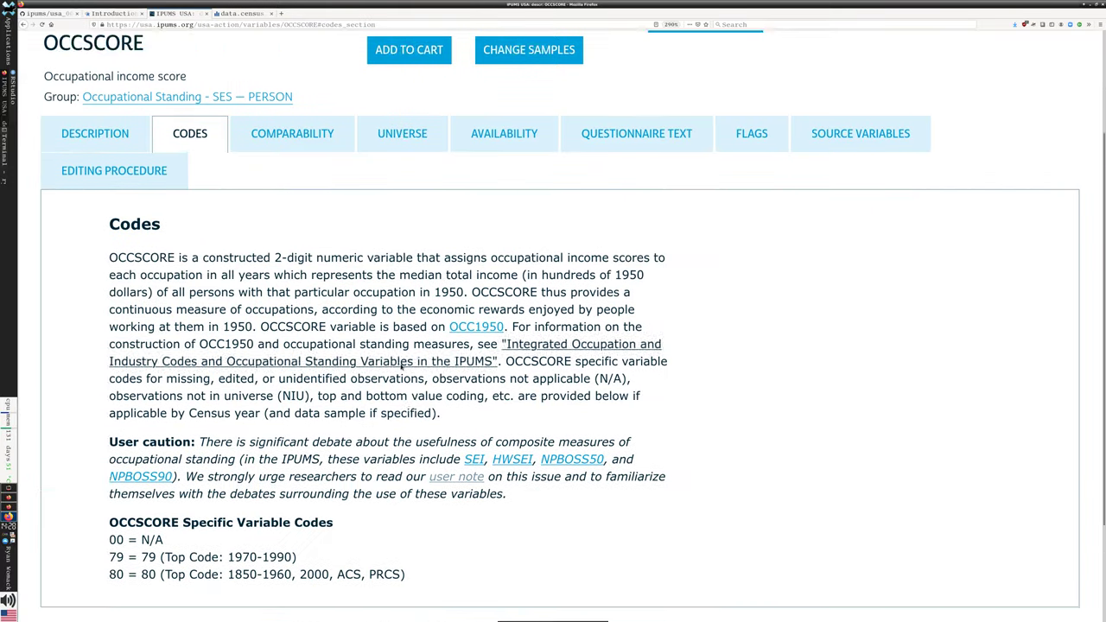
scroll(402, 366, down, 1)
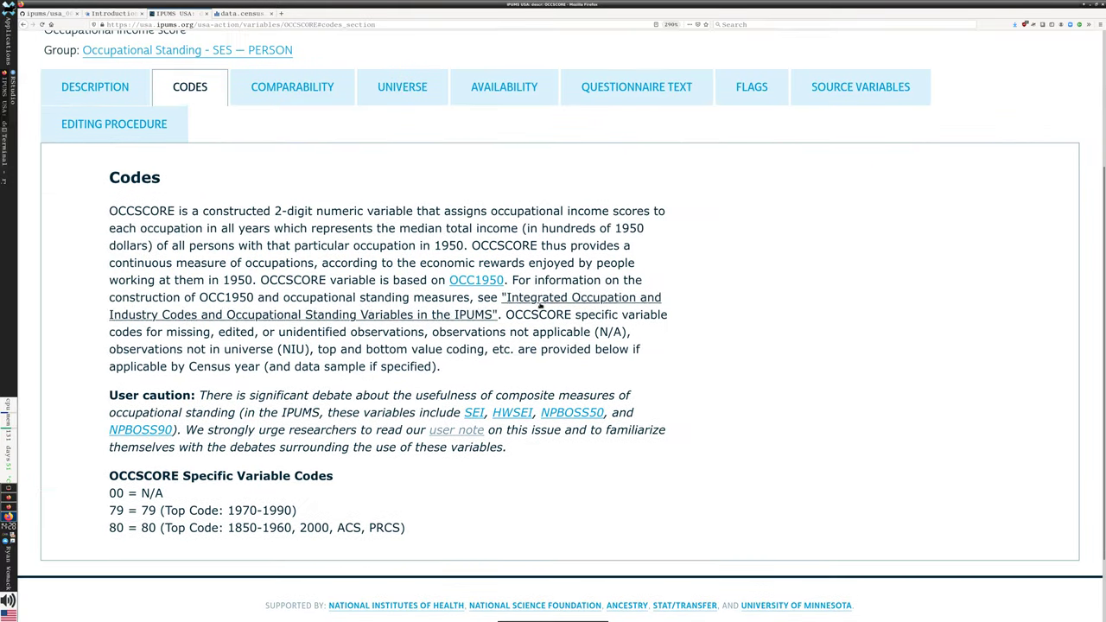
- Glance at the OCC1950 variable page, then return to the RStudio script
click(477, 280)
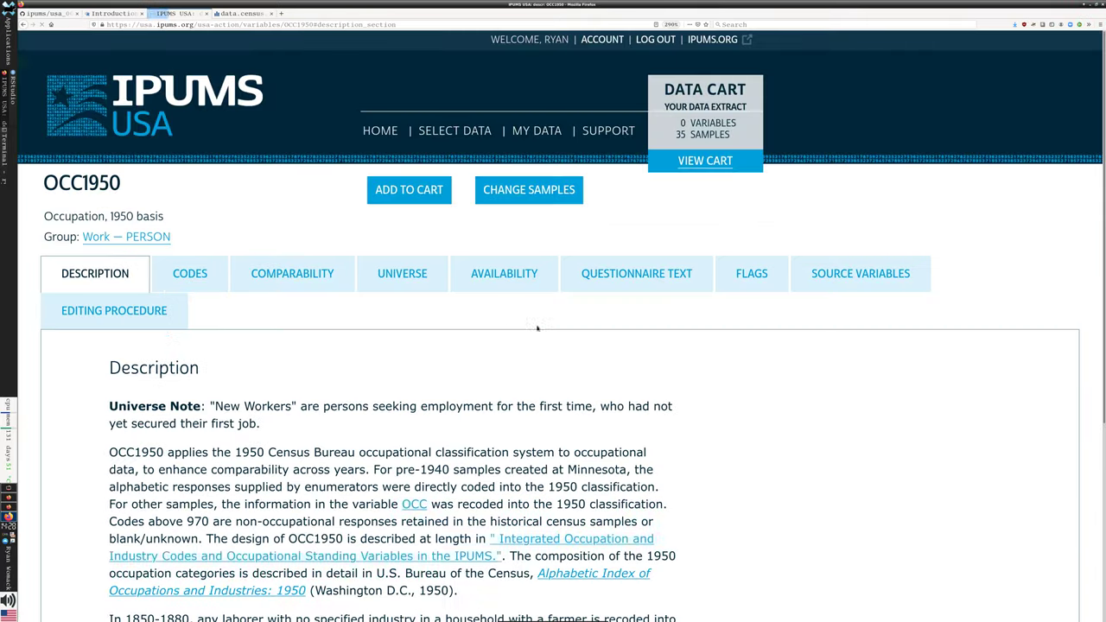
scroll(346, 259, up, 3)
scroll(157, 114, up, 1)
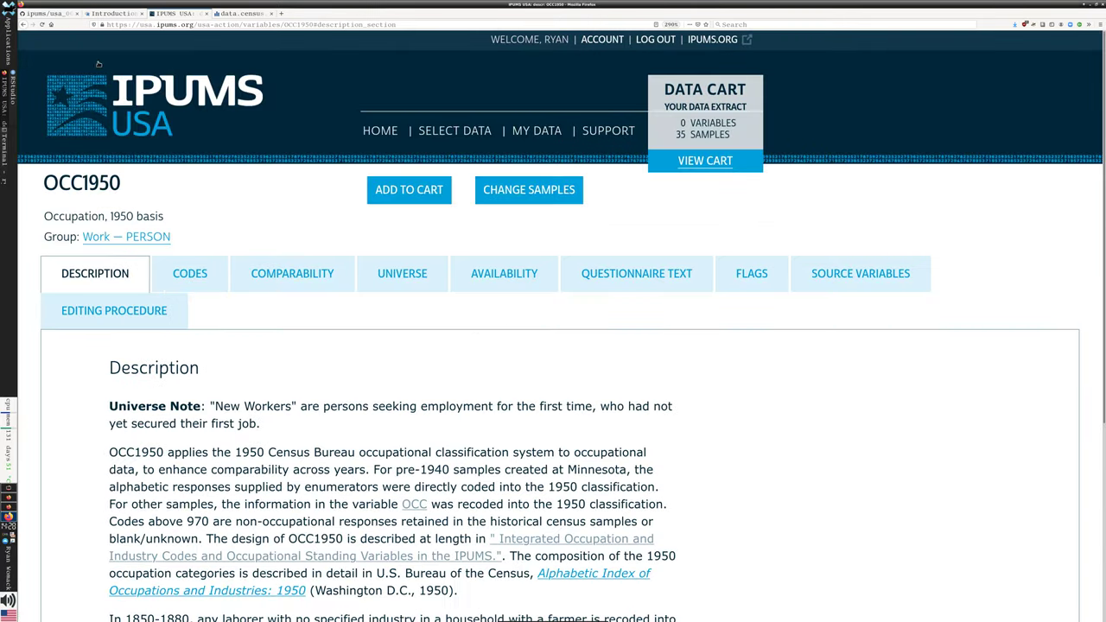
click(12, 95)
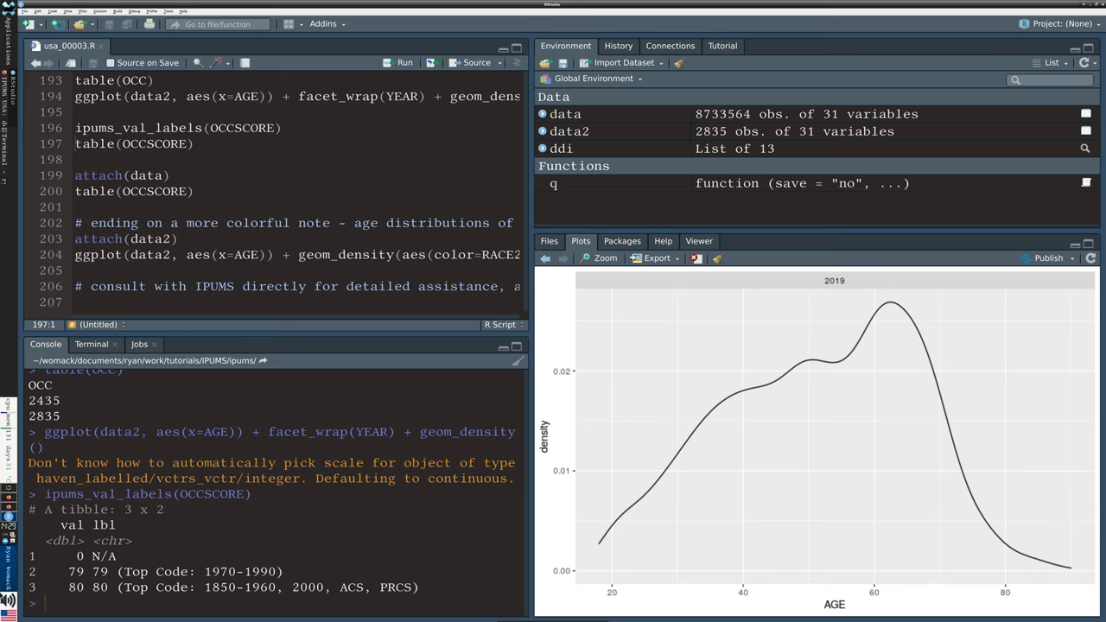
- Tabulate OCCSCORE for the librarians (all 2835 score 22), then re-attach the full data
key(XF86AudioRaiseVolume)
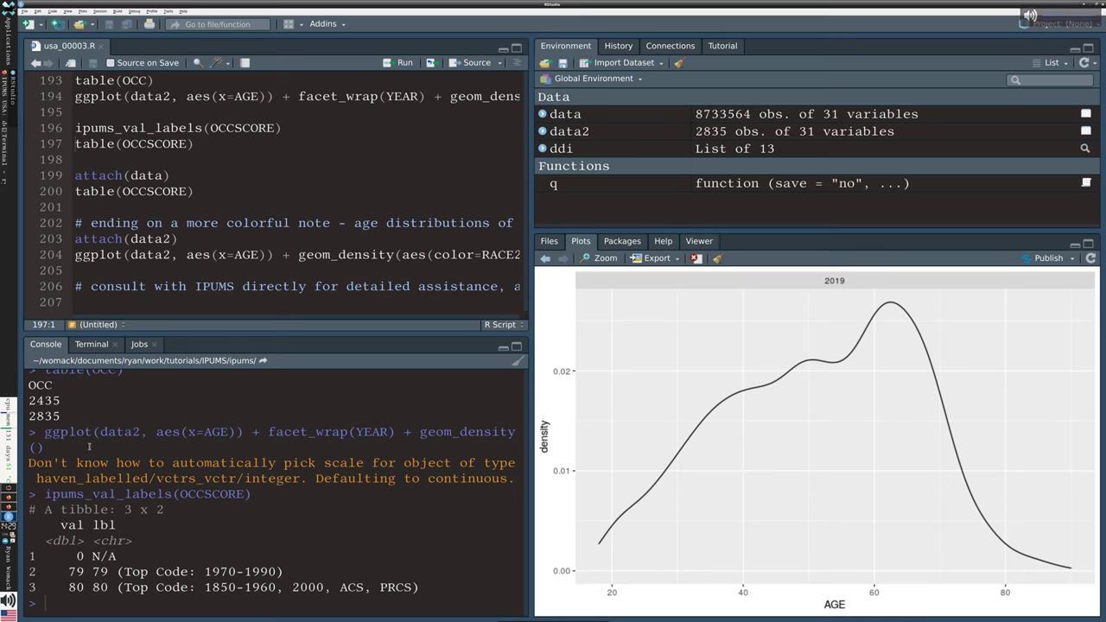
click(102, 192)
key(ctrl+Return)
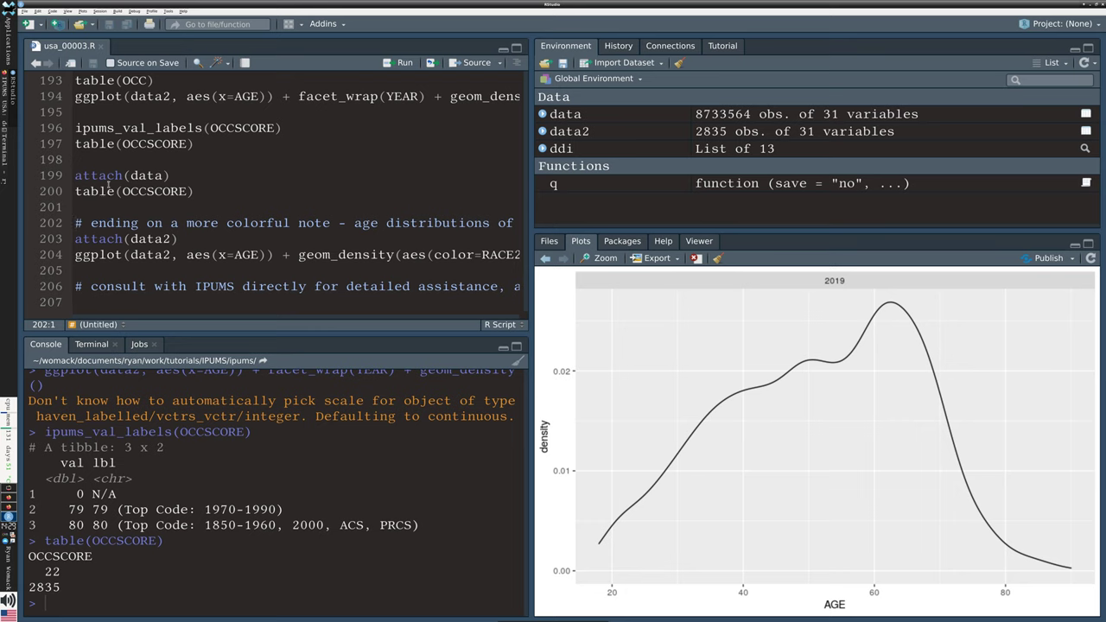
key(Up)
key(Up)
key(Up)
key(Right)
key(Right)
key(Right)
key(ctrl+Return)
key(ctrl+Return)
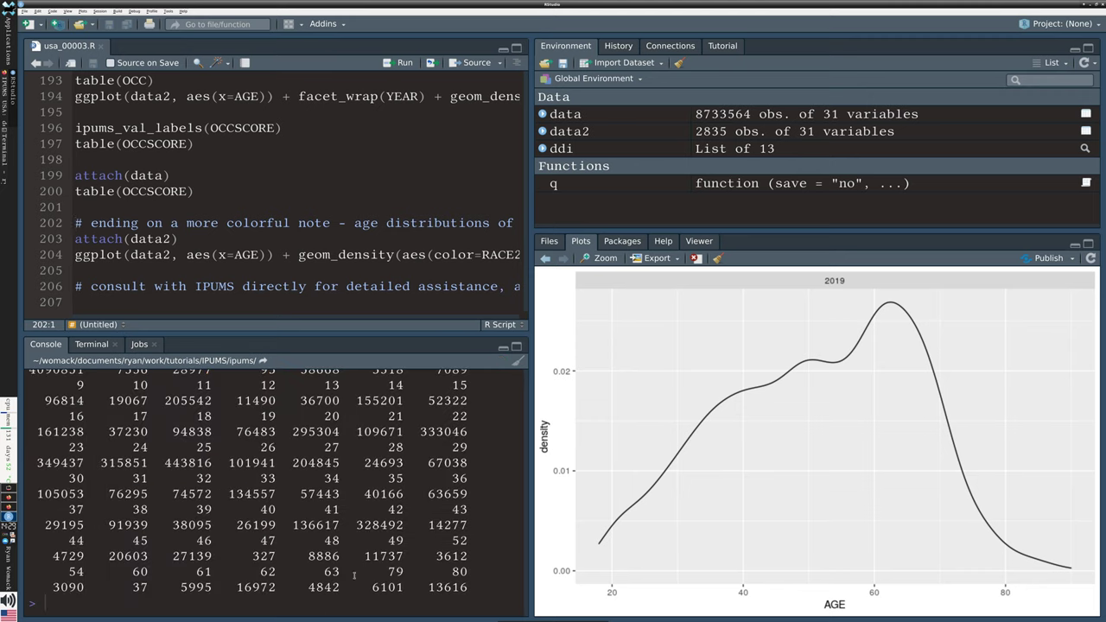
- Highlight top scores 79 and 80 and score 63's count of 4842 in the output
drag(394, 572, 477, 588)
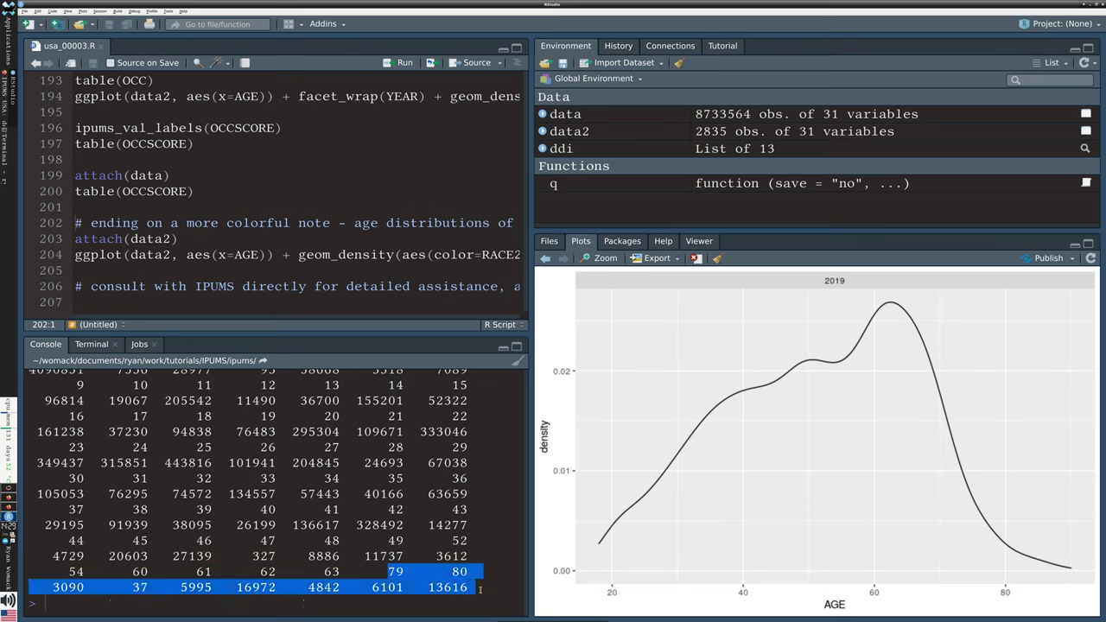
click(479, 588)
double_click(334, 572)
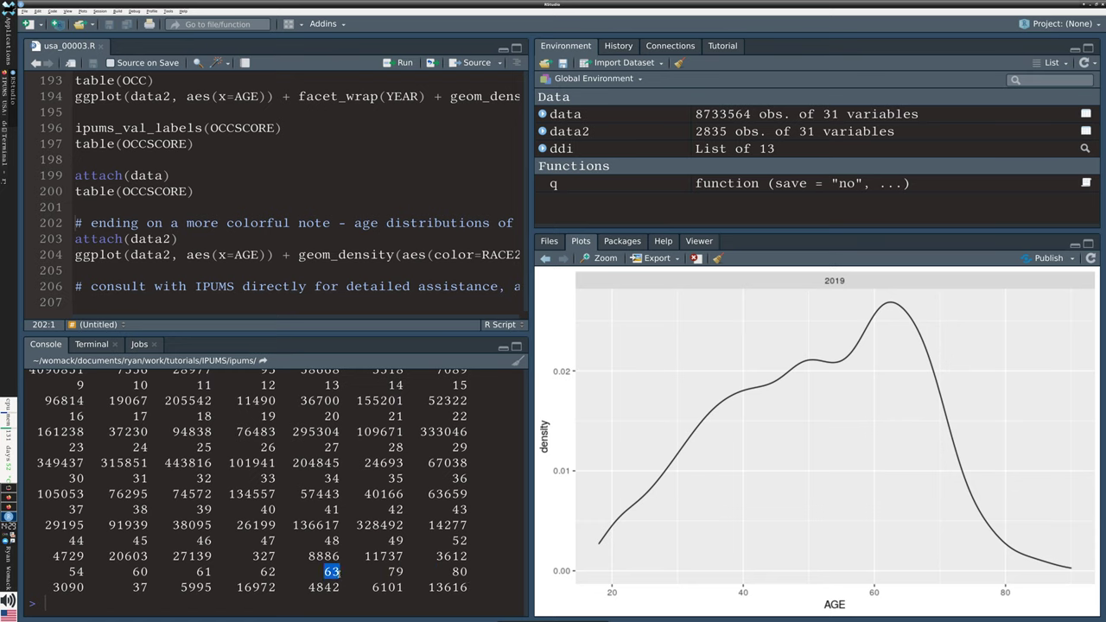
click(334, 588)
drag(309, 587, 341, 588)
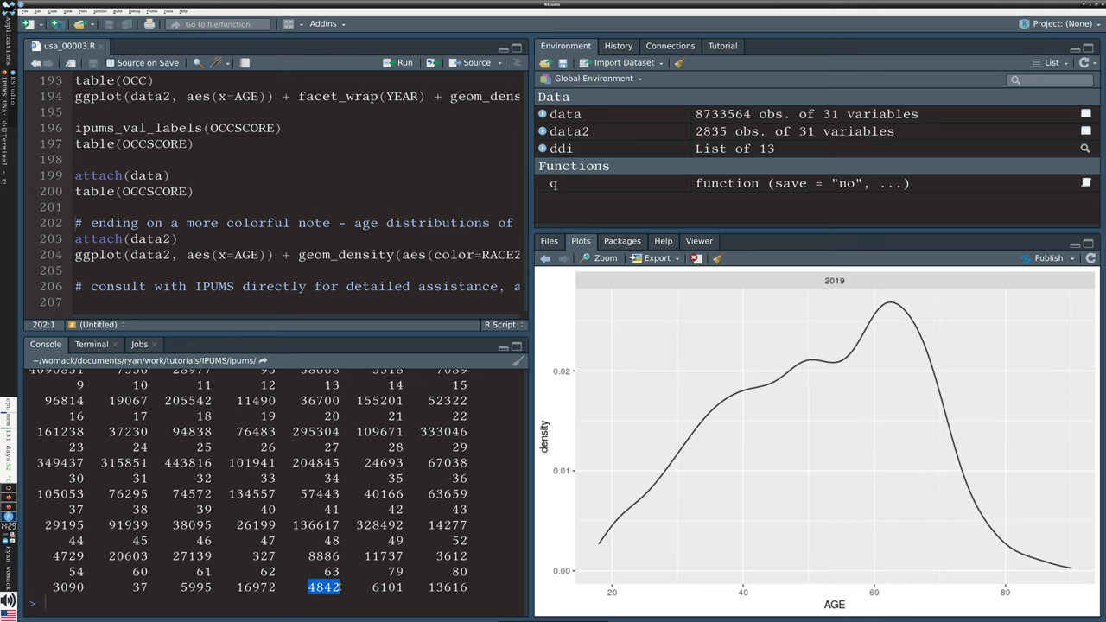
click(478, 455)
- Highlight scores 22 through 25 and score 0's count of 4090851
drag(421, 432, 467, 416)
drag(451, 416, 205, 463)
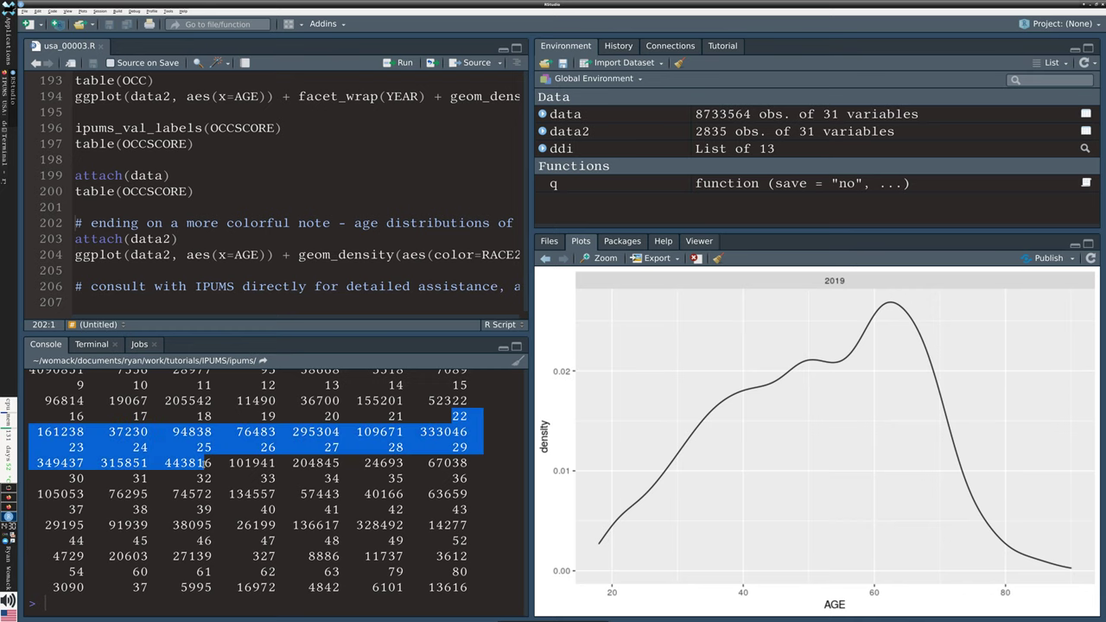
scroll(207, 466, up, 1)
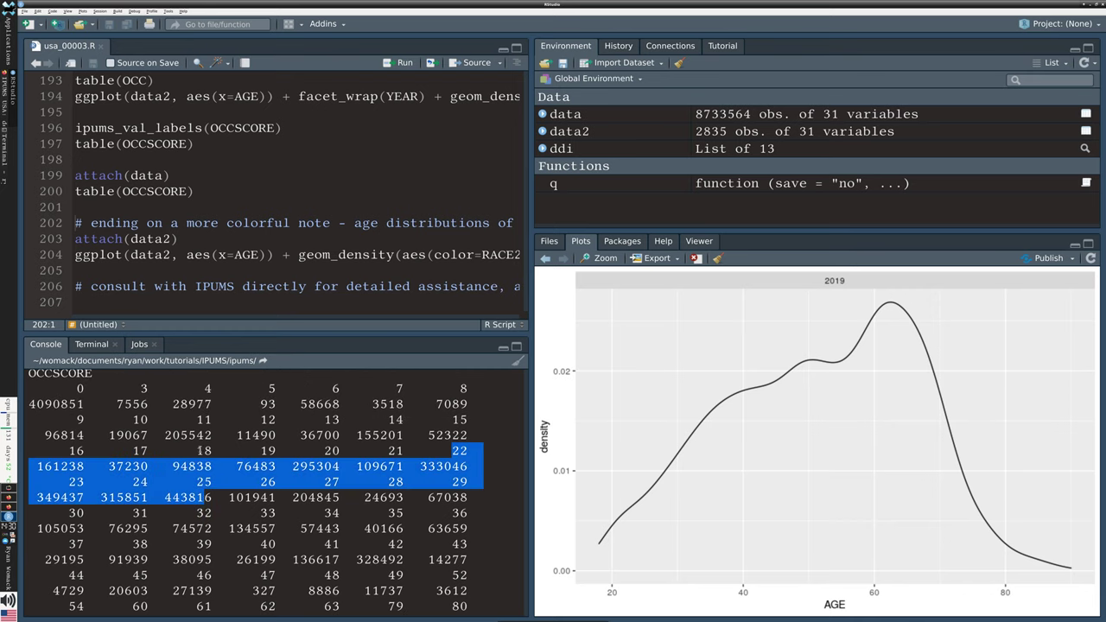
click(270, 404)
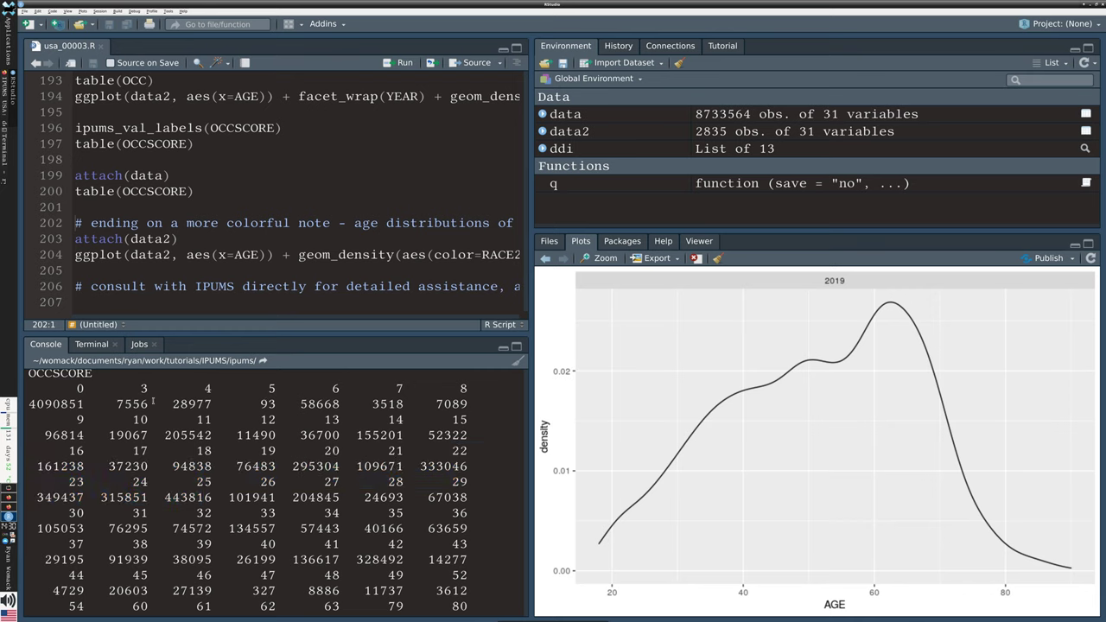
drag(62, 404, 84, 399)
click(82, 395)
click(84, 400)
- Attach data2 and plot librarian age densities with one curve per RACE2 category
key(Down)
key(ctrl+Return)
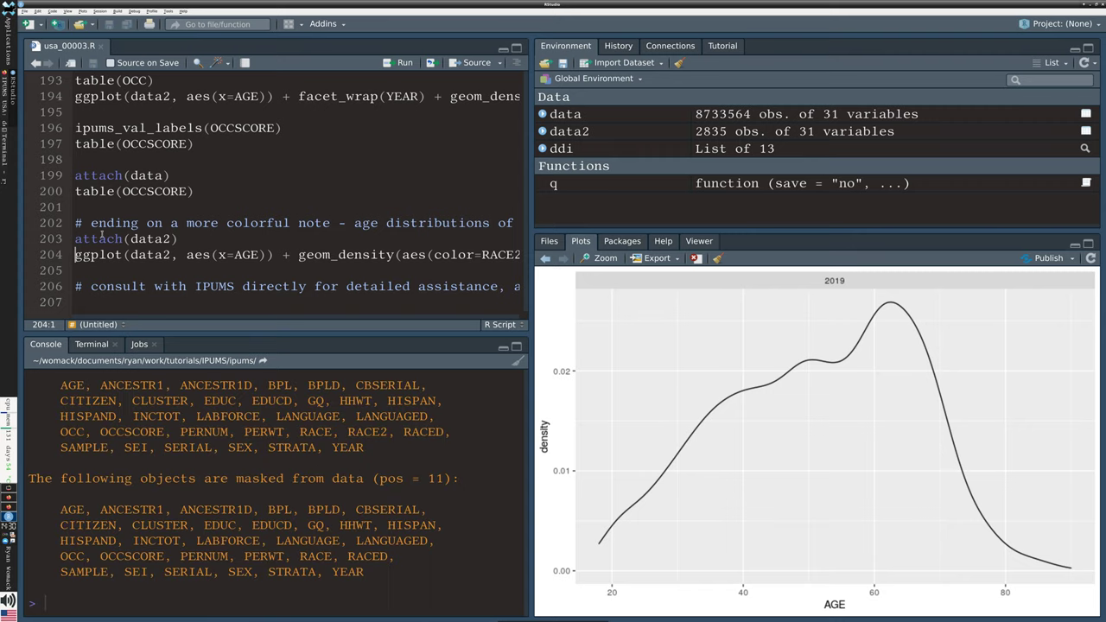
key(ctrl+Return)
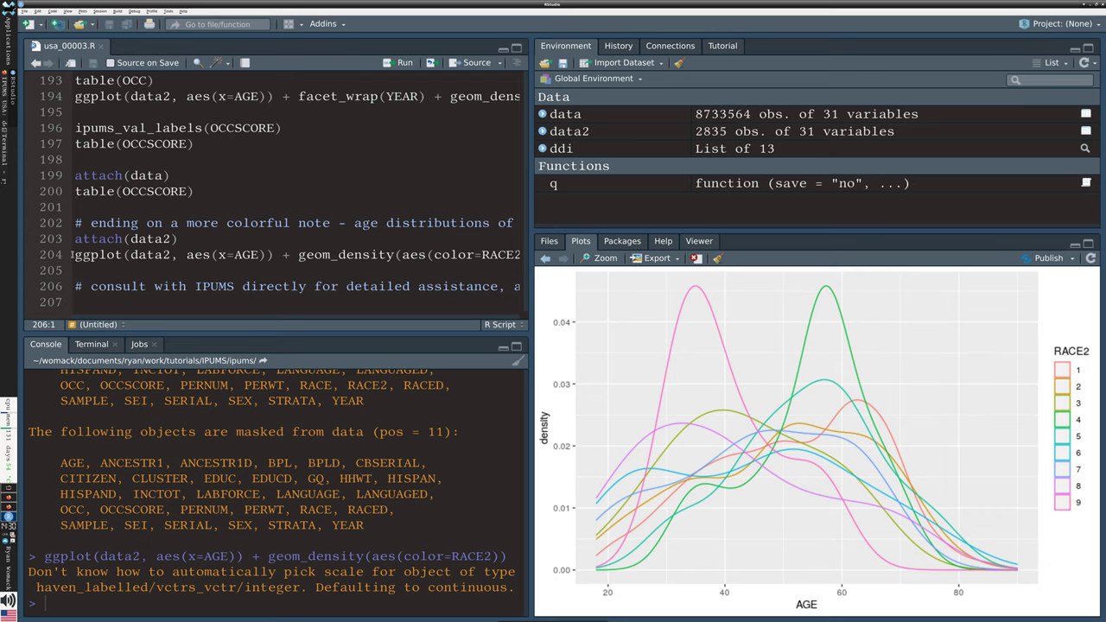
click(73, 255)
click(8, 156)
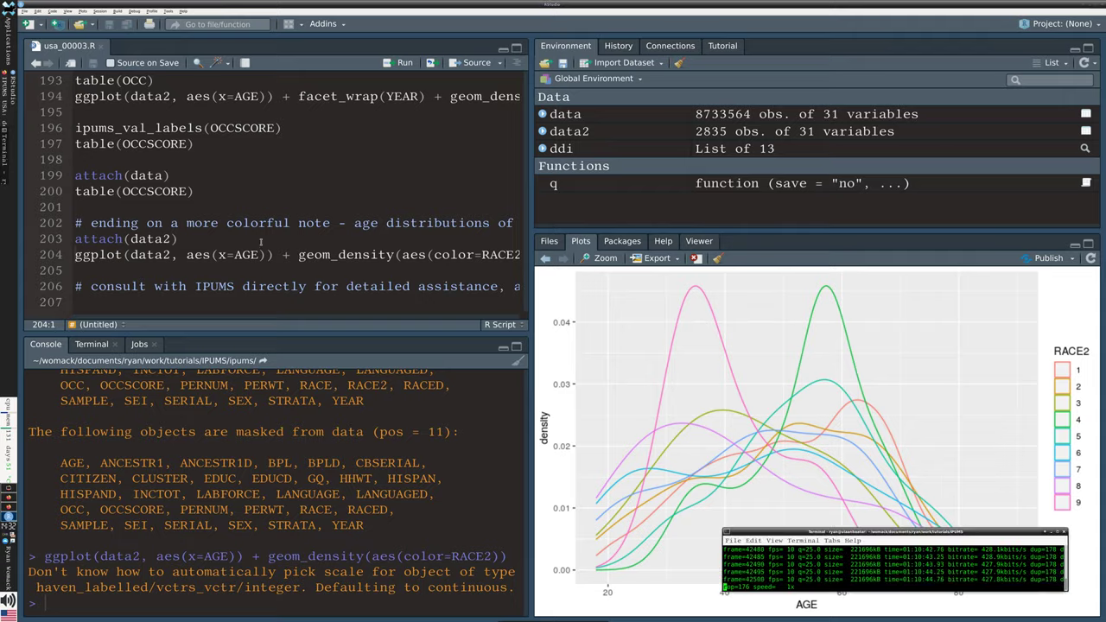